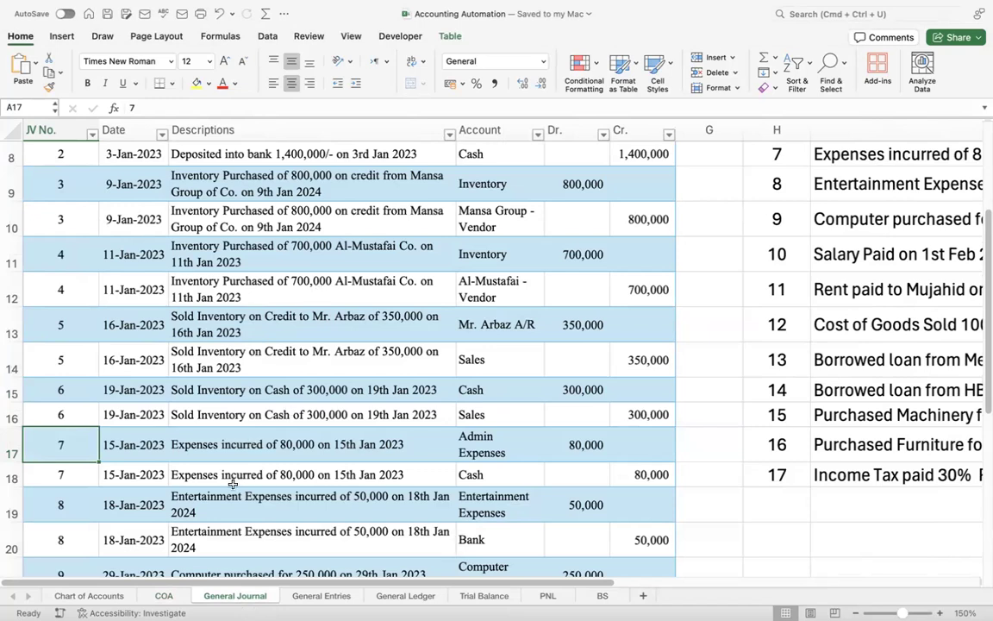
Review the journal entries in the General Journal table, from JV No. 1 to the last rows
{"action": "left_click", "coordinate": [164, 595]}
{"action": "left_click", "coordinate": [234, 594]}
{"action": "left_click", "coordinate": [176, 465]}
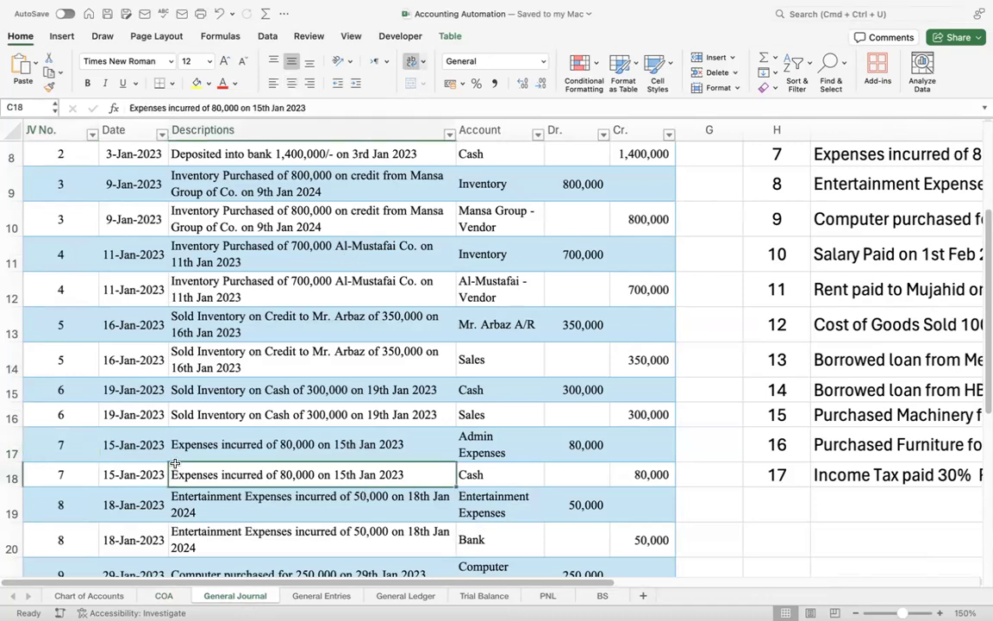
{"action": "key", "text": "ctrl+Up"}
{"action": "key", "text": "Down"}
{"action": "key", "text": "Left"}
{"action": "key", "text": "Right"}
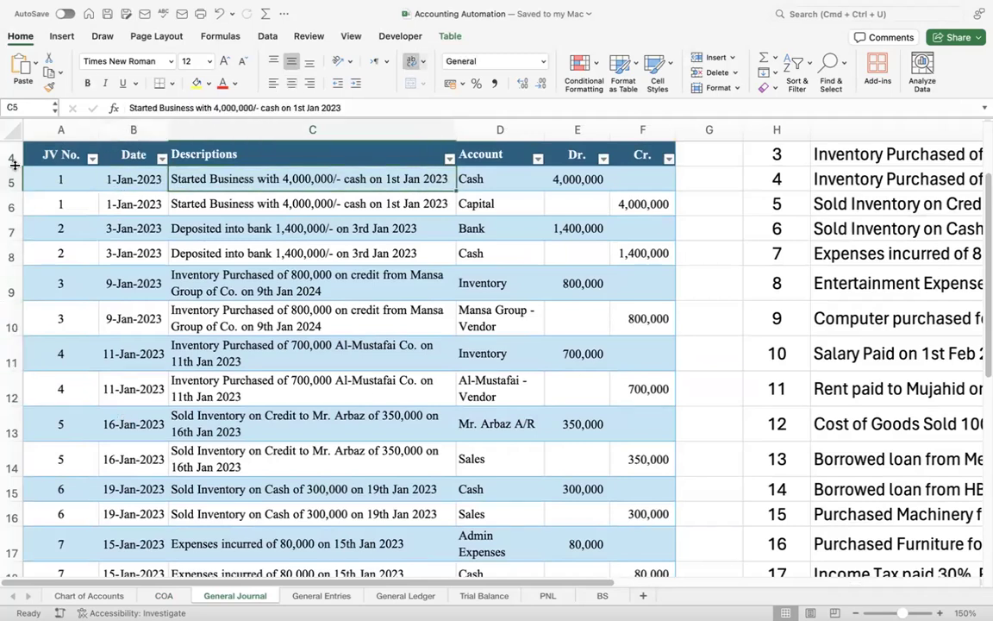
{"action": "left_click", "coordinate": [12, 127]}
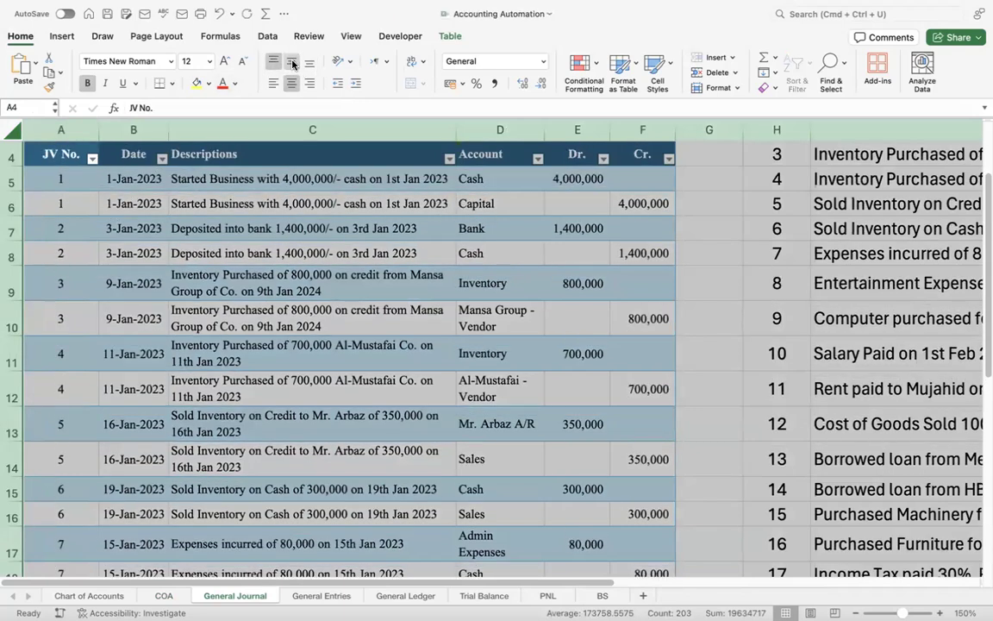
{"action": "left_click", "coordinate": [292, 313]}
{"action": "key", "text": "Down"}
{"action": "key", "text": "ctrl+Down"}
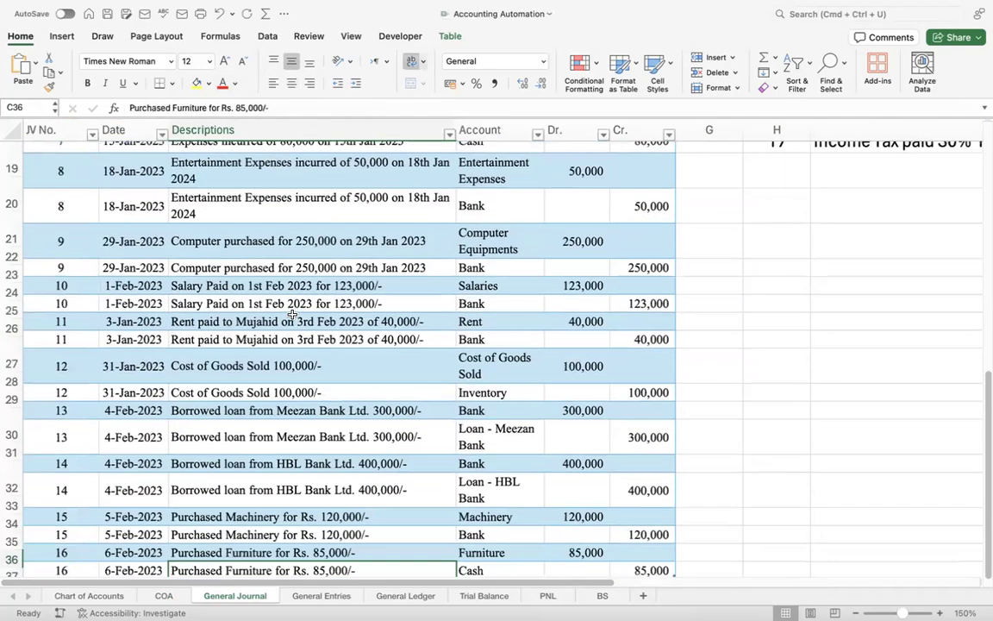
{"action": "key", "text": "Up"}
{"action": "key", "text": "Up"}
{"action": "key", "text": "Up"}
{"action": "key", "text": "Up"}
{"action": "key", "text": "Up"}
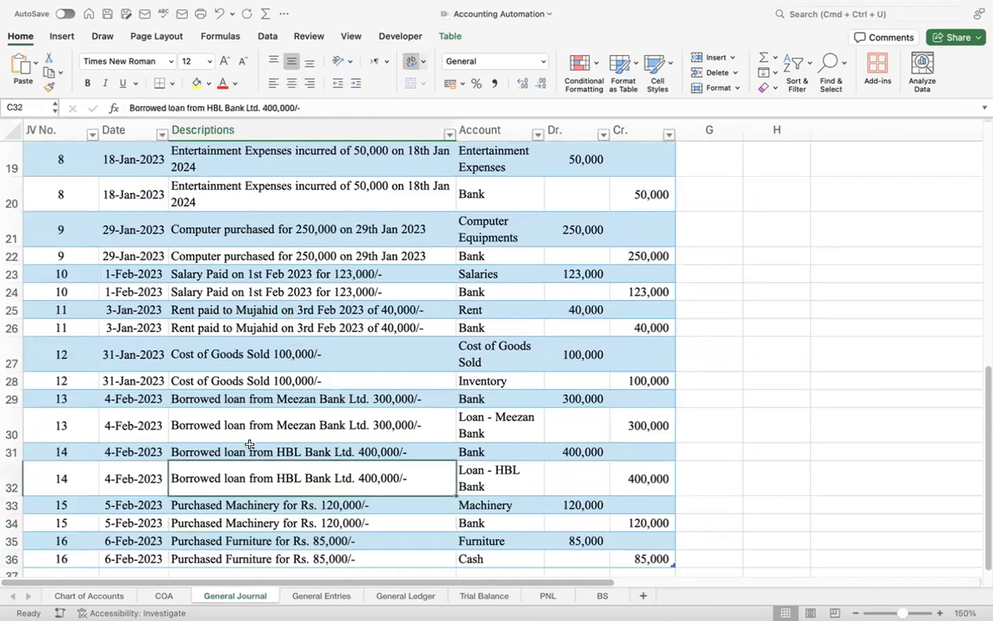
{"action": "left_click", "coordinate": [60, 38]}
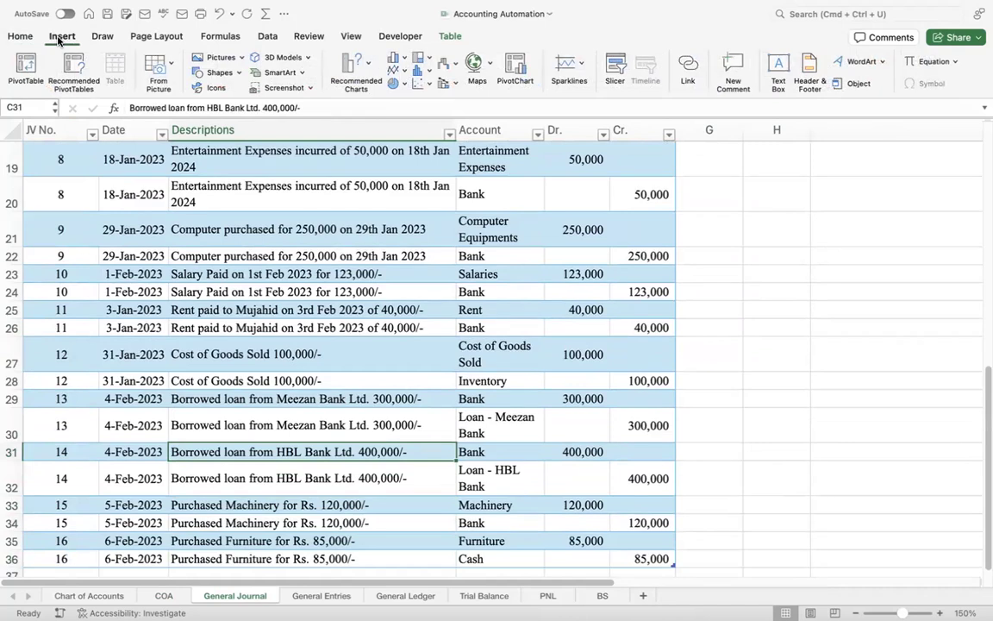
{"action": "left_click", "coordinate": [27, 72]}
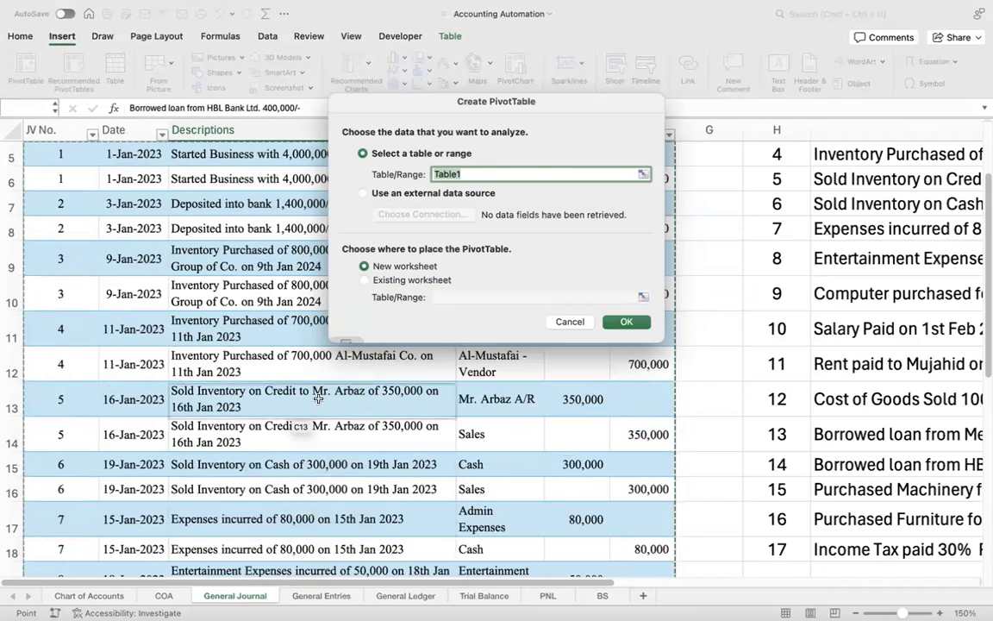
{"action": "left_click", "coordinate": [324, 528]}
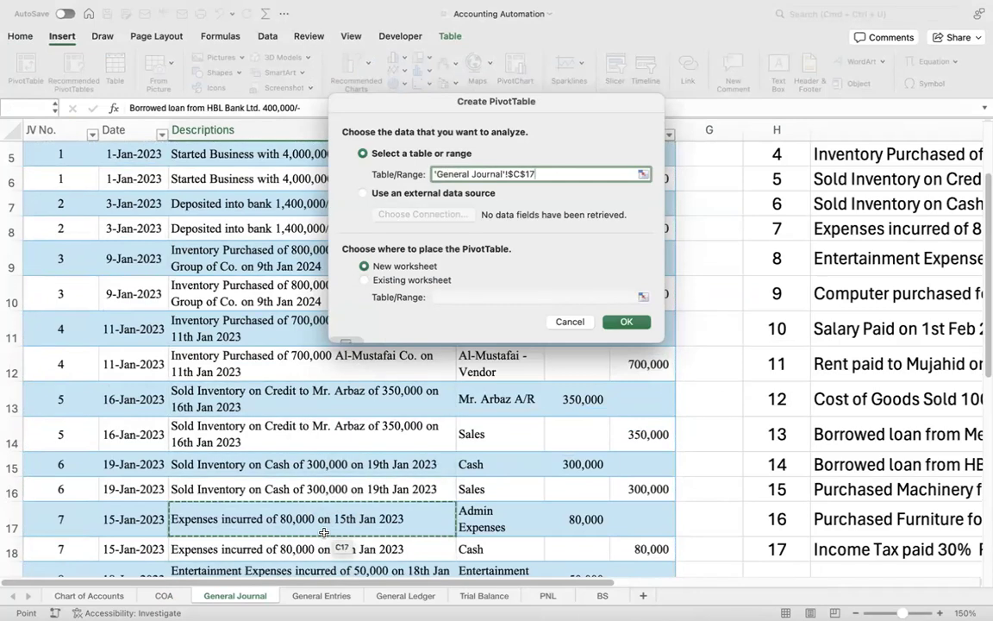
{"action": "key", "text": "ctrl+Down"}
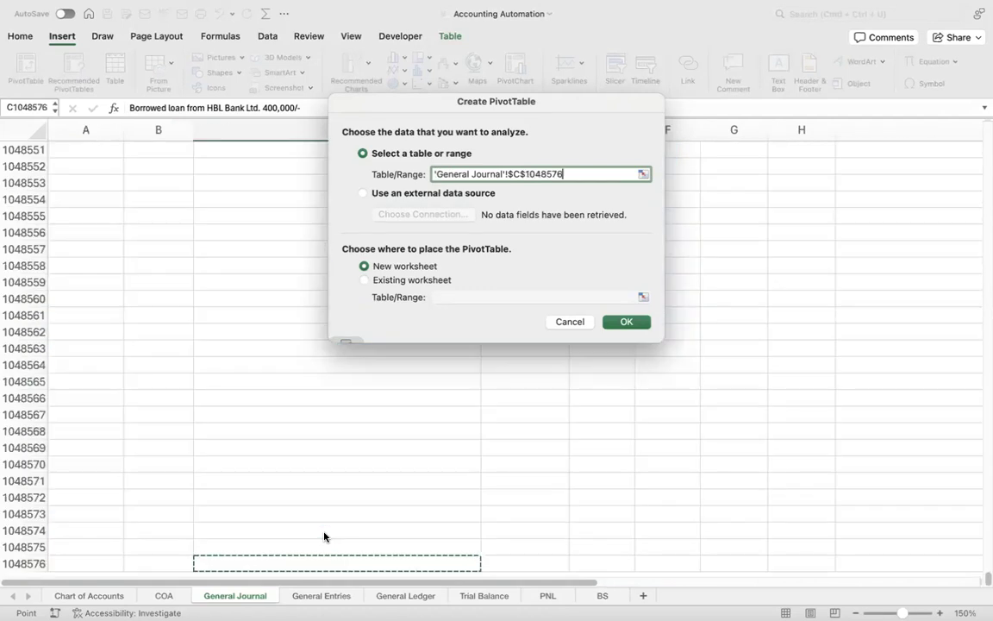
{"action": "key", "text": "ctrl+Up"}
{"action": "key", "text": "Down"}
{"action": "key", "text": "Down"}
{"action": "key", "text": "Down"}
{"action": "key", "text": "Down"}
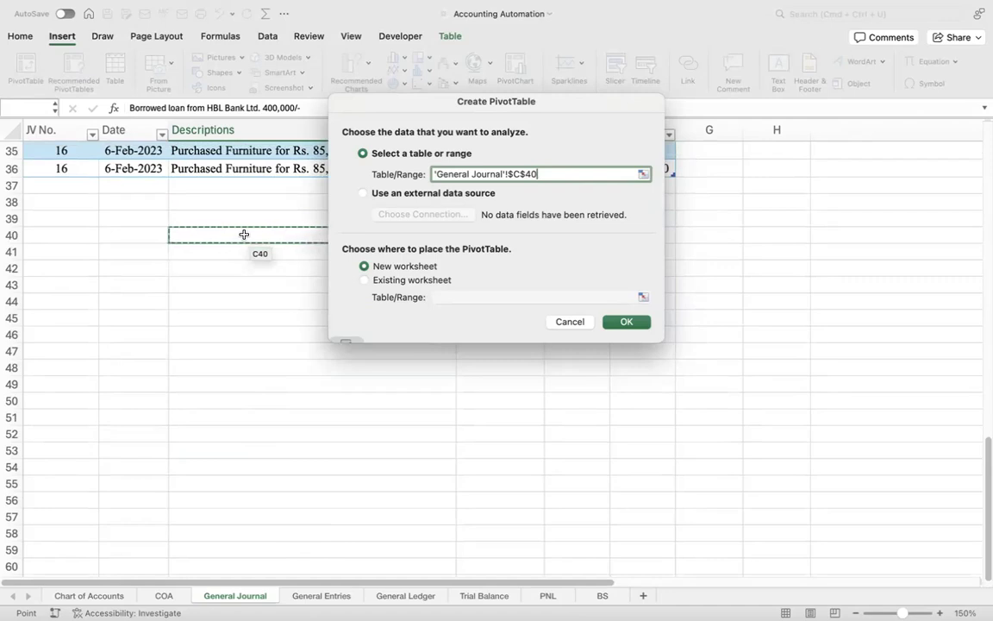
{"action": "left_click", "coordinate": [364, 281]}
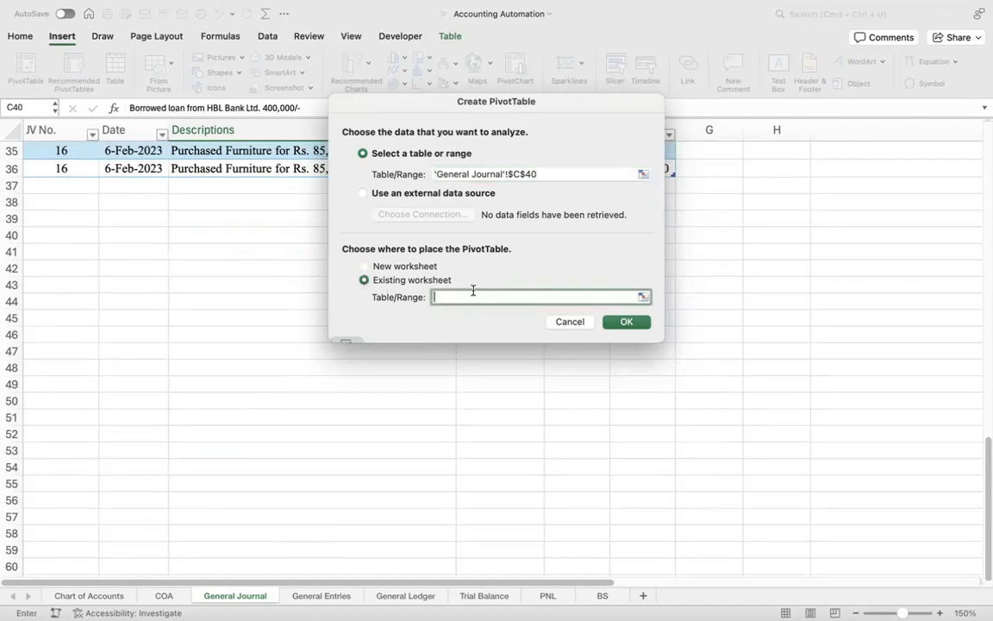
{"action": "left_click", "coordinate": [273, 235]}
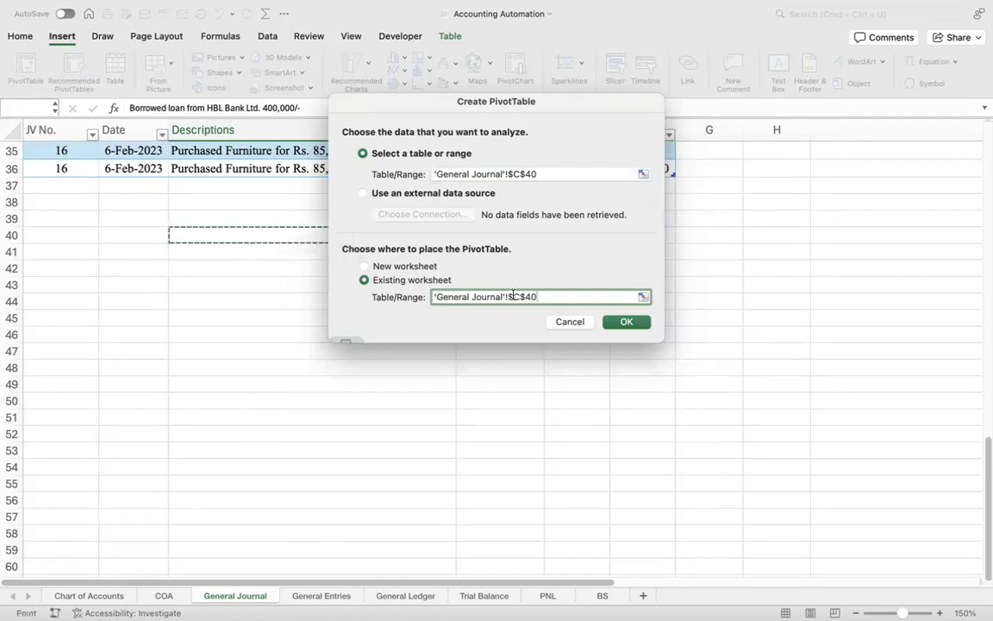
{"action": "left_click", "coordinate": [365, 266]}
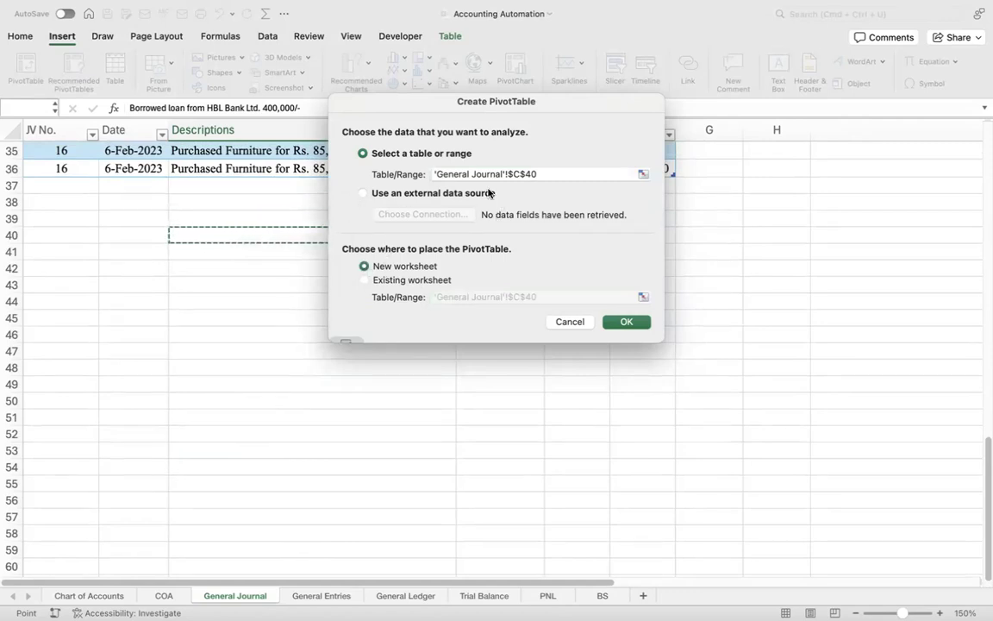
{"action": "left_click", "coordinate": [572, 322]}
Insert a PivotTable based on the General Journal's Table1 in a new worksheet
{"action": "left_click", "coordinate": [250, 255]}
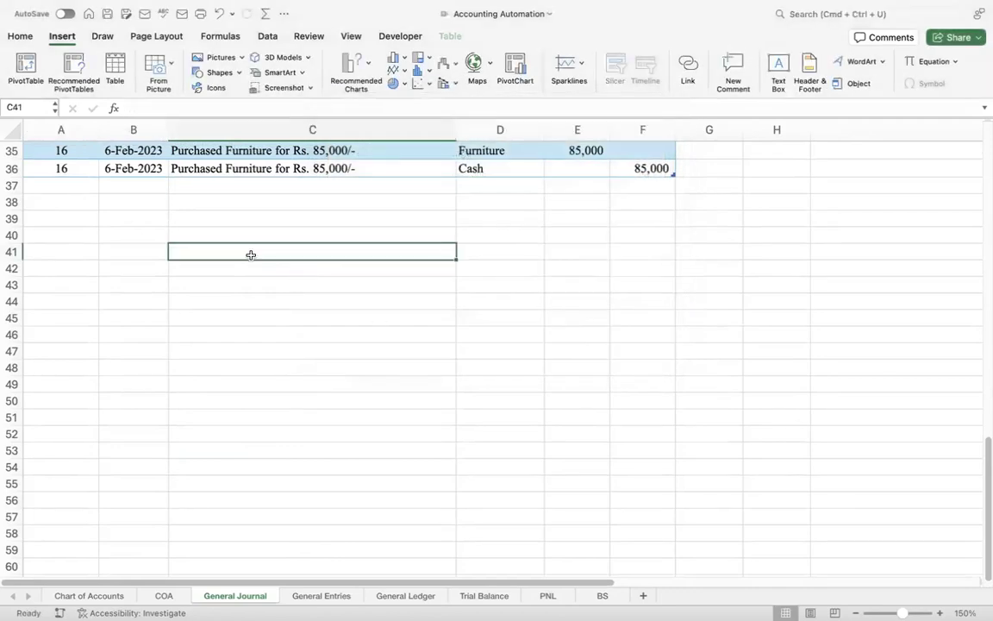
{"action": "key", "text": "Up"}
{"action": "key", "text": "Up"}
{"action": "key", "text": "Up"}
{"action": "key", "text": "Up"}
{"action": "key", "text": "Up"}
{"action": "key", "text": "Up"}
{"action": "key", "text": "Up"}
{"action": "key", "text": "Up"}
{"action": "key", "text": "Up"}
{"action": "key", "text": "Up"}
{"action": "key", "text": "Up"}
{"action": "key", "text": "Up"}
{"action": "key", "text": "Up"}
{"action": "key", "text": "Up"}
{"action": "key", "text": "Up"}
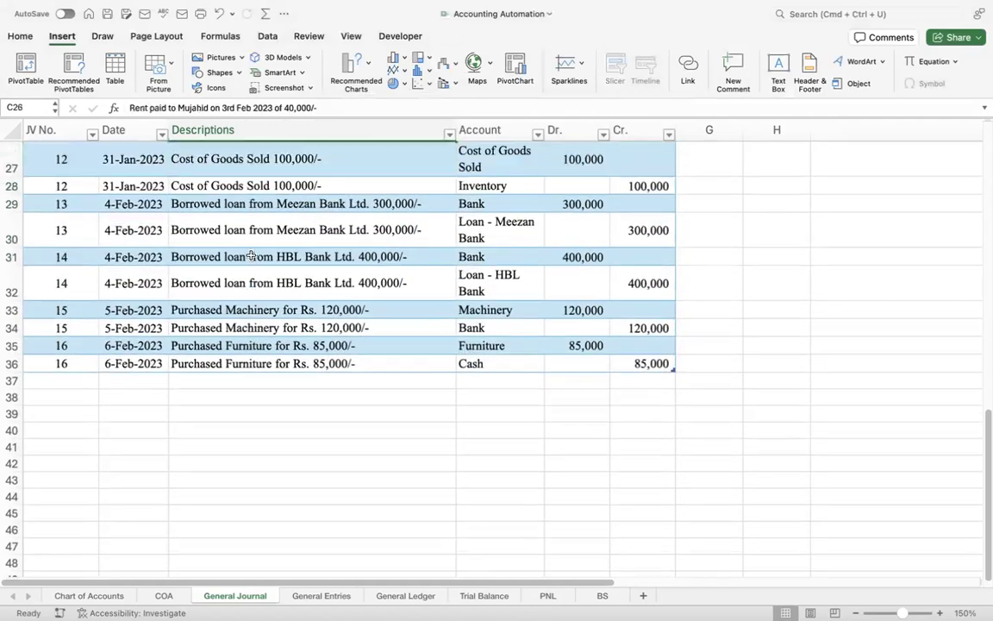
{"action": "key", "text": "Down"}
{"action": "key", "text": "Down"}
{"action": "key", "text": "Down"}
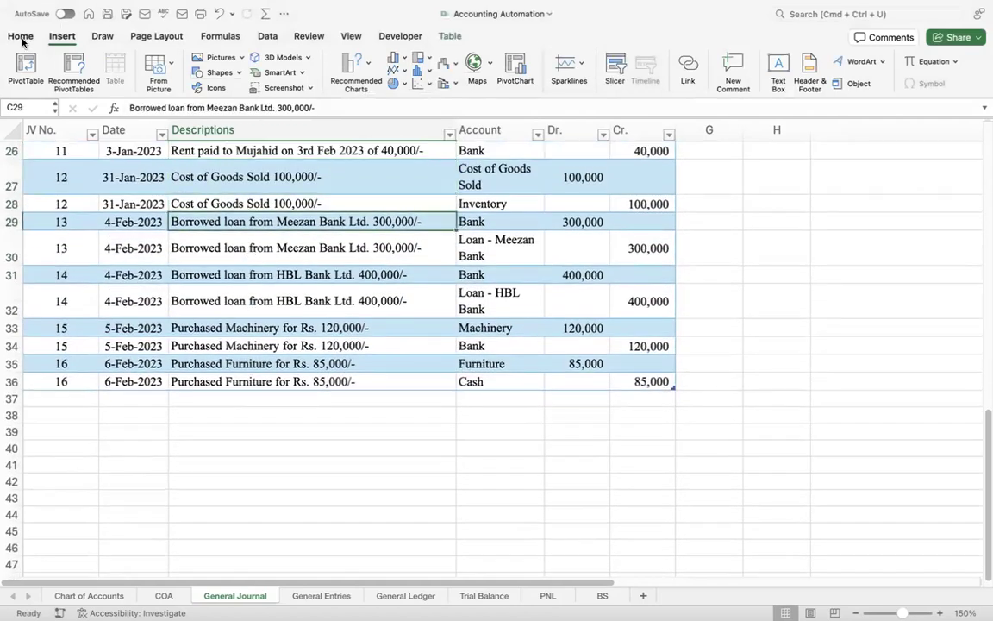
{"action": "left_click", "coordinate": [26, 72]}
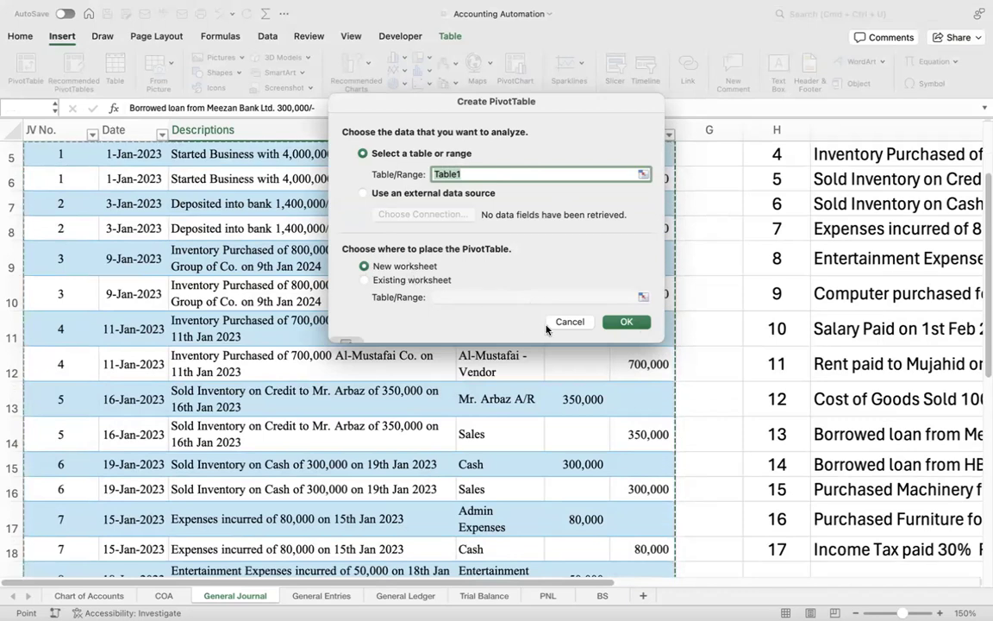
{"action": "left_click", "coordinate": [626, 321]}
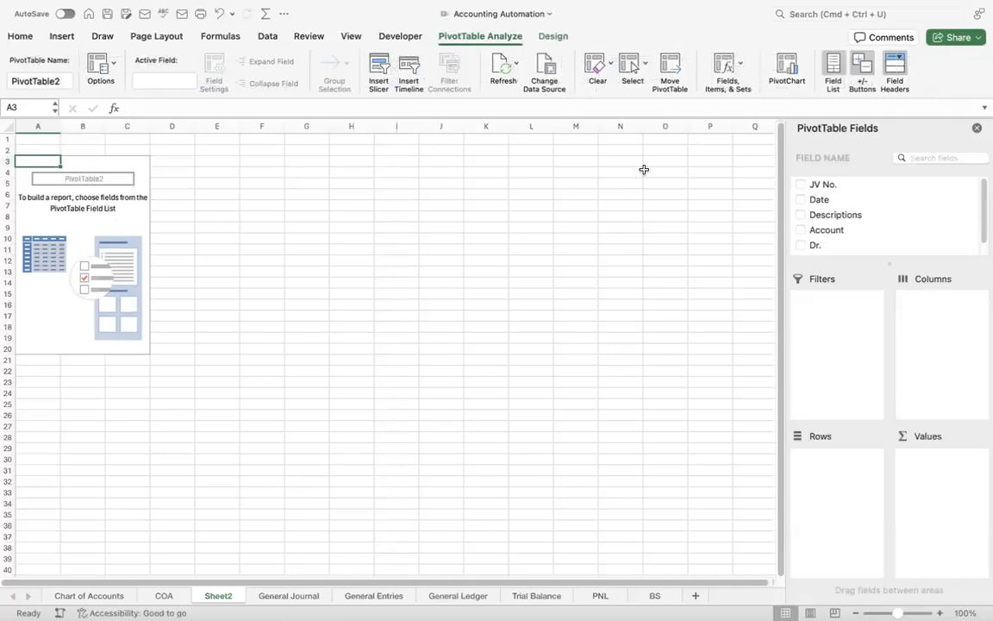
Add the Date field to the pivot table's rows and remove its Days and Months groupings
{"action": "left_click_drag", "start_coordinate": [826, 214], "coordinate": [842, 465]}
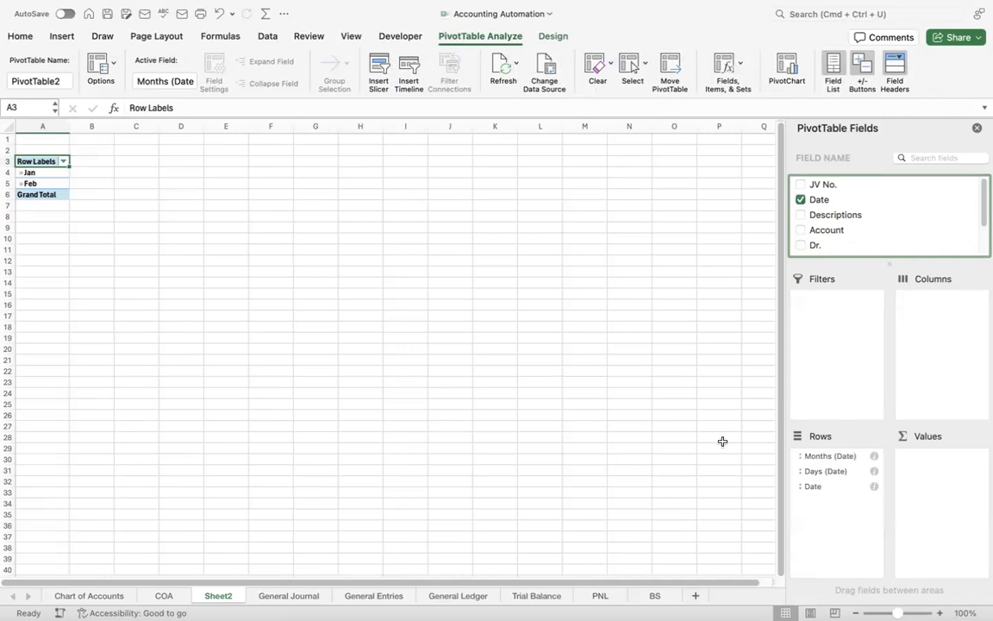
{"action": "mouse_move", "coordinate": [826, 470]}
{"action": "left_mouse_down"}
{"action": "mouse_move", "coordinate": [679, 408]}
{"action": "mouse_move", "coordinate": [886, 538]}
{"action": "mouse_move", "coordinate": [839, 471]}
{"action": "left_mouse_up"}
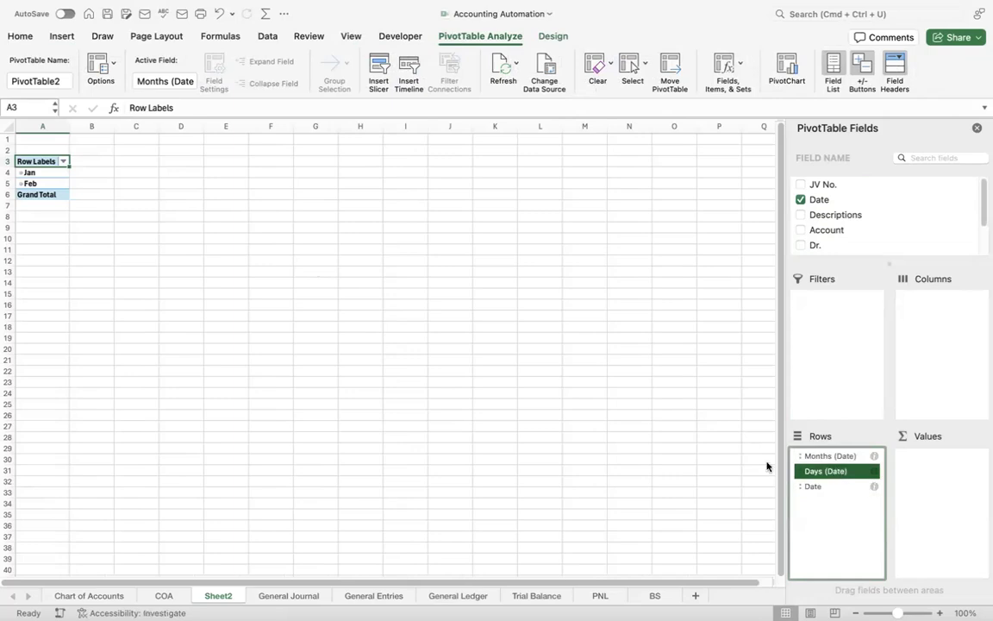
{"action": "left_click_drag", "start_coordinate": [661, 414], "coordinate": [660, 410]}
{"action": "left_click", "coordinate": [831, 456]}
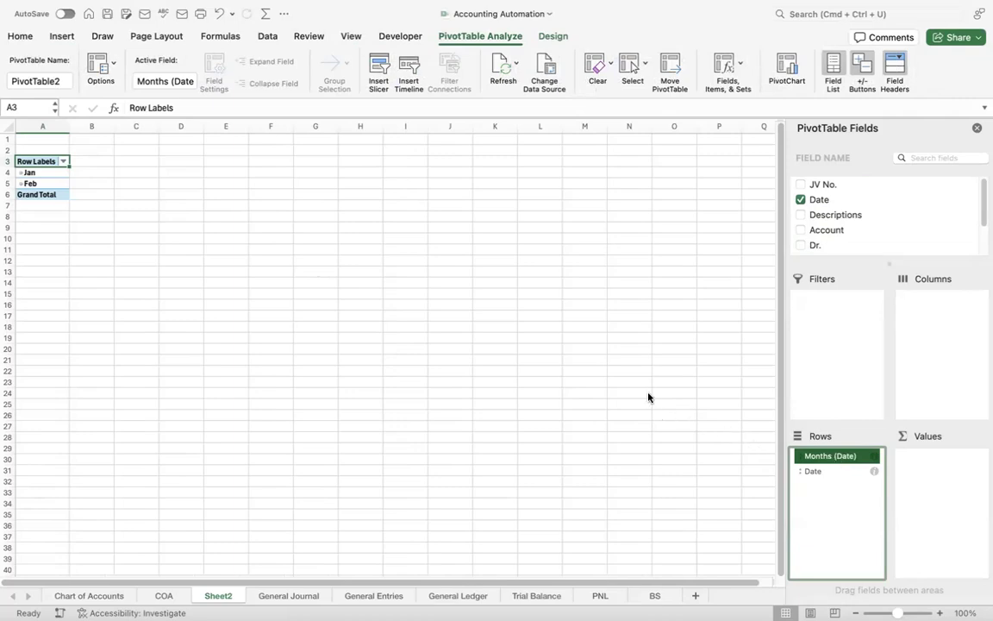
{"action": "left_click_drag", "start_coordinate": [646, 395], "coordinate": [646, 391]}
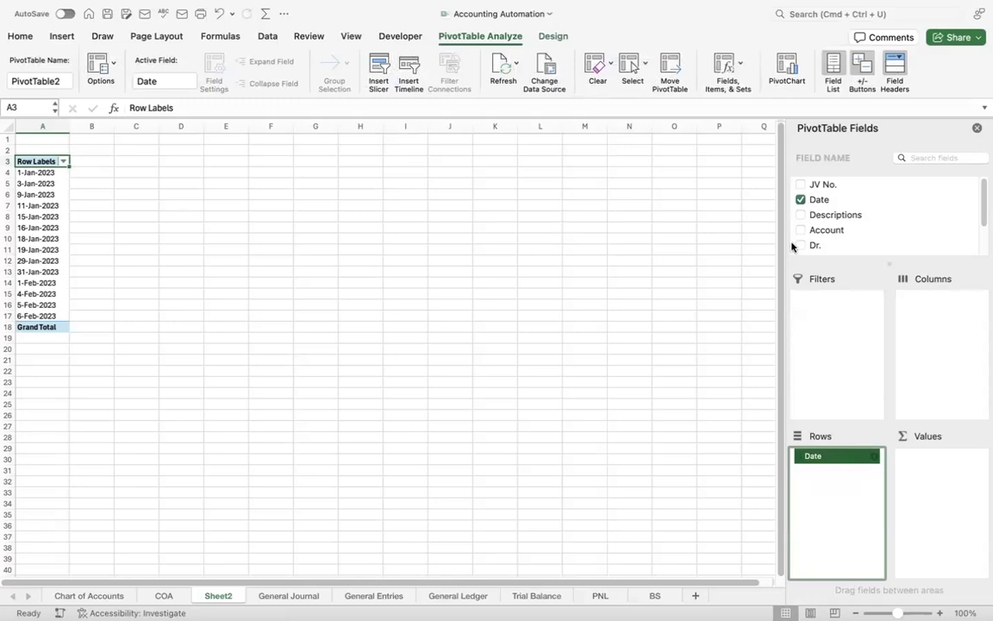
Add Account to the pivot table's rows below Date, and Dr. and Cr. to its values as sums
{"action": "left_click", "coordinate": [836, 230]}
{"action": "left_click_drag", "start_coordinate": [839, 293], "coordinate": [849, 483]}
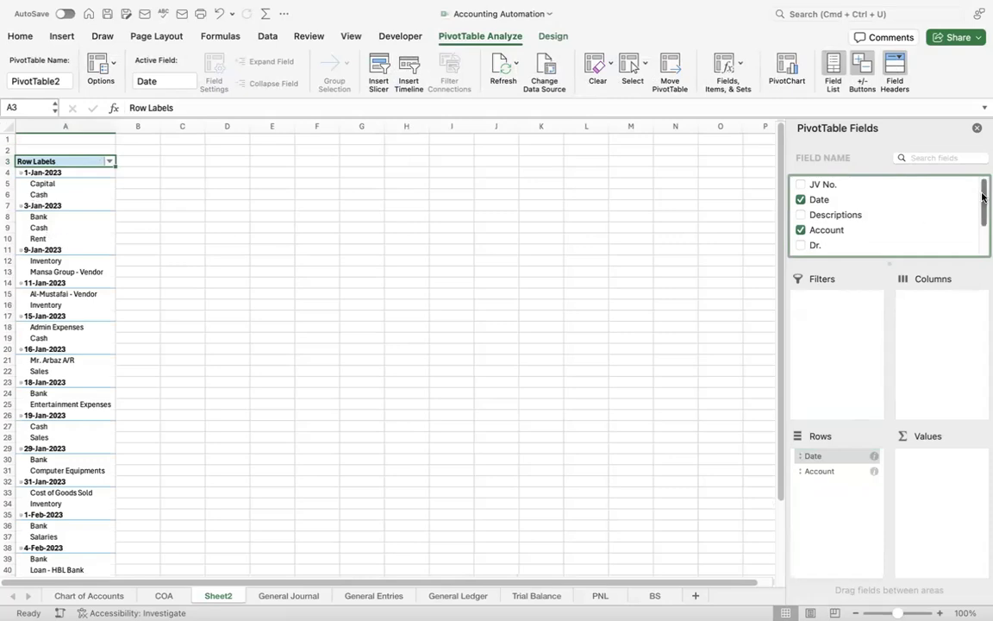
{"action": "left_click_drag", "start_coordinate": [982, 197], "coordinate": [982, 217]}
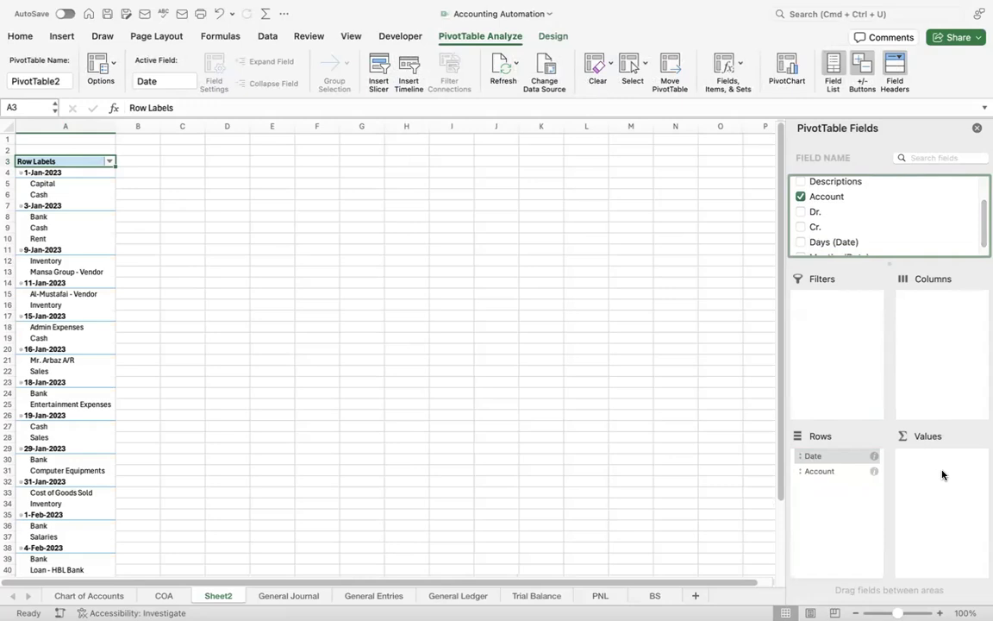
{"action": "left_click_drag", "start_coordinate": [816, 211], "coordinate": [951, 464]}
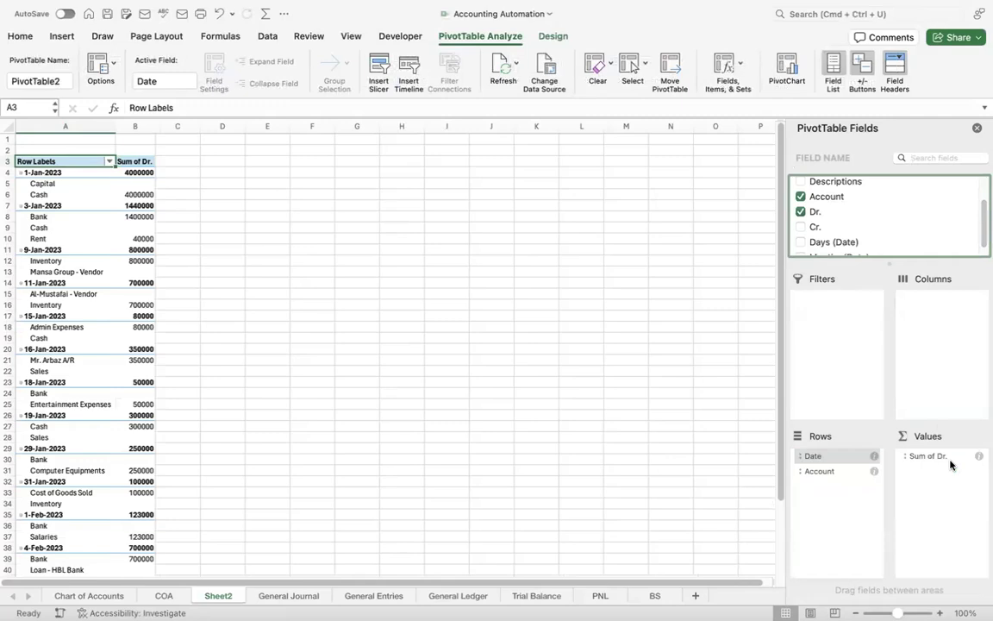
{"action": "left_click_drag", "start_coordinate": [811, 227], "coordinate": [952, 492]}
{"action": "left_click", "coordinate": [396, 271]}
Turn off the subtotals in the pivot table
{"action": "left_click", "coordinate": [107, 216]}
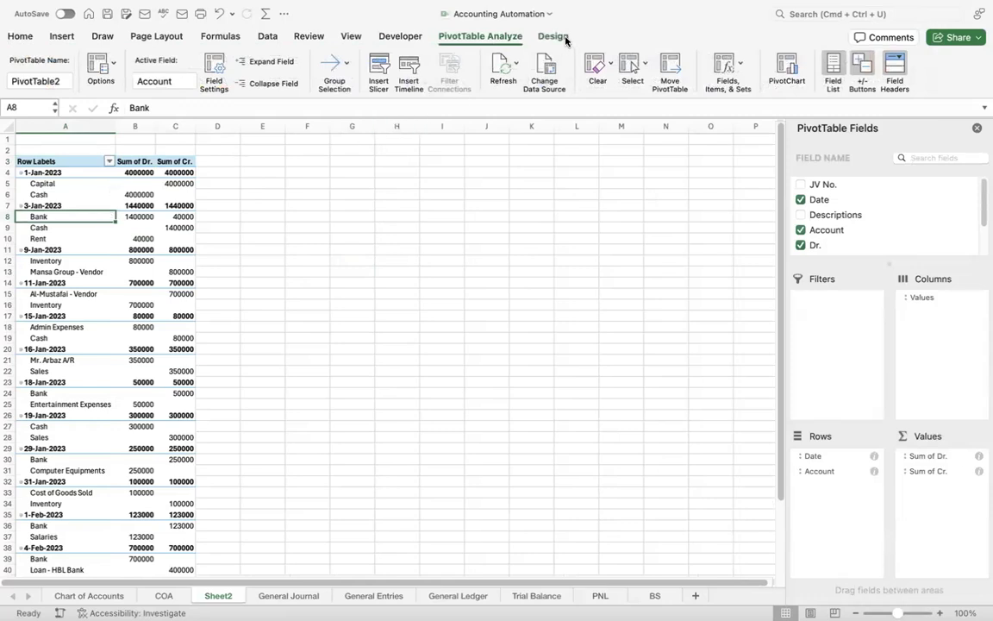
{"action": "left_click", "coordinate": [77, 249]}
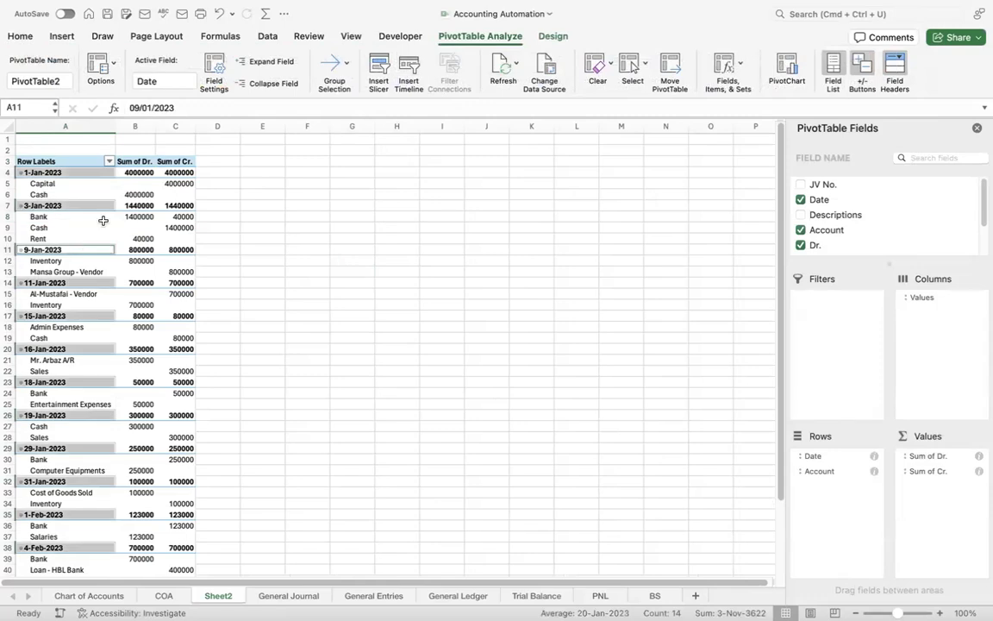
{"action": "left_click", "coordinate": [135, 216]}
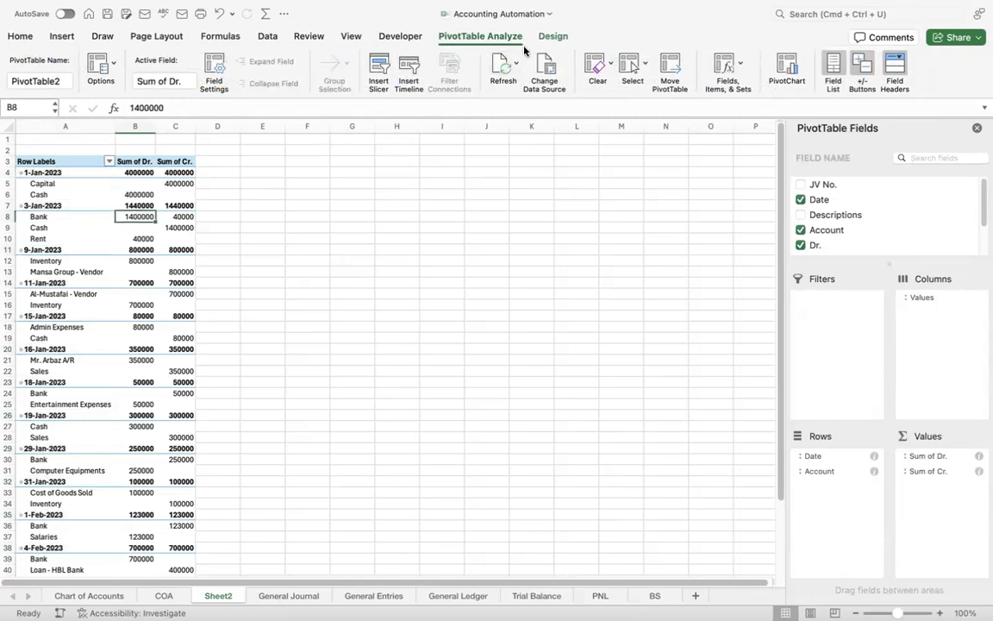
{"action": "left_click", "coordinate": [555, 37]}
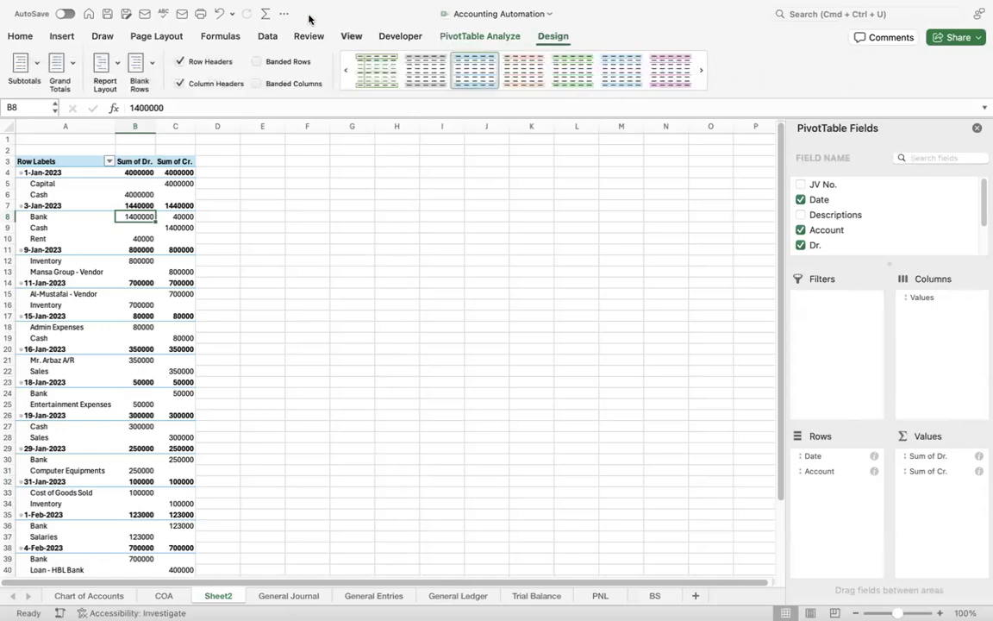
{"action": "left_click", "coordinate": [38, 66]}
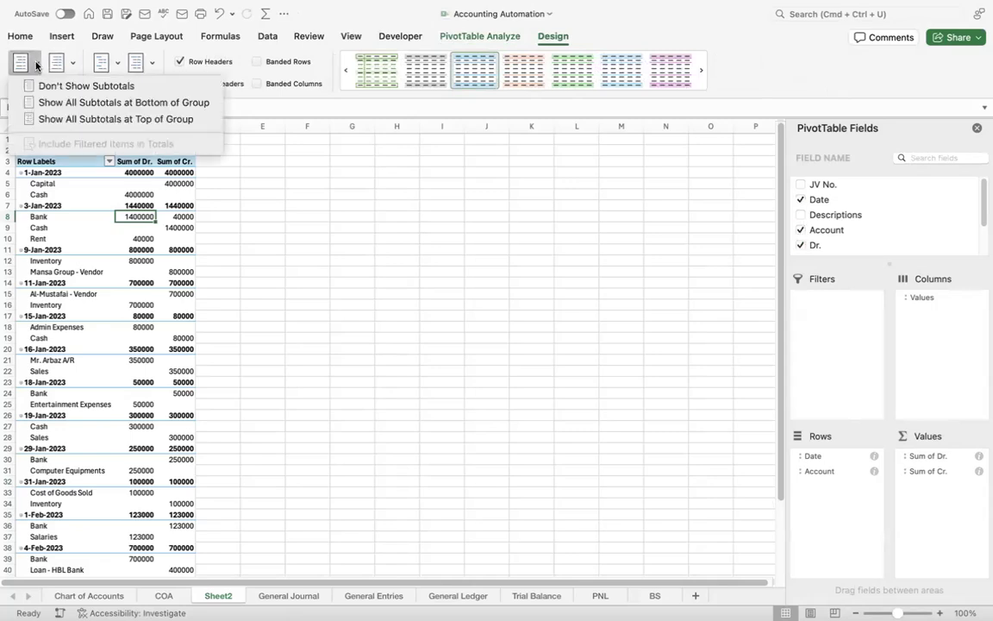
{"action": "left_click", "coordinate": [80, 87]}
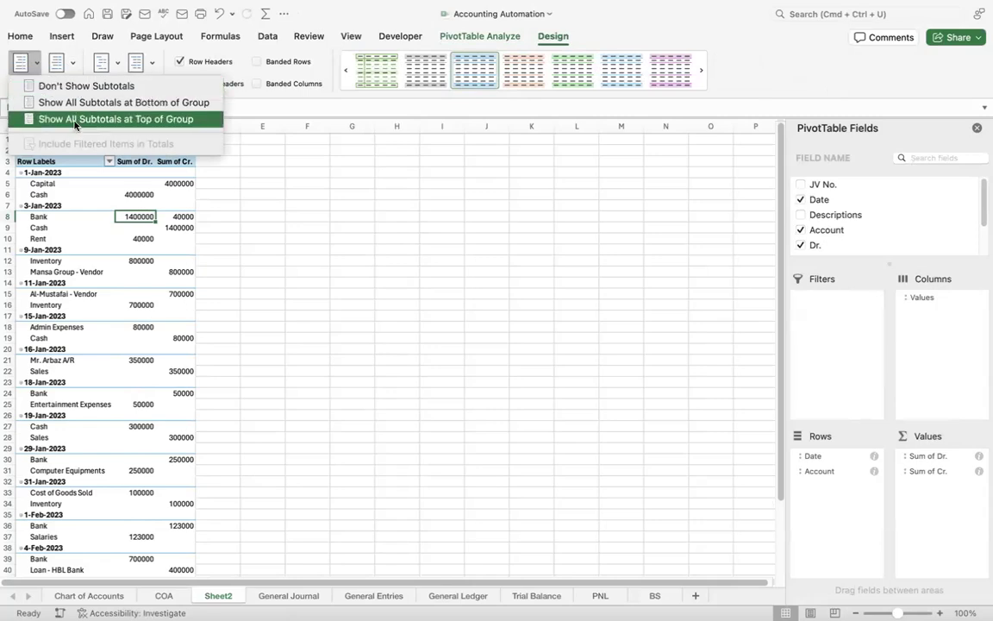
{"action": "left_click", "coordinate": [267, 183]}
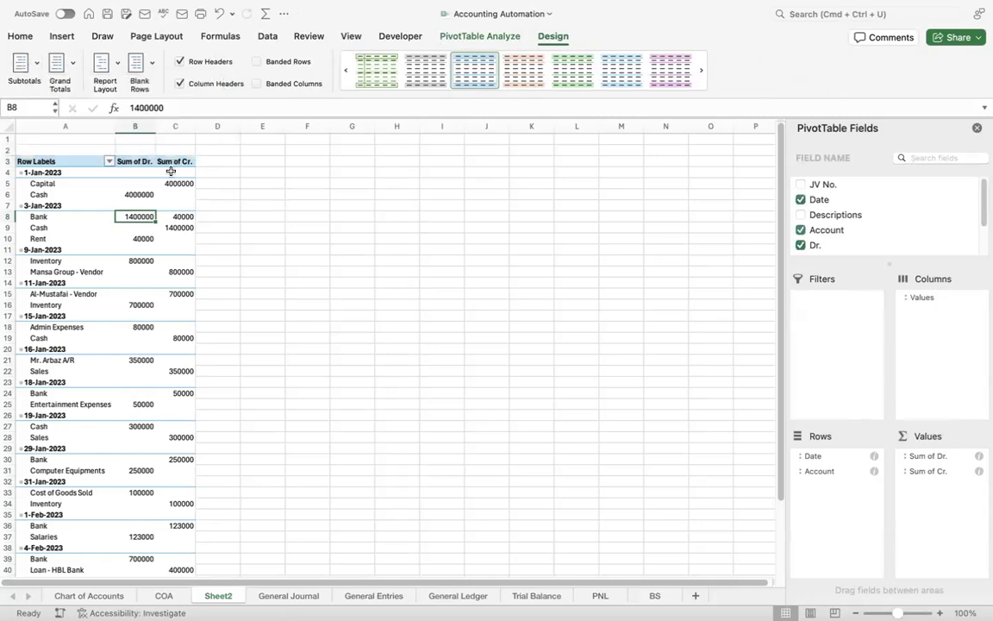
Show the pivot table in tabular form and repeat all item labels
{"action": "left_click", "coordinate": [117, 65]}
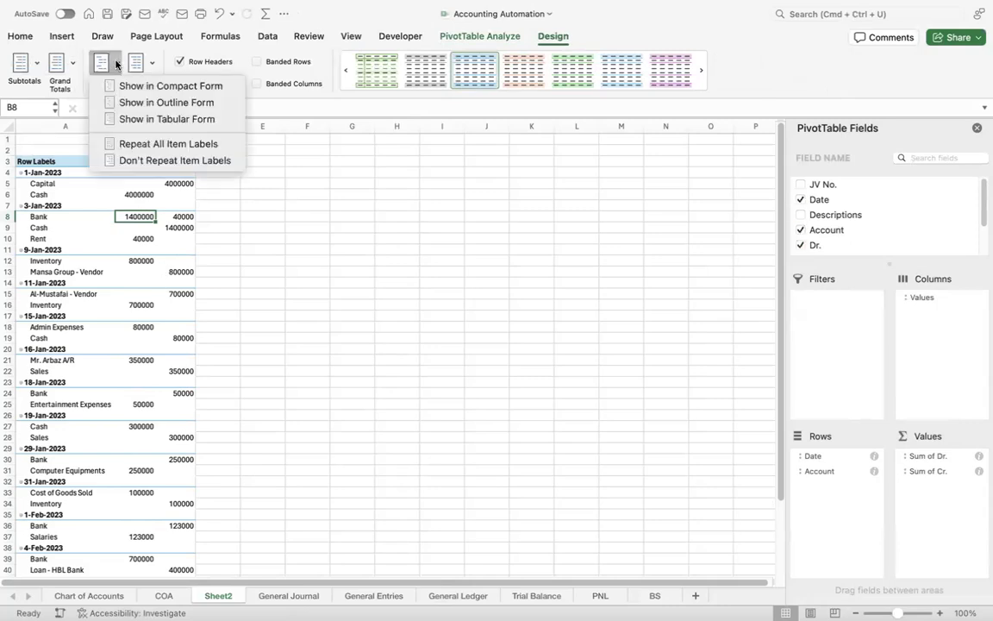
{"action": "left_click", "coordinate": [166, 120]}
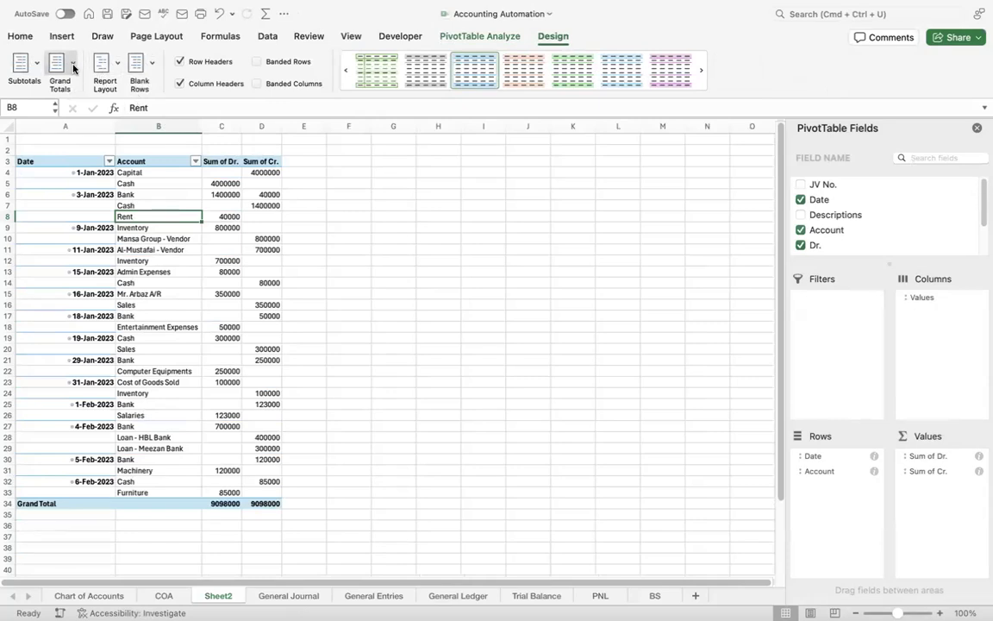
{"action": "left_click", "coordinate": [119, 64]}
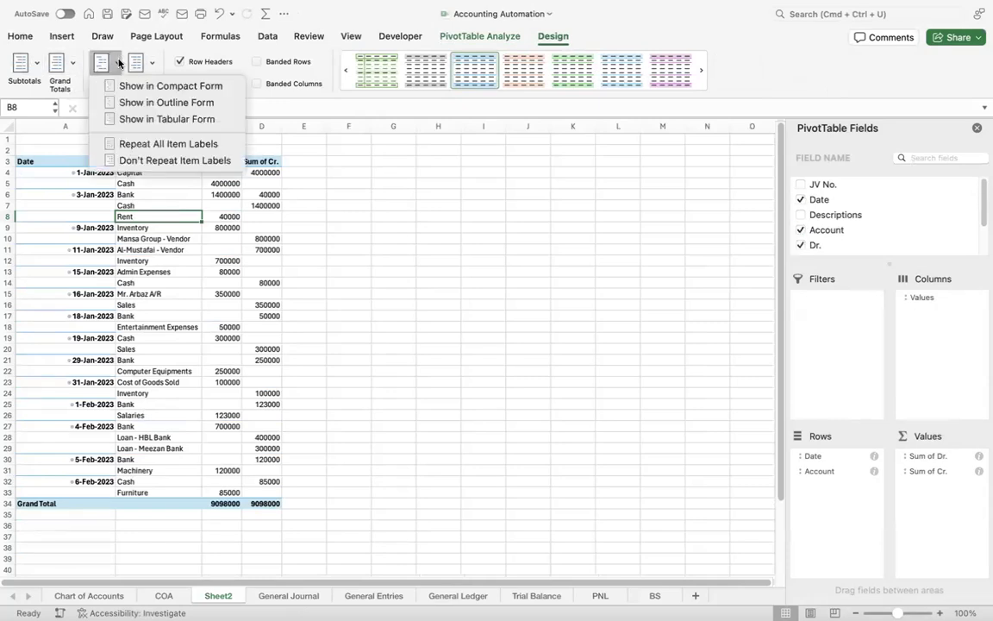
{"action": "left_click", "coordinate": [186, 150]}
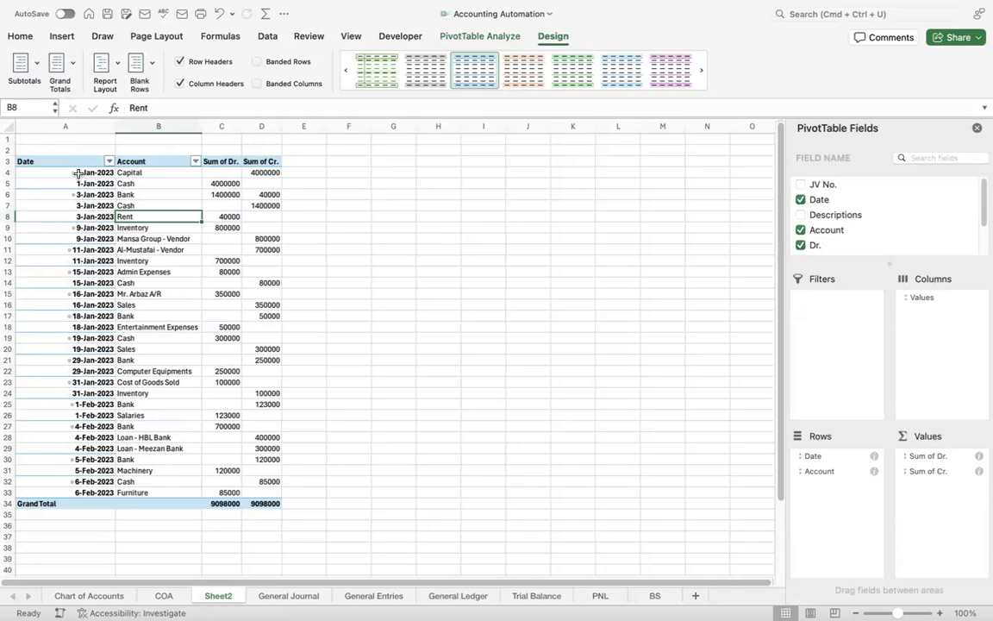
Centre the contents of the Date column and autofit the width of column A
{"action": "left_click", "coordinate": [67, 126]}
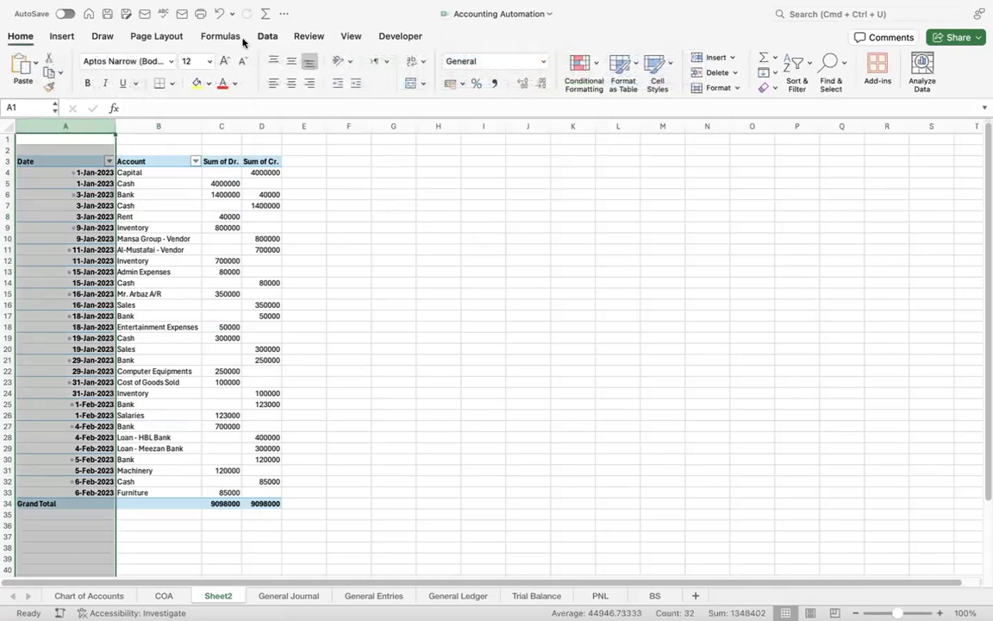
{"action": "left_click", "coordinate": [292, 83]}
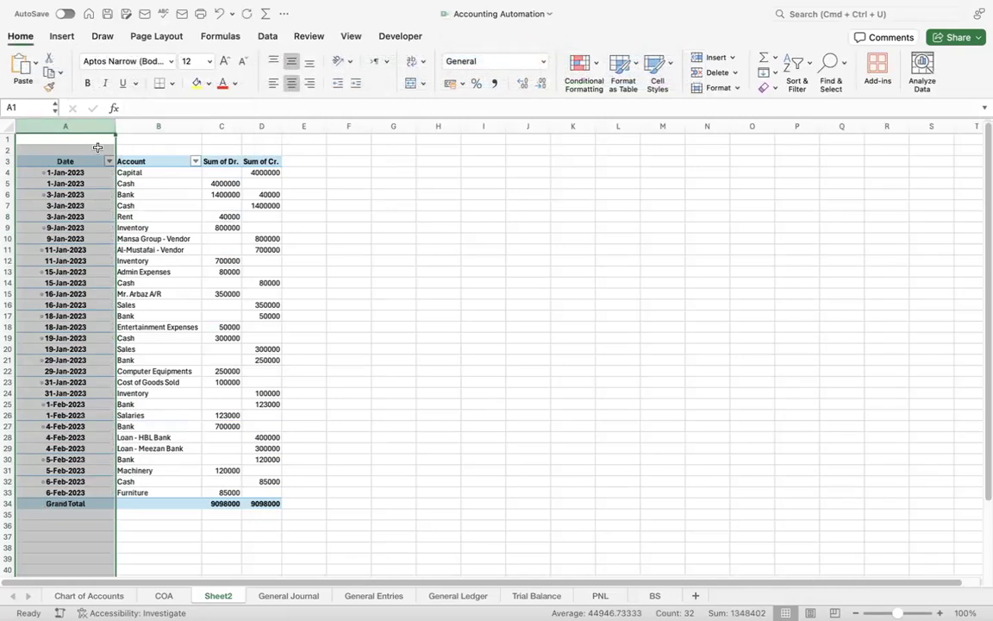
{"action": "double_click", "coordinate": [115, 126]}
{"action": "left_click", "coordinate": [155, 158]}
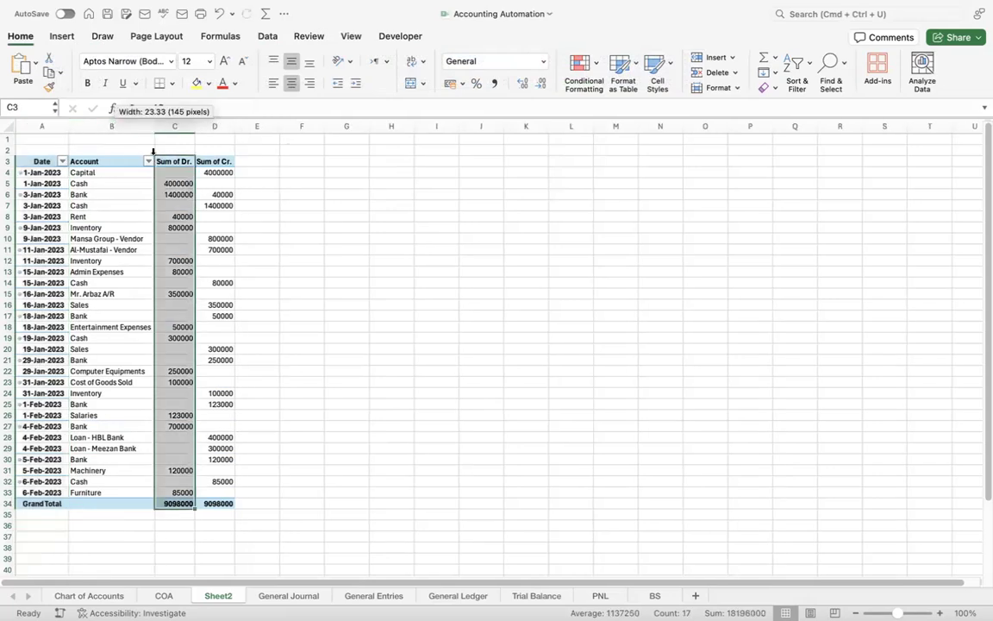
{"action": "left_click", "coordinate": [111, 127]}
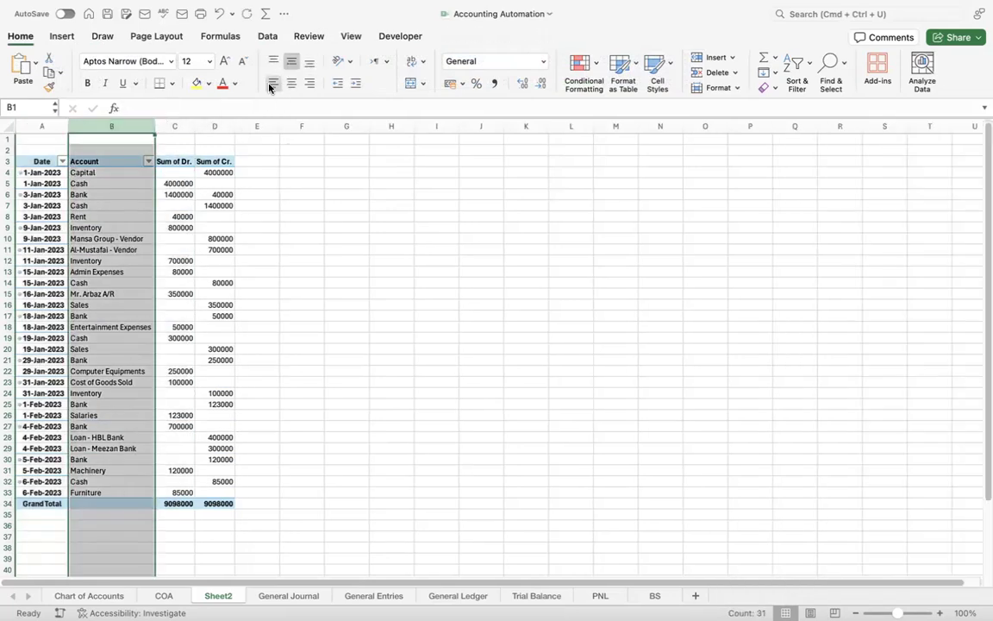
{"action": "left_click", "coordinate": [345, 183]}
{"action": "left_click", "coordinate": [183, 128]}
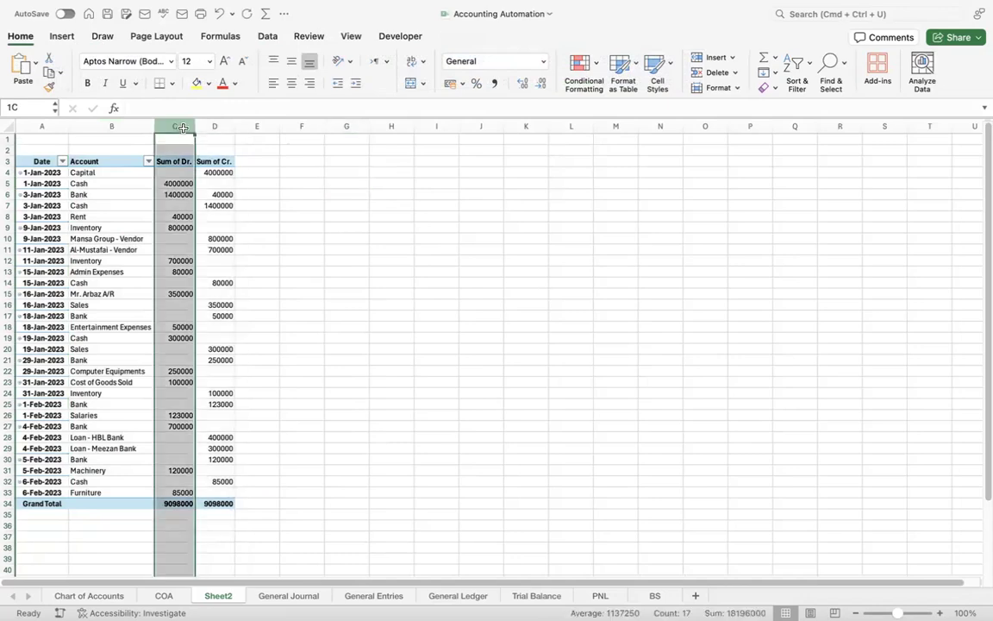
{"action": "left_click_drag", "start_coordinate": [183, 127], "coordinate": [213, 128]}
{"action": "left_click", "coordinate": [201, 194]}
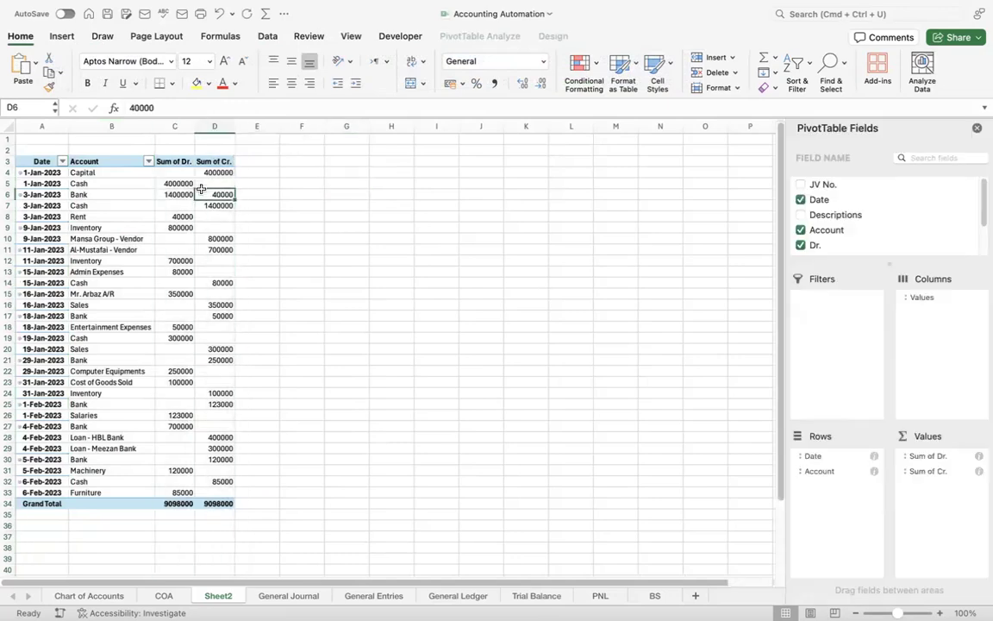
{"action": "left_click", "coordinate": [979, 457]}
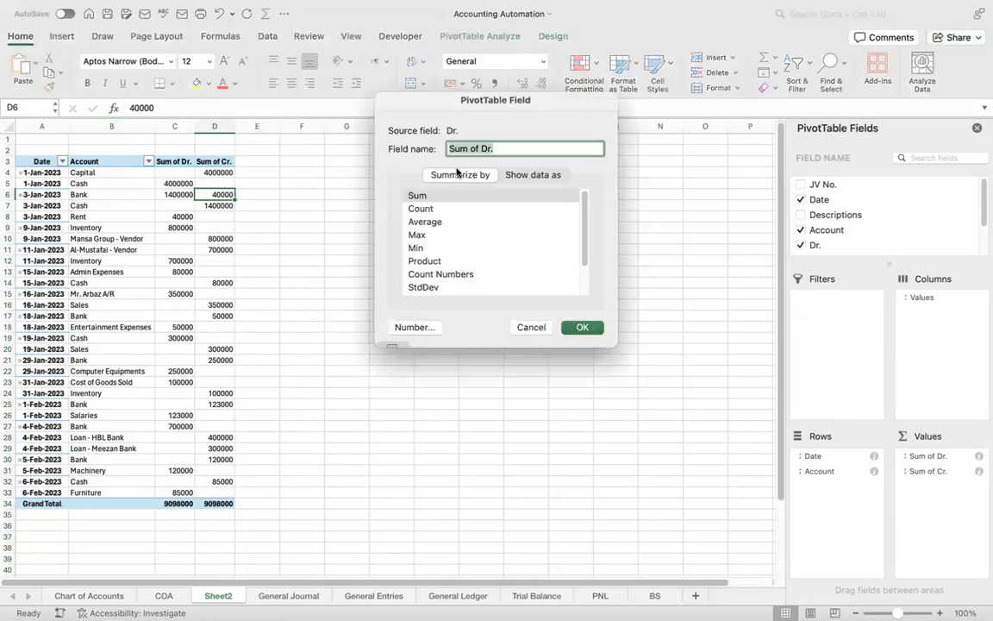
{"action": "left_click", "coordinate": [532, 178]}
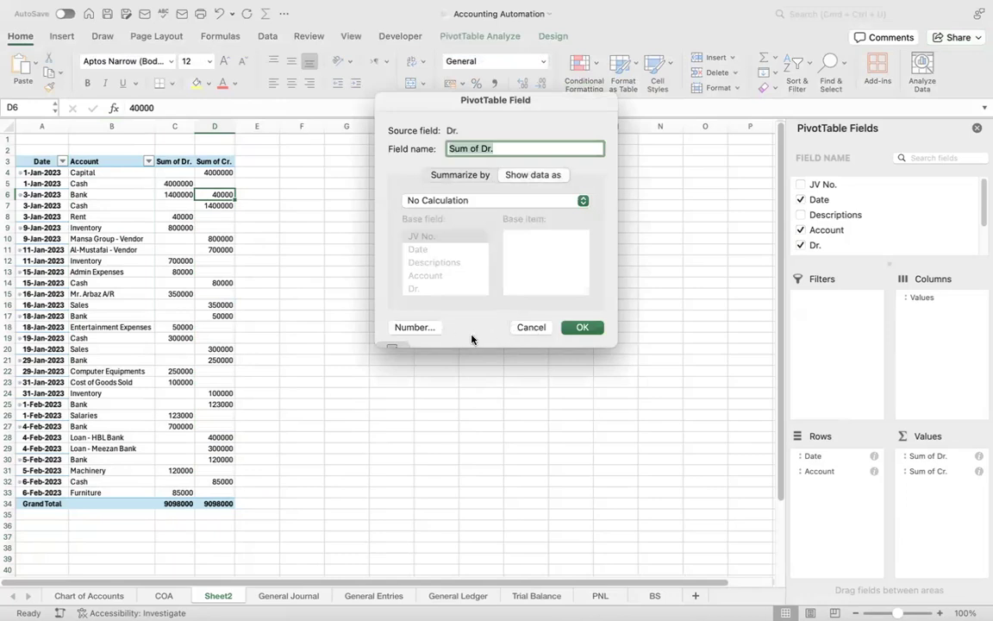
{"action": "left_click", "coordinate": [531, 327]}
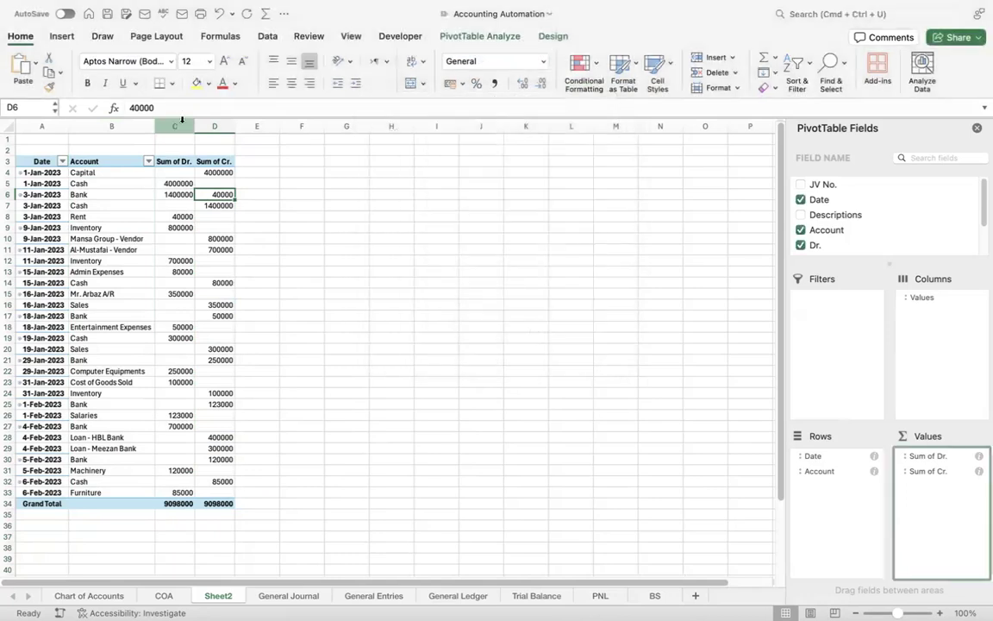
Apply the comma number style with no decimal places to the Sum of Dr. and Sum of Cr. columns
{"action": "left_click", "coordinate": [181, 123]}
{"action": "left_click_drag", "start_coordinate": [182, 121], "coordinate": [231, 126]}
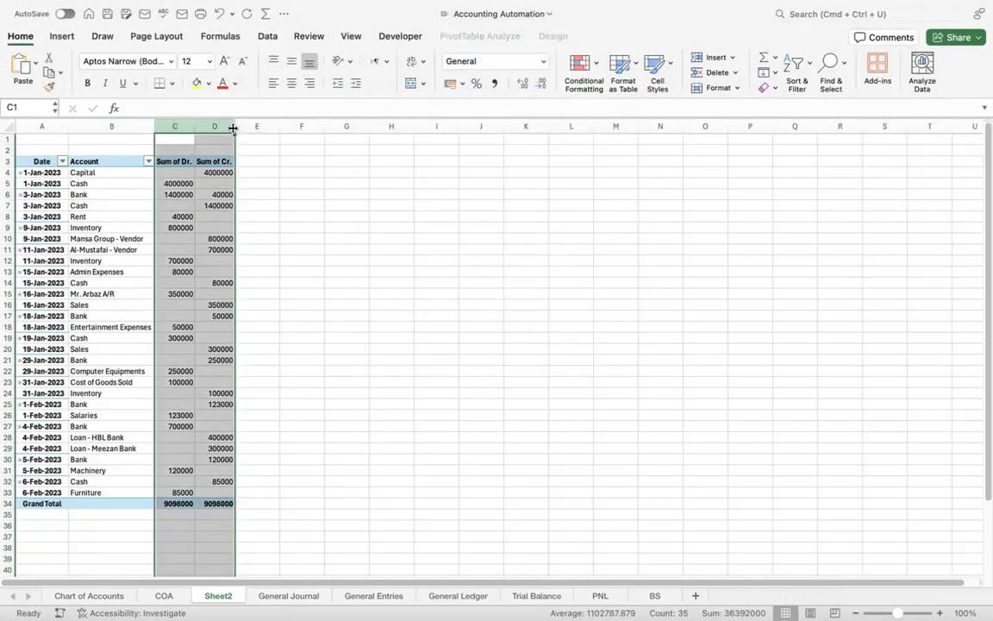
{"action": "left_click", "coordinate": [493, 83]}
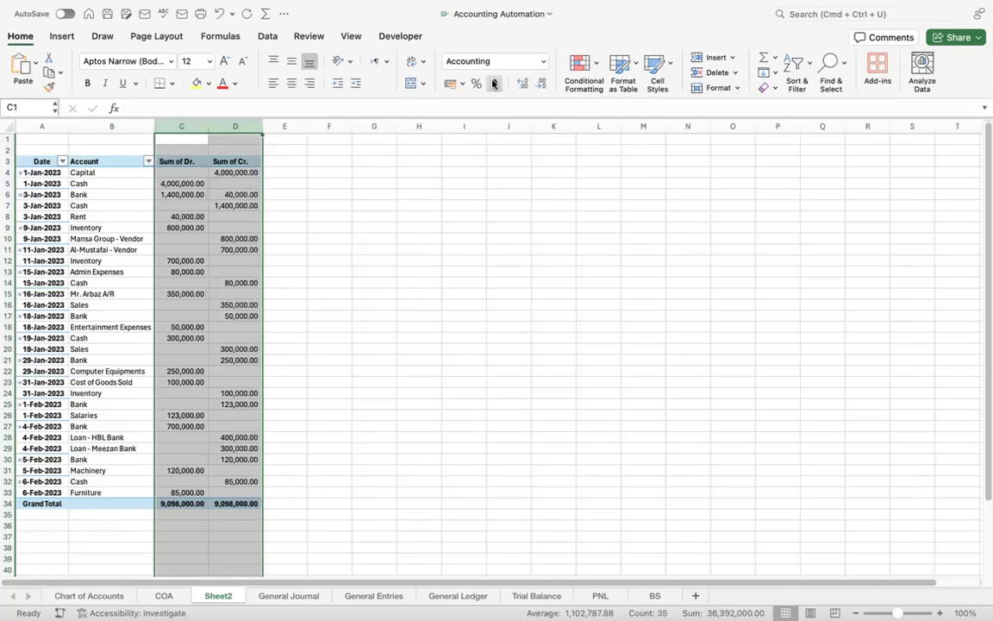
{"action": "left_click", "coordinate": [541, 83]}
{"action": "left_click", "coordinate": [541, 84]}
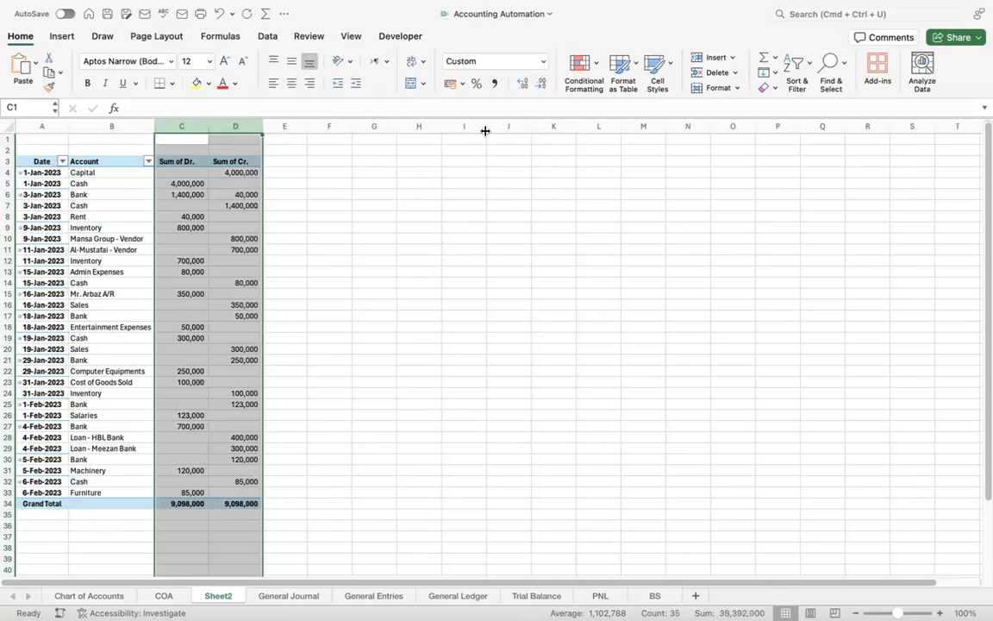
Apply middle and centre alignment to columns C through E
{"action": "left_click", "coordinate": [483, 136]}
{"action": "left_click_drag", "start_coordinate": [187, 126], "coordinate": [274, 133]}
{"action": "left_click", "coordinate": [291, 61]}
{"action": "left_click", "coordinate": [291, 82]}
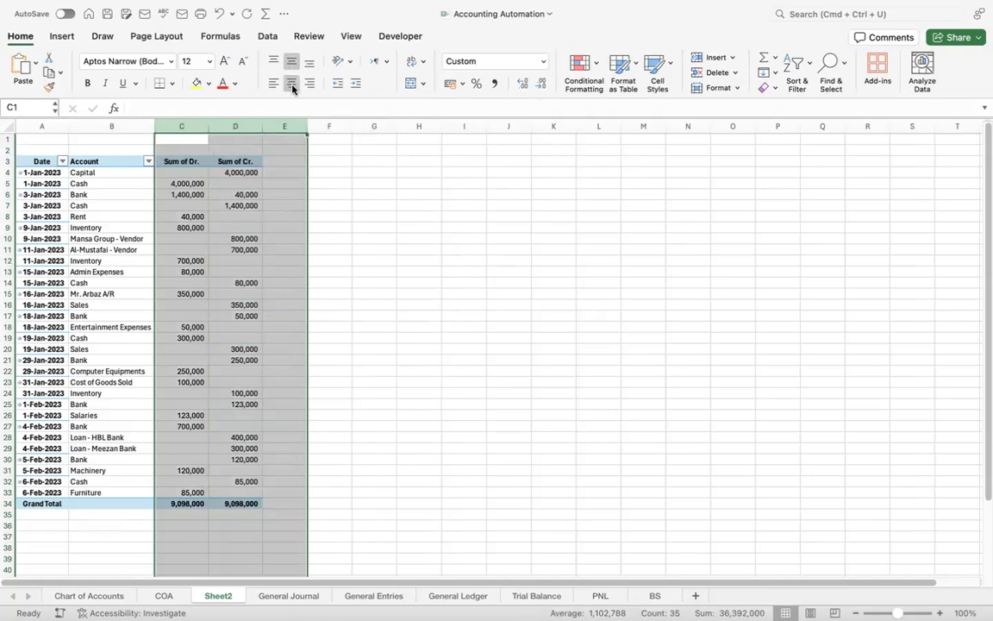
Merge cells A1 through E1 above the pivot table
{"action": "left_click", "coordinate": [86, 228]}
{"action": "left_click", "coordinate": [10, 128]}
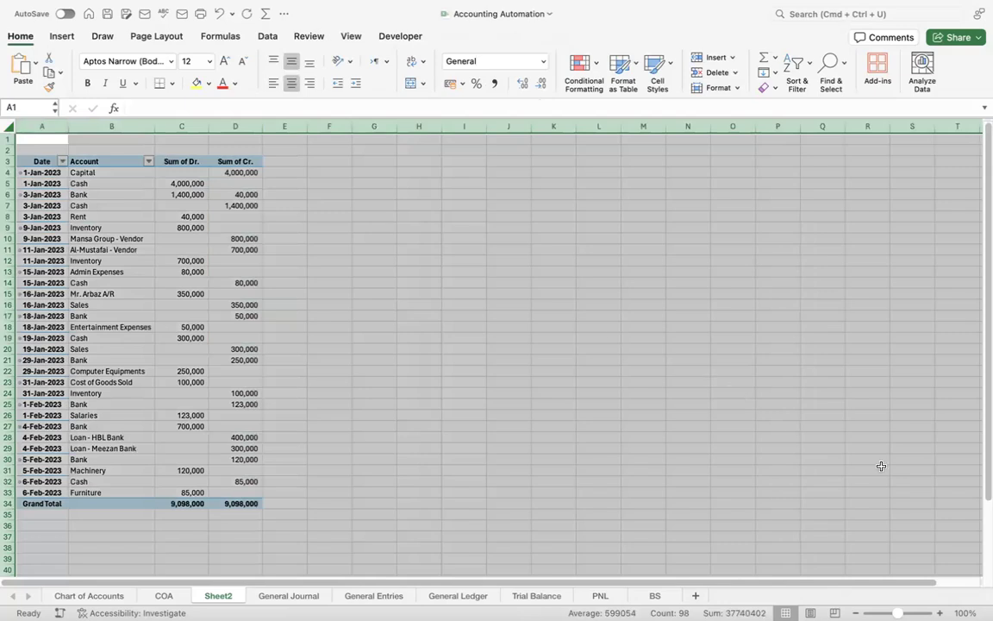
{"action": "scroll", "coordinate": [767, 506], "scroll_direction": "up", "scroll_amount": 4}
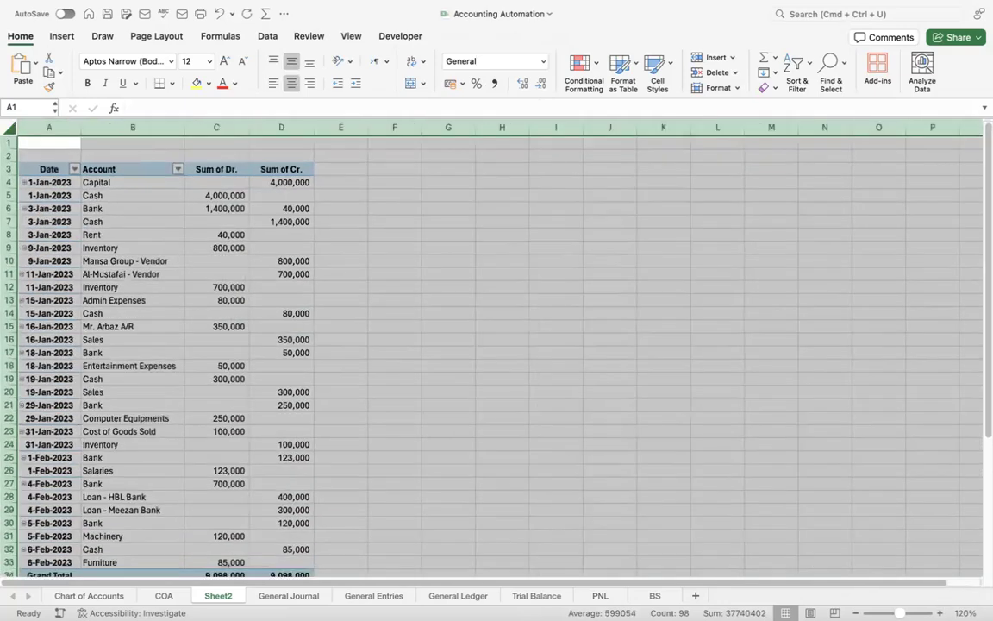
{"action": "left_click", "coordinate": [625, 388]}
{"action": "left_click", "coordinate": [473, 344]}
{"action": "left_click", "coordinate": [69, 148]}
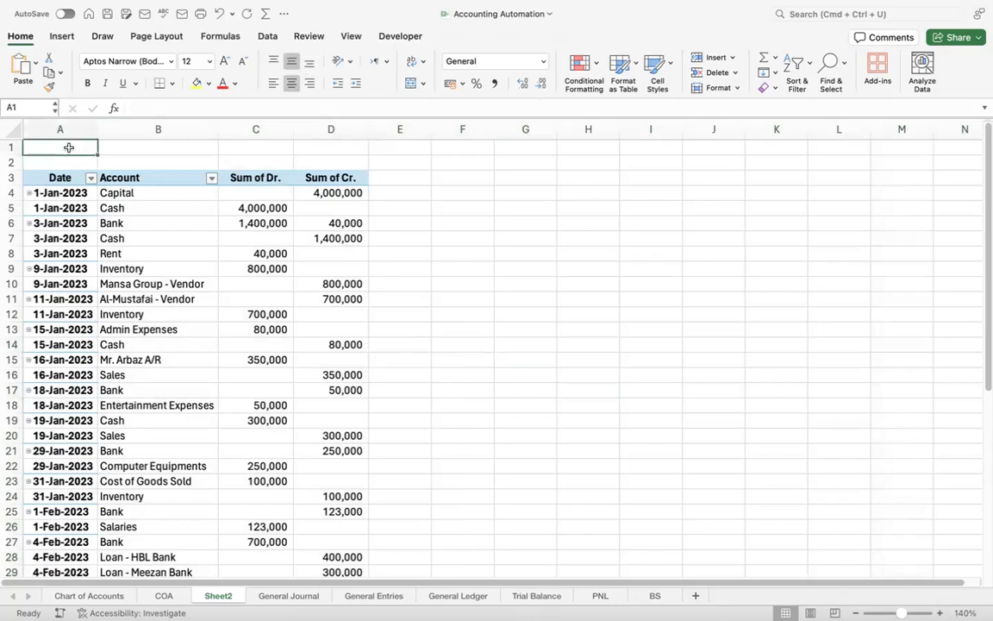
{"action": "key", "text": "shift+Right"}
{"action": "key", "text": "shift+Right"}
{"action": "key", "text": "shift+Right"}
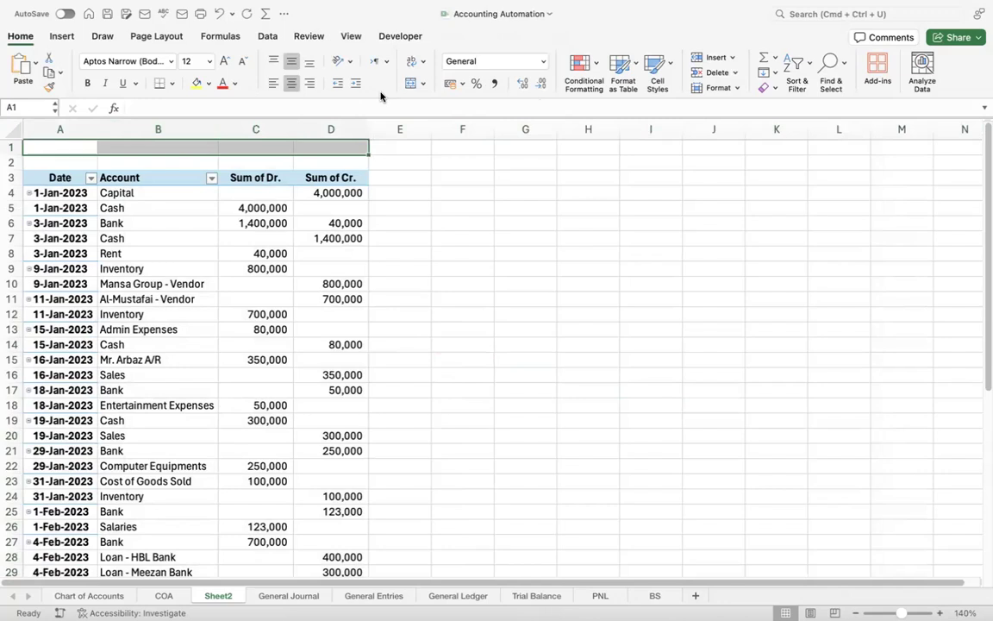
{"action": "key", "text": "shift+Right"}
{"action": "left_click", "coordinate": [410, 84]}
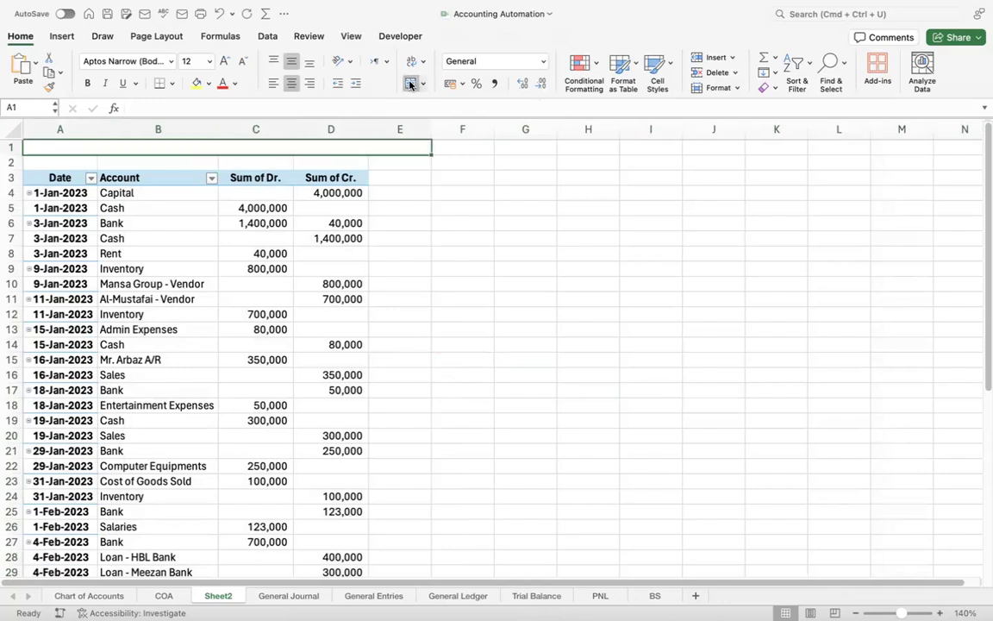
{"action": "left_click", "coordinate": [49, 88]}
{"action": "key", "text": "Down"}
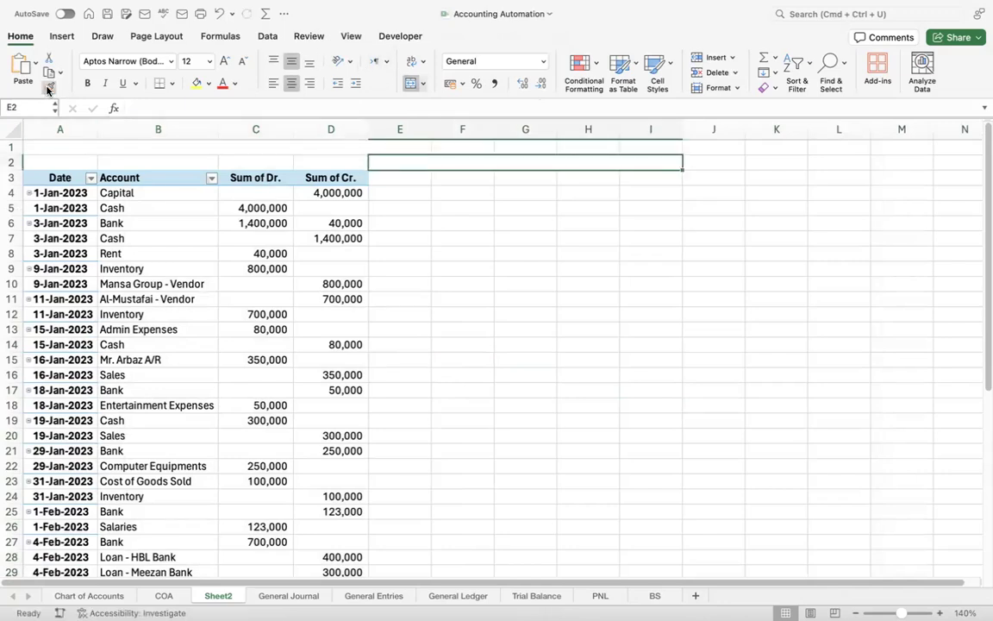
{"action": "key", "text": "super+z"}
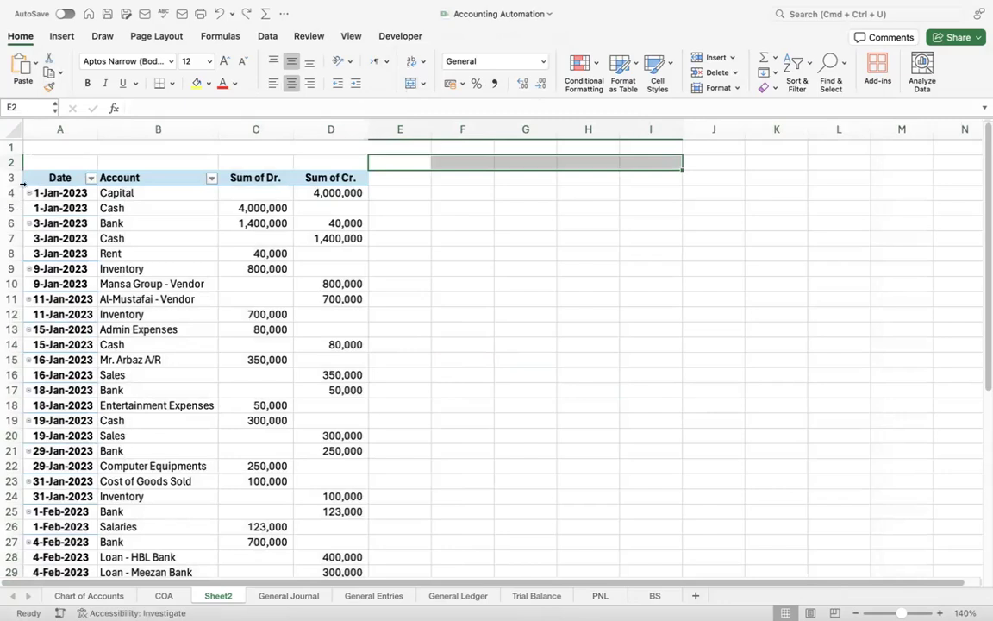
Insert one blank row at row 2, above the pivot table
{"action": "left_click", "coordinate": [11, 162]}
{"action": "key", "text": "super+shift+equal"}
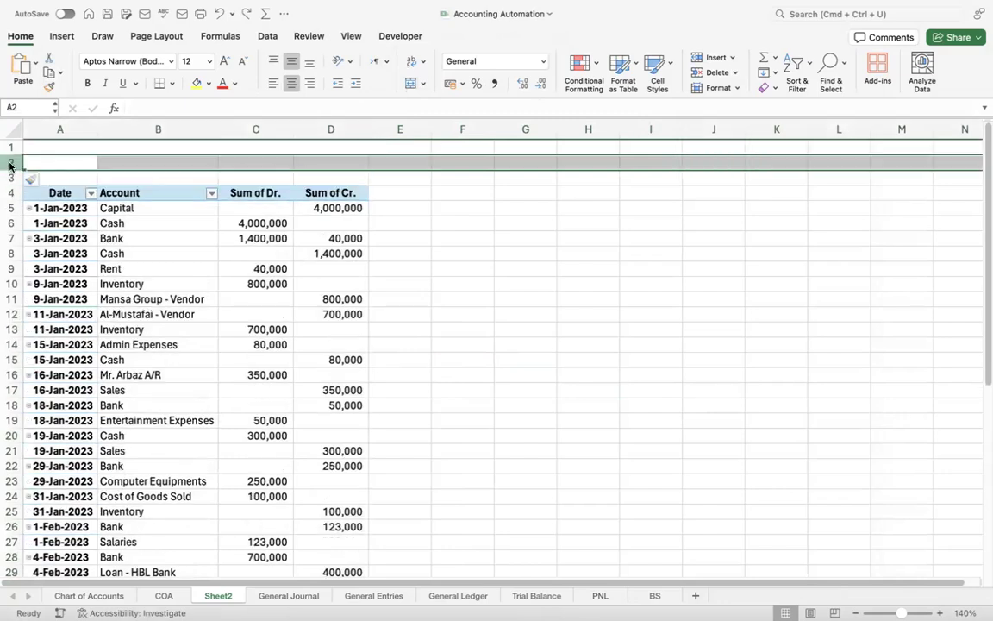
{"action": "left_click", "coordinate": [164, 286]}
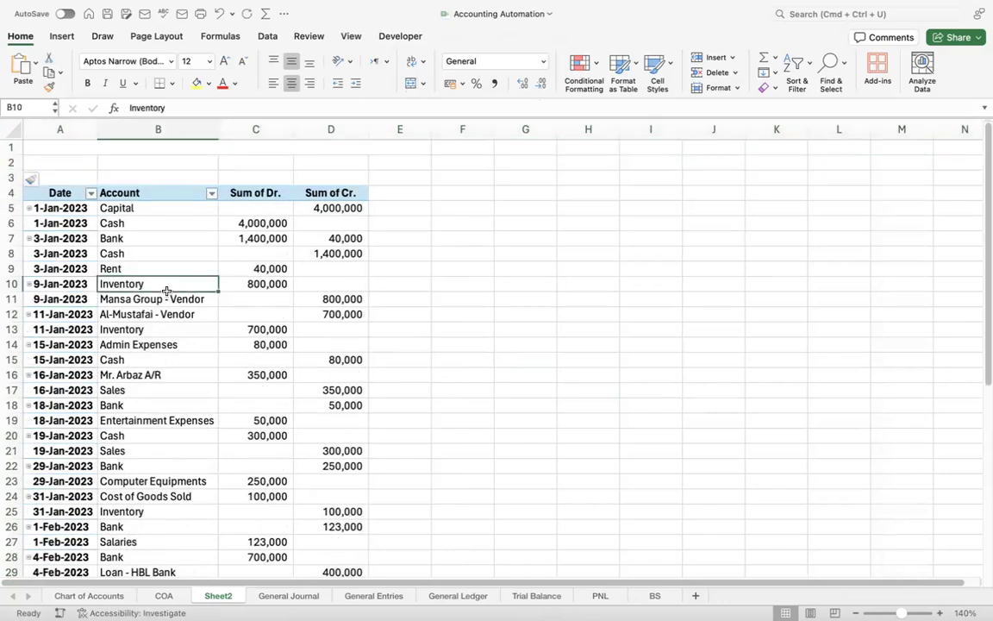
{"action": "left_click", "coordinate": [52, 161]}
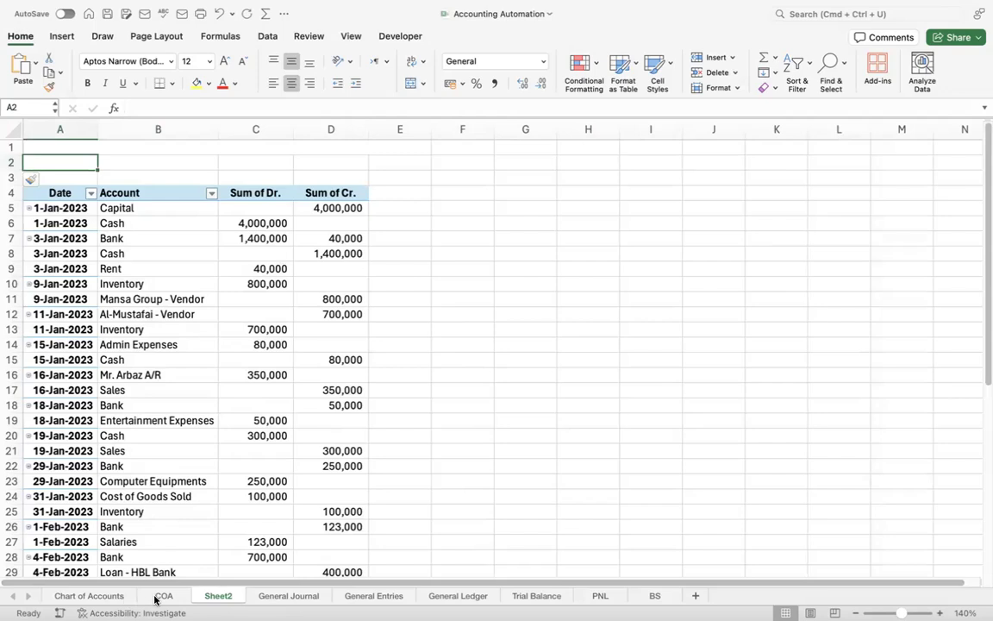
Try to copy the three heading lines in A1:B3 of the COA sheet to cell A1 of Sheet2
{"action": "left_click", "coordinate": [161, 596]}
{"action": "left_click", "coordinate": [62, 152]}
{"action": "left_click_drag", "start_coordinate": [62, 153], "coordinate": [66, 207]}
{"action": "key", "text": "super+c"}
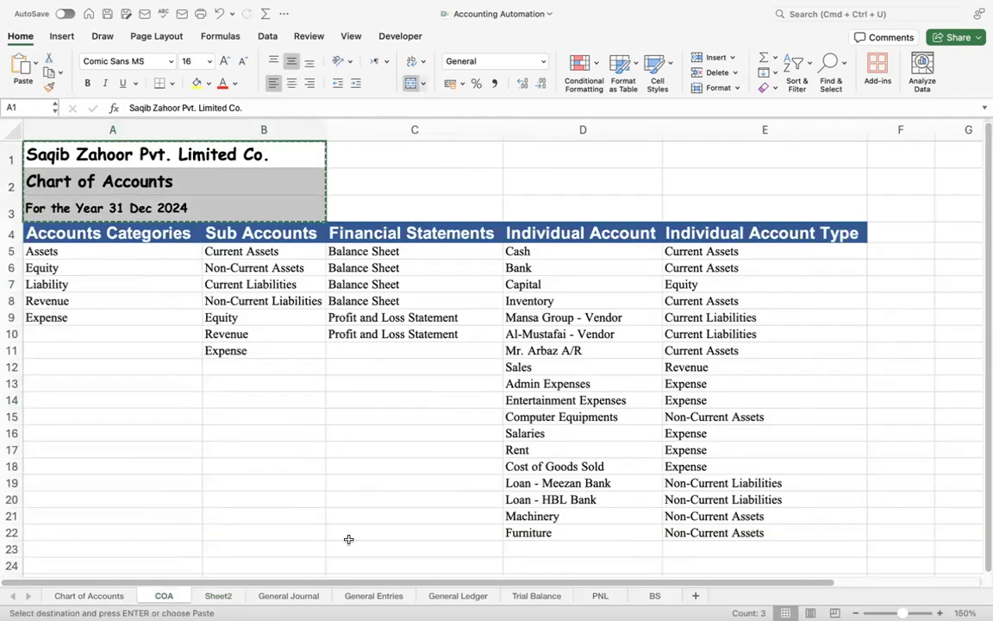
{"action": "left_click", "coordinate": [222, 596]}
{"action": "left_click", "coordinate": [58, 146]}
{"action": "key", "text": "super+v"}
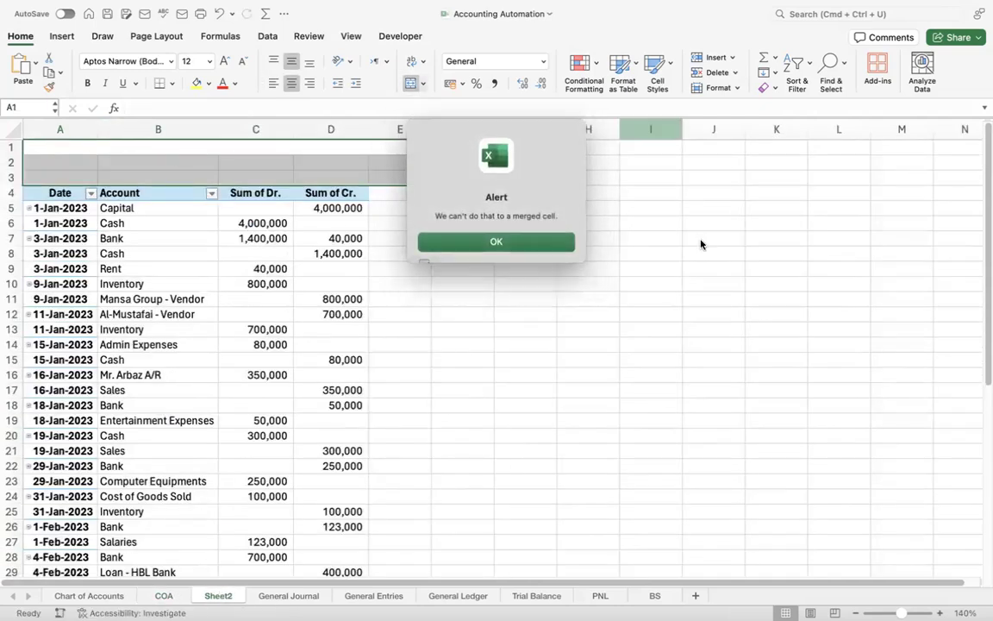
{"action": "left_click", "coordinate": [499, 242]}
Unmerge the cells in row 1 above the pivot table
{"action": "left_click", "coordinate": [221, 194]}
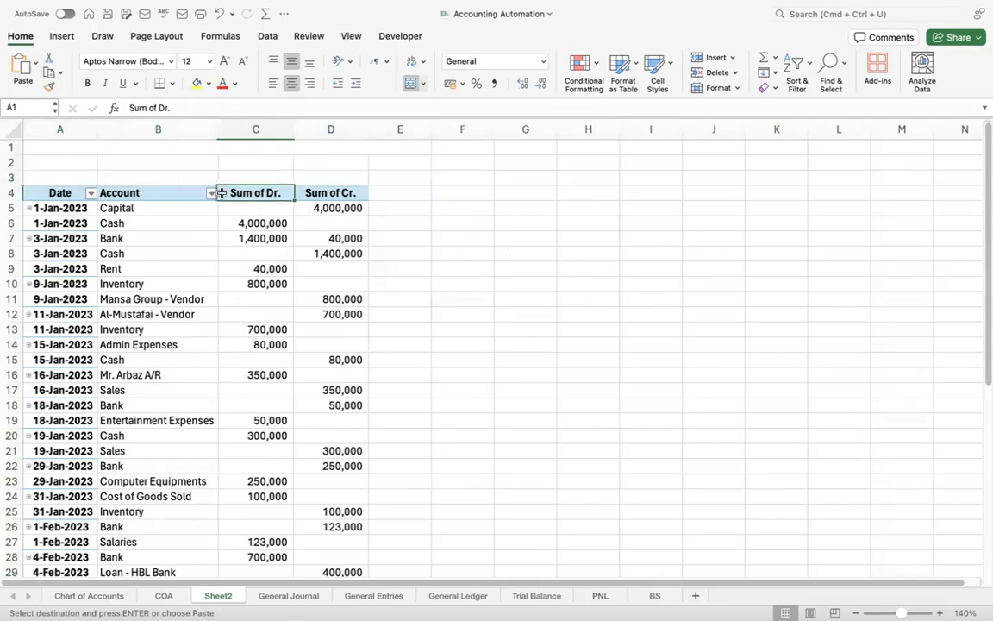
{"action": "left_click", "coordinate": [97, 148]}
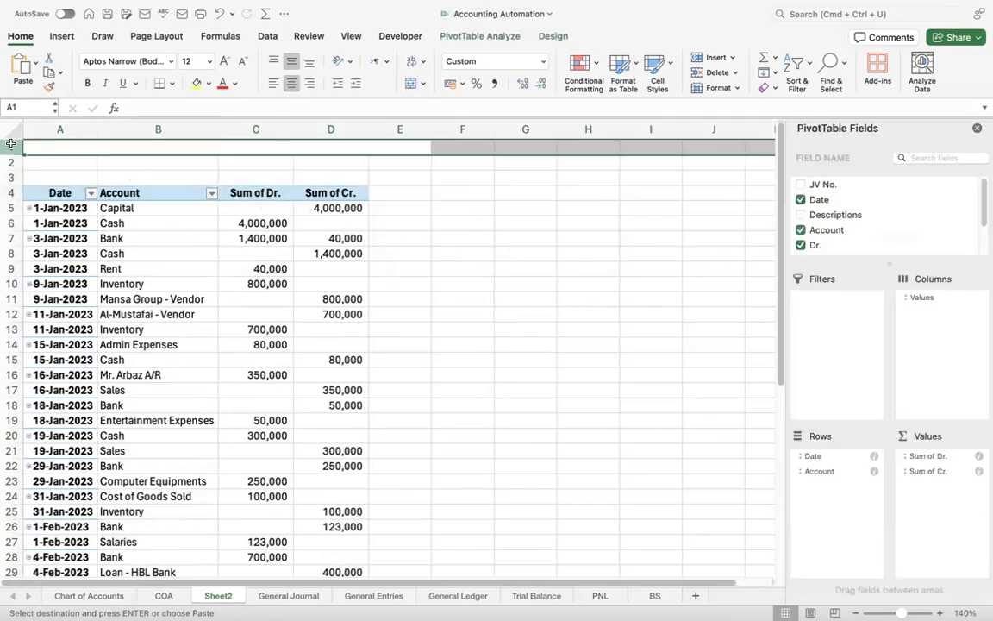
{"action": "left_click", "coordinate": [424, 83]}
{"action": "left_click", "coordinate": [448, 151]}
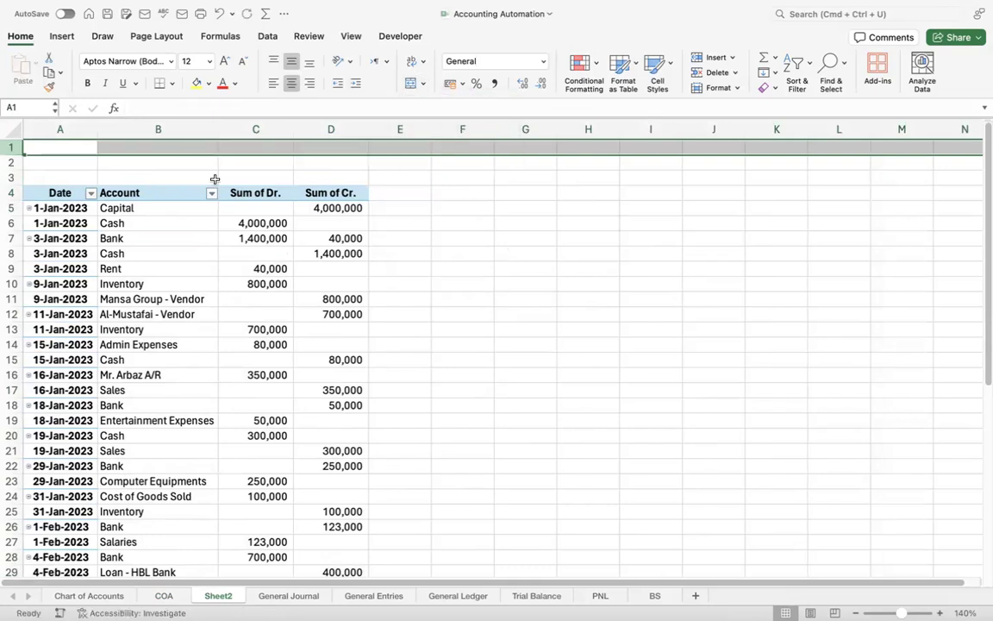
Copy the three heading lines in A1:B3 of the COA sheet to cell A1 of Sheet2
{"action": "left_click", "coordinate": [161, 596]}
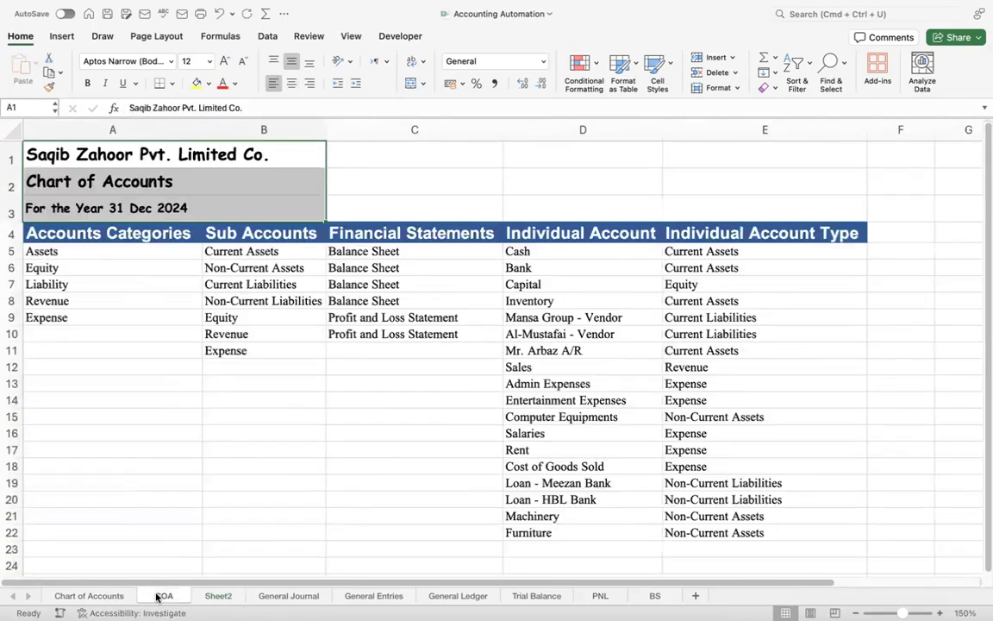
{"action": "left_click", "coordinate": [52, 156]}
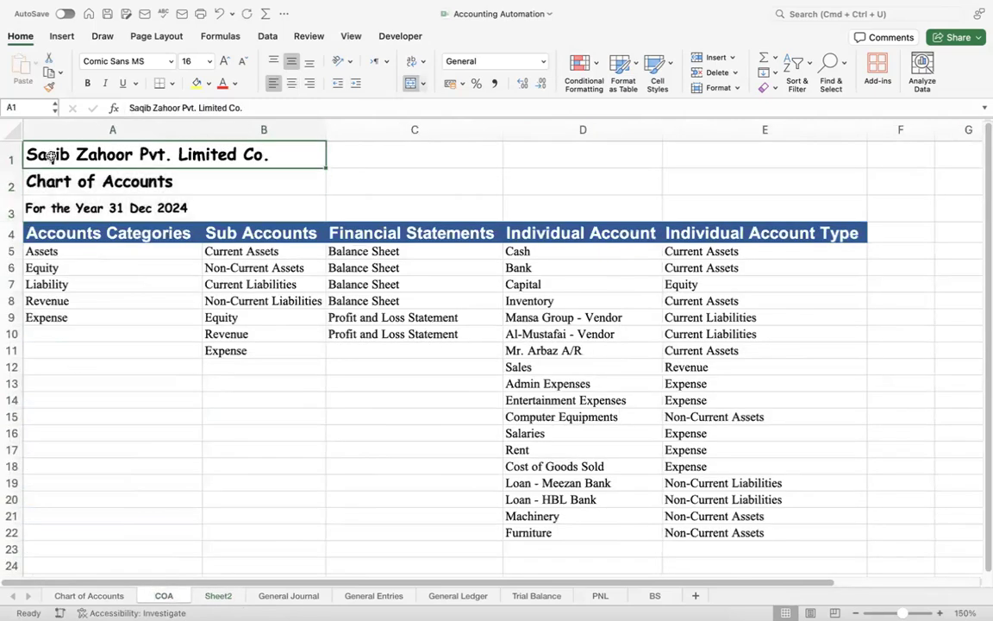
{"action": "key", "text": "shift+Down"}
{"action": "key", "text": "shift+Down"}
{"action": "key", "text": "super+c"}
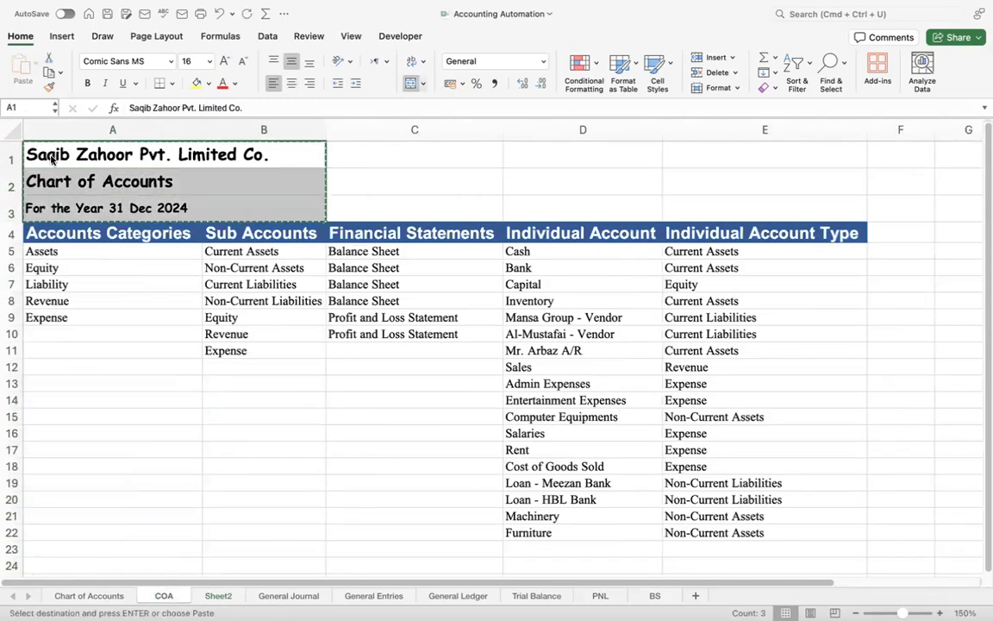
{"action": "left_click", "coordinate": [218, 596]}
{"action": "left_click", "coordinate": [49, 145]}
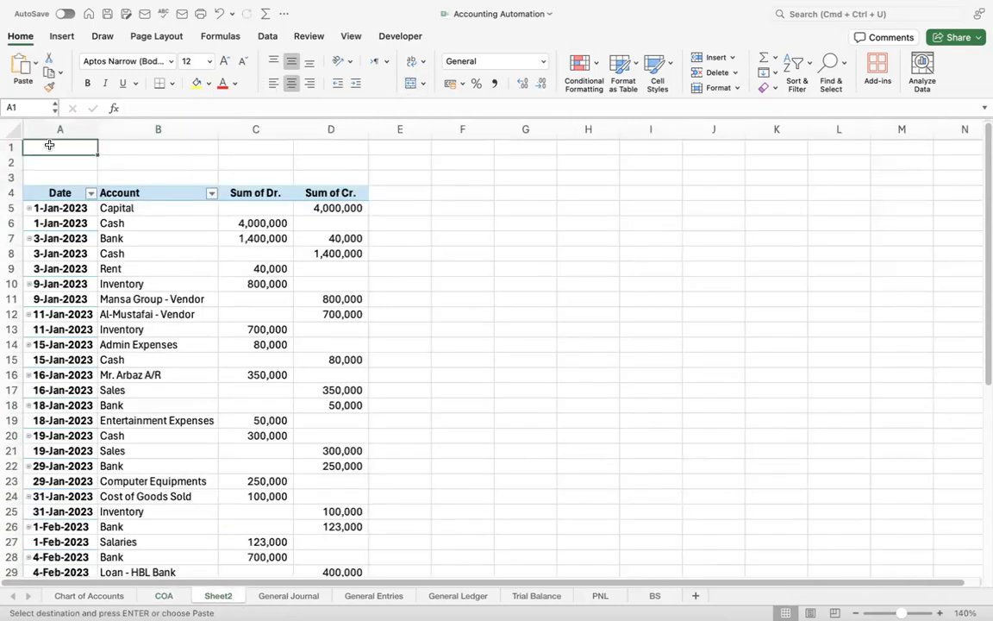
{"action": "key", "text": "super+v"}
Merge and center the company name across cells A1 through E1 above the pivot table
{"action": "left_click", "coordinate": [244, 146]}
{"action": "left_click", "coordinate": [77, 151]}
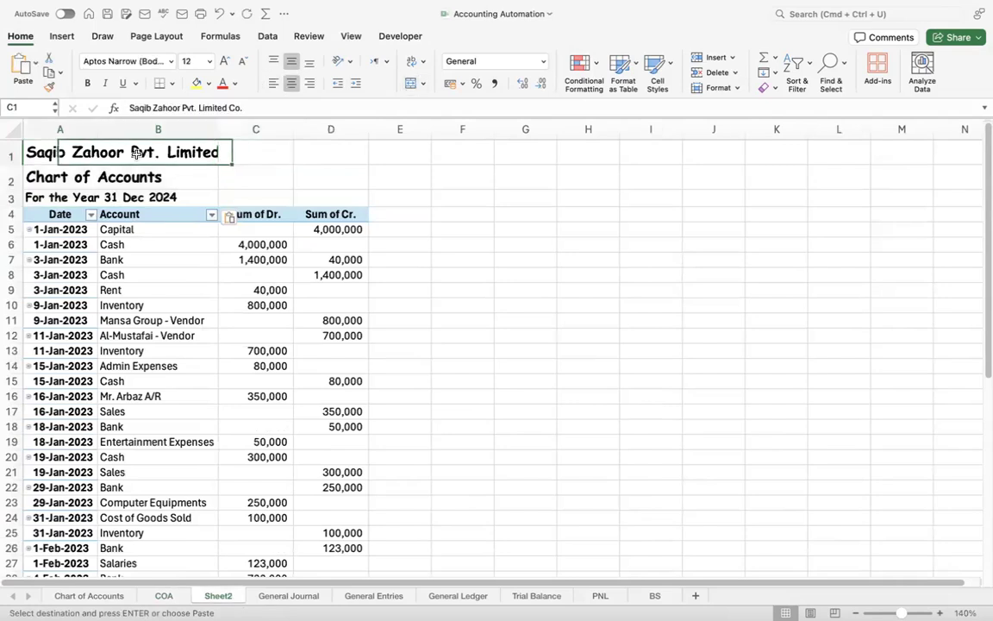
{"action": "left_click_drag", "start_coordinate": [137, 153], "coordinate": [397, 153]}
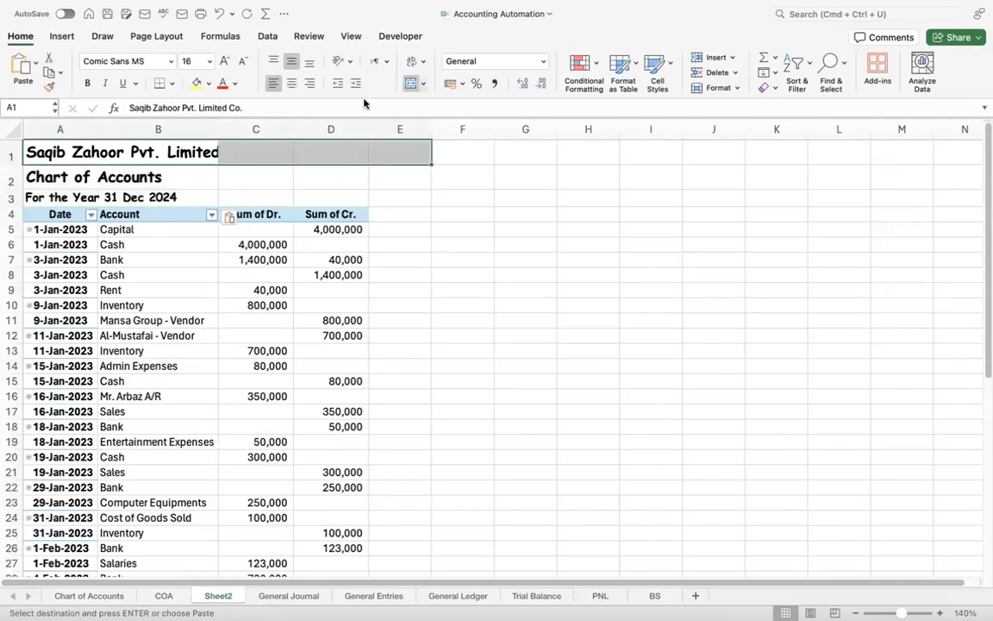
{"action": "left_click", "coordinate": [411, 84]}
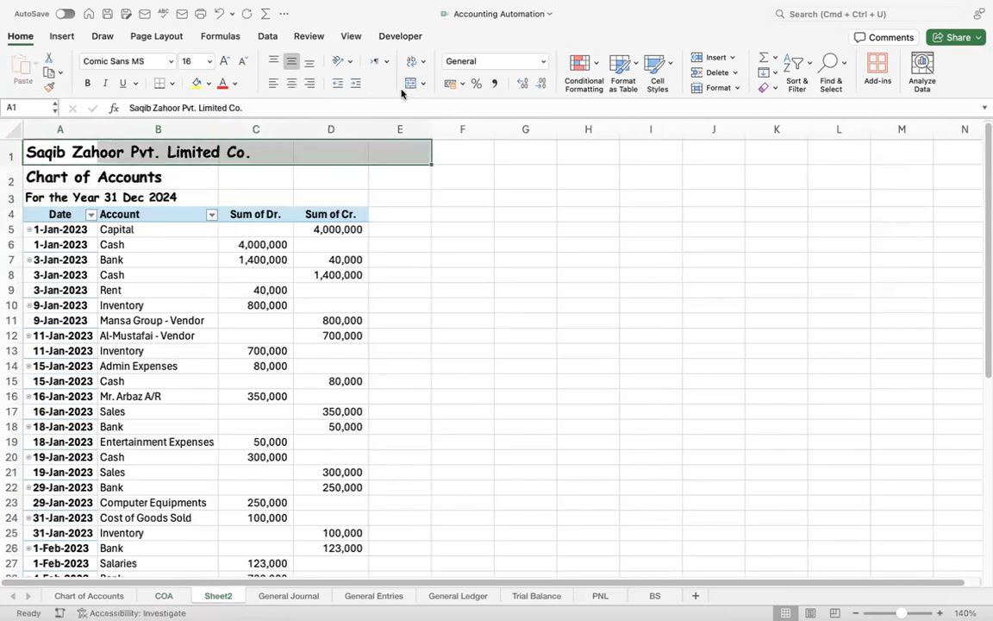
{"action": "left_click", "coordinate": [411, 84]}
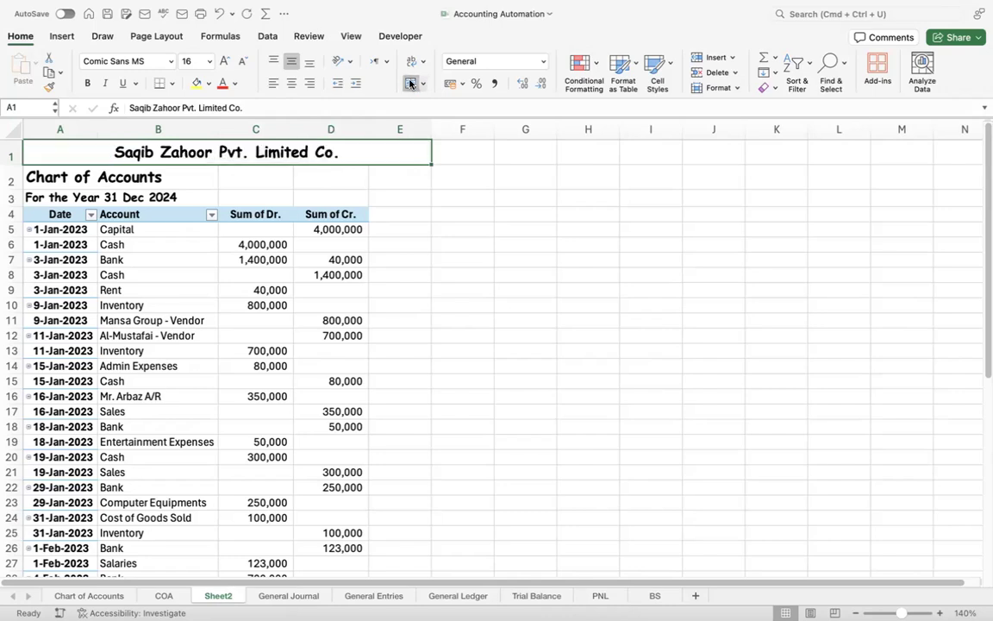
Merge and center the Chart of Accounts line across cells A2 through E2, matching the company name's format
{"action": "left_click", "coordinate": [50, 88]}
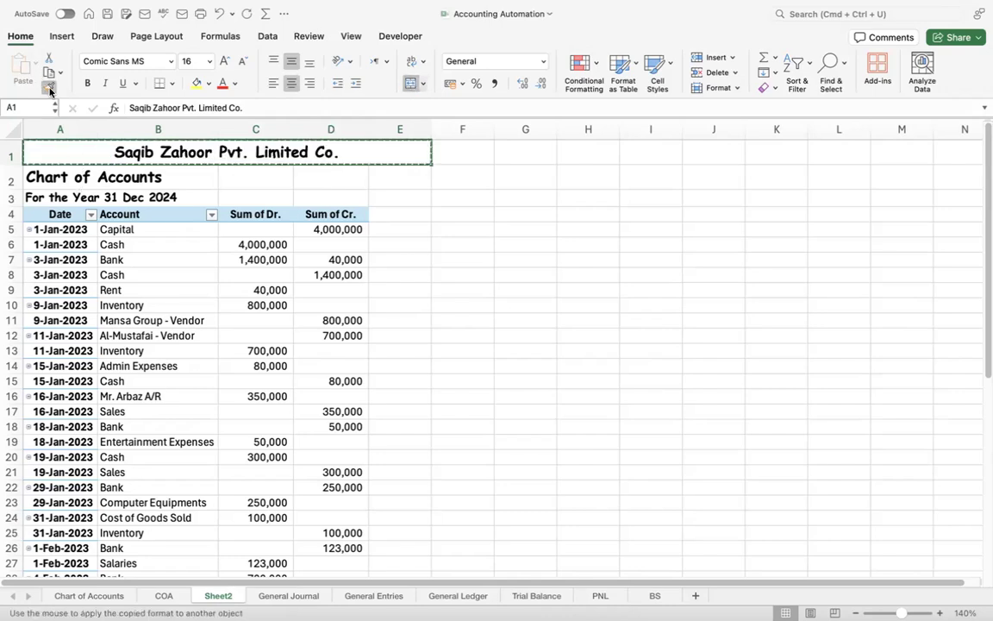
{"action": "left_click", "coordinate": [84, 176]}
{"action": "left_click_drag", "start_coordinate": [84, 176], "coordinate": [398, 177]}
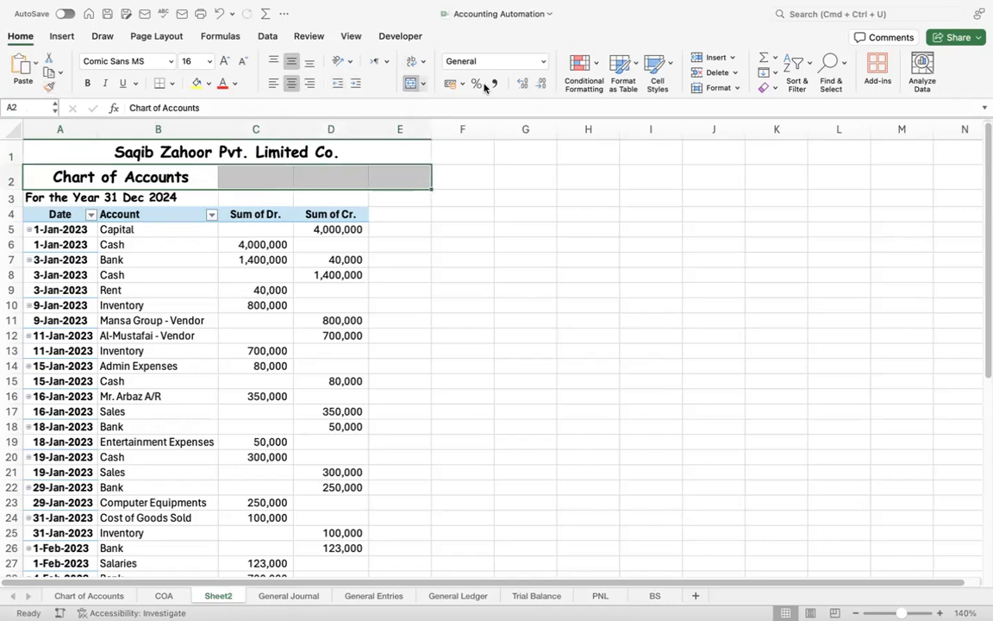
{"action": "left_click", "coordinate": [411, 84]}
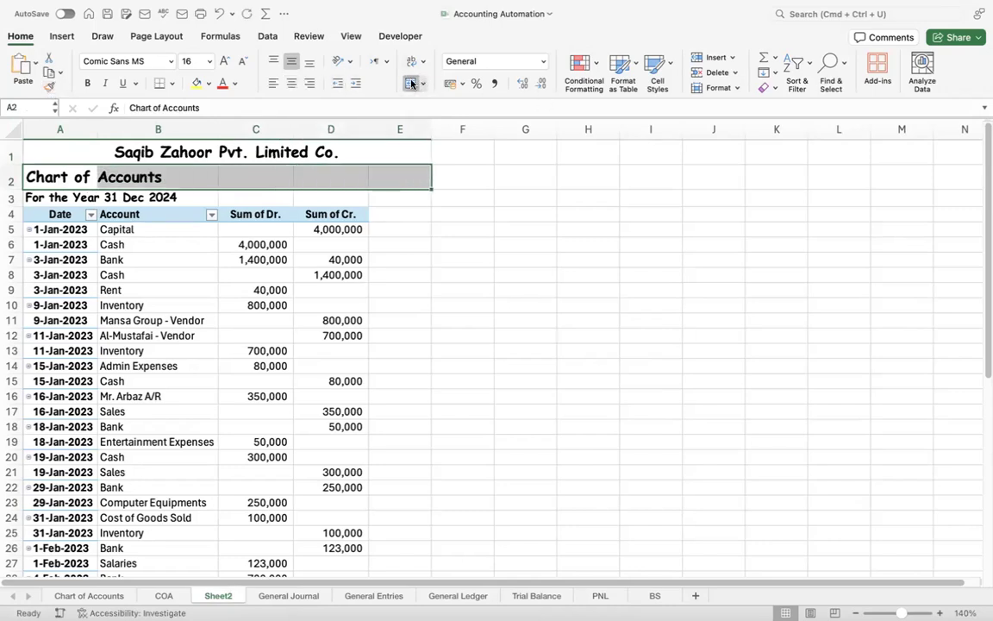
{"action": "left_click", "coordinate": [411, 84]}
Merge and center the year line across cells A3 through E3
{"action": "left_click", "coordinate": [58, 197]}
{"action": "left_click_drag", "start_coordinate": [59, 196], "coordinate": [399, 197]}
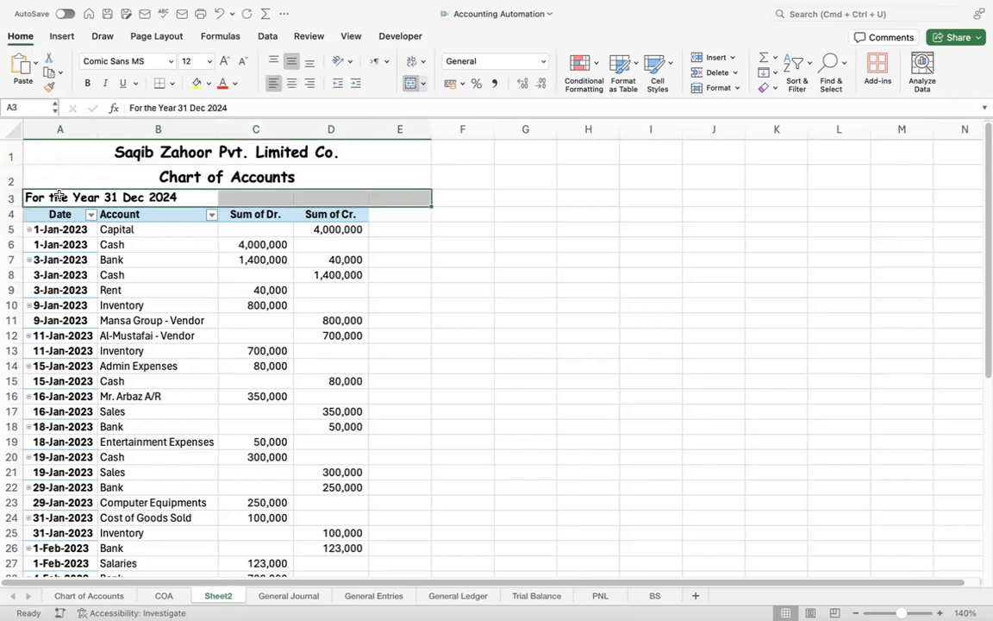
{"action": "left_click", "coordinate": [414, 82]}
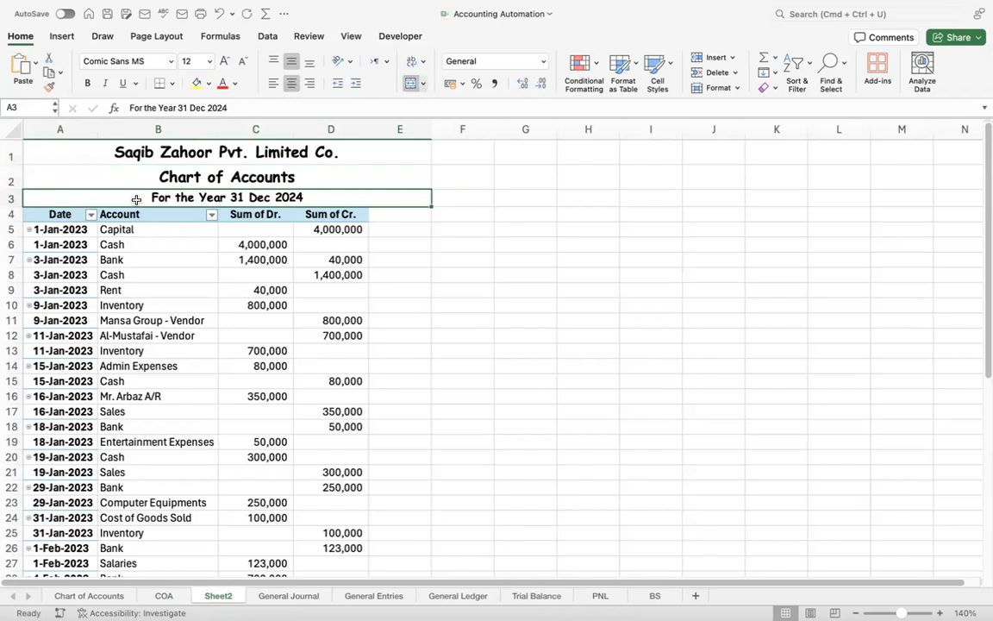
Replace the Chart of Accounts heading in A2 with the formula =B5, linking it to the first account in the pivot table
{"action": "key", "text": "Up"}
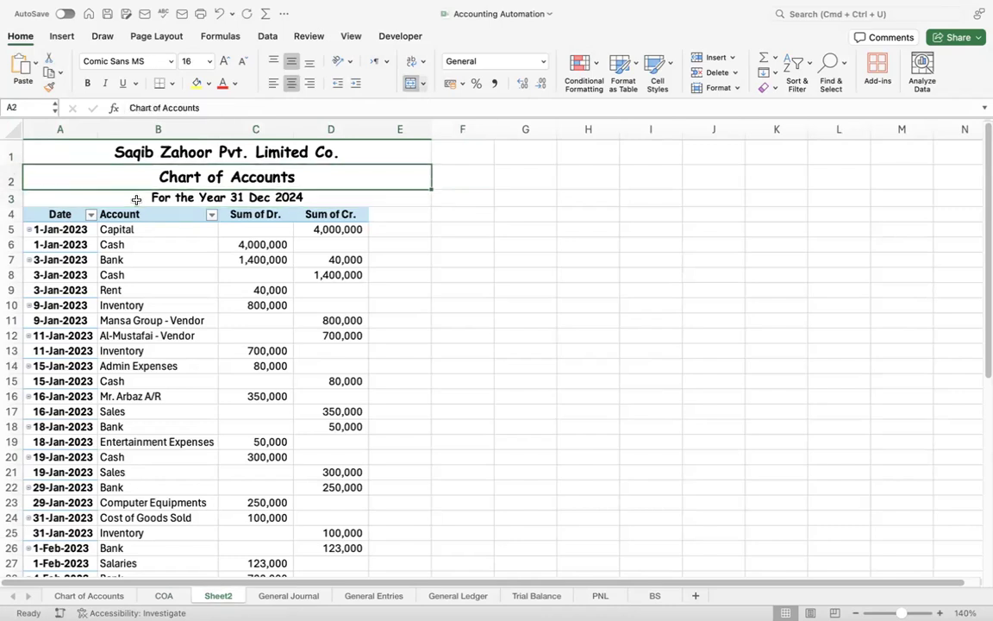
{"action": "type", "text": "="}
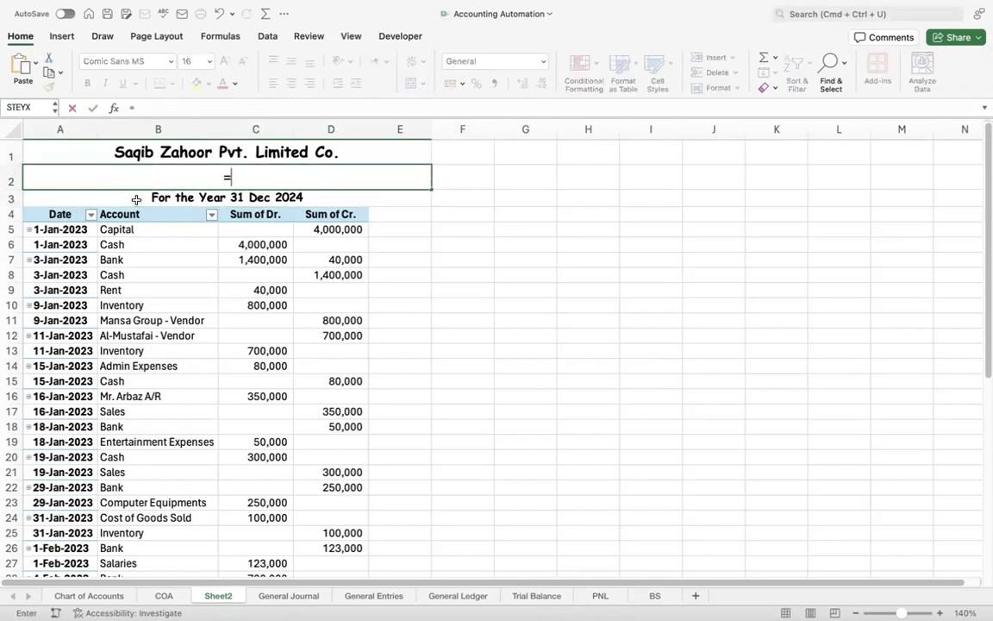
{"action": "left_click", "coordinate": [149, 230]}
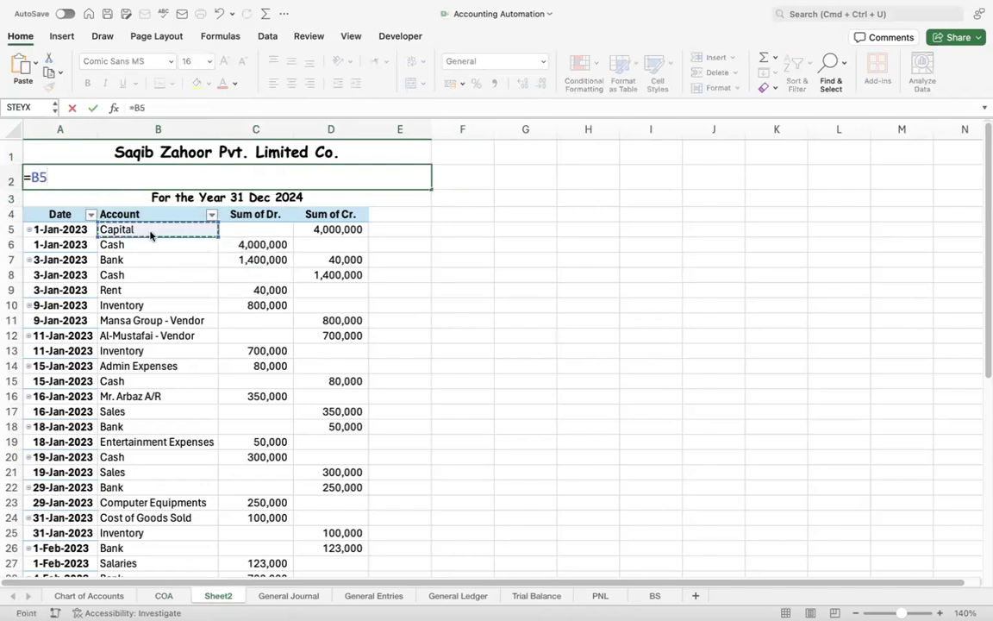
{"action": "key", "text": "Return"}
{"action": "key", "text": "Up"}
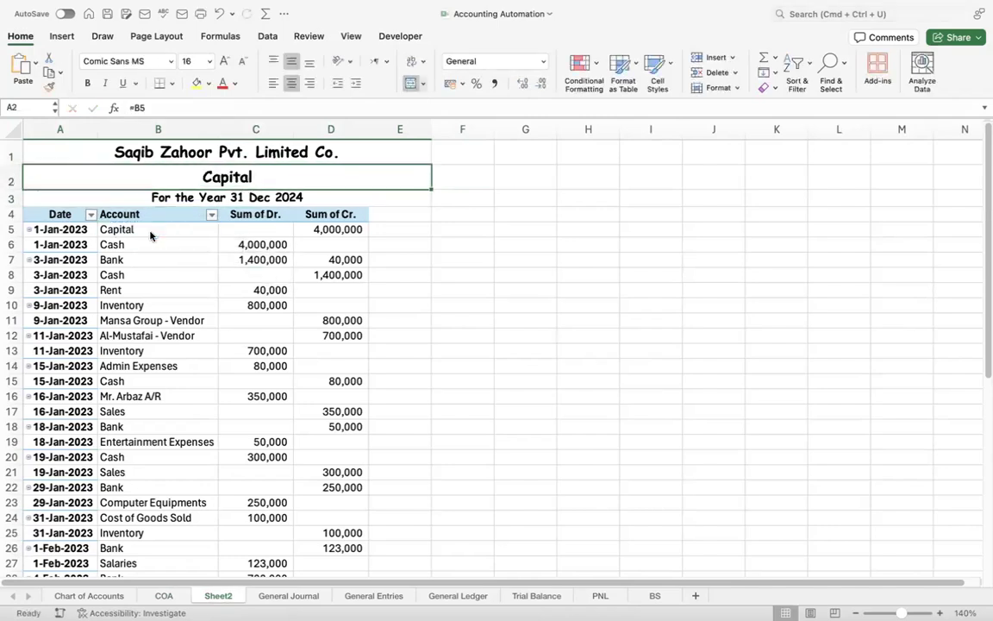
Clear the year line in row 3 and delete that row, so the pivot table directly follows the headings
{"action": "key", "text": "Down"}
{"action": "key", "text": "Delete"}
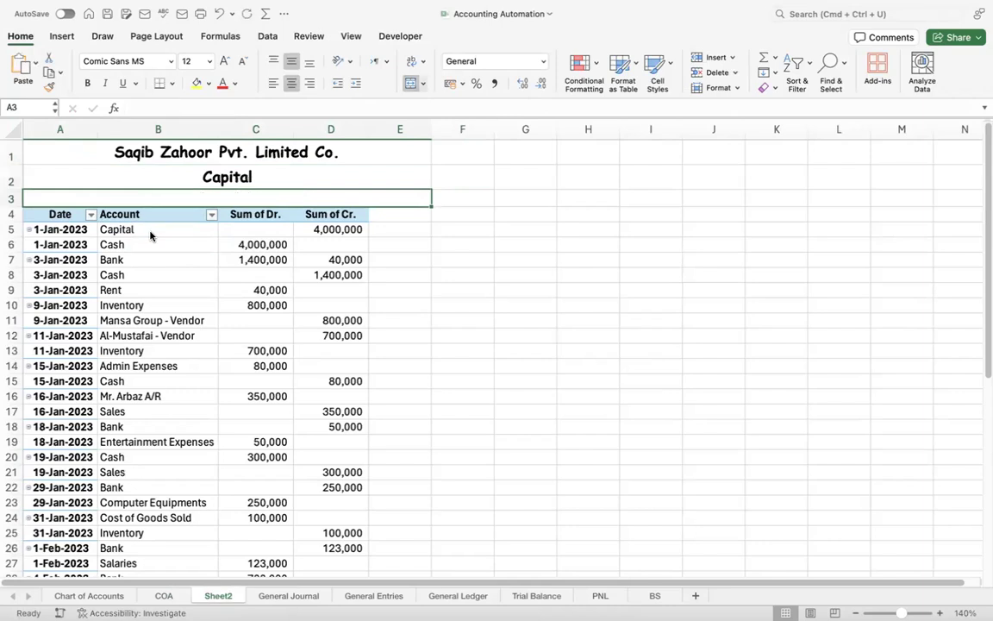
{"action": "key", "text": "shift+space"}
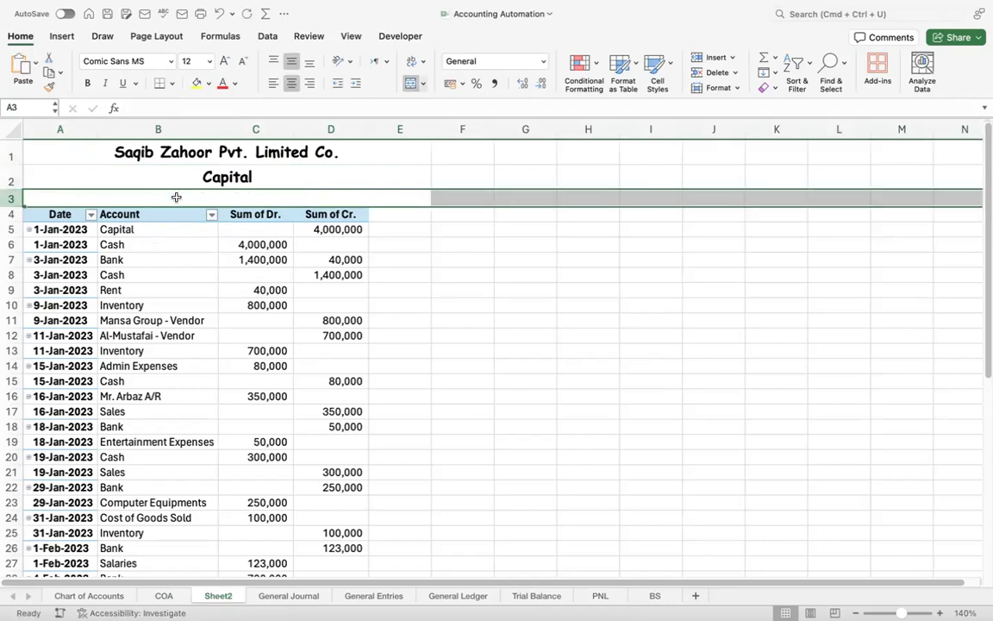
{"action": "right_click", "coordinate": [177, 200]}
{"action": "left_click", "coordinate": [191, 266]}
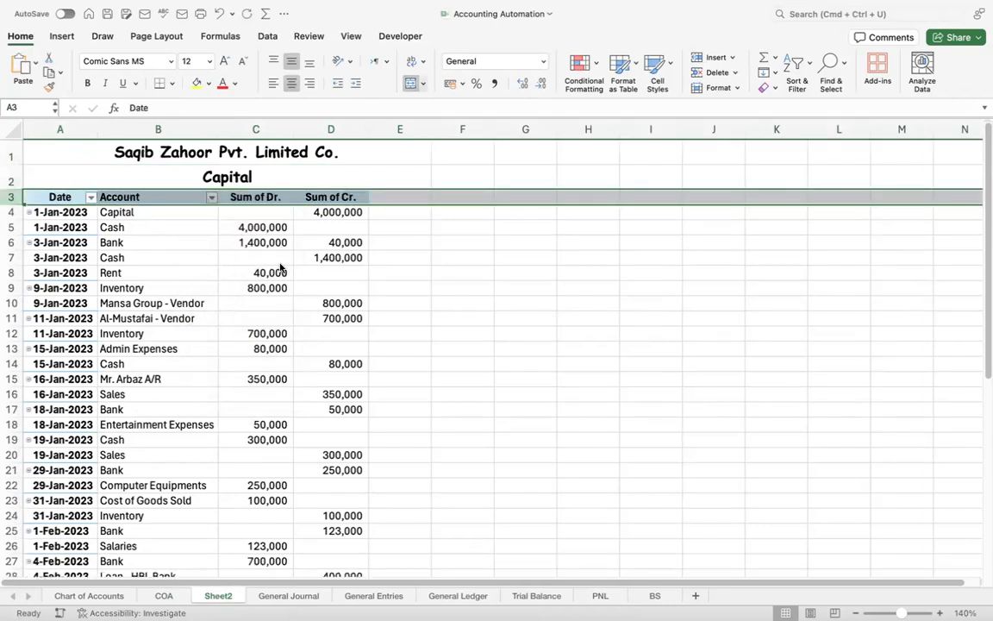
Start inserting a calculated field in the pivot table and name it Balance
{"action": "left_click", "coordinate": [283, 263]}
{"action": "left_click", "coordinate": [344, 227]}
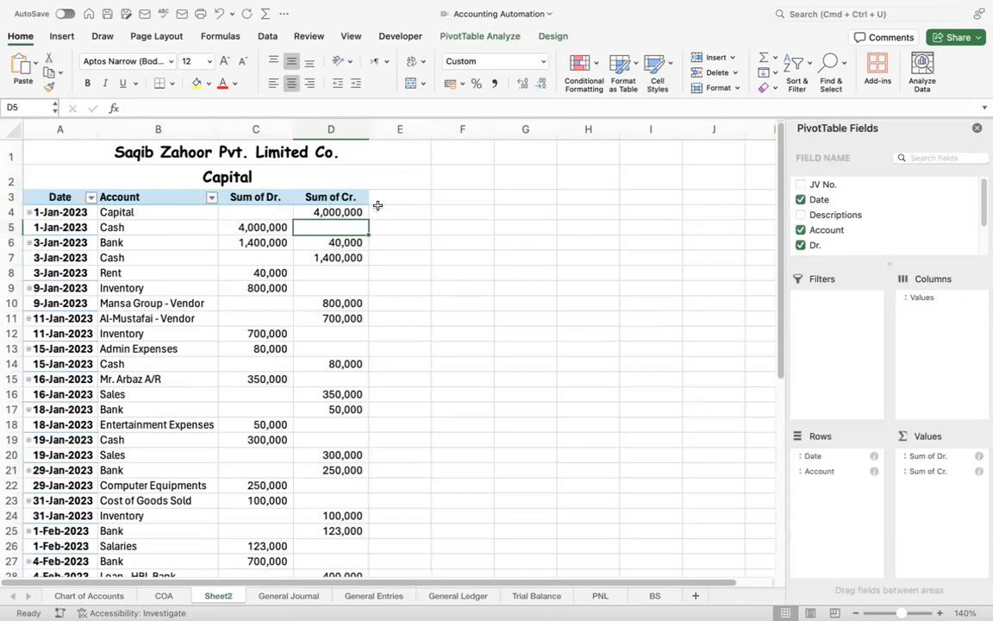
{"action": "left_click", "coordinate": [285, 243]}
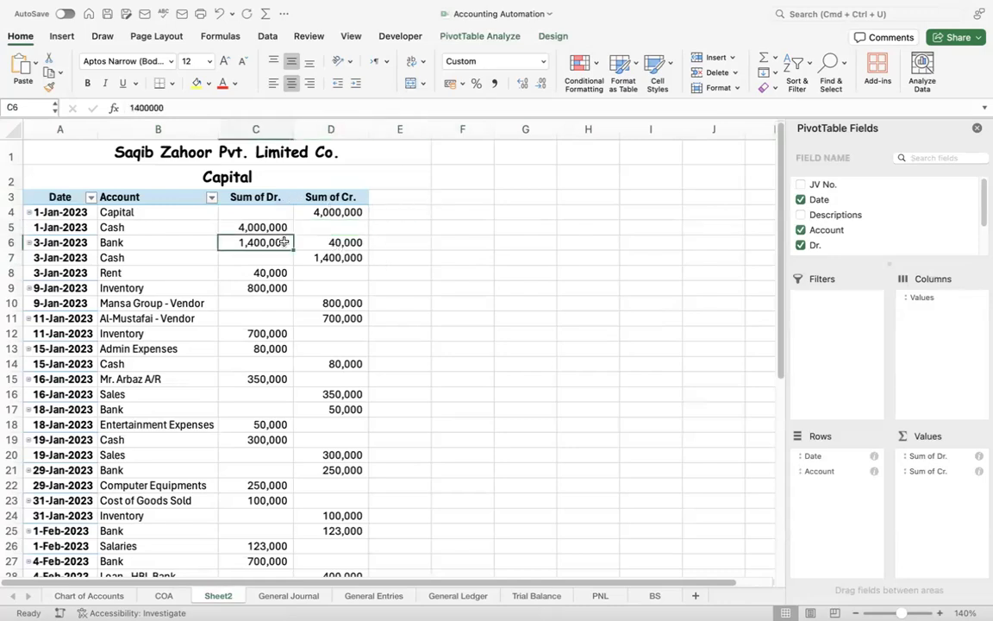
{"action": "left_click", "coordinate": [321, 228]}
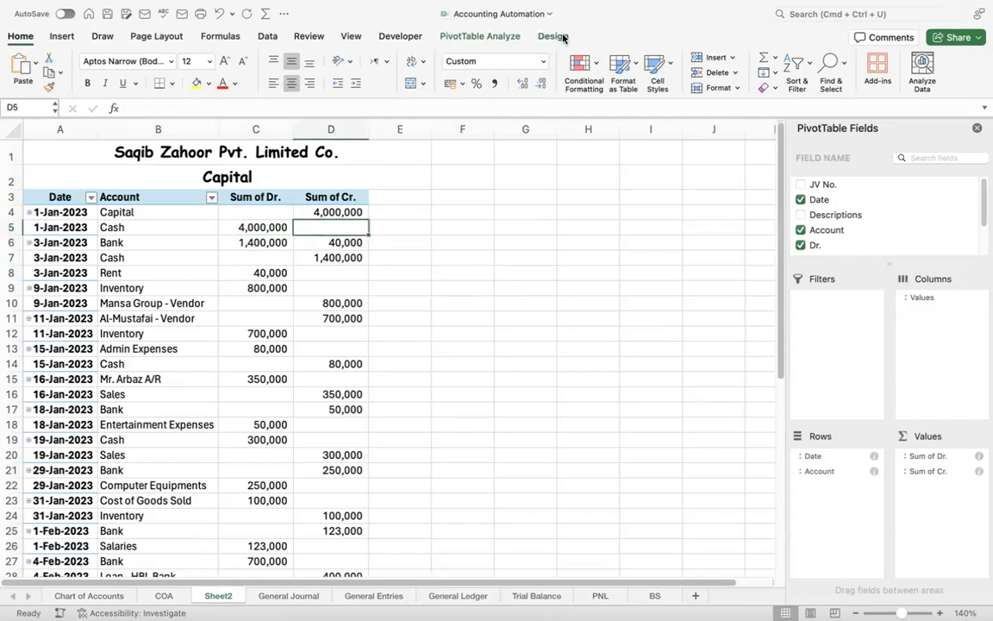
{"action": "left_click", "coordinate": [496, 39]}
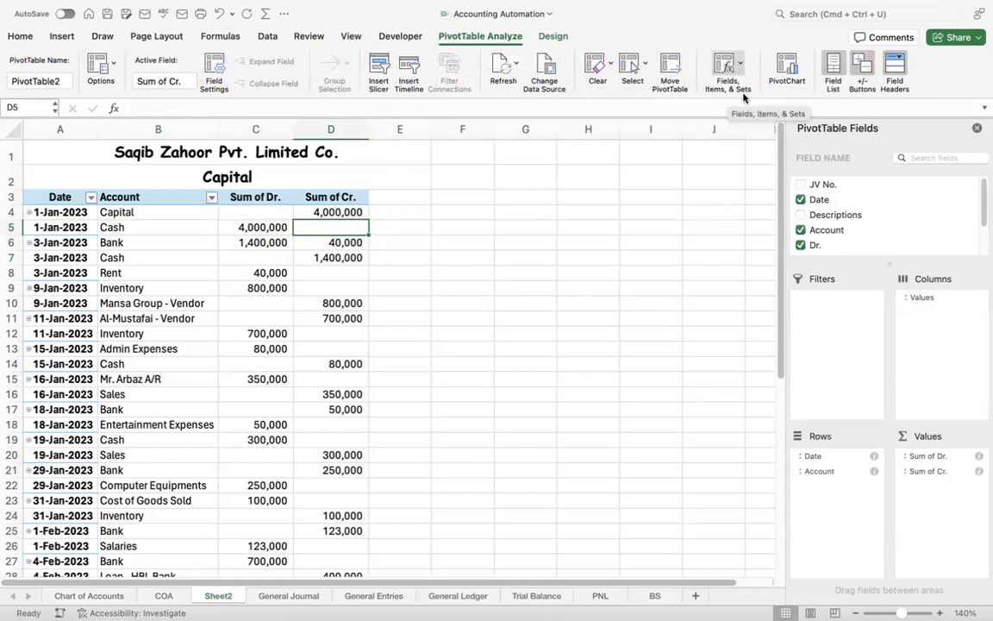
{"action": "left_click", "coordinate": [741, 68]}
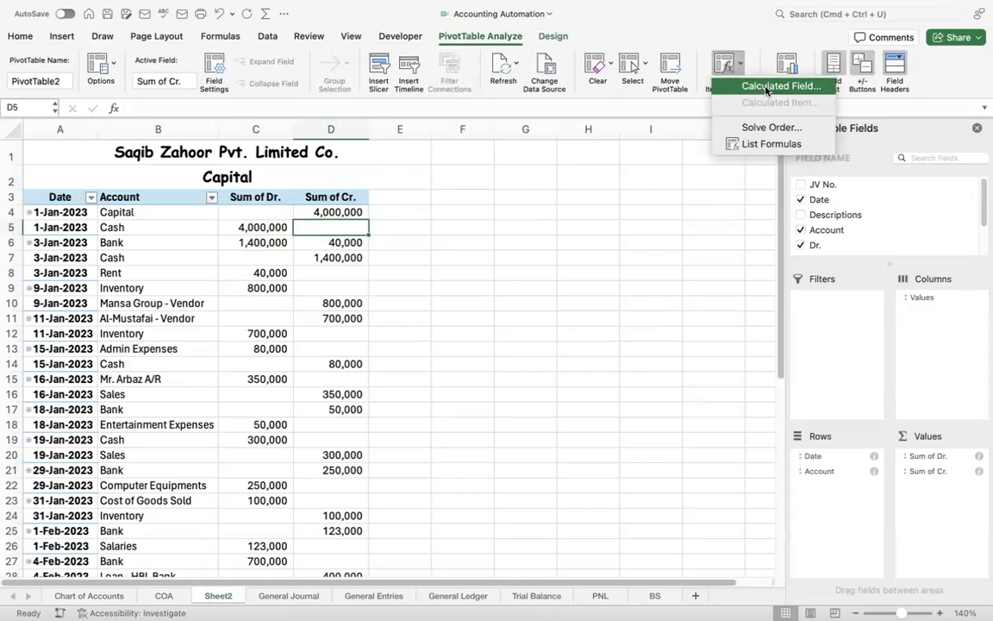
{"action": "left_click", "coordinate": [766, 87]}
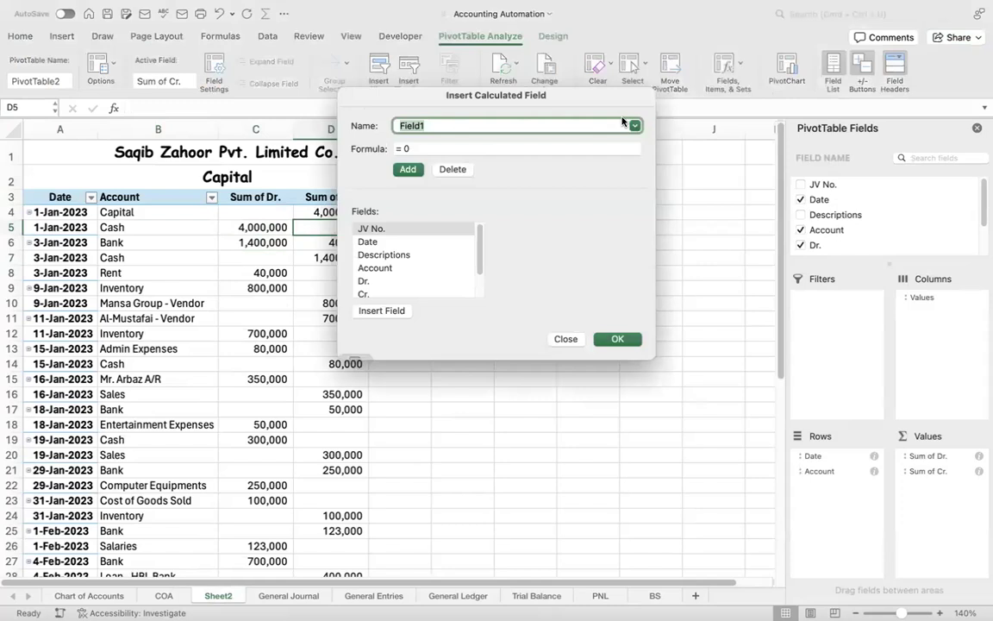
{"action": "type", "text": "Ba"}
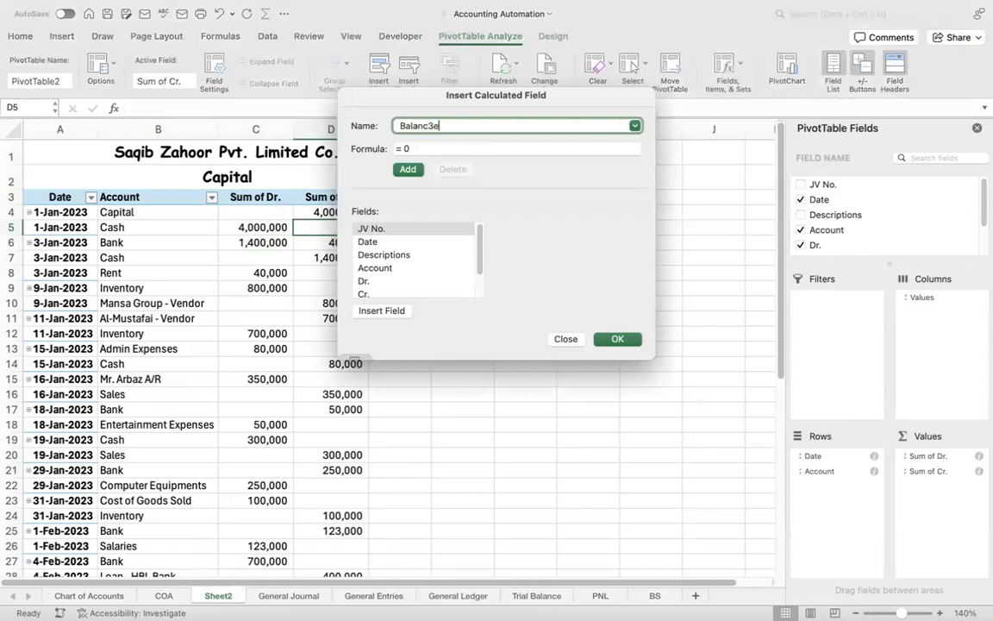
{"action": "type", "text": "lance"}
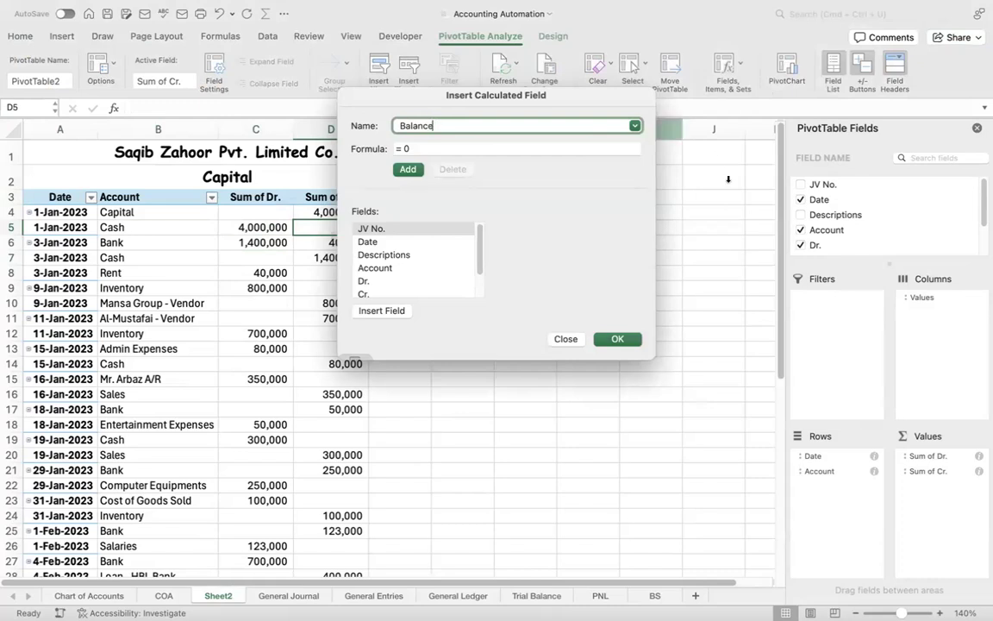
Set the Balance calculated field's formula to = Dr.- Cr. and add the field to the pivot table
{"action": "scroll", "coordinate": [478, 277], "scroll_direction": "down", "scroll_amount": 2}
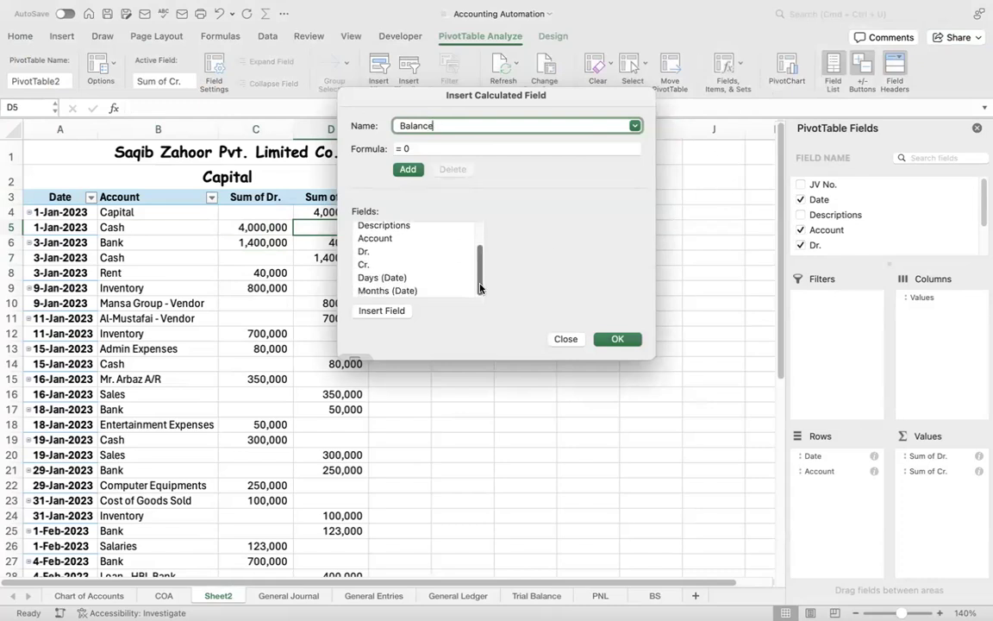
{"action": "scroll", "coordinate": [481, 259], "scroll_direction": "up", "scroll_amount": 2}
{"action": "scroll", "coordinate": [483, 267], "scroll_direction": "down", "scroll_amount": 2}
{"action": "left_click_drag", "start_coordinate": [478, 269], "coordinate": [477, 226]}
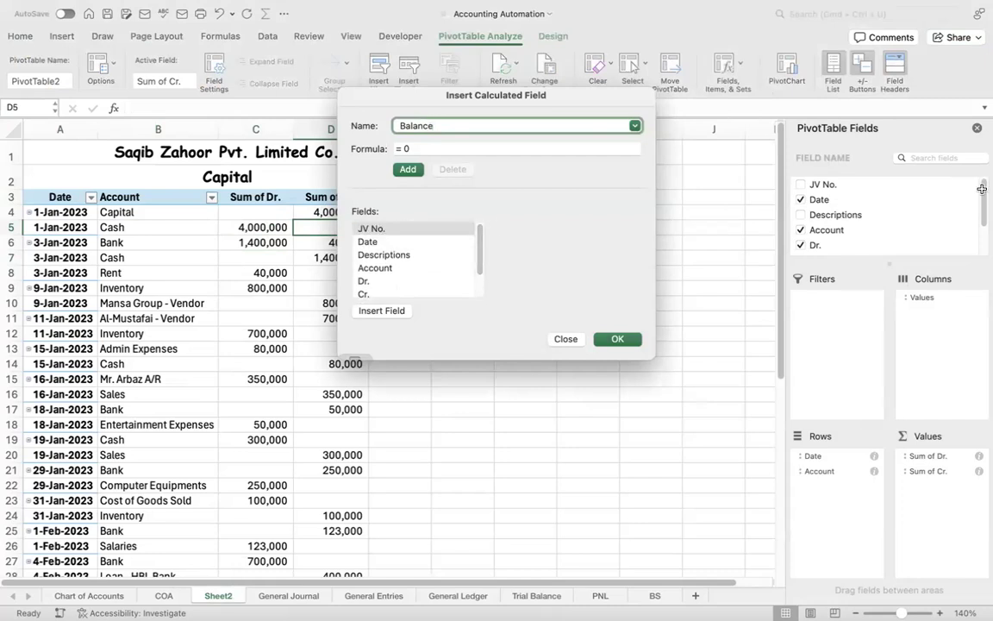
{"action": "left_click", "coordinate": [416, 149]}
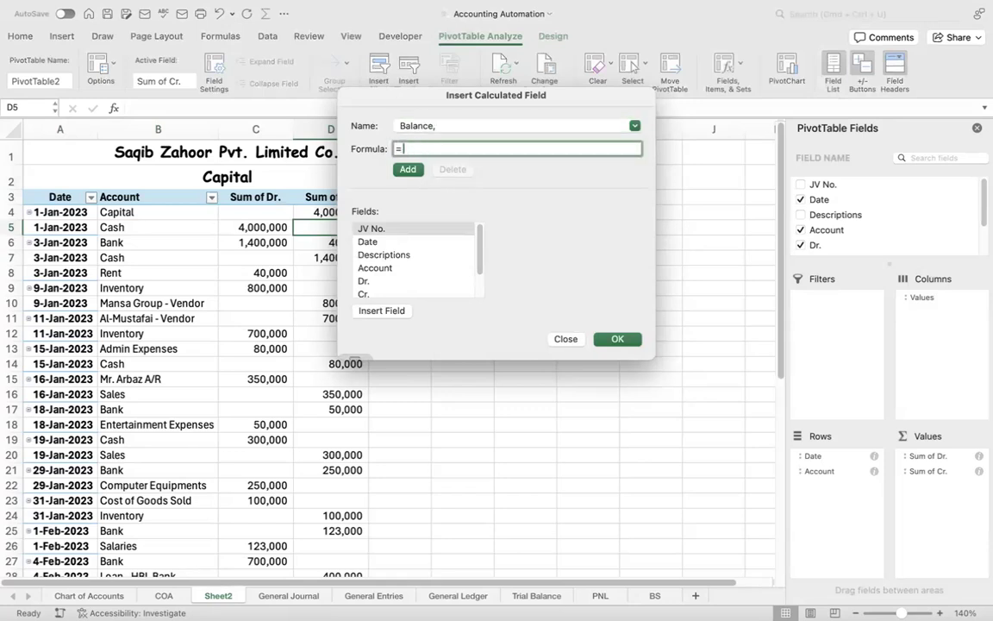
{"action": "left_click", "coordinate": [364, 281]}
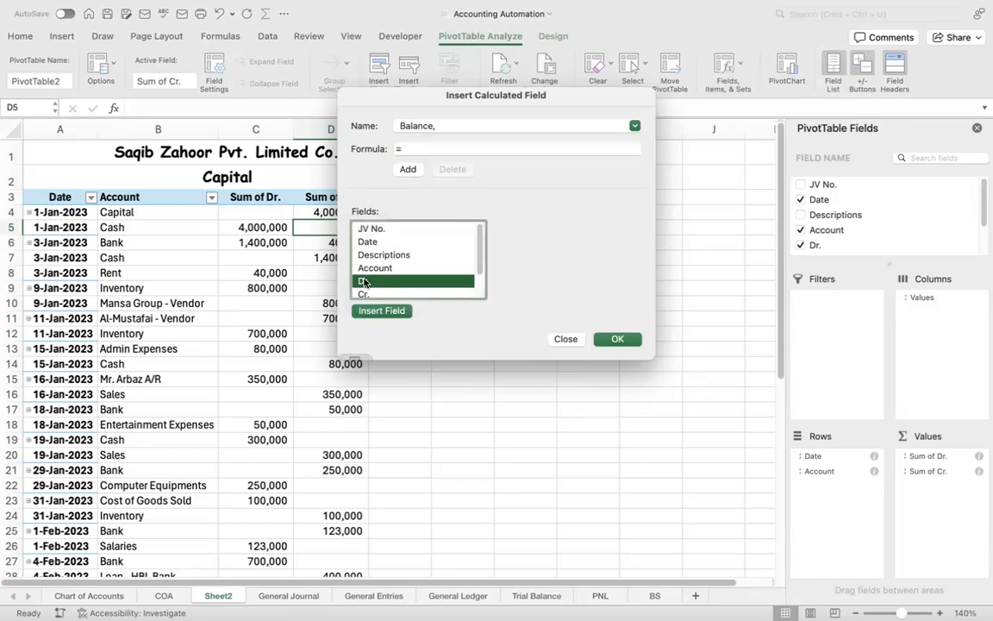
{"action": "left_click", "coordinate": [380, 310]}
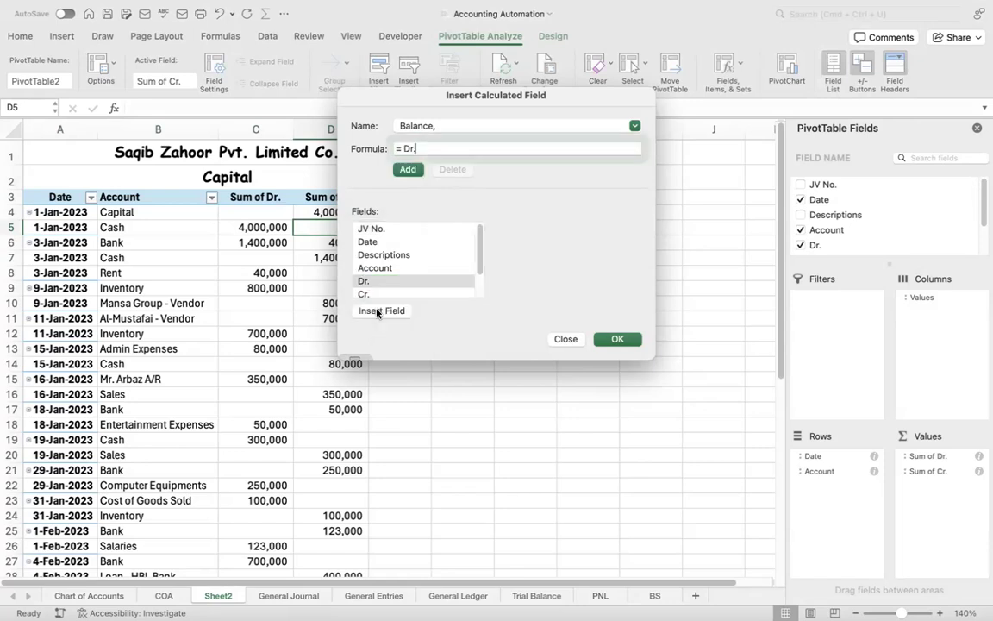
{"action": "type", "text": "-"}
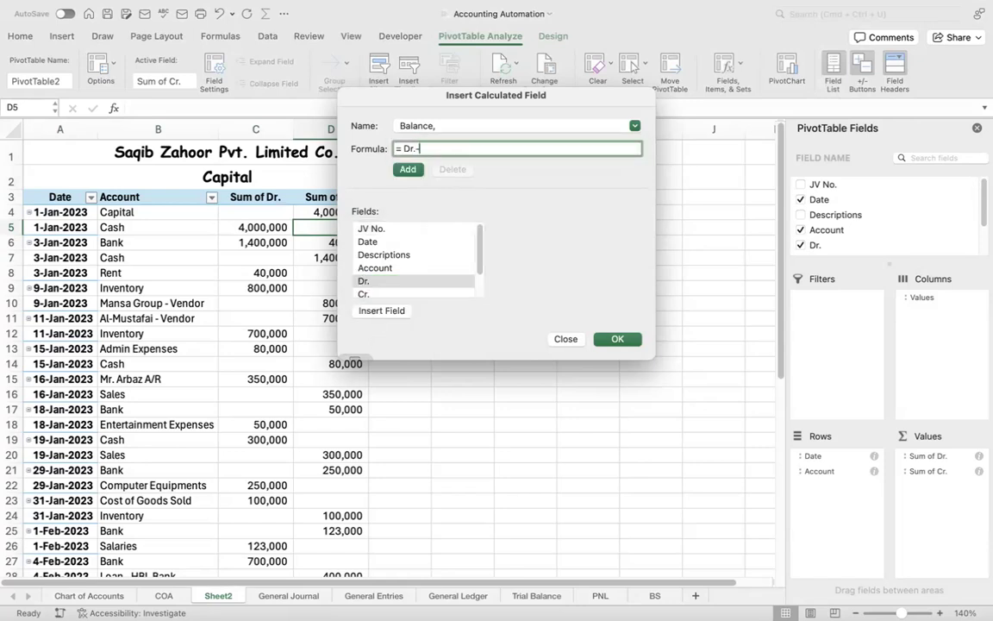
{"action": "left_click", "coordinate": [379, 293]}
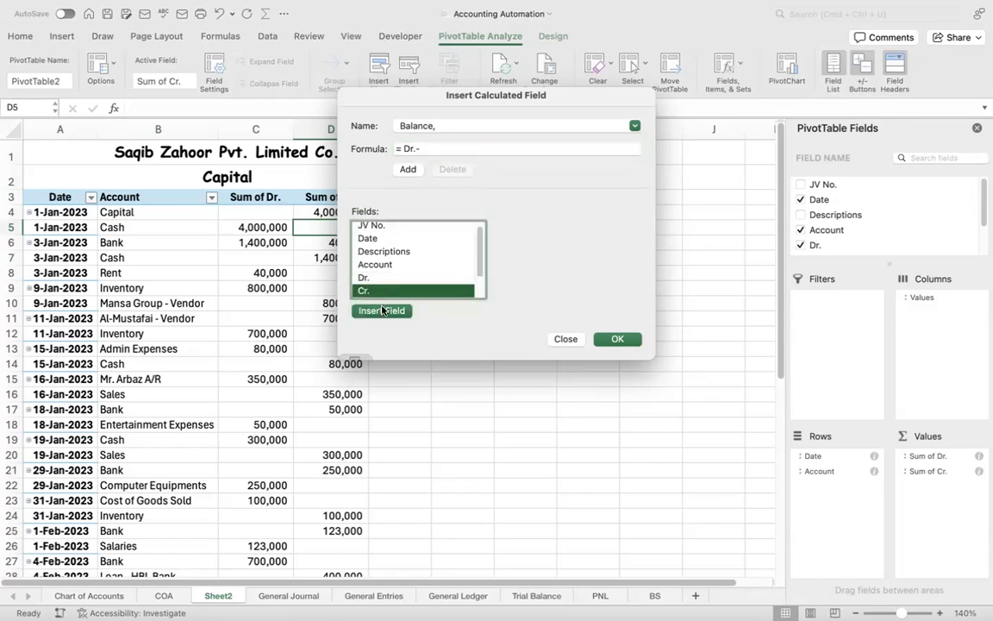
{"action": "left_click", "coordinate": [382, 310]}
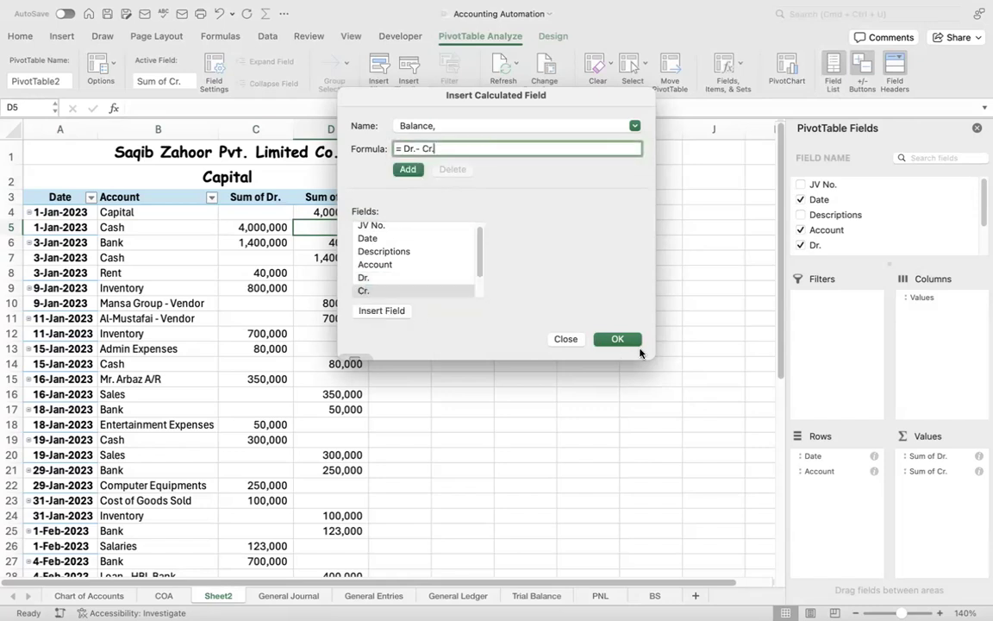
{"action": "left_click", "coordinate": [616, 338]}
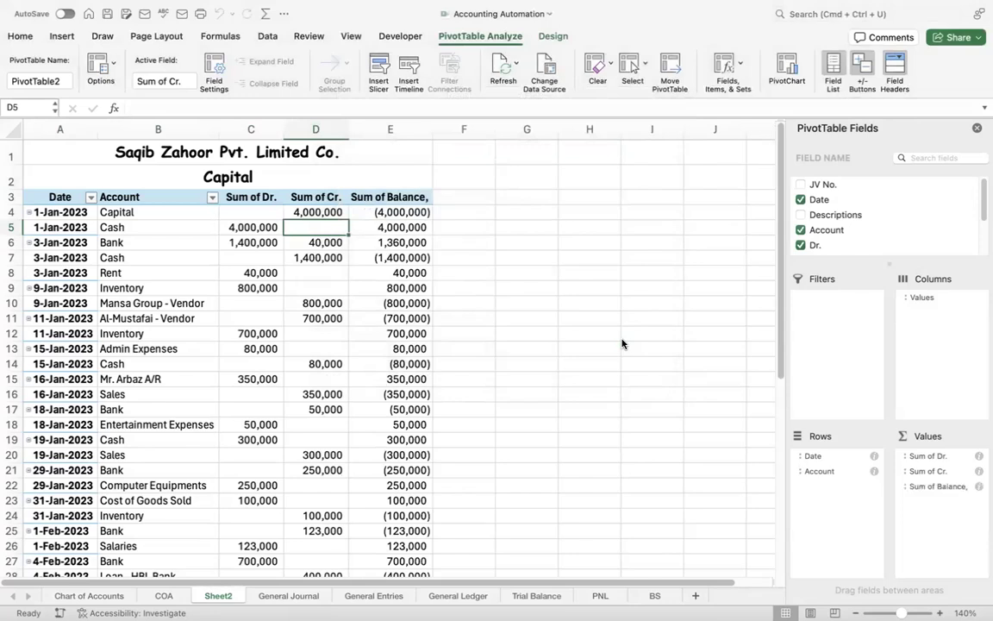
Try to shorten the Sum of Balance heading in E3 by removing the words "Sum of"
{"action": "left_click", "coordinate": [397, 241]}
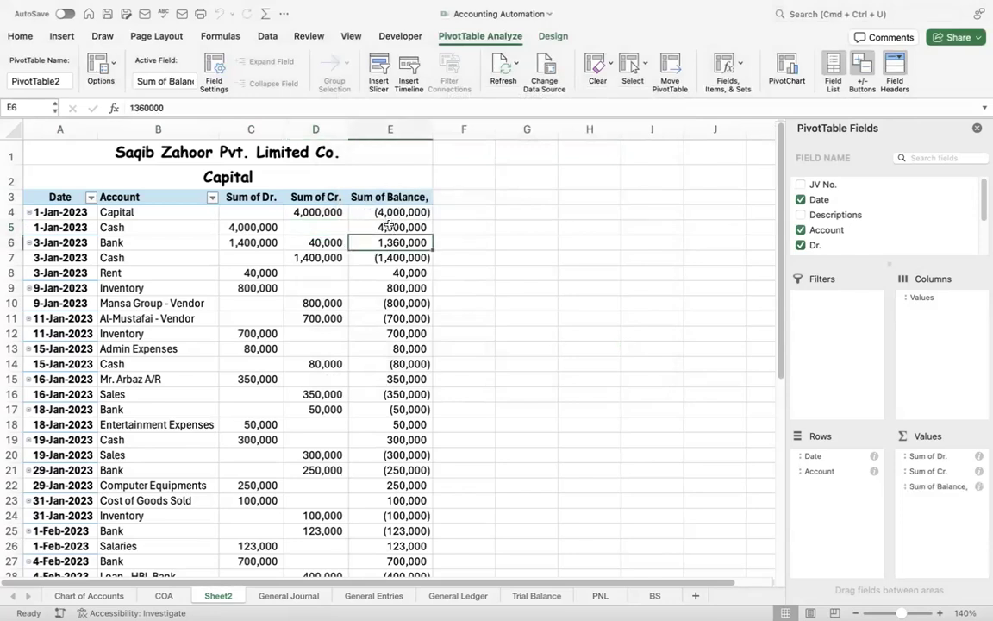
{"action": "left_click", "coordinate": [390, 197]}
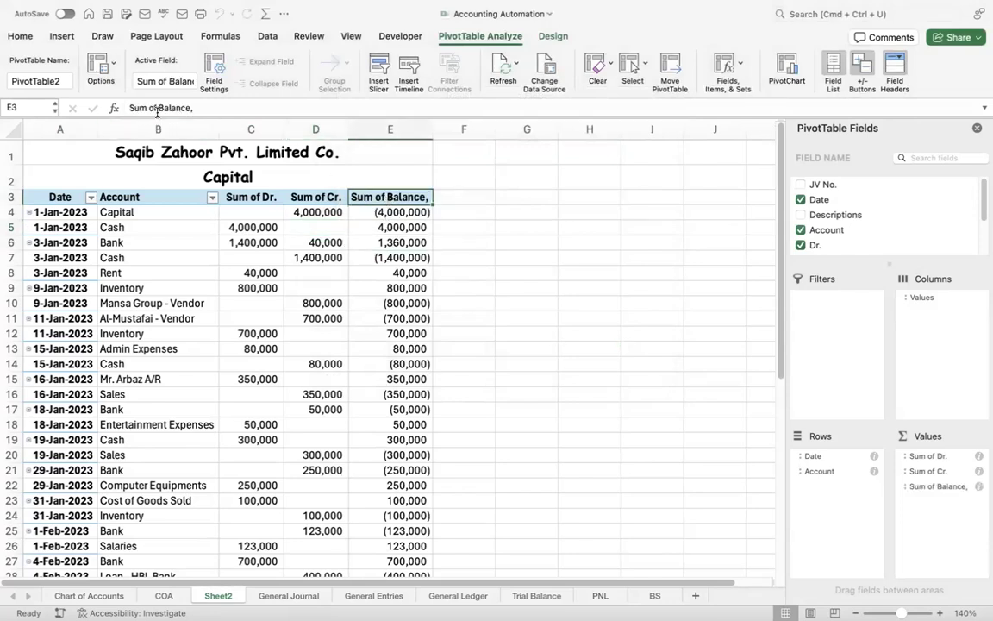
{"action": "left_click_drag", "start_coordinate": [160, 109], "coordinate": [5, 87]}
{"action": "key", "text": "BackSpace"}
{"action": "key", "text": "Return"}
{"action": "key", "text": "Return"}
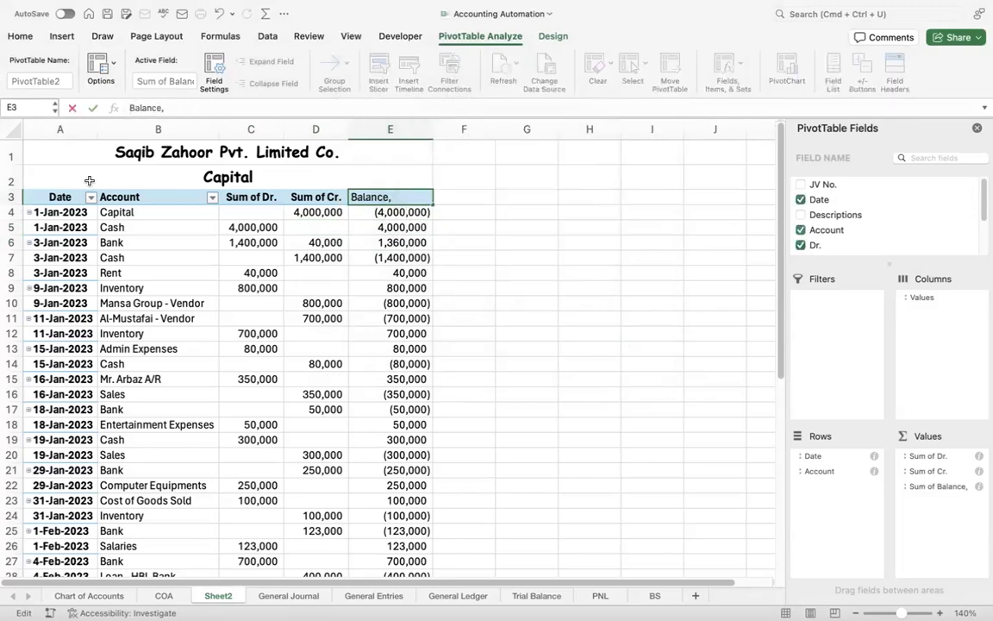
{"action": "key", "text": "Return"}
{"action": "left_click", "coordinate": [504, 240]}
{"action": "key", "text": "Return"}
{"action": "left_click", "coordinate": [488, 241]}
{"action": "type", "text": "Sum of"}
{"action": "left_click", "coordinate": [479, 259]}
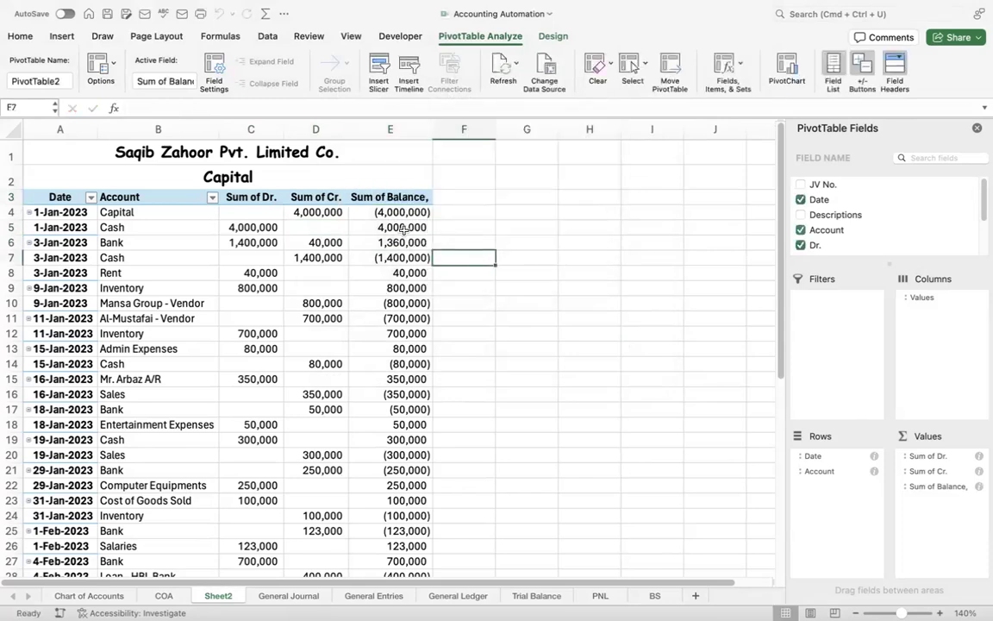
Rename the Sum of Balance value field as "Balance,." through its field settings
{"action": "left_click", "coordinate": [402, 196]}
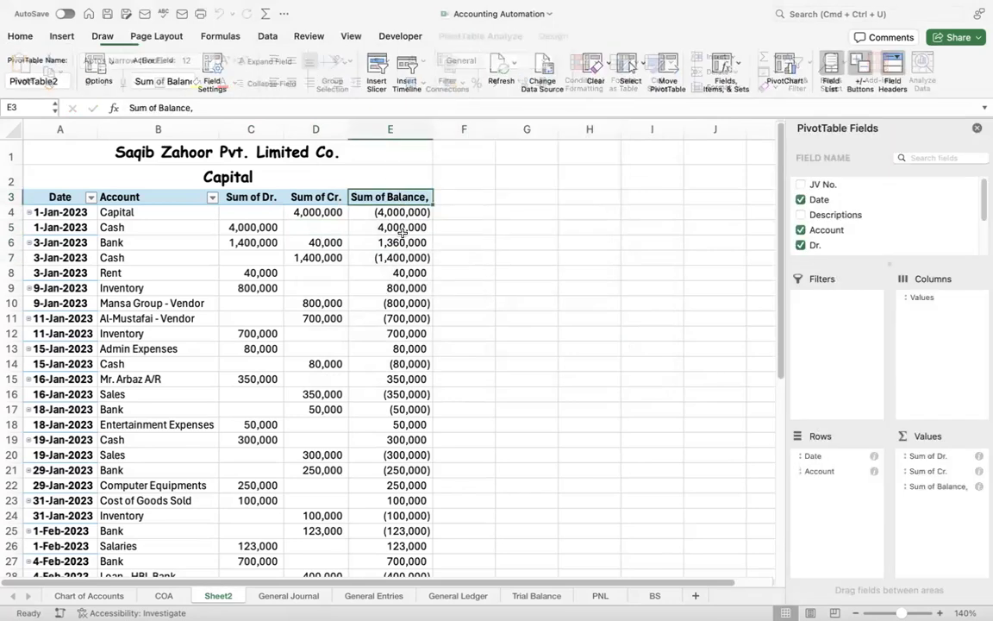
{"action": "left_click", "coordinate": [978, 488]}
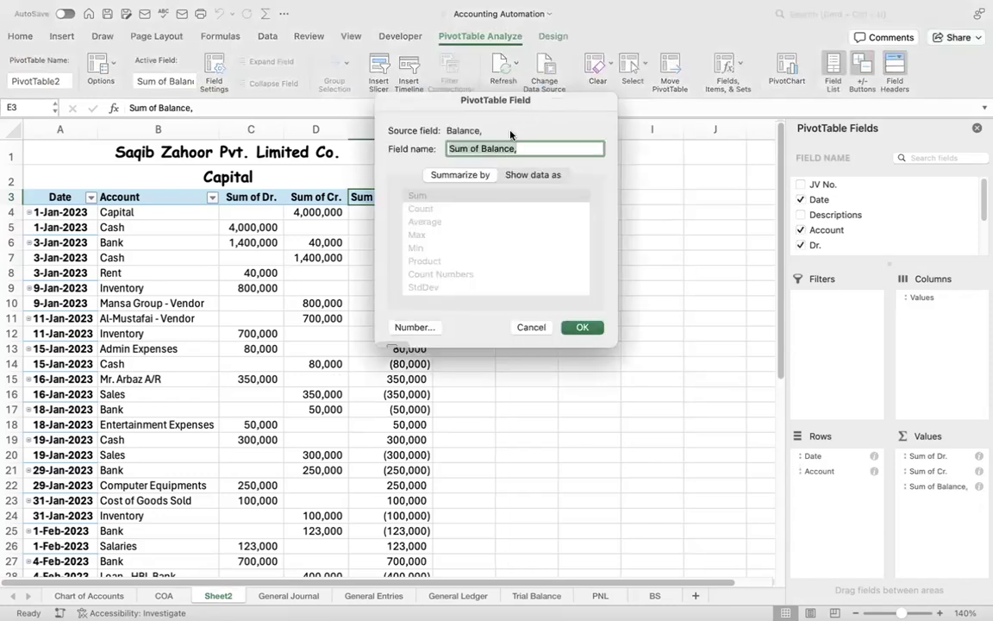
{"action": "left_click", "coordinate": [482, 149]}
{"action": "key", "text": "BackSpace"}
{"action": "key", "text": "BackSpace"}
{"action": "key", "text": "BackSpace"}
{"action": "key", "text": "BackSpace"}
{"action": "key", "text": "BackSpace"}
{"action": "key", "text": "BackSpace"}
{"action": "key", "text": "BackSpace"}
{"action": "key", "text": "Return"}
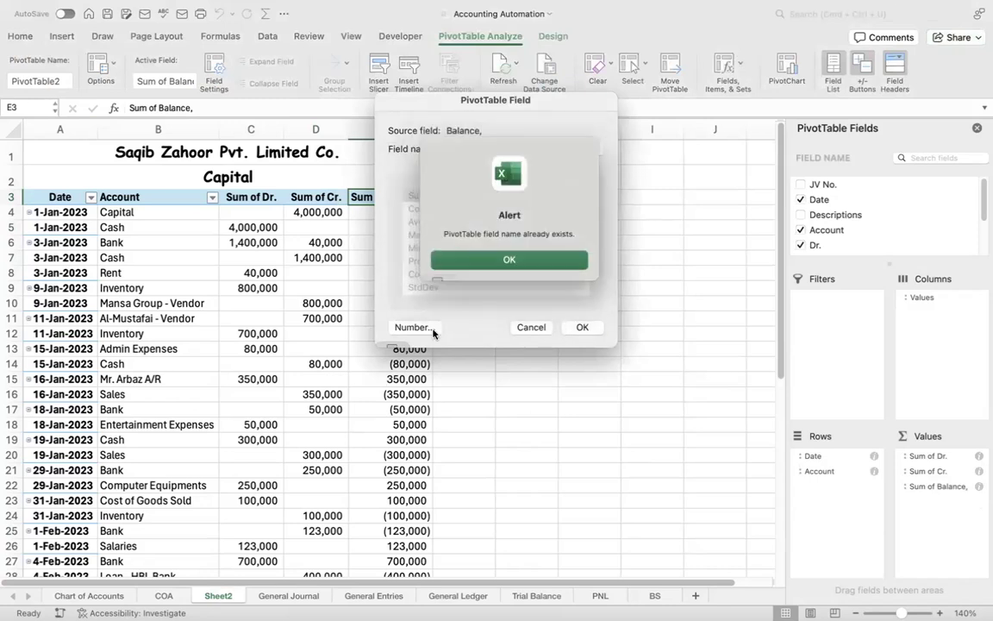
{"action": "left_click", "coordinate": [523, 259]}
{"action": "left_click", "coordinate": [497, 149]}
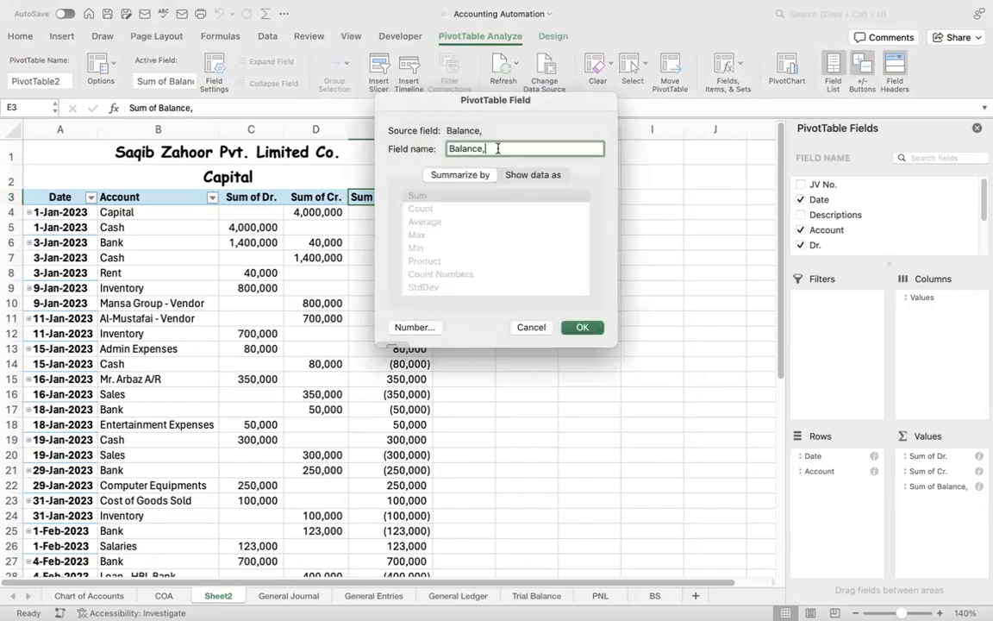
{"action": "type", "text": "."}
{"action": "left_click", "coordinate": [583, 327]}
{"action": "left_click", "coordinate": [381, 243]}
Try to rename the Sum of Dr. heading in C3 as "Dr."
{"action": "left_click", "coordinate": [256, 196]}
{"action": "left_click_drag", "start_coordinate": [168, 108], "coordinate": [2, 96]}
{"action": "type", "text": "Dr."}
{"action": "key", "text": "Return"}
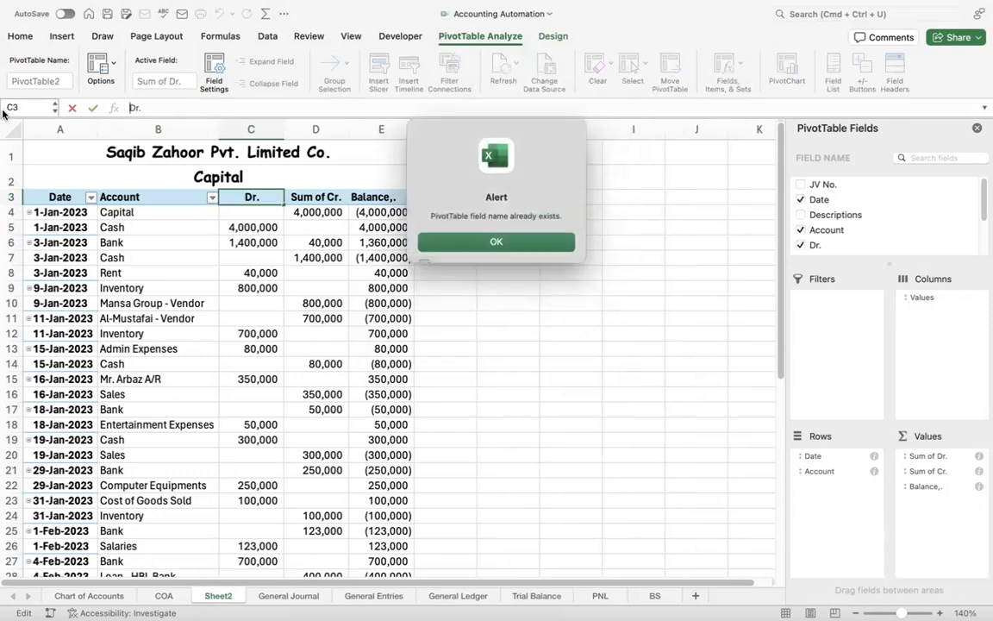
{"action": "key", "text": "Return"}
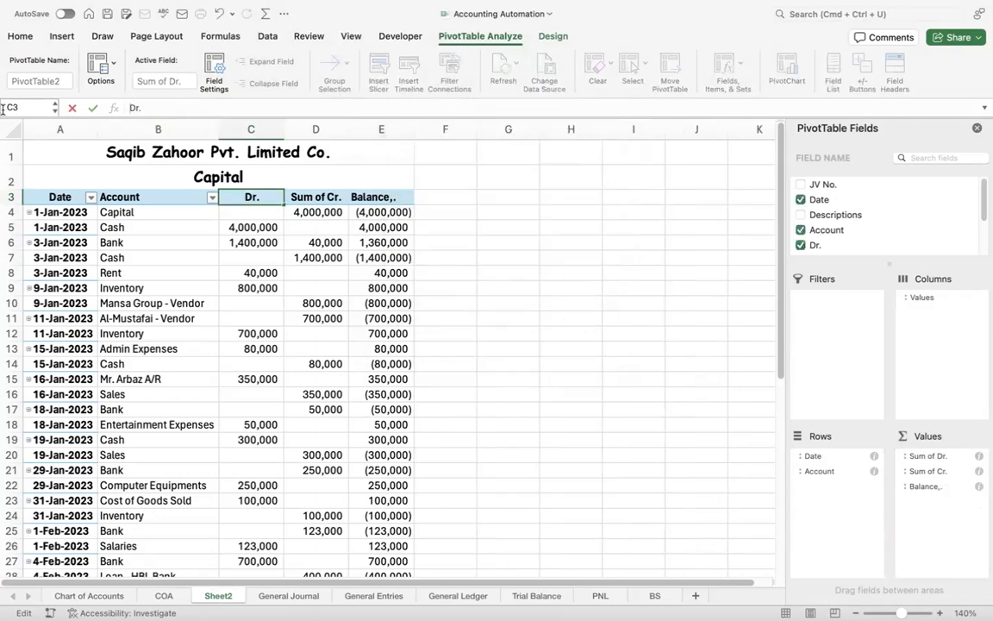
{"action": "left_click", "coordinate": [285, 247]}
{"action": "left_click", "coordinate": [487, 246]}
{"action": "left_click", "coordinate": [325, 229]}
{"action": "left_click", "coordinate": [467, 242]}
{"action": "left_click", "coordinate": [466, 244]}
{"action": "left_click", "coordinate": [467, 242]}
{"action": "left_click", "coordinate": [466, 243]}
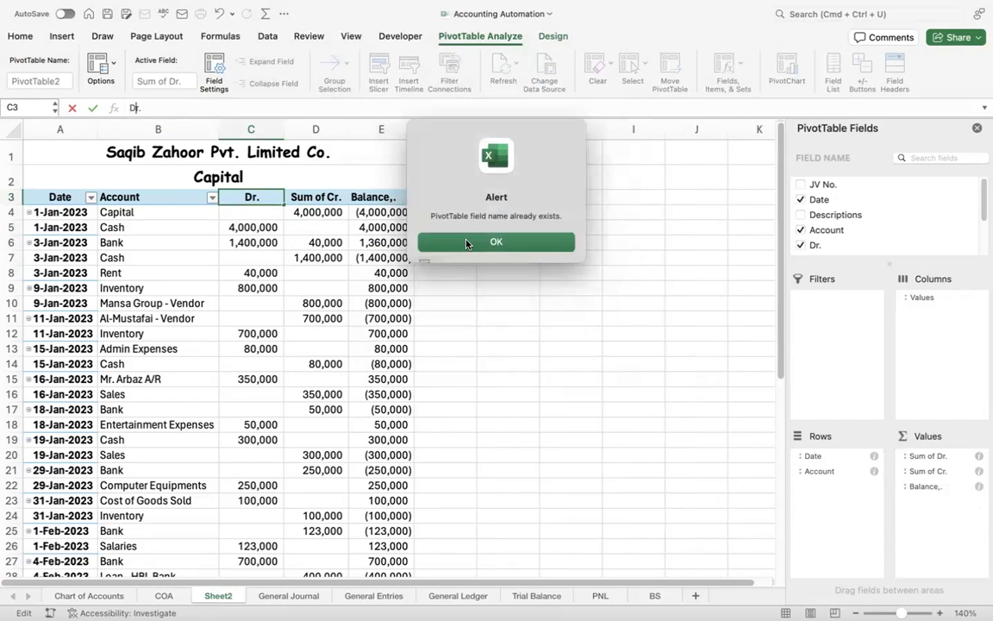
{"action": "left_click", "coordinate": [466, 243]}
{"action": "left_click", "coordinate": [467, 244]}
{"action": "left_click", "coordinate": [475, 248]}
{"action": "left_click", "coordinate": [475, 248]}
{"action": "left_click", "coordinate": [475, 247]}
{"action": "left_click", "coordinate": [475, 248]}
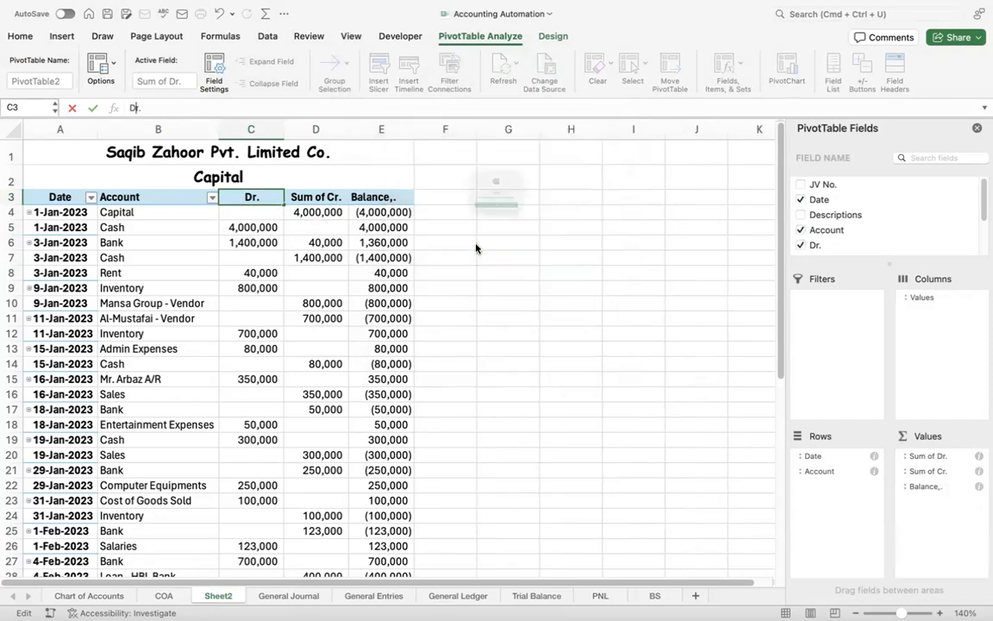
{"action": "left_click", "coordinate": [491, 242]}
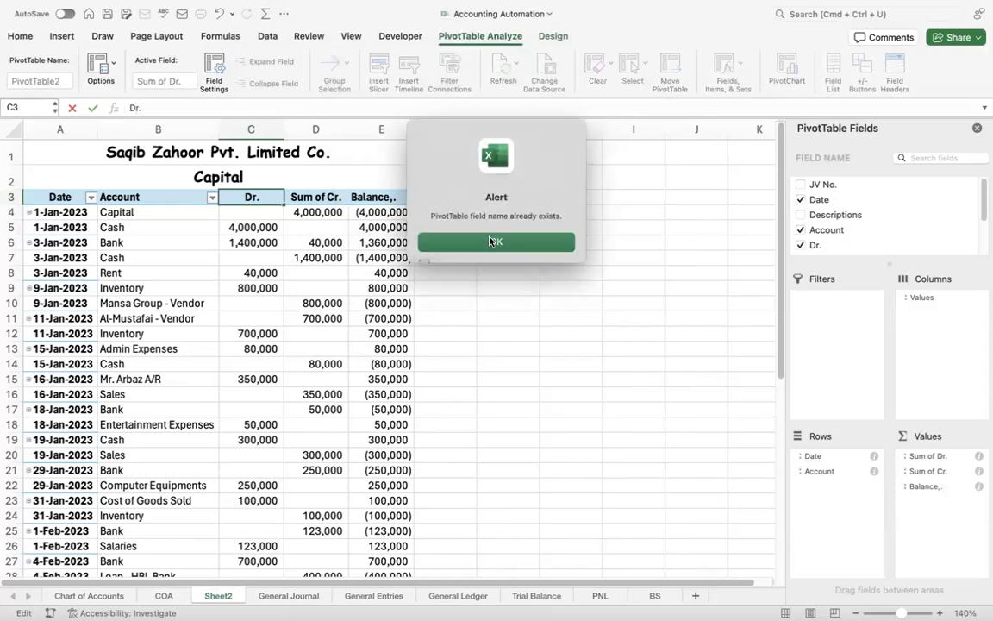
{"action": "left_click", "coordinate": [490, 241]}
{"action": "left_click", "coordinate": [490, 245]}
{"action": "left_click", "coordinate": [490, 245]}
{"action": "left_click", "coordinate": [490, 247]}
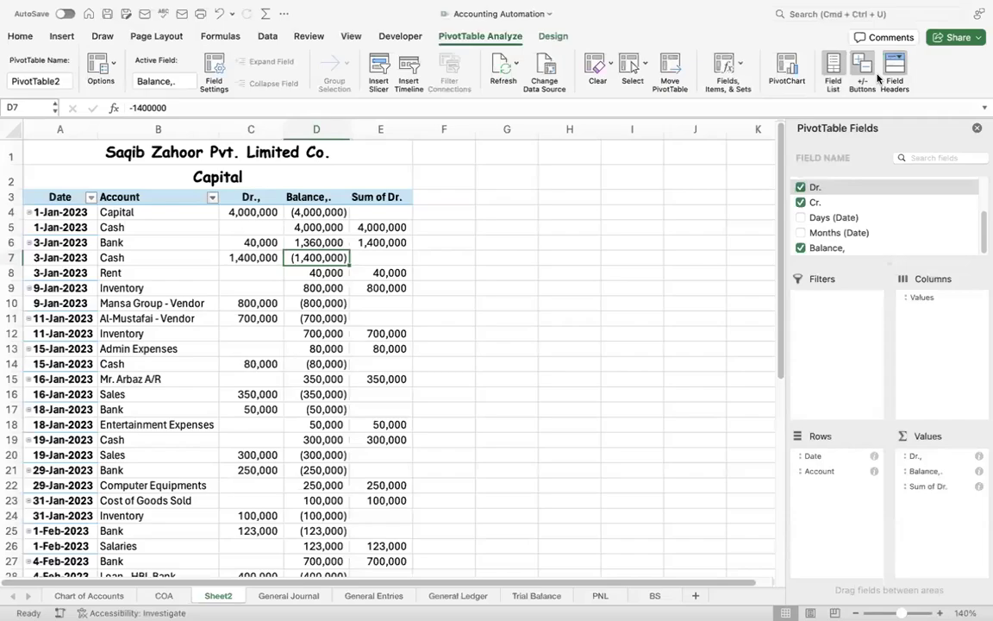
Remove the Dr., Cr. and Balance fields from the pivot table's values
{"action": "left_click", "coordinate": [302, 240]}
{"action": "left_click", "coordinate": [255, 201]}
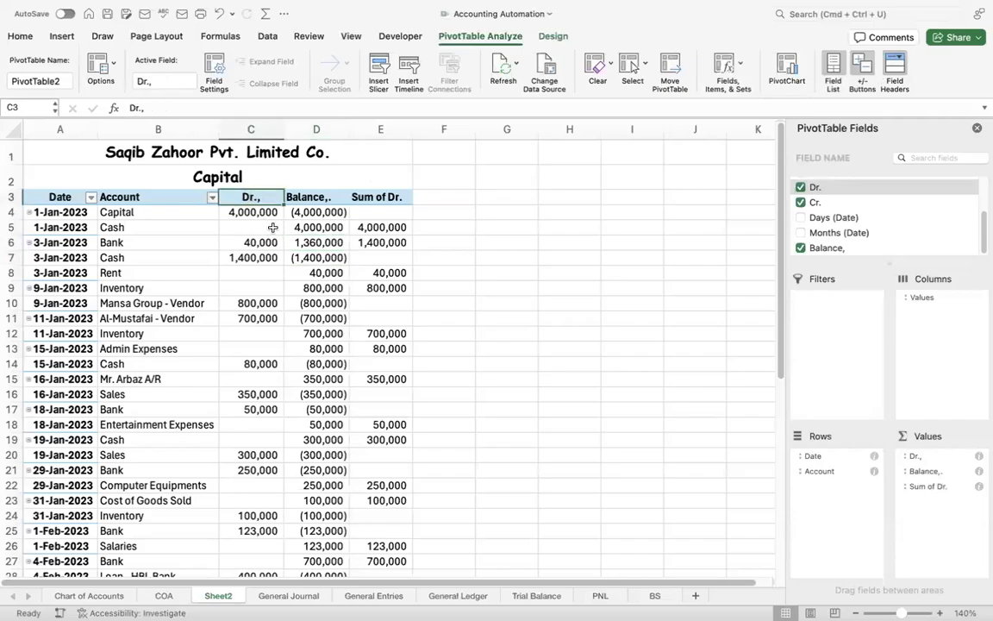
{"action": "left_click", "coordinate": [310, 199]}
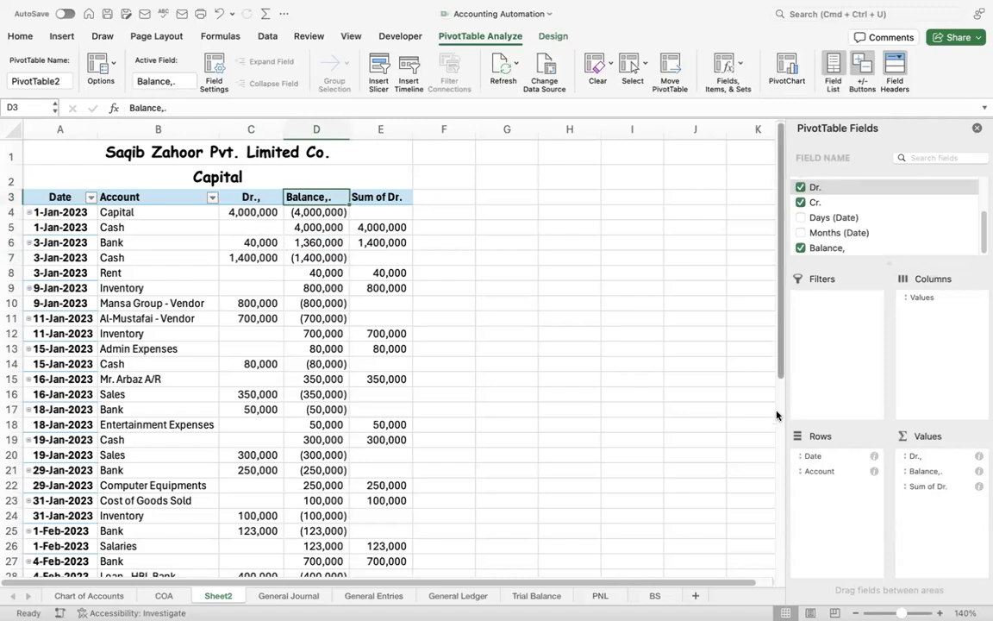
{"action": "left_click", "coordinate": [802, 187]}
{"action": "left_click", "coordinate": [802, 202]}
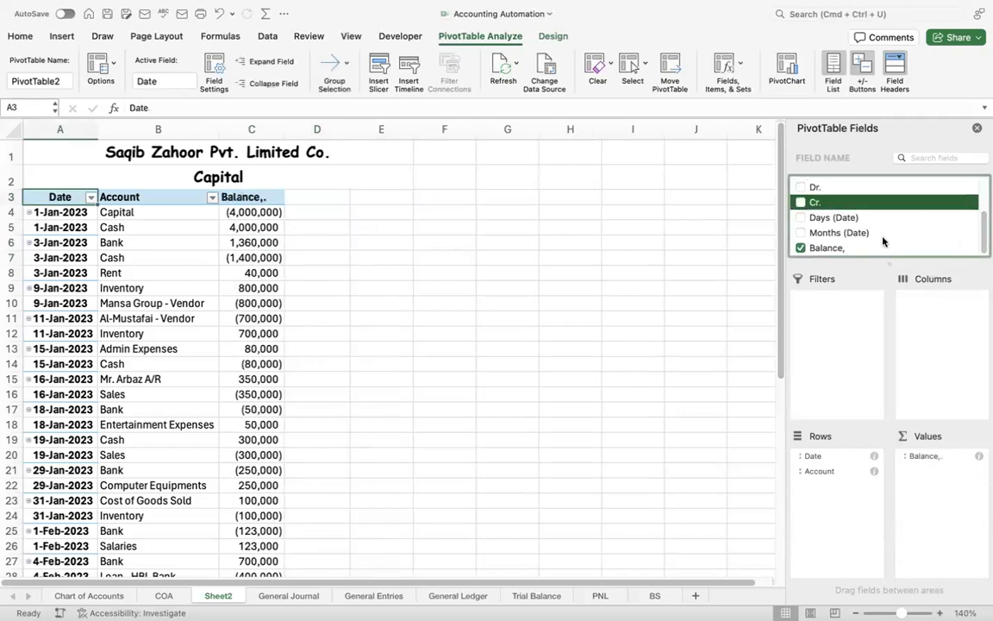
{"action": "left_click", "coordinate": [801, 248]}
Add the Dr., Cr. and Balance fields back to the pivot table's values in that order
{"action": "left_click_drag", "start_coordinate": [813, 188], "coordinate": [944, 468]}
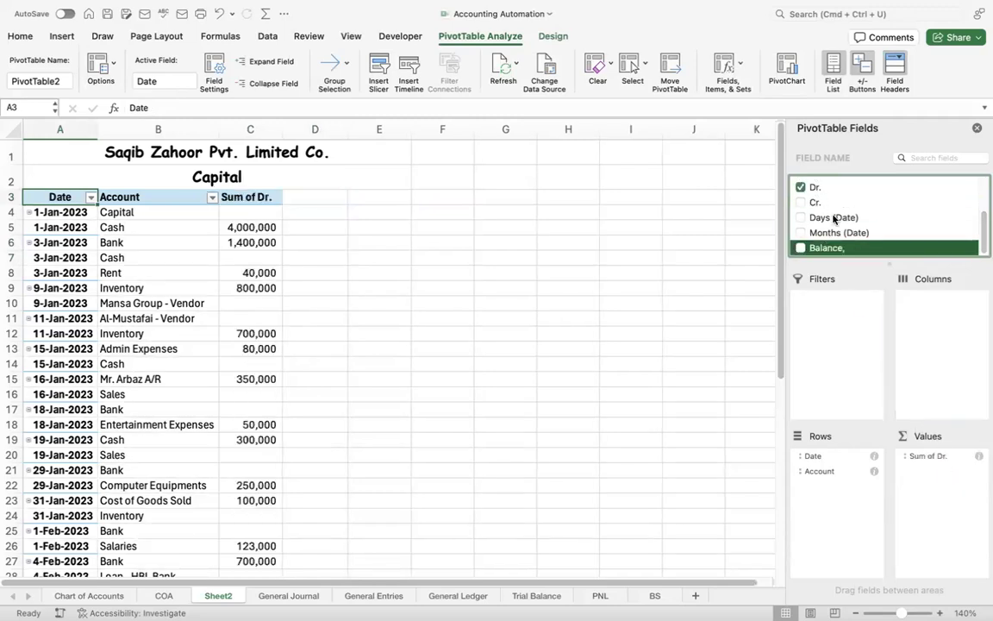
{"action": "left_click_drag", "start_coordinate": [813, 205], "coordinate": [948, 477]}
{"action": "left_click_drag", "start_coordinate": [871, 249], "coordinate": [966, 488]}
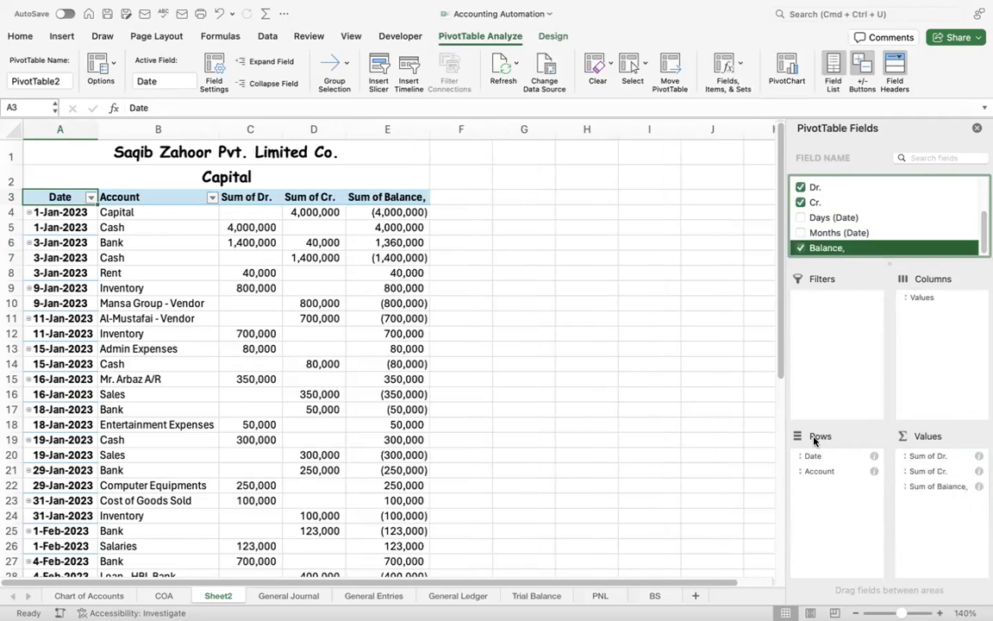
{"action": "left_click", "coordinate": [564, 293]}
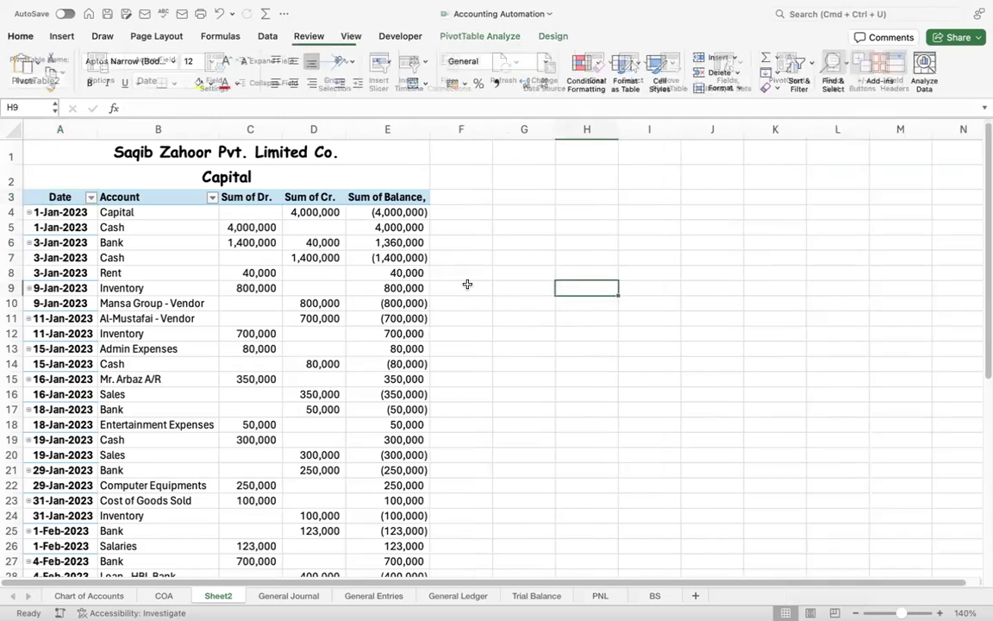
Format columns C to E with the comma number style and no decimal places
{"action": "left_click", "coordinate": [261, 131]}
{"action": "left_click", "coordinate": [261, 132]}
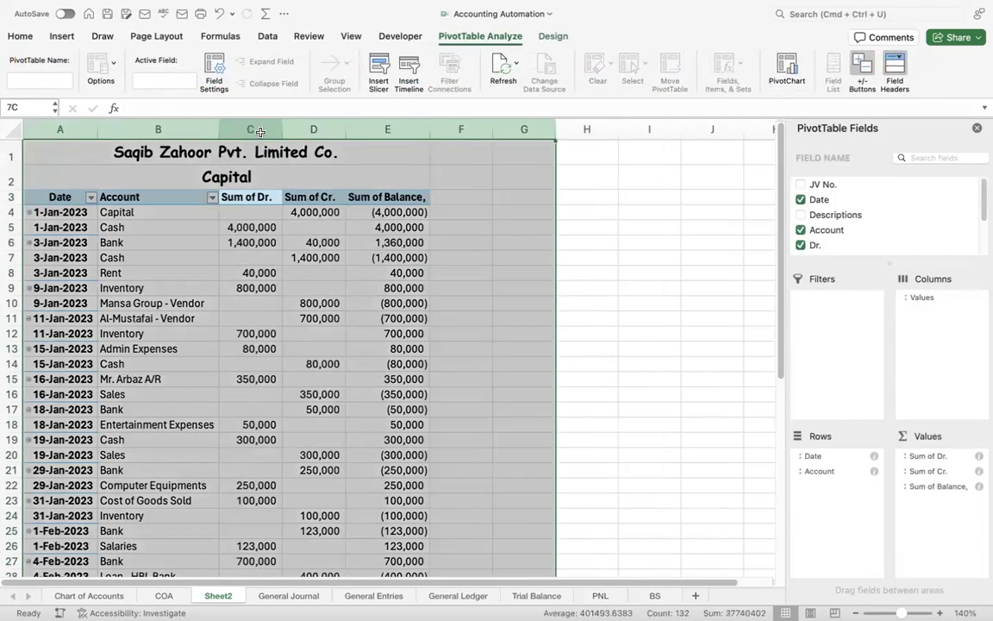
{"action": "left_click", "coordinate": [623, 257]}
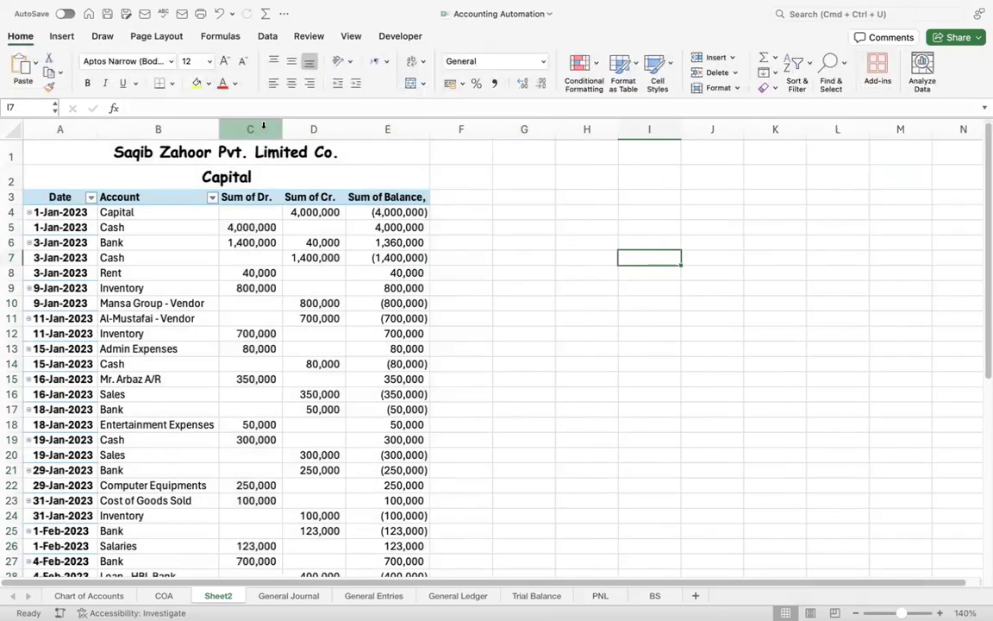
{"action": "left_click_drag", "start_coordinate": [250, 129], "coordinate": [368, 151]}
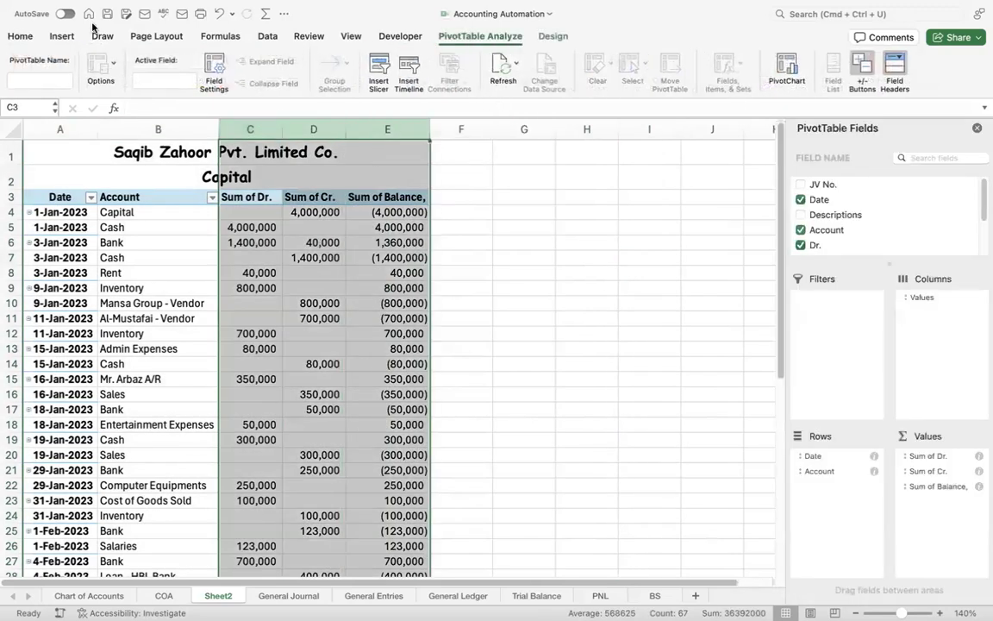
{"action": "left_click", "coordinate": [21, 36]}
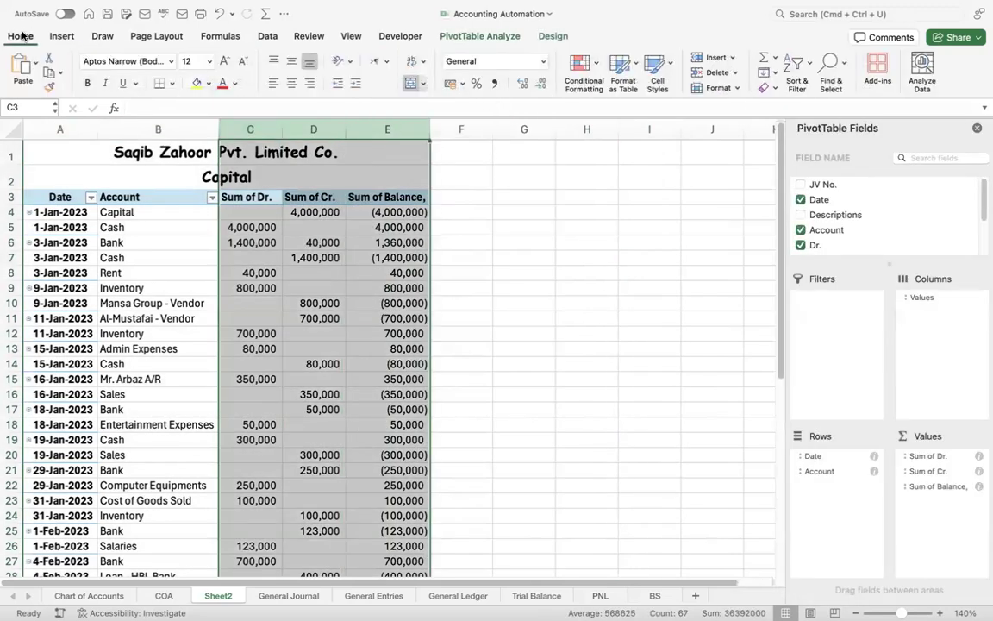
{"action": "left_click", "coordinate": [495, 85]}
{"action": "left_click", "coordinate": [541, 85]}
{"action": "left_click", "coordinate": [541, 84]}
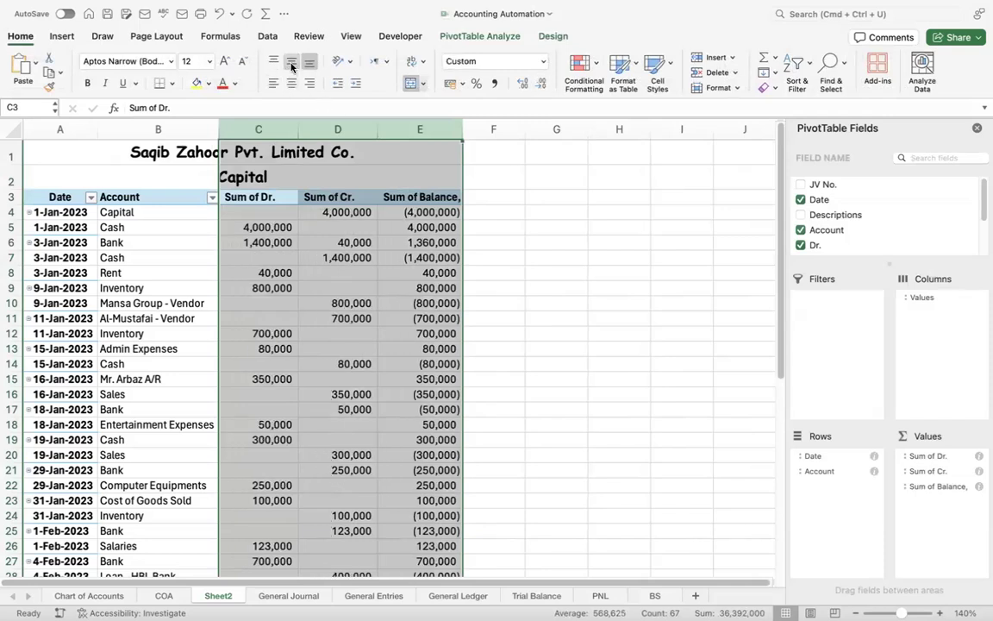
Center the contents of columns C to E both vertically and horizontally
{"action": "left_click", "coordinate": [291, 63]}
{"action": "left_click", "coordinate": [292, 83]}
{"action": "left_click", "coordinate": [547, 350]}
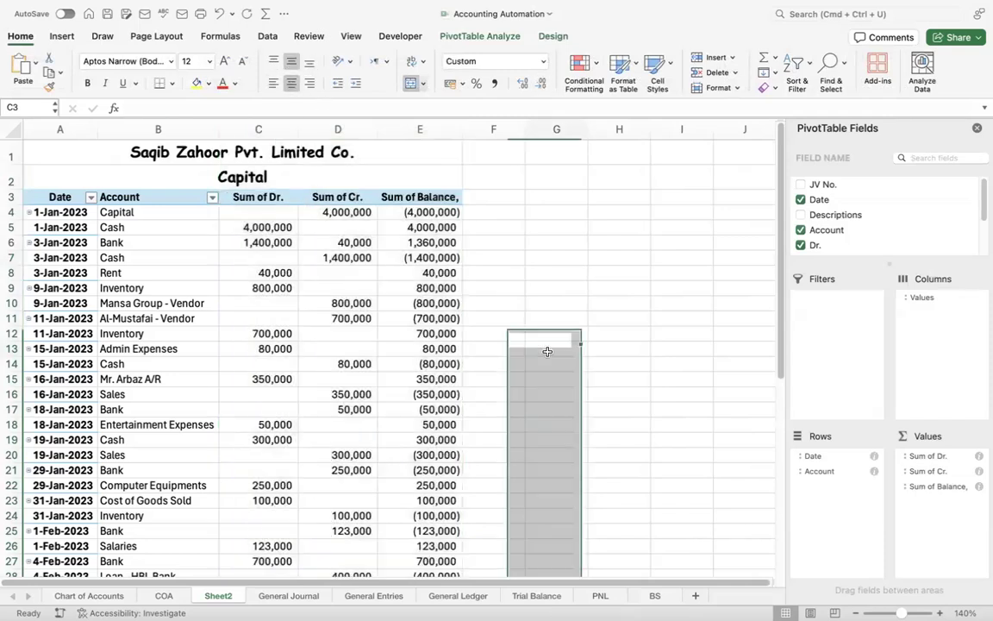
Try left-aligning the account heading in row 2 and undo the alignment change
{"action": "left_click", "coordinate": [244, 330]}
{"action": "left_click", "coordinate": [76, 175]}
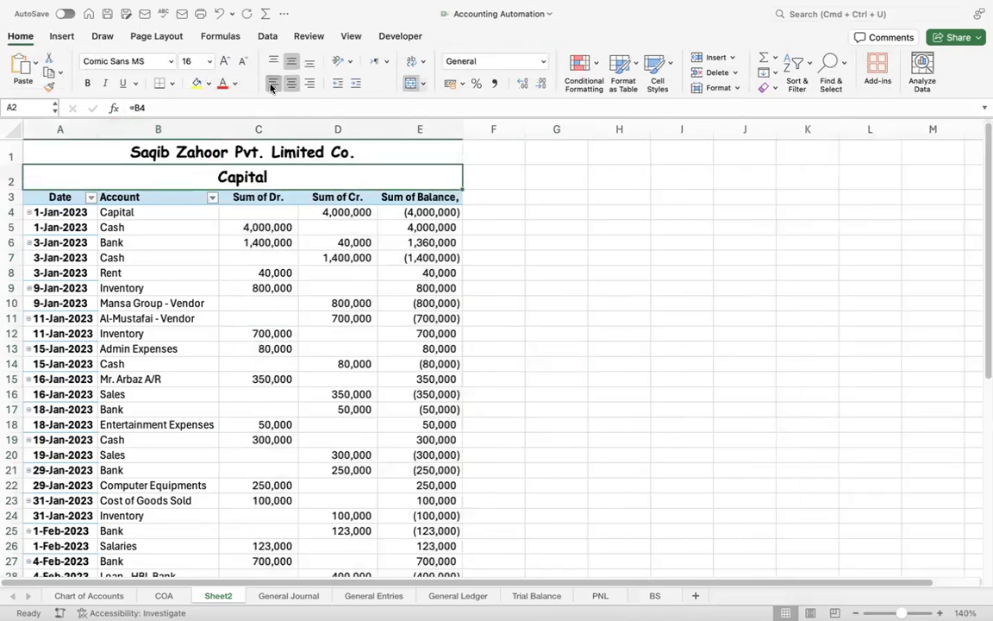
{"action": "left_click", "coordinate": [272, 82]}
{"action": "left_click", "coordinate": [153, 151]}
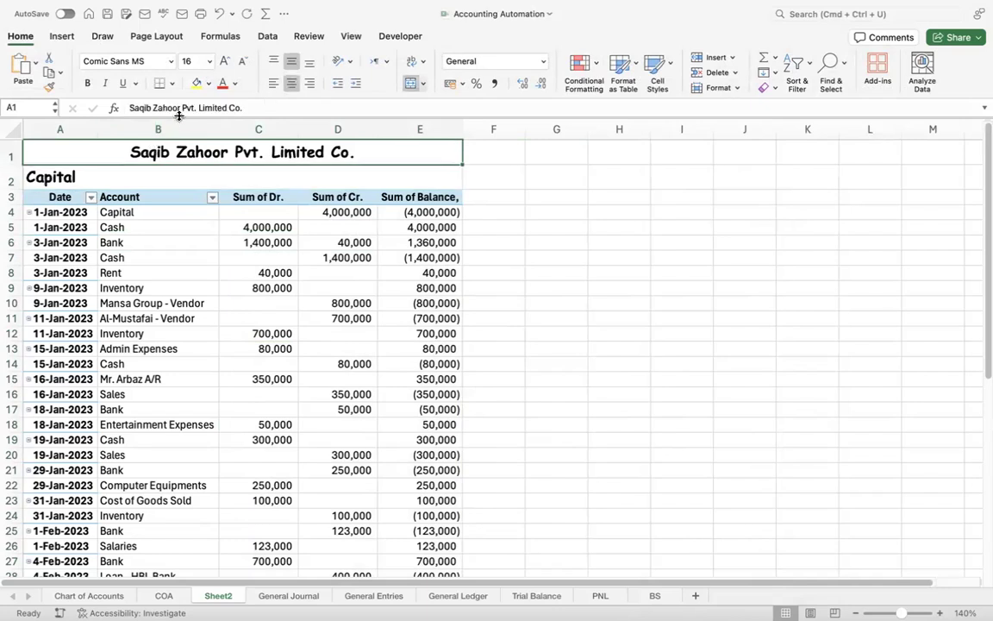
{"action": "key", "text": "super+z"}
{"action": "left_click", "coordinate": [567, 392]}
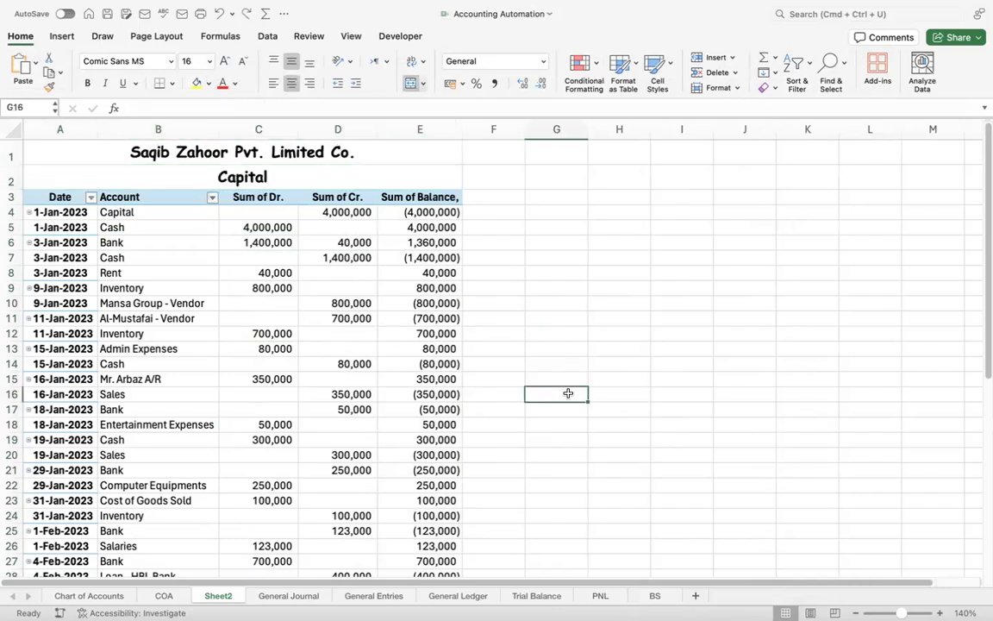
Insert a slicer for the Account field and place it beside the pivot table, over columns G to I
{"action": "left_click", "coordinate": [336, 304]}
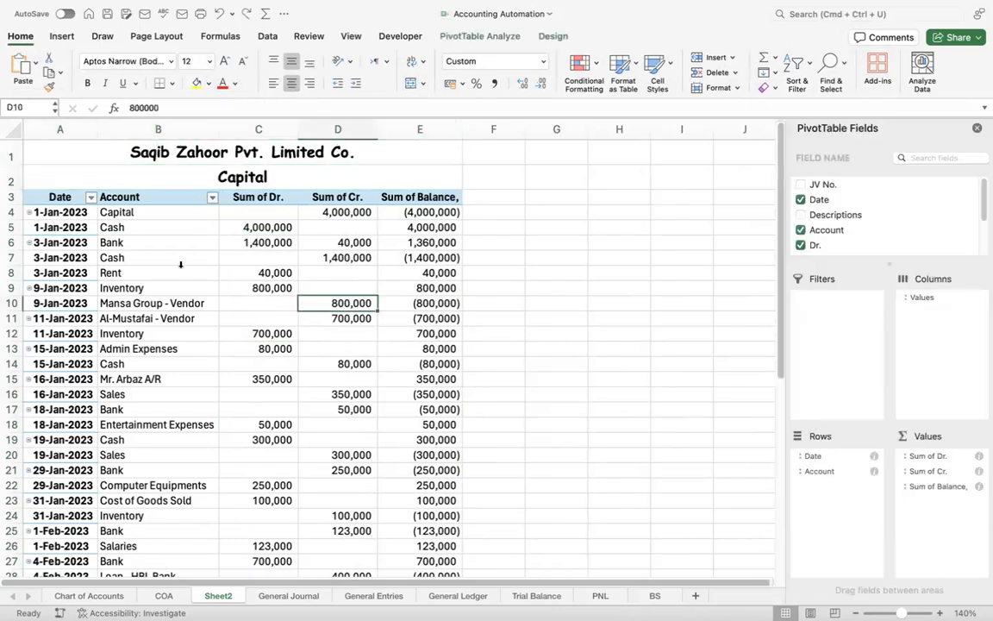
{"action": "left_click", "coordinate": [181, 266]}
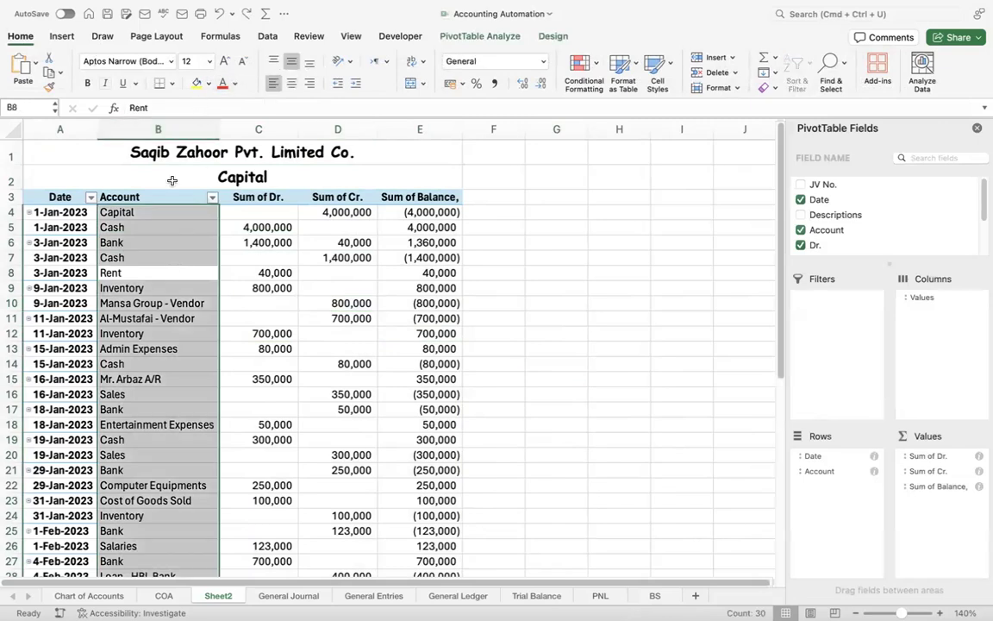
{"action": "left_click", "coordinate": [239, 257]}
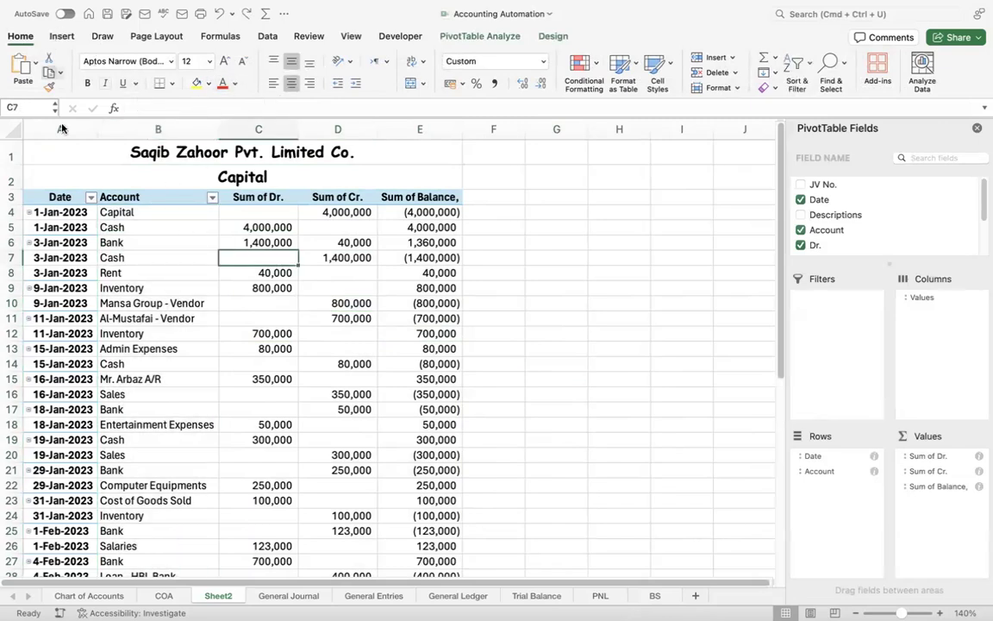
{"action": "left_click", "coordinate": [485, 39]}
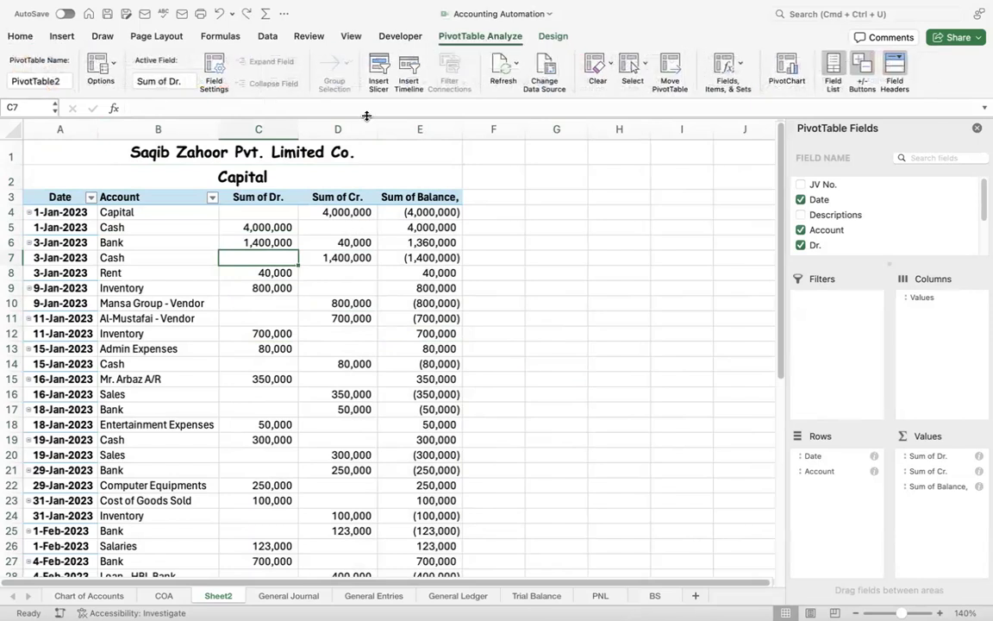
{"action": "left_click", "coordinate": [378, 80]}
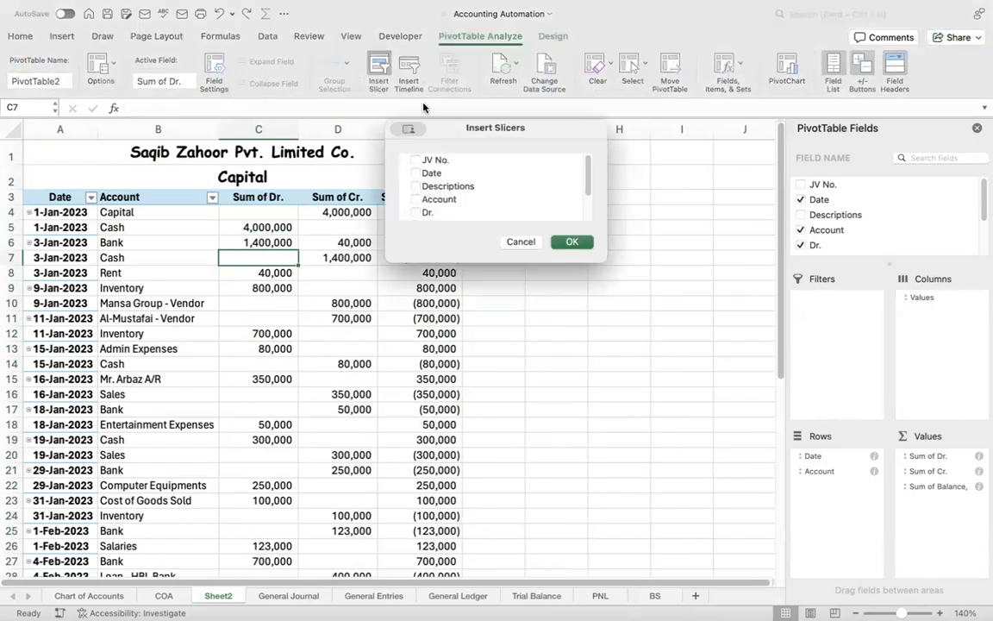
{"action": "left_click", "coordinate": [448, 201]}
{"action": "left_click", "coordinate": [416, 199]}
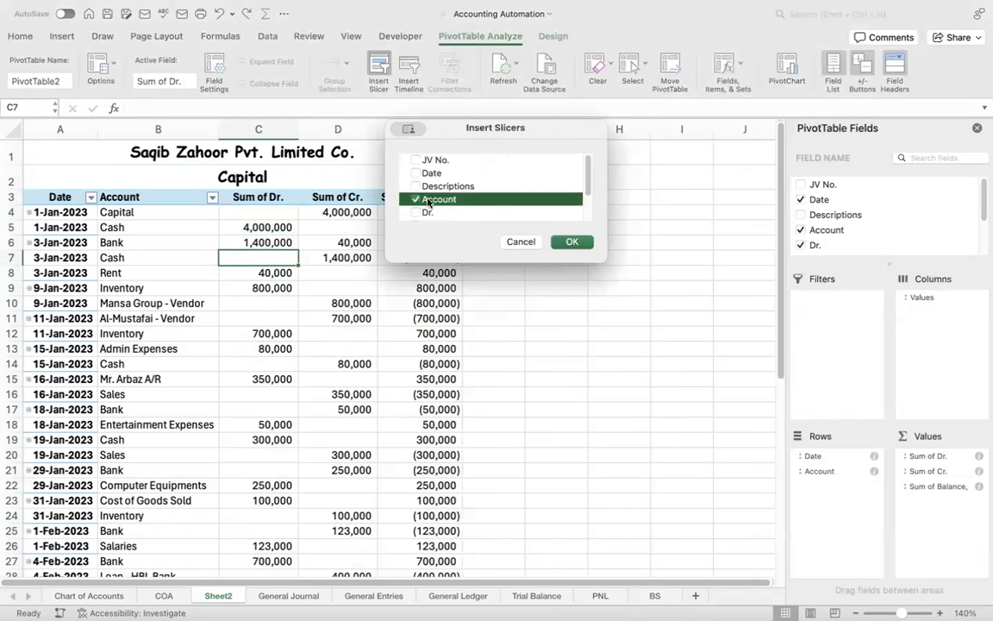
{"action": "left_click", "coordinate": [579, 243]}
{"action": "left_click_drag", "start_coordinate": [392, 283], "coordinate": [582, 190]}
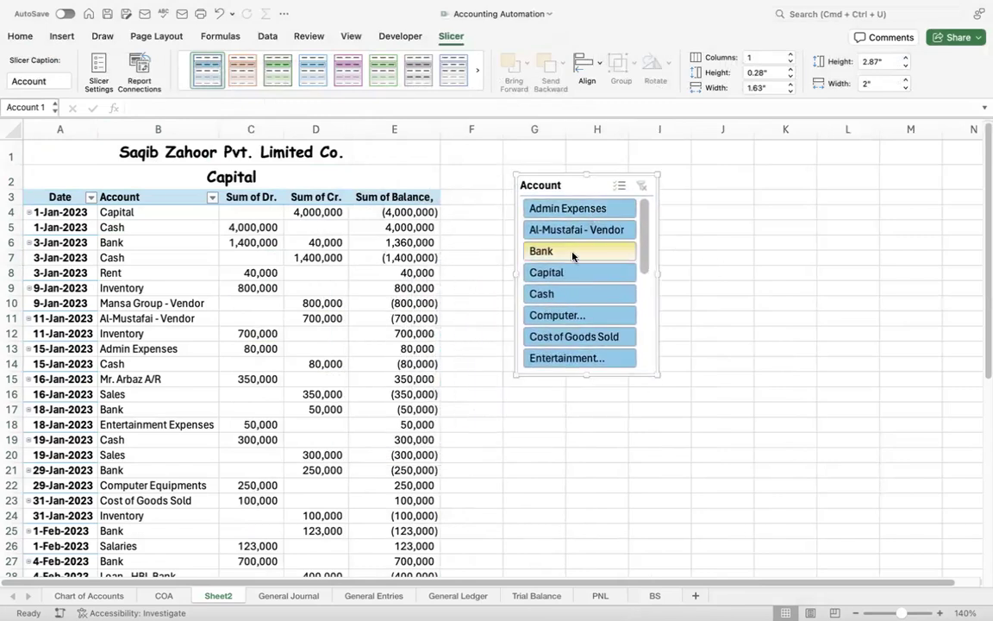
Filter the pivot table with the Account slicer, trying Bank, Capital and Al-Mustafai - Vendor, and finish on Cash
{"action": "left_click", "coordinate": [572, 253]}
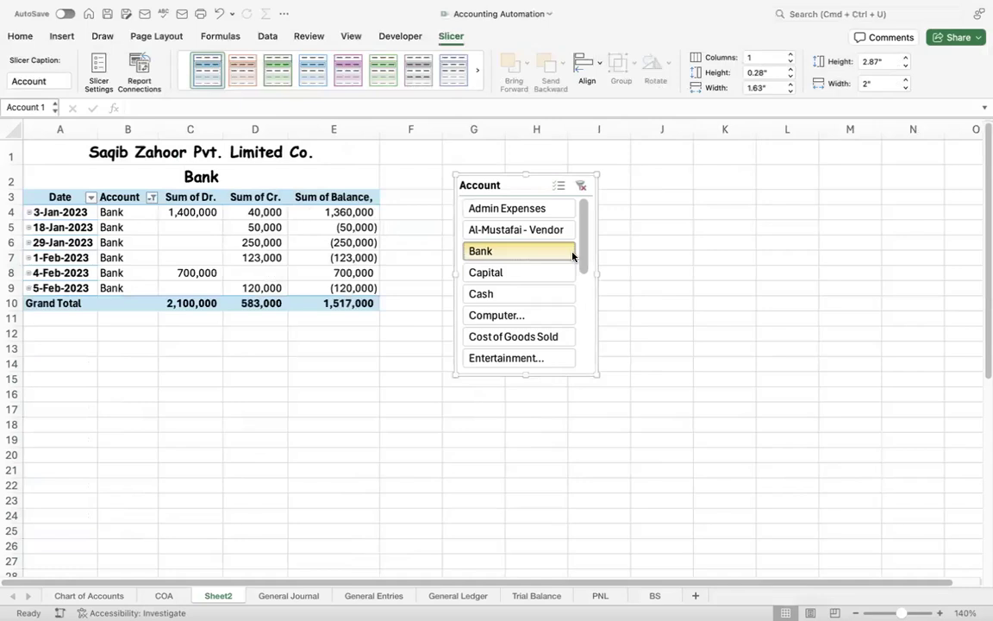
{"action": "left_click", "coordinate": [516, 274]}
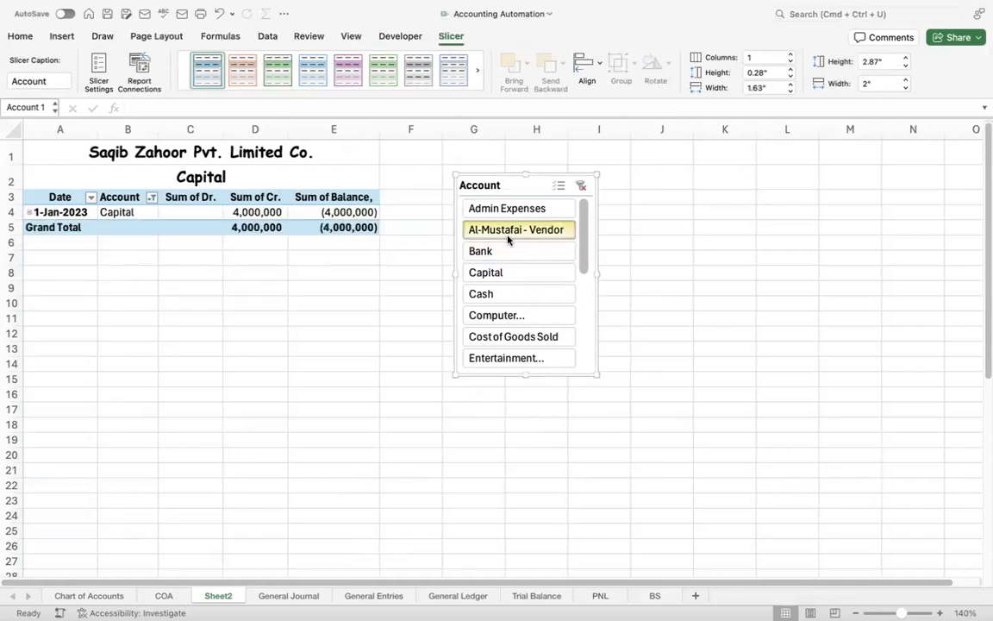
{"action": "left_click", "coordinate": [508, 240]}
{"action": "left_click", "coordinate": [537, 256]}
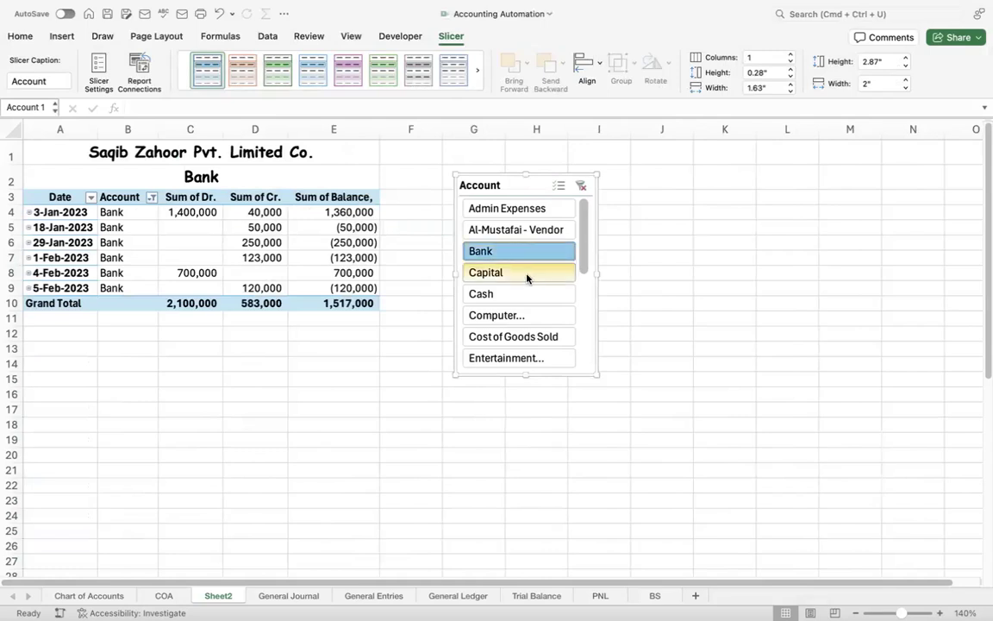
{"action": "left_click", "coordinate": [528, 276]}
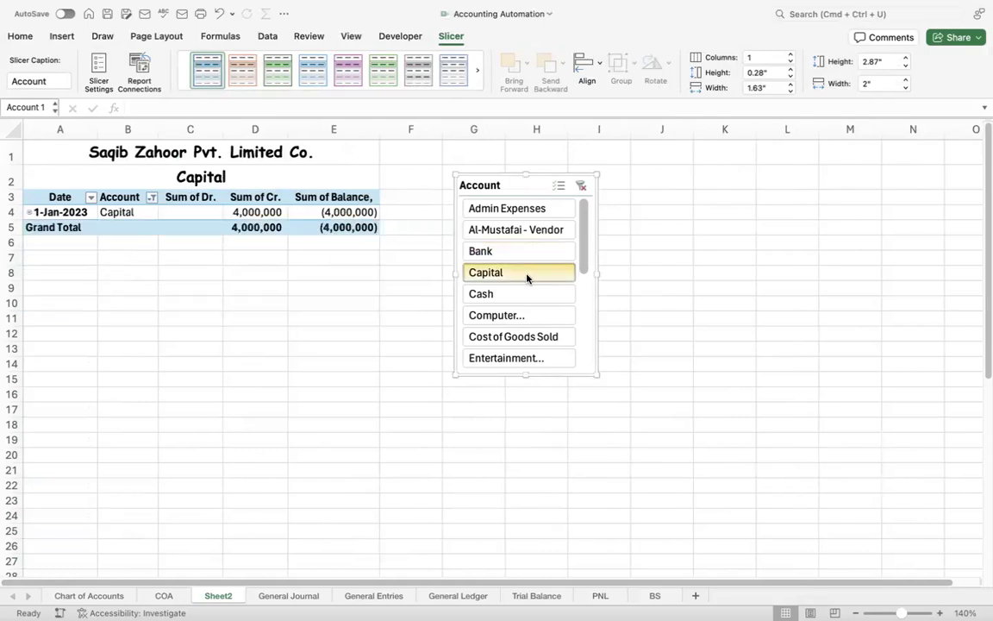
{"action": "left_click", "coordinate": [515, 296]}
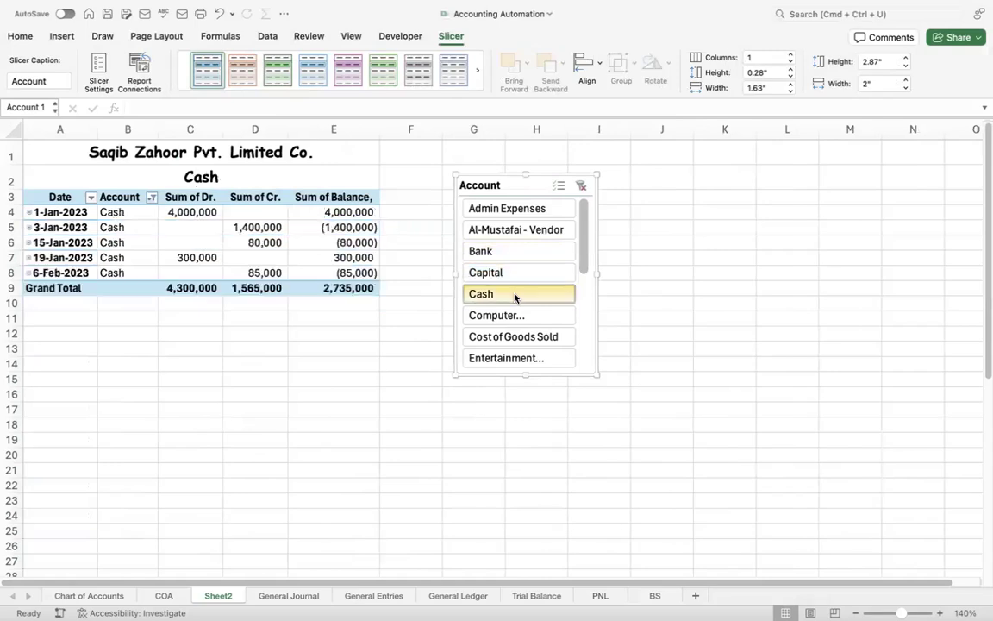
{"action": "left_click", "coordinate": [259, 213]}
{"action": "left_click", "coordinate": [196, 228]}
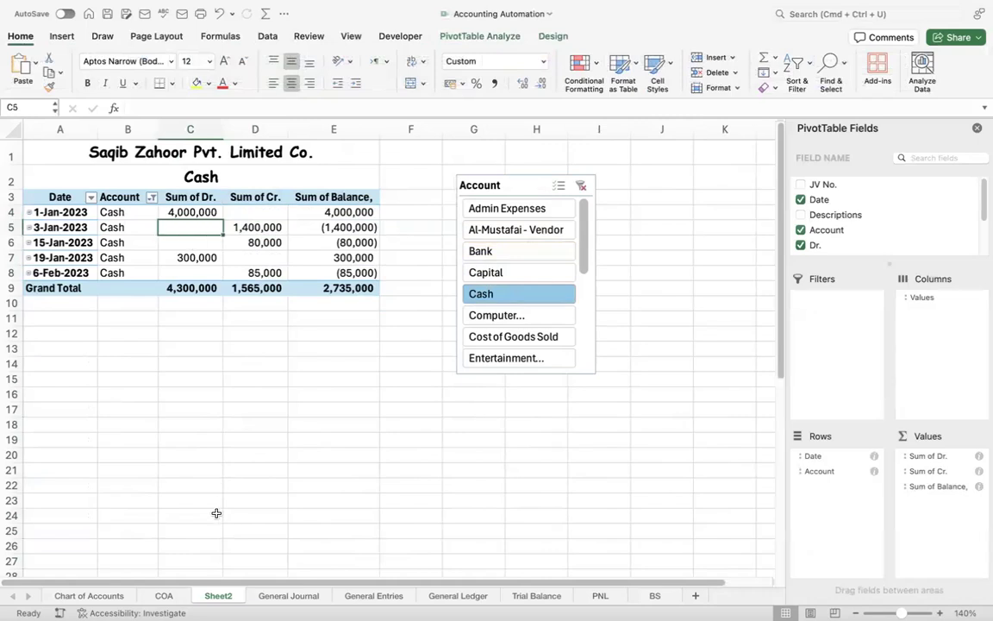
Examine the blank Dr. and Cr. cells in the first entries of the General Journal sheet
{"action": "left_click", "coordinate": [264, 600]}
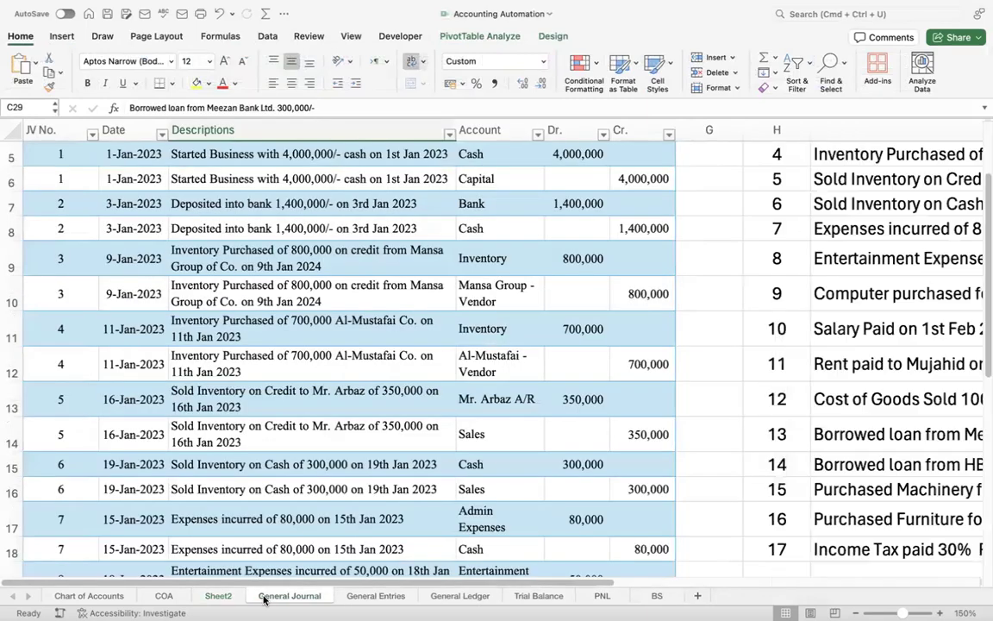
{"action": "left_click", "coordinate": [365, 313]}
{"action": "key", "text": "Right"}
{"action": "key", "text": "Right"}
{"action": "key", "text": "Up"}
{"action": "key", "text": "Up"}
{"action": "key", "text": "Up"}
{"action": "key", "text": "Up"}
{"action": "key", "text": "Up"}
{"action": "key", "text": "Up"}
{"action": "key", "text": "Up"}
{"action": "key", "text": "Up"}
{"action": "key", "text": "Up"}
{"action": "key", "text": "Up"}
{"action": "key", "text": "Down"}
{"action": "key", "text": "Down"}
{"action": "key", "text": "Down"}
{"action": "key", "text": "Down"}
{"action": "key", "text": "Down"}
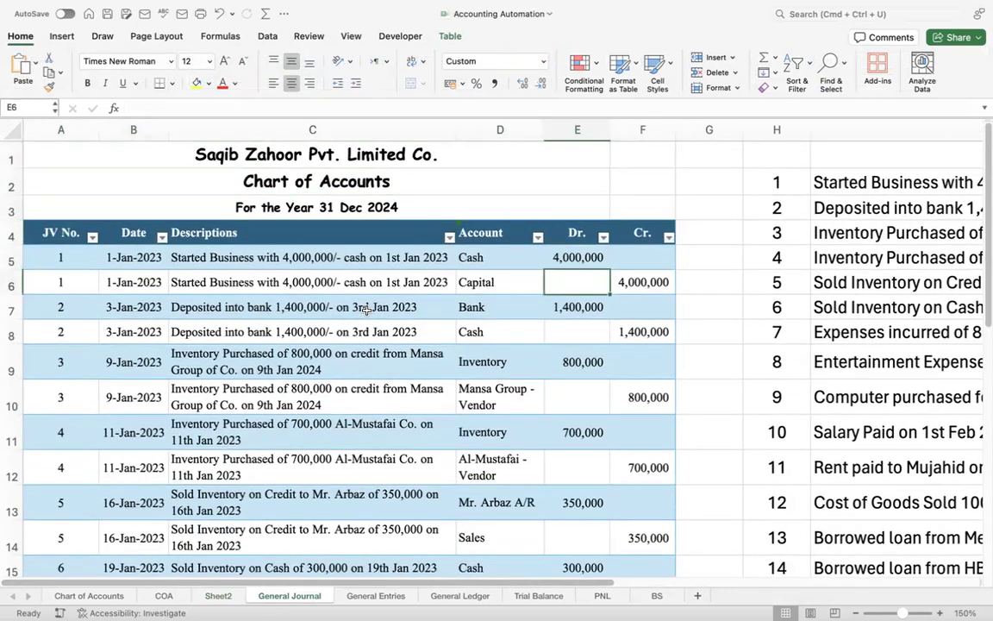
{"action": "key", "text": "Down"}
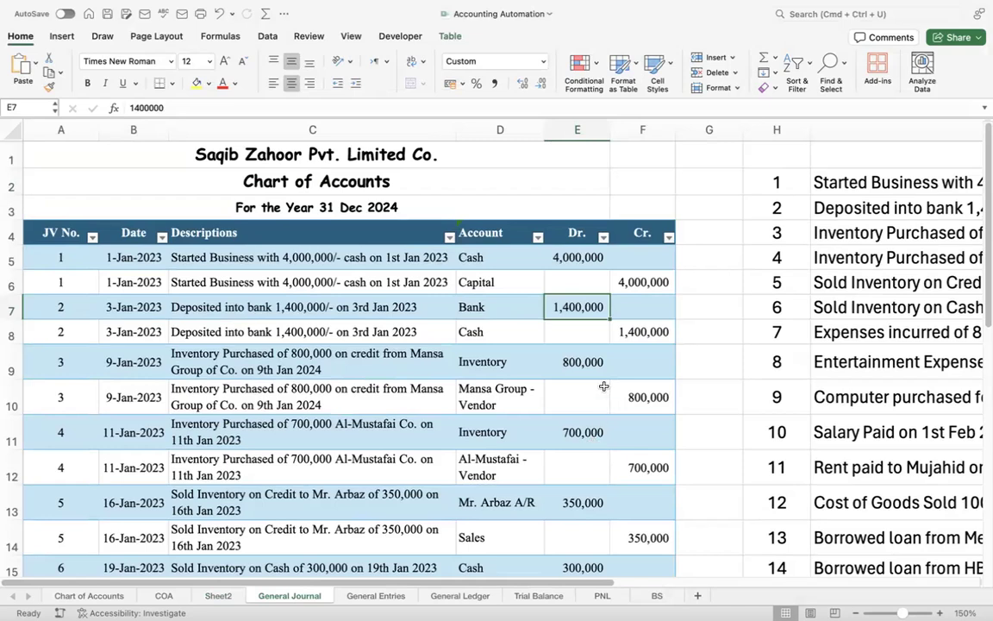
{"action": "key", "text": "Up"}
{"action": "key", "text": "Up"}
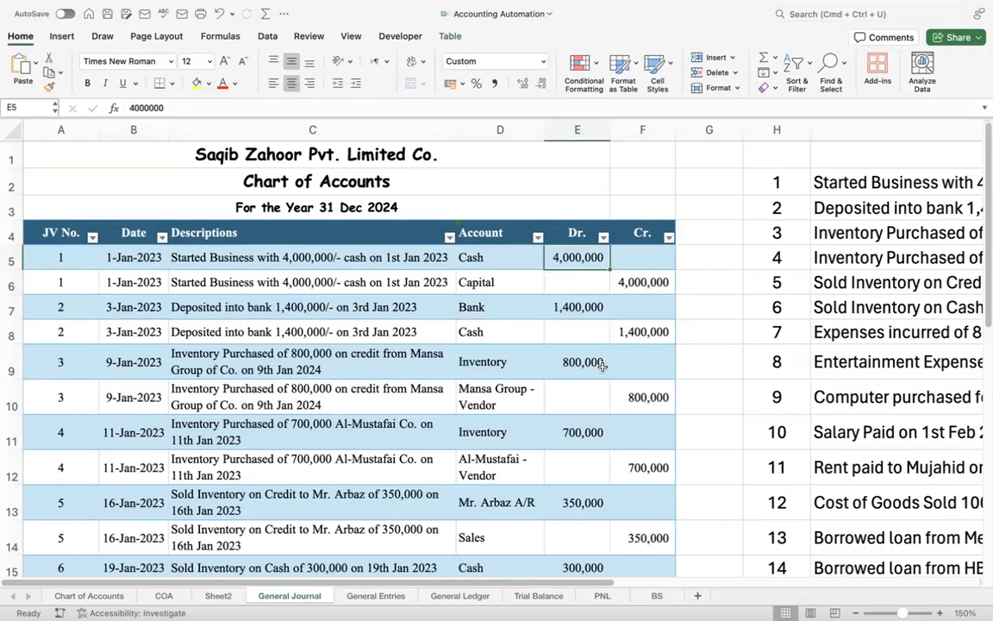
Enter 0 in the blank amount cells F5, E6, E8, F9 and E10 of the General Journal
{"action": "key", "text": "Right"}
{"action": "type", "text": "0"}
{"action": "key", "text": "Left"}
{"action": "key", "text": "Down"}
{"action": "type", "text": "0"}
{"action": "type", "text": "0"}
{"action": "key", "text": "Down"}
{"action": "key", "text": "Down"}
{"action": "type", "text": "0"}
{"action": "key", "text": "Right"}
{"action": "key", "text": "Up"}
{"action": "type", "text": "0"}
Enter 0 in the blank Cr. cell F11 and the blank Dr. cell E12
{"action": "key", "text": "Down"}
{"action": "key", "text": "Down"}
{"action": "key", "text": "Down"}
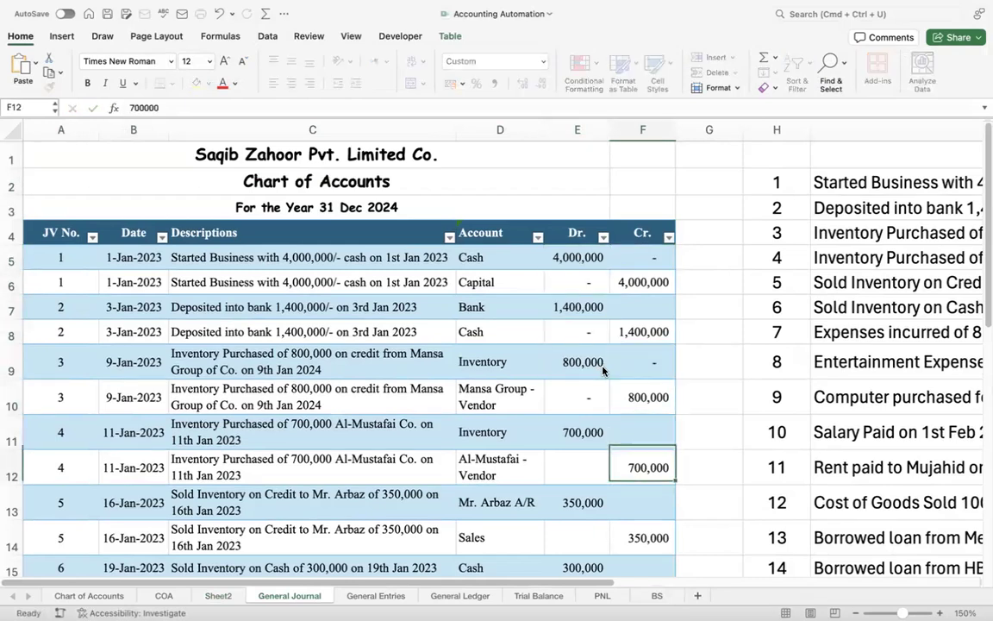
{"action": "key", "text": "Up"}
{"action": "type", "text": "0"}
{"action": "key", "text": "Left"}
{"action": "key", "text": "Down"}
{"action": "type", "text": "0"}
Enter 0 in the blank Dr. cells E14 and E16 of the two Sales entries
{"action": "key", "text": "Down"}
{"action": "key", "text": "Down"}
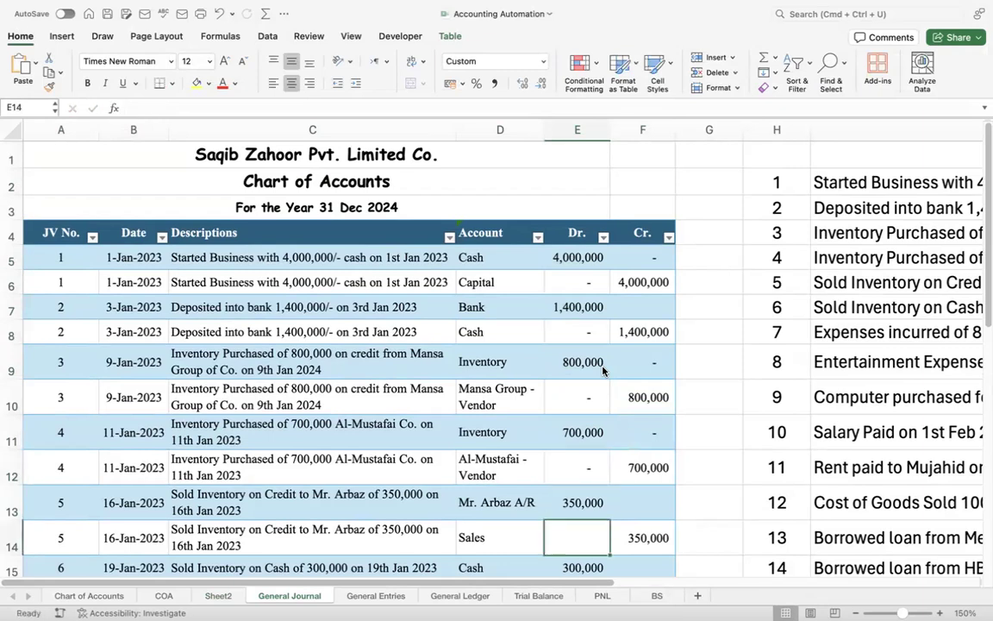
{"action": "type", "text": "0"}
{"action": "key", "text": "Down"}
{"action": "key", "text": "Down"}
{"action": "type", "text": "0"}
Enter 0 in the blank Cr. cells F13, F15, F17 and F19
{"action": "key", "text": "Up"}
{"action": "key", "text": "Up"}
{"action": "key", "text": "Up"}
{"action": "key", "text": "Right"}
{"action": "type", "text": "0"}
{"action": "key", "text": "Down"}
{"action": "key", "text": "Down"}
{"action": "type", "text": "0"}
{"action": "key", "text": "Down"}
{"action": "key", "text": "Down"}
{"action": "type", "text": "0"}
{"action": "key", "text": "Down"}
{"action": "key", "text": "Down"}
{"action": "key", "text": "Down"}
{"action": "key", "text": "Down"}
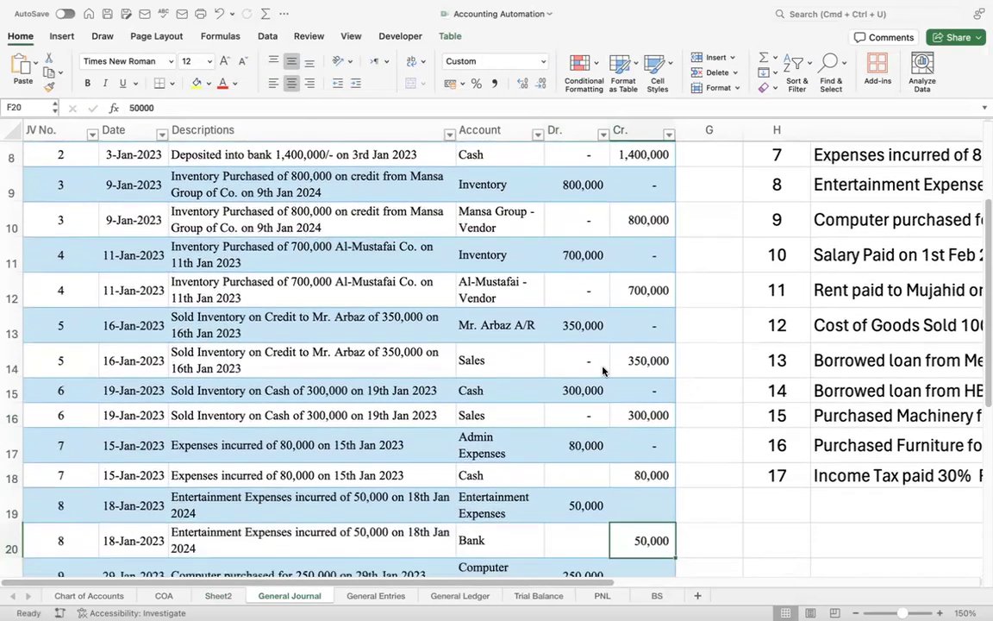
{"action": "key", "text": "Up"}
{"action": "key", "text": "Up"}
{"action": "type", "text": "0"}
{"action": "key", "text": "Down"}
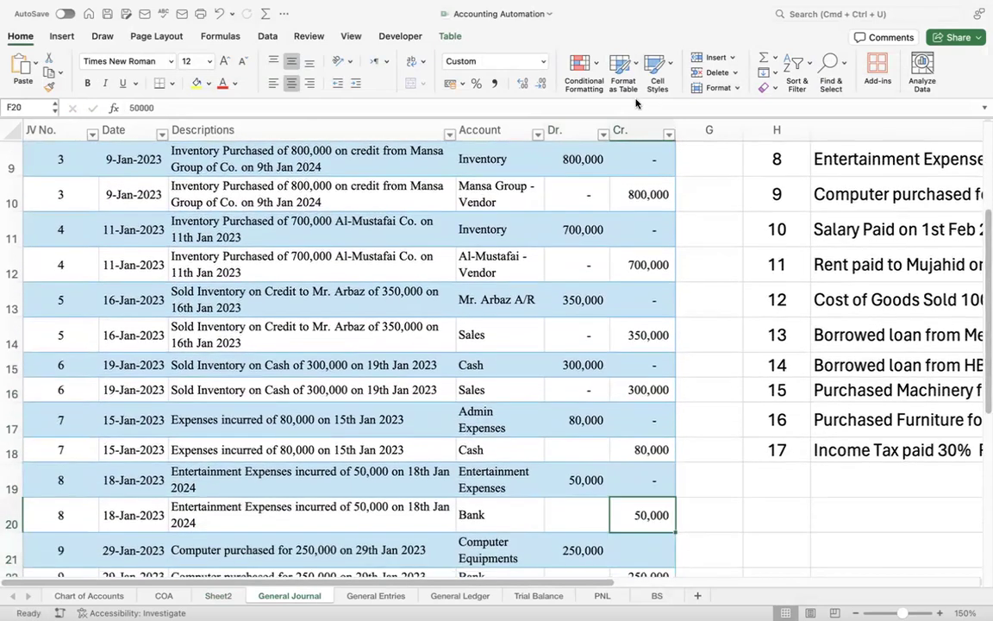
Filter the Cr. column of the General Journal to show only blank cells
{"action": "left_click", "coordinate": [669, 134]}
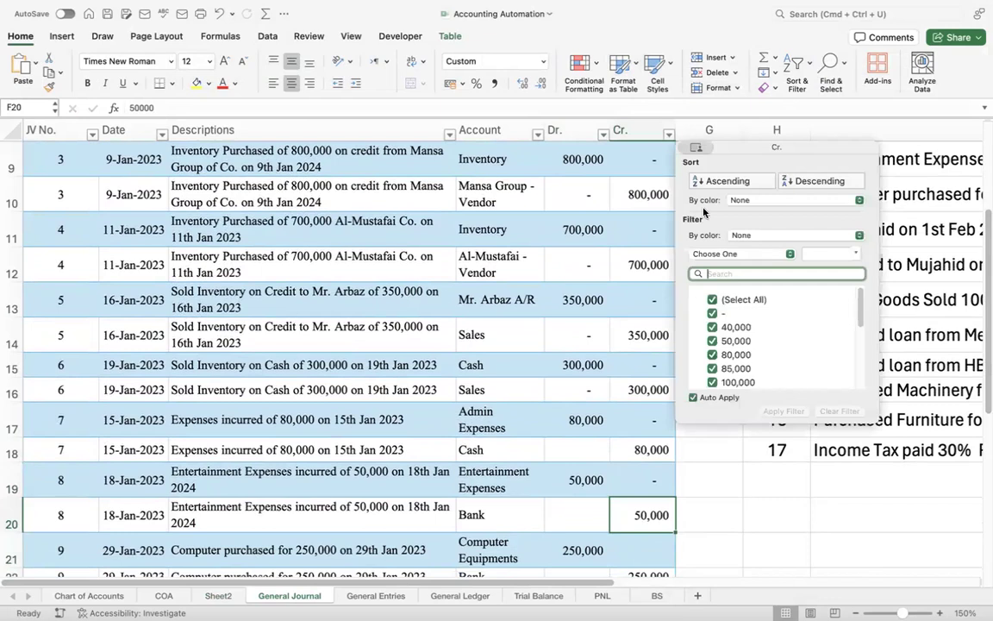
{"action": "left_click", "coordinate": [724, 300]}
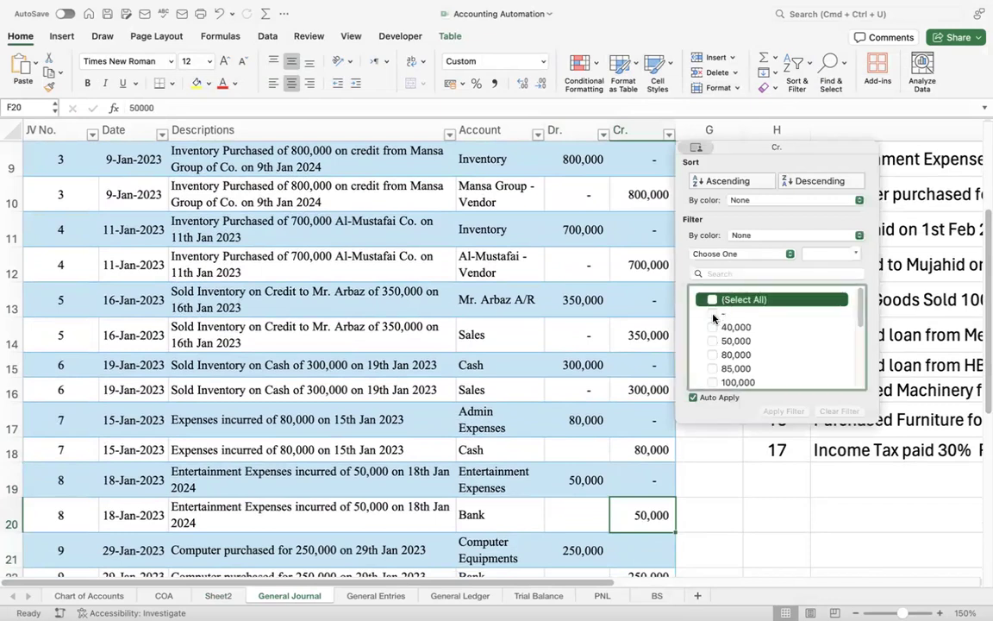
{"action": "left_click", "coordinate": [713, 316]}
{"action": "left_click", "coordinate": [727, 336]}
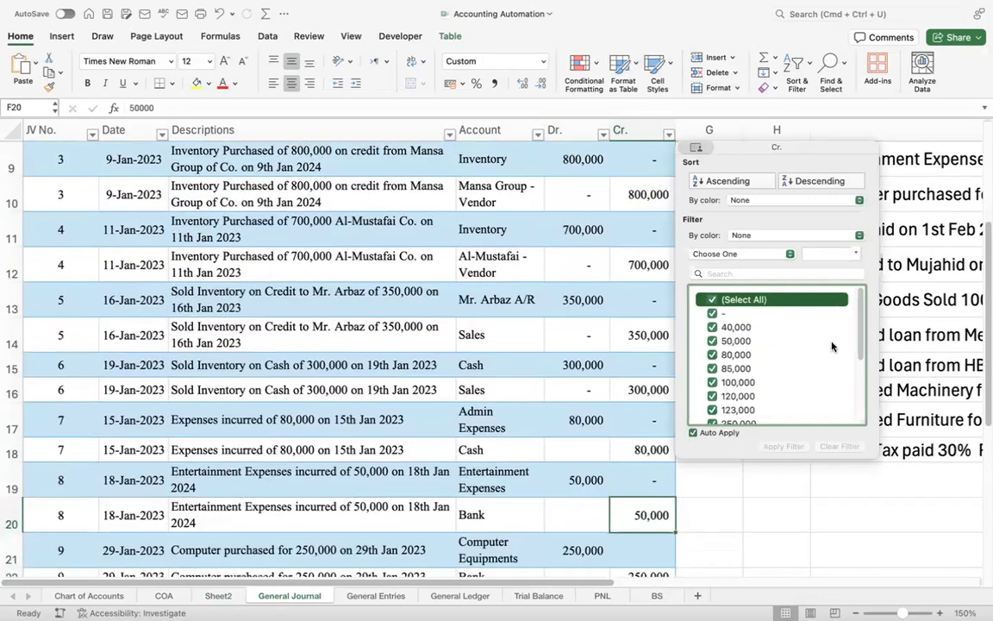
{"action": "scroll", "coordinate": [860, 355], "scroll_direction": "down", "scroll_amount": 5}
{"action": "scroll", "coordinate": [862, 353], "scroll_direction": "up", "scroll_amount": 4}
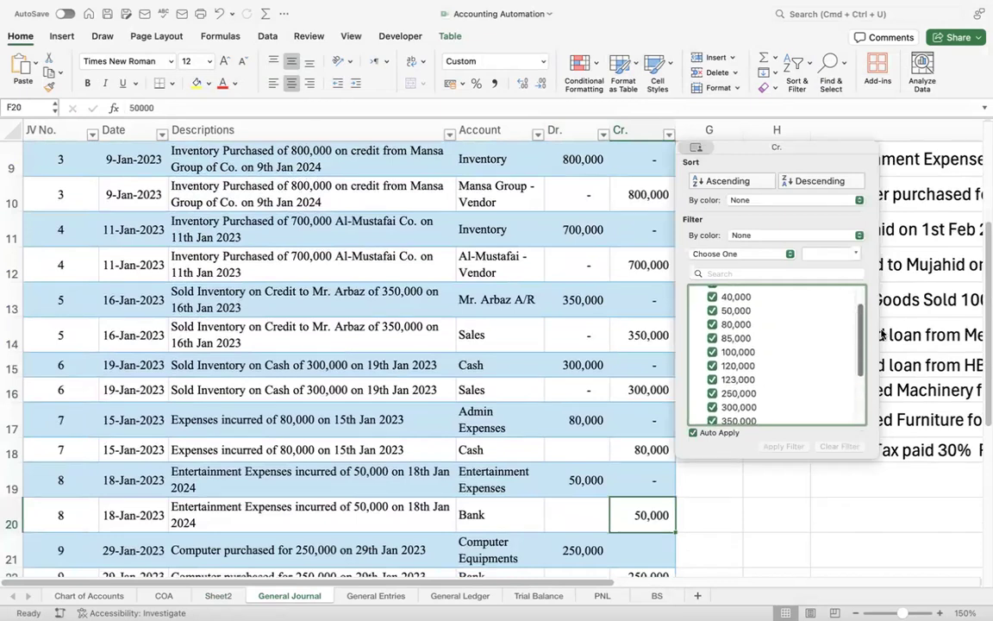
{"action": "scroll", "coordinate": [862, 354], "scroll_direction": "up", "scroll_amount": 2}
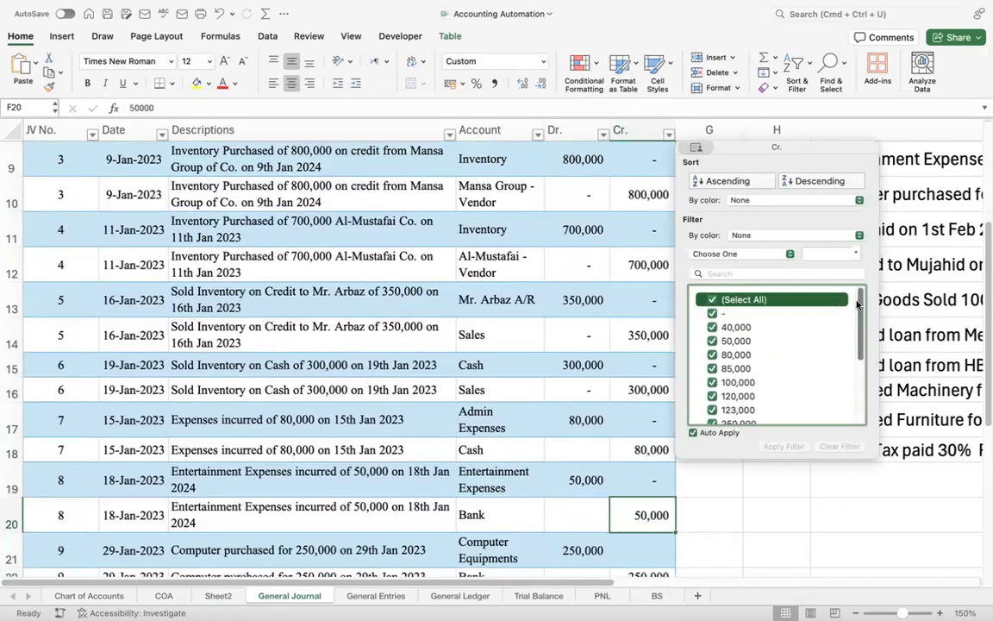
{"action": "left_click", "coordinate": [752, 303]}
{"action": "scroll", "coordinate": [862, 328], "scroll_direction": "down", "scroll_amount": 5}
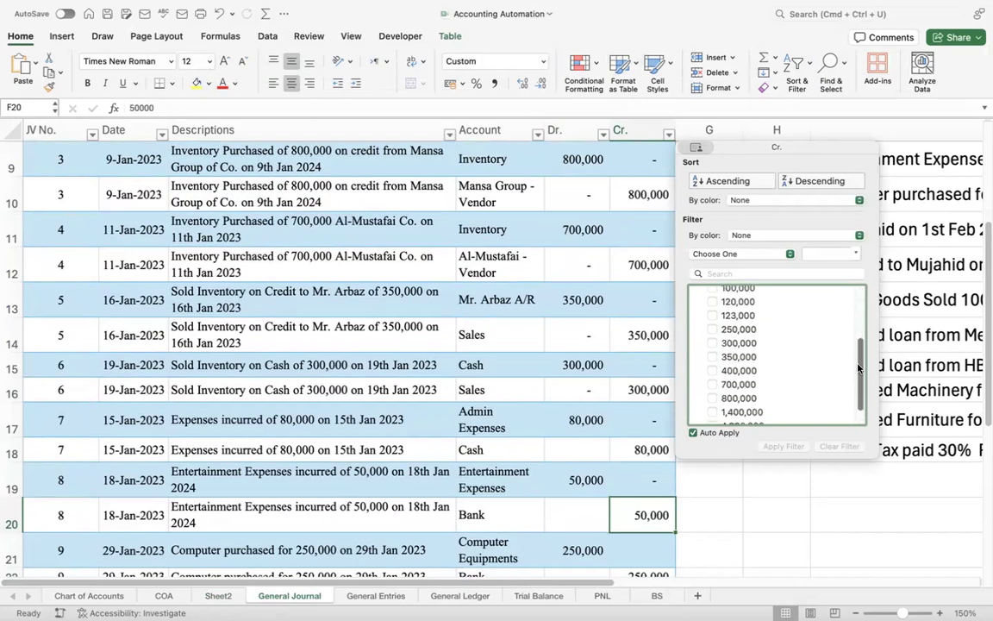
{"action": "scroll", "coordinate": [856, 401], "scroll_direction": "down", "scroll_amount": 1}
{"action": "left_click", "coordinate": [724, 412]}
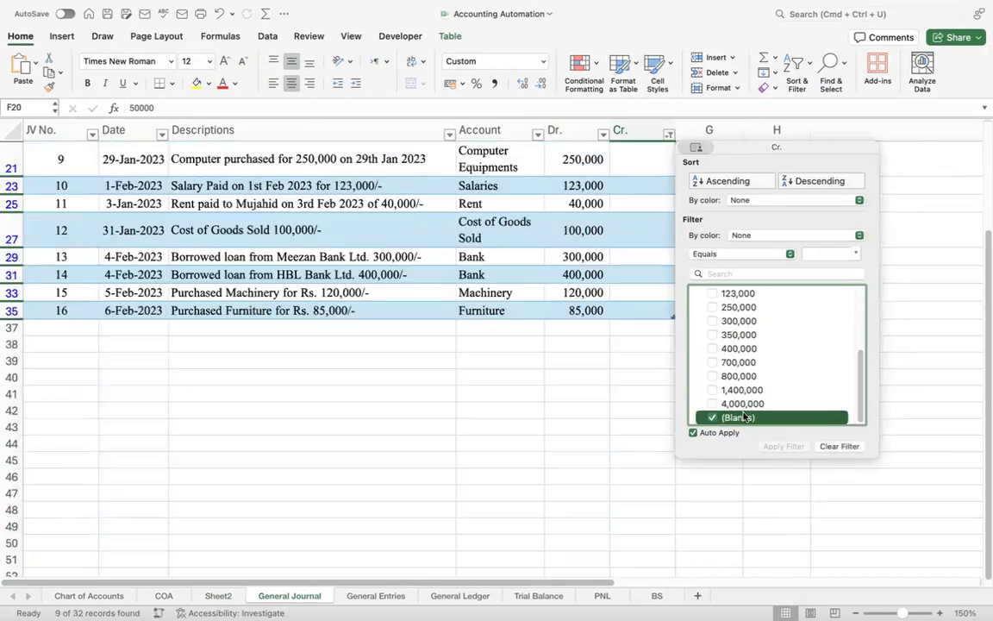
Enter 0 in all the blank Cr. cells of the filtered journal rows
{"action": "key", "text": "Up"}
{"action": "key", "text": "Up"}
{"action": "key", "text": "Up"}
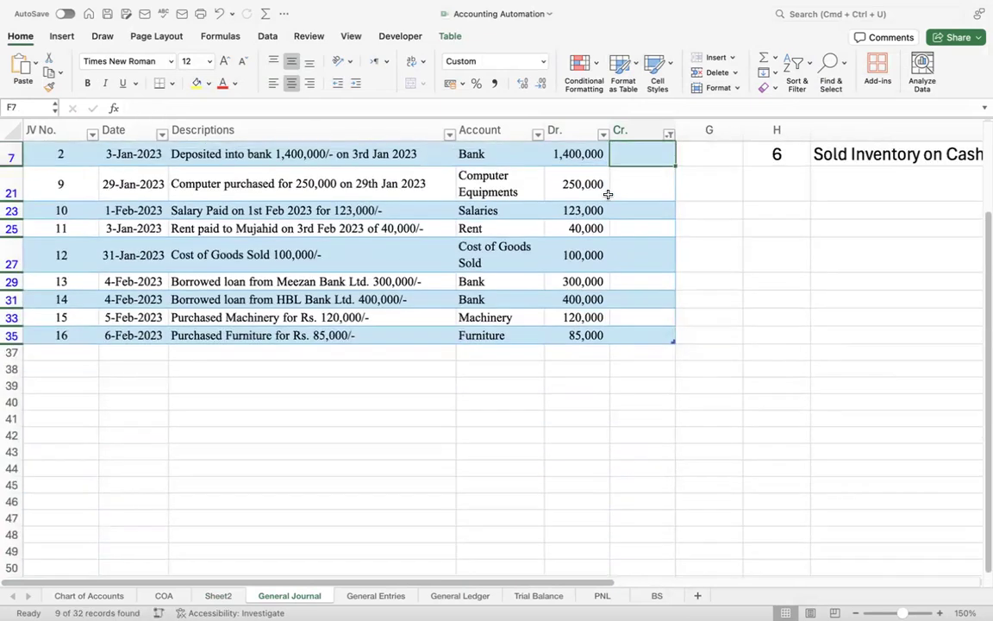
{"action": "key", "text": "Down"}
{"action": "key", "text": "Down"}
{"action": "type", "text": "0 0 0 0 0 0 0 0 0"}
Set the Cr. column's filter back to all values so every journal row is shown
{"action": "key", "text": "Up"}
{"action": "key", "text": "Up"}
{"action": "key", "text": "Up"}
{"action": "key", "text": "Up"}
{"action": "key", "text": "Up"}
{"action": "key", "text": "Up"}
{"action": "key", "text": "Up"}
{"action": "key", "text": "Up"}
{"action": "key", "text": "Up"}
{"action": "key", "text": "Up"}
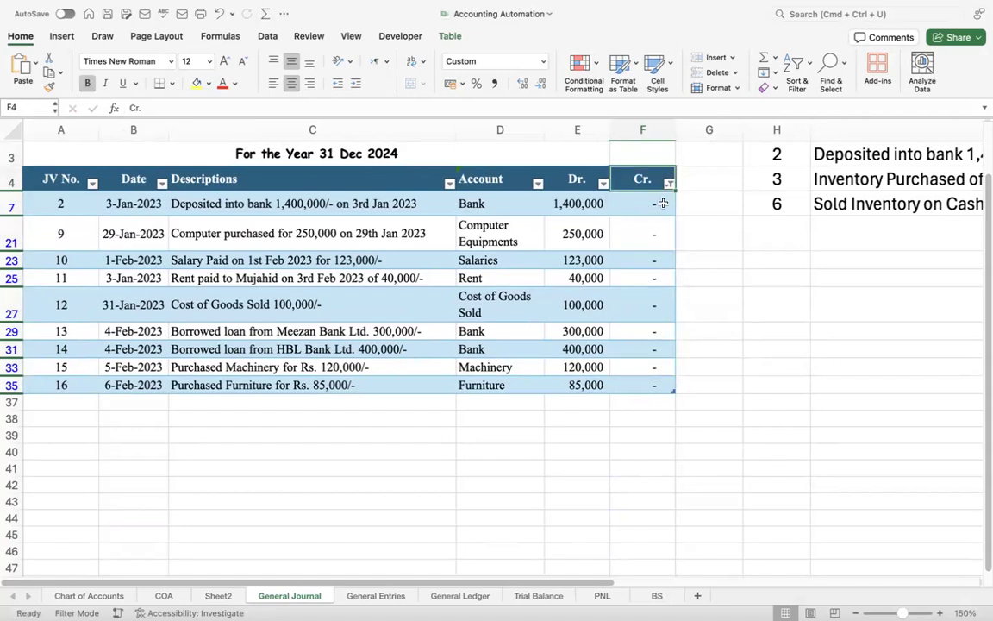
{"action": "left_click", "coordinate": [669, 182]}
{"action": "left_click", "coordinate": [709, 348]}
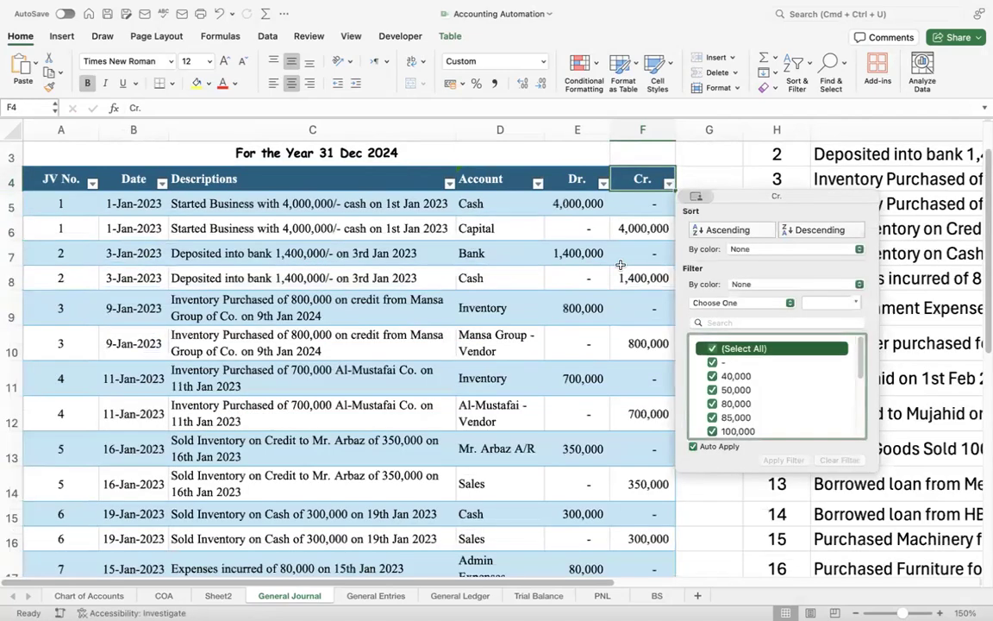
{"action": "left_click", "coordinate": [620, 265]}
Filter the Dr. column of the General Journal to show only blank cells
{"action": "left_click", "coordinate": [603, 184]}
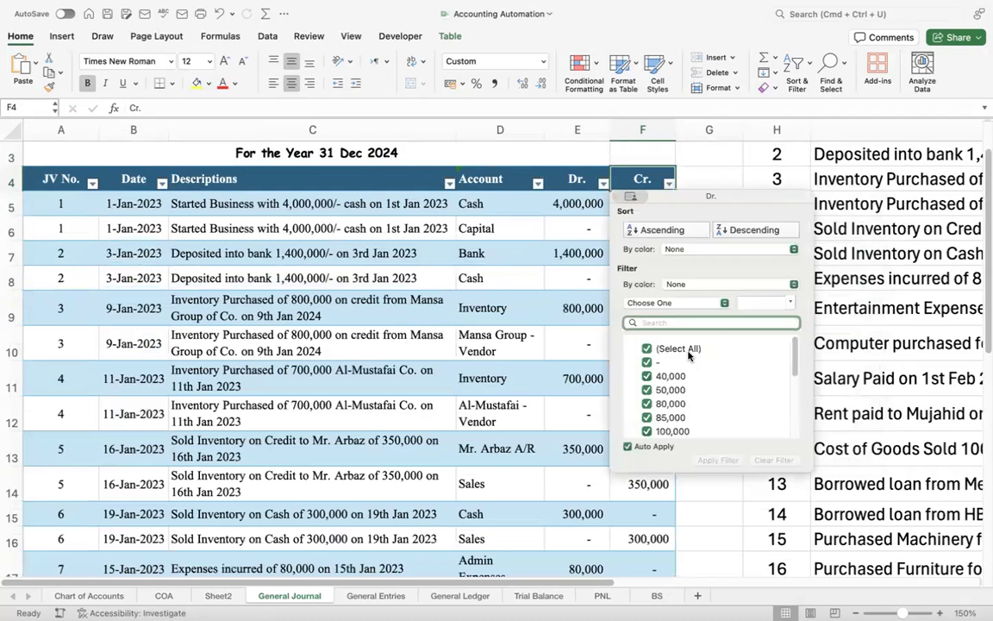
{"action": "left_click", "coordinate": [664, 348]}
{"action": "scroll", "coordinate": [716, 405], "scroll_direction": "down", "scroll_amount": 5}
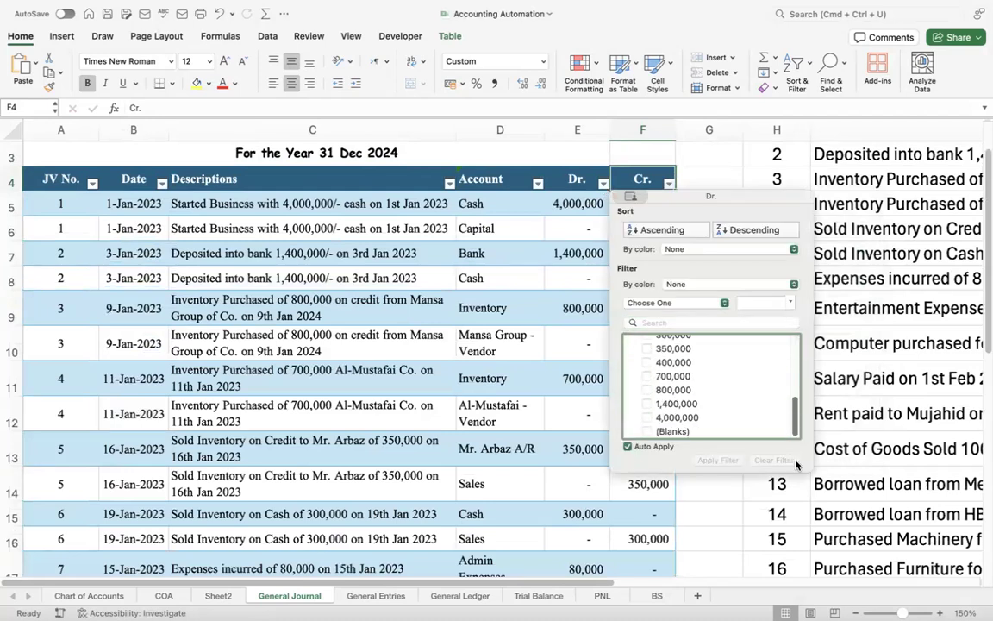
{"action": "left_click", "coordinate": [683, 431]}
Enter 0 in all the blank Dr. cells of the filtered journal rows
{"action": "left_click", "coordinate": [566, 330]}
{"action": "double_click", "coordinate": [566, 330]}
{"action": "key", "text": "Up"}
{"action": "key", "text": "Up"}
{"action": "key", "text": "Up"}
{"action": "key", "text": "Up"}
{"action": "key", "text": "Up"}
{"action": "key", "text": "Up"}
{"action": "key", "text": "Up"}
{"action": "key", "text": "Down"}
{"action": "type", "text": "0"}
{"action": "key", "text": "Return"}
{"action": "type", "text": "0"}
{"action": "key", "text": "Return"}
{"action": "type", "text": "0"}
{"action": "key", "text": "Return"}
{"action": "type", "text": "0"}
{"action": "key", "text": "Return"}
{"action": "type", "text": "0"}
{"action": "key", "text": "Return"}
{"action": "type", "text": "0"}
{"action": "key", "text": "Return"}
{"action": "type", "text": "0"}
{"action": "key", "text": "Return"}
{"action": "key", "text": "0"}
{"action": "key", "text": "Return"}
{"action": "type", "text": "0"}
{"action": "key", "text": "Return"}
{"action": "type", "text": "0"}
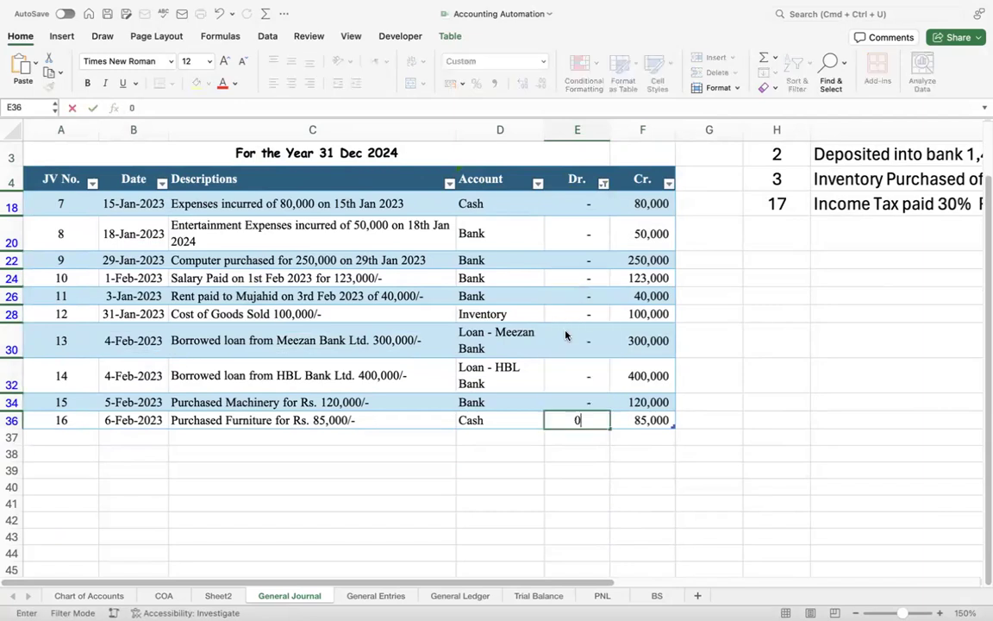
{"action": "key", "text": "Return"}
Set the Dr. column's filter back to all values so every journal row is shown
{"action": "left_click", "coordinate": [603, 183]}
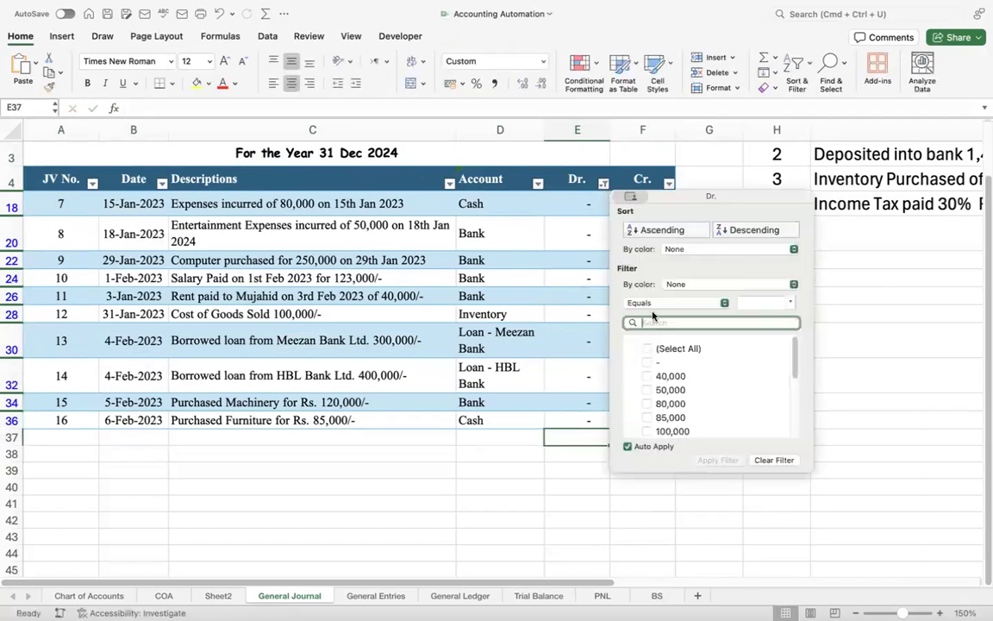
{"action": "left_click", "coordinate": [649, 348]}
{"action": "left_click", "coordinate": [428, 382]}
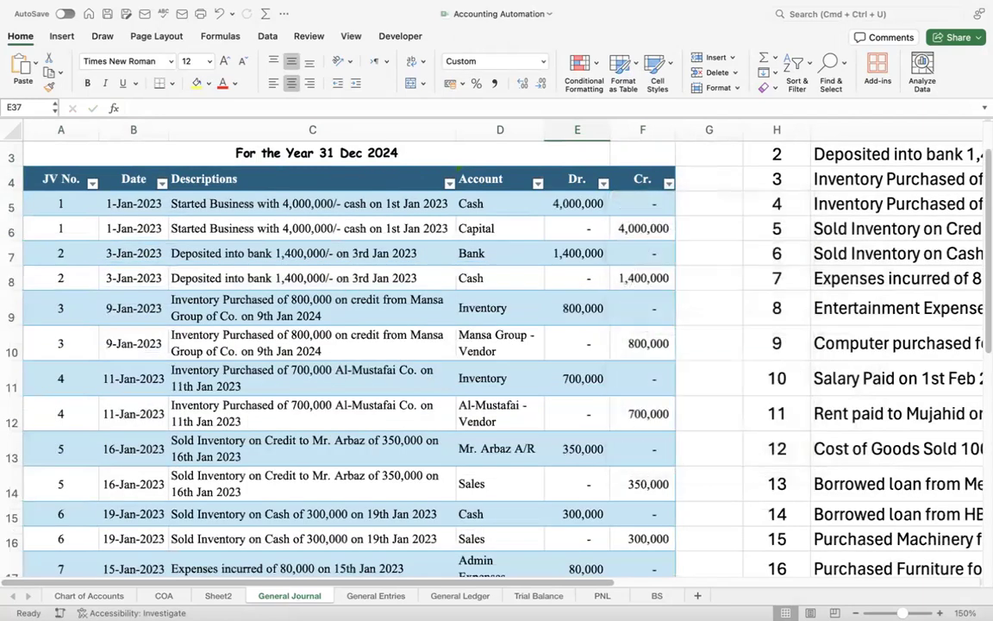
Refresh all data so the PivotTable ledger on Sheet2 picks up the journal's zero entries
{"action": "left_click", "coordinate": [218, 596]}
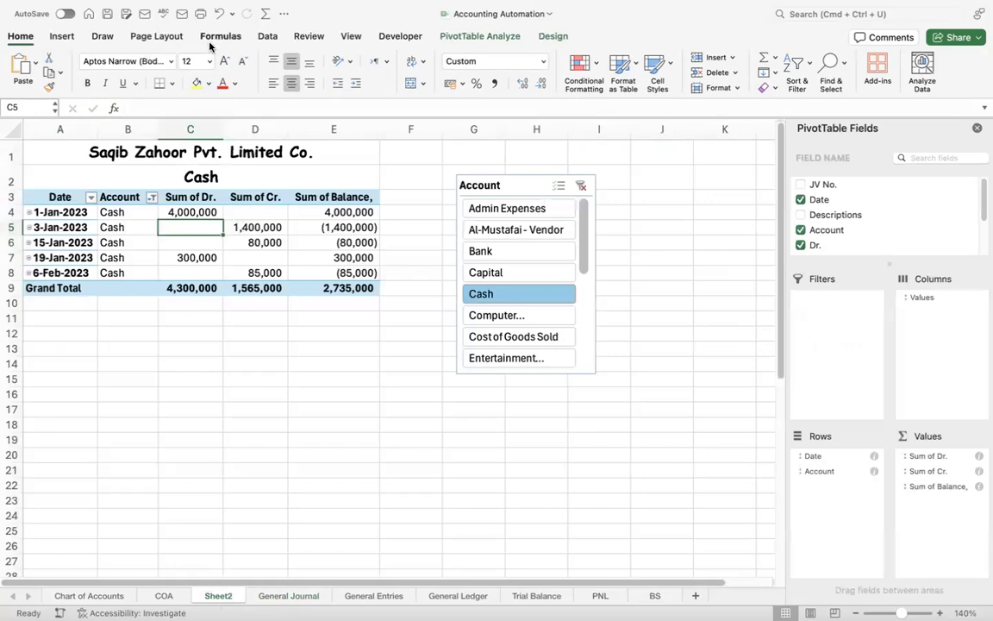
{"action": "left_click", "coordinate": [269, 39]}
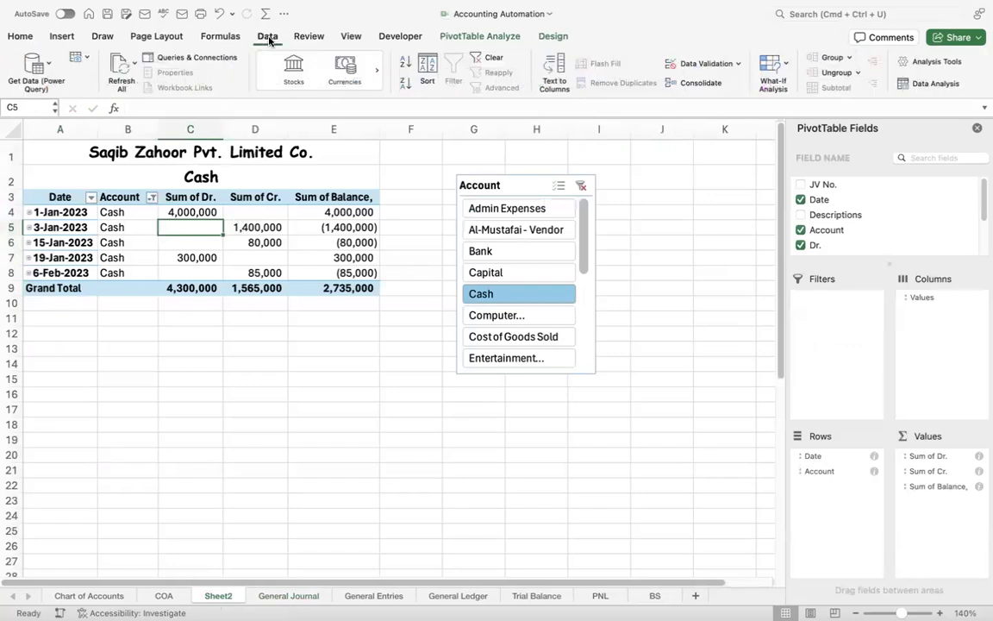
{"action": "left_click", "coordinate": [133, 64]}
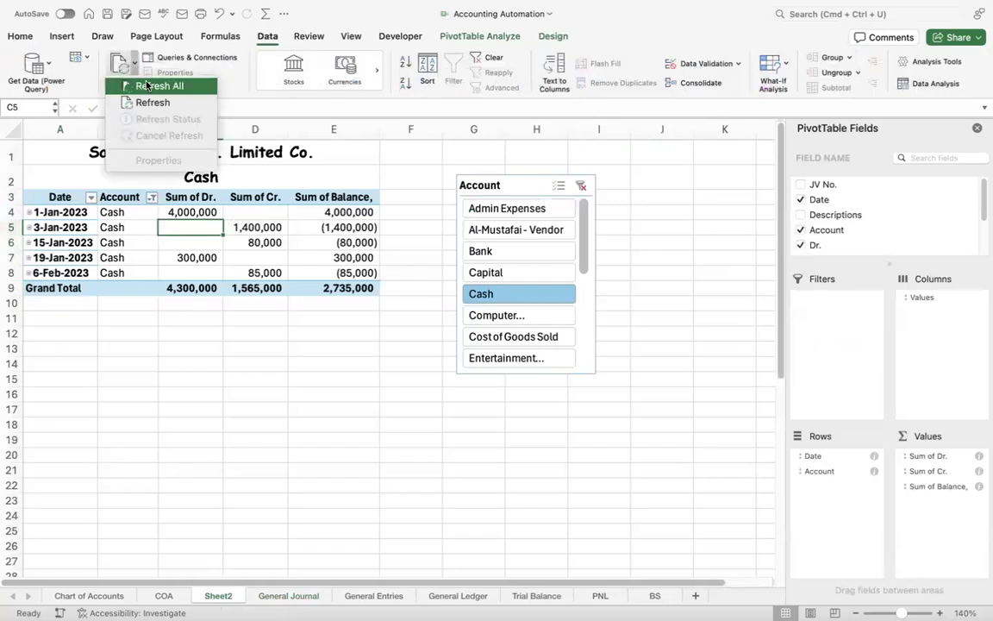
{"action": "left_click", "coordinate": [148, 84]}
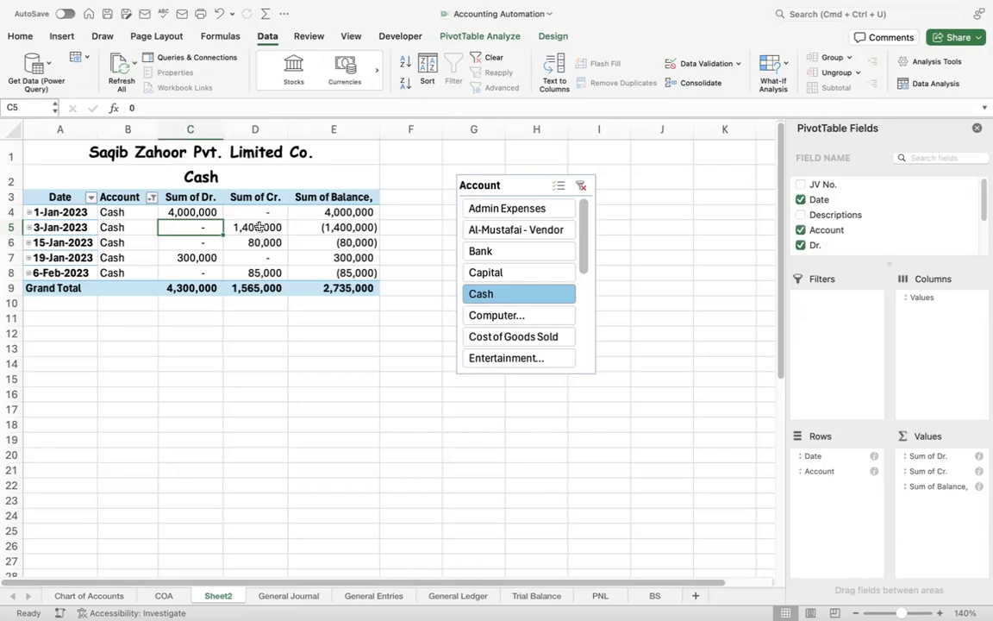
Clear the Account slicer's filter and view the ledger for the Bank account only
{"action": "left_click", "coordinate": [581, 187]}
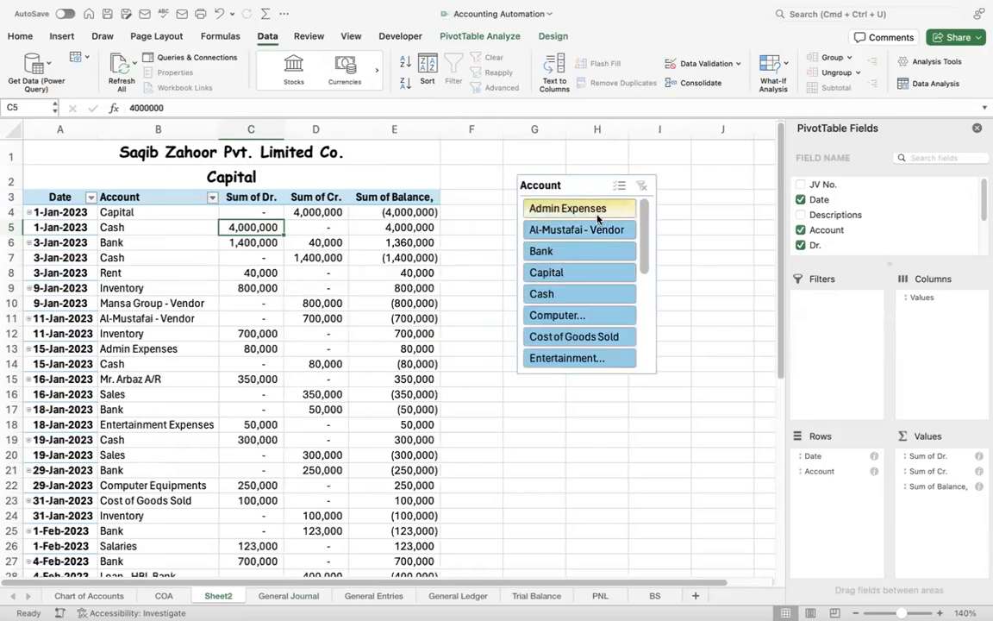
{"action": "left_click", "coordinate": [555, 253]}
{"action": "left_click", "coordinate": [192, 261]}
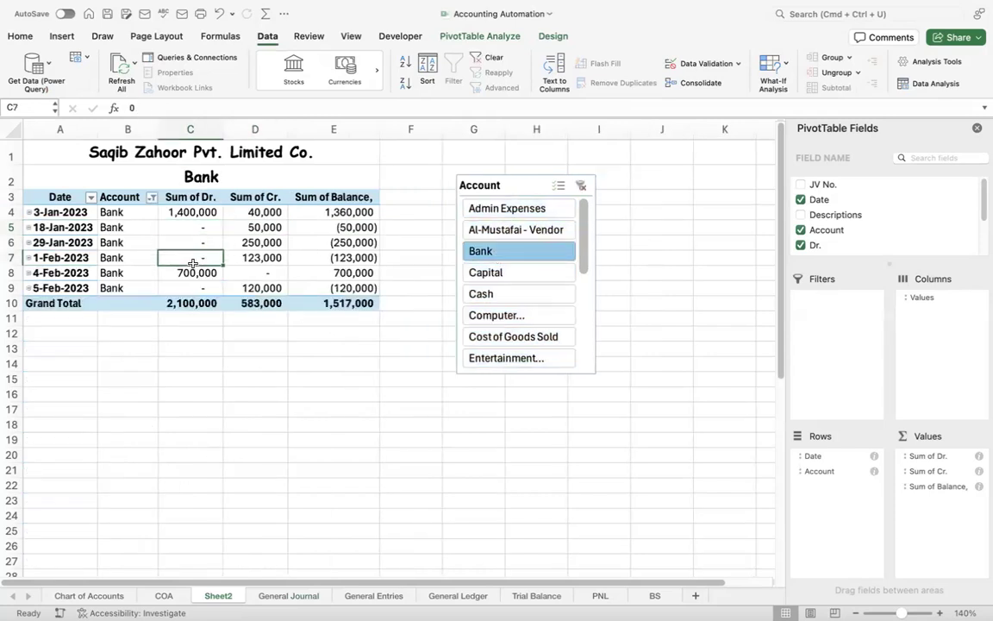
Try a light blue PivotTable style with thin cell borders on the ledger
{"action": "left_click", "coordinate": [454, 38]}
{"action": "left_click", "coordinate": [548, 37]}
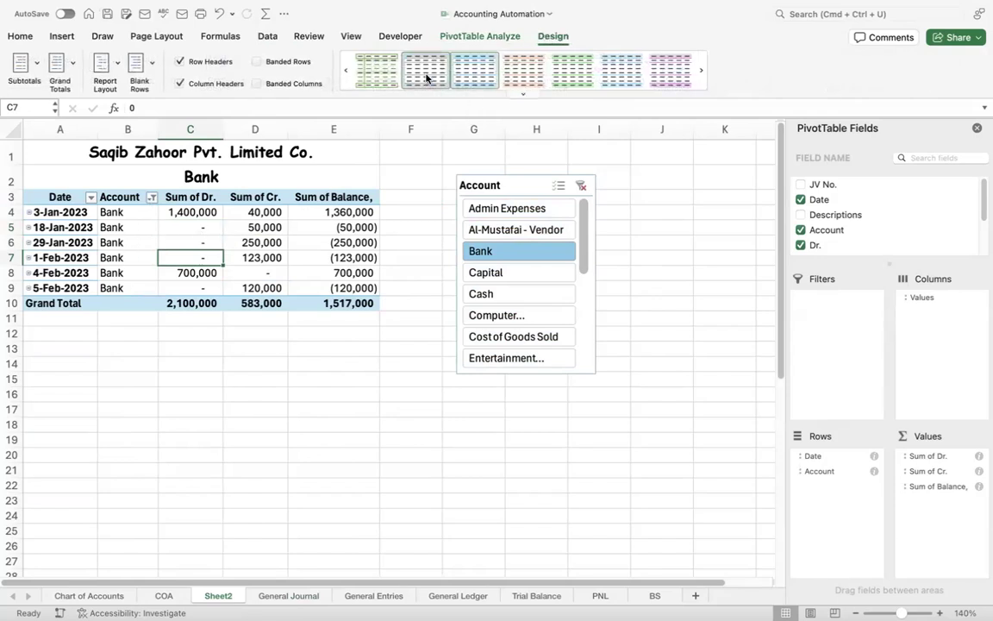
{"action": "left_click", "coordinate": [701, 74]}
{"action": "left_click", "coordinate": [701, 74]}
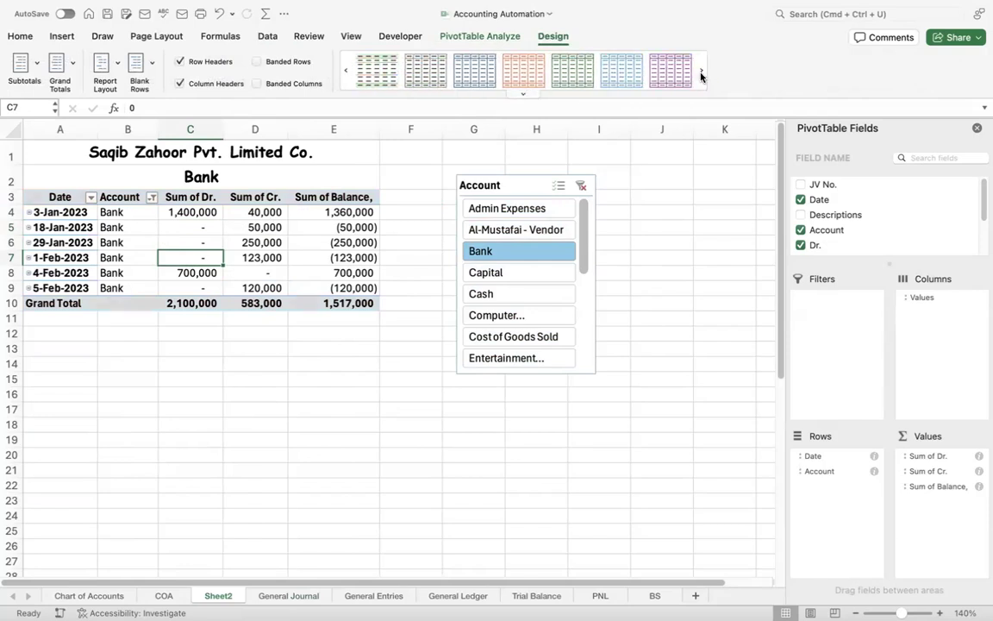
{"action": "left_click", "coordinate": [616, 85]}
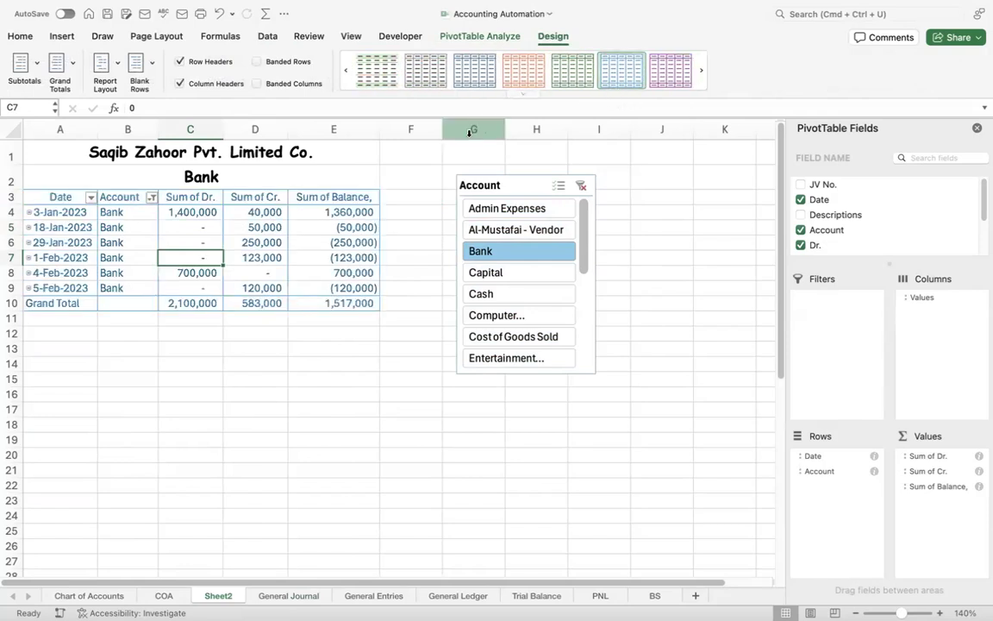
Compare the green and blue fully shaded PivotTable styles and apply the green one to the ledger
{"action": "left_click", "coordinate": [702, 76]}
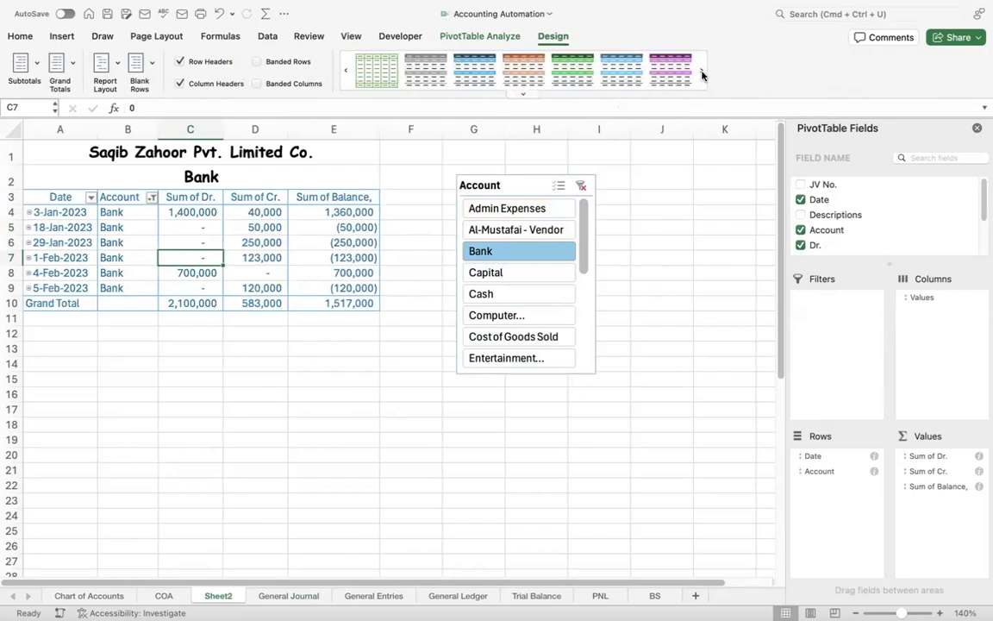
{"action": "left_click", "coordinate": [702, 76]}
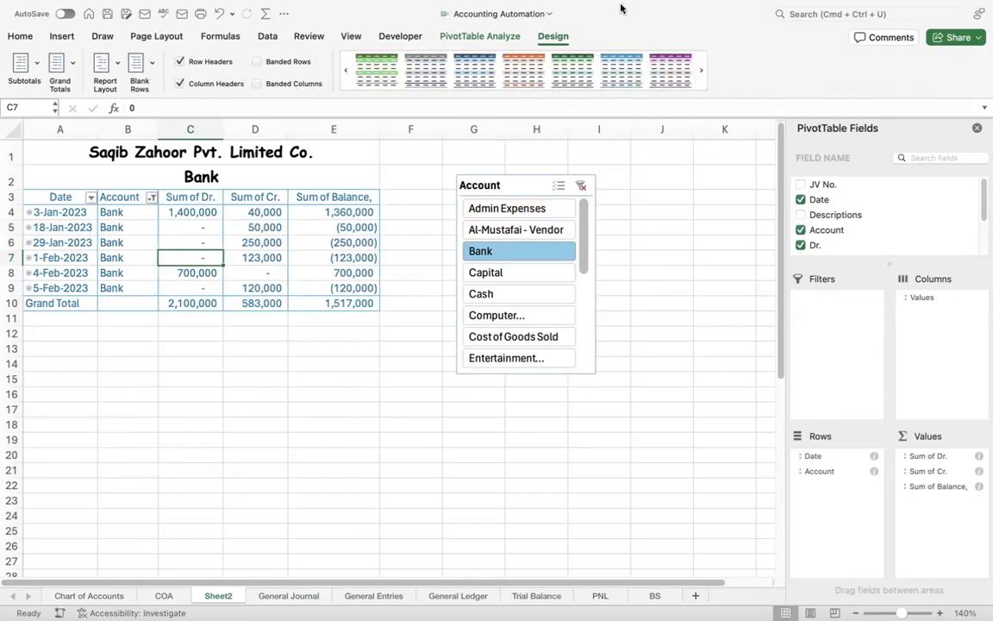
{"action": "left_click", "coordinate": [701, 74]}
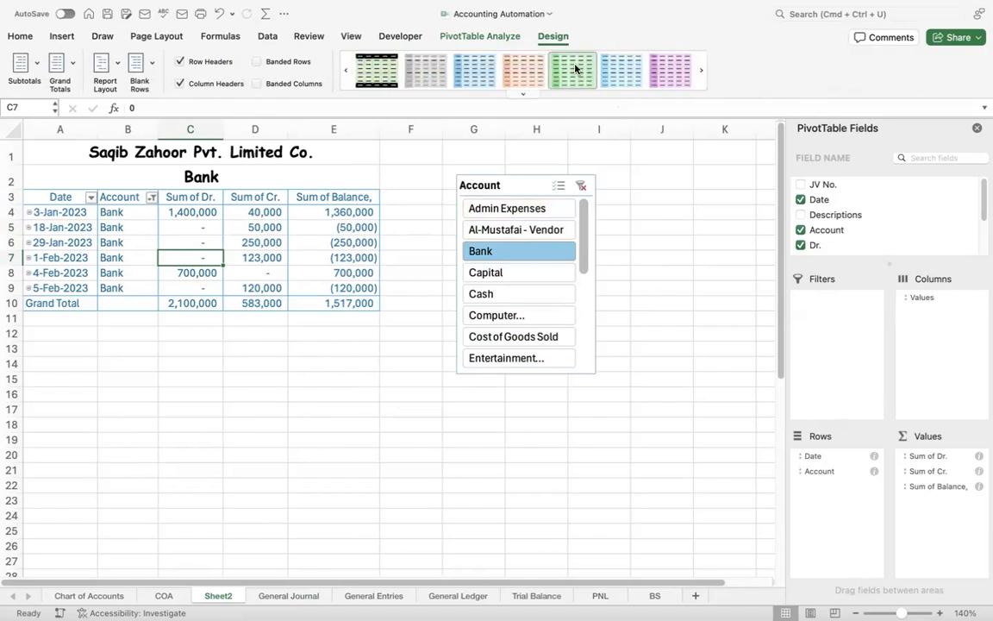
{"action": "left_click", "coordinate": [574, 69]}
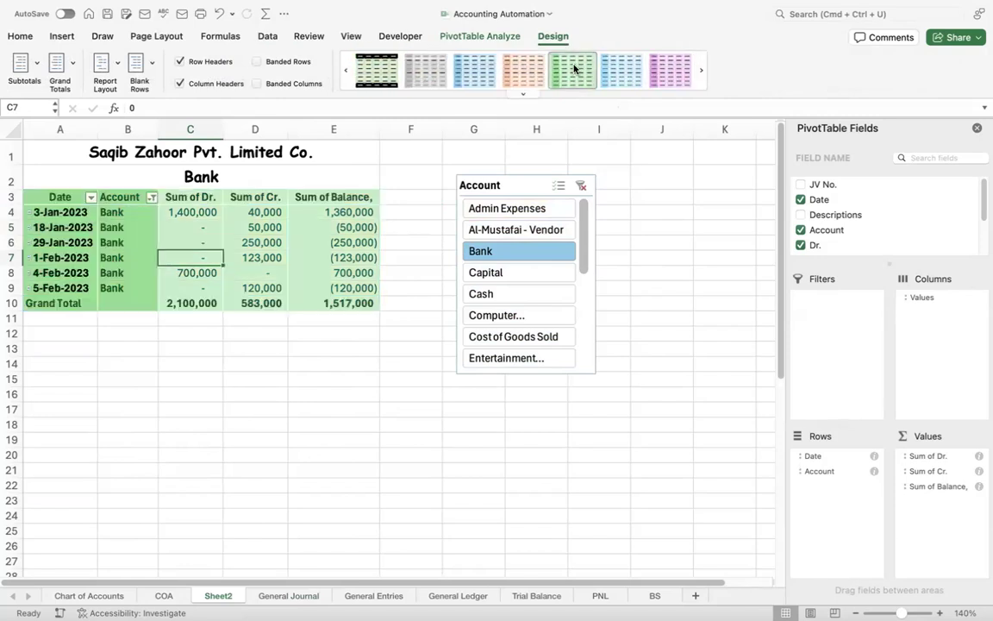
{"action": "left_click", "coordinate": [626, 69]}
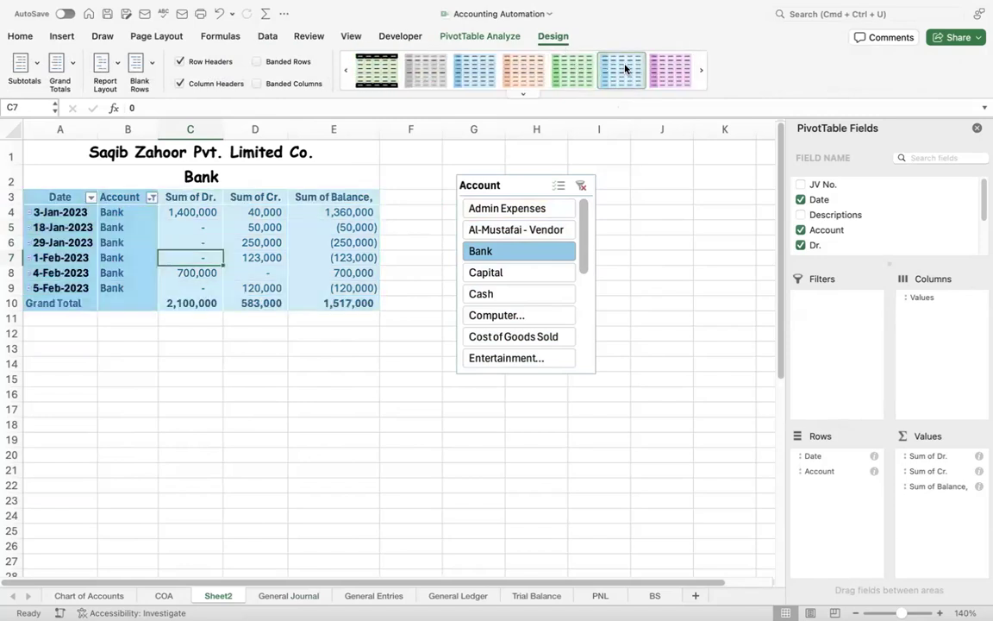
{"action": "left_click", "coordinate": [572, 72]}
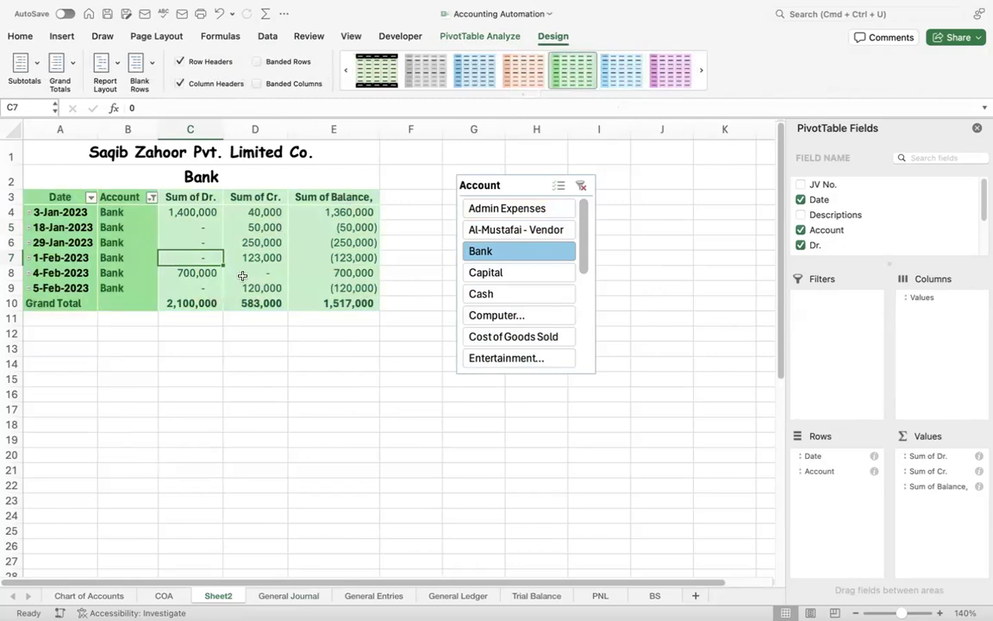
Use the Account slicer to show the Capital ledger and switch it to the Cash ledger
{"action": "left_click", "coordinate": [249, 394]}
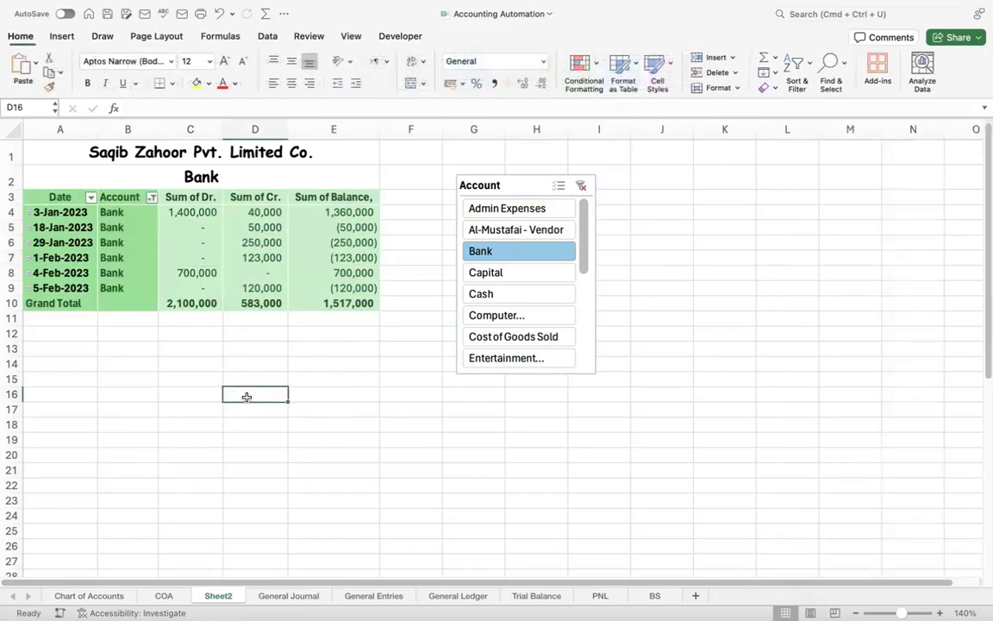
{"action": "left_click", "coordinate": [503, 274]}
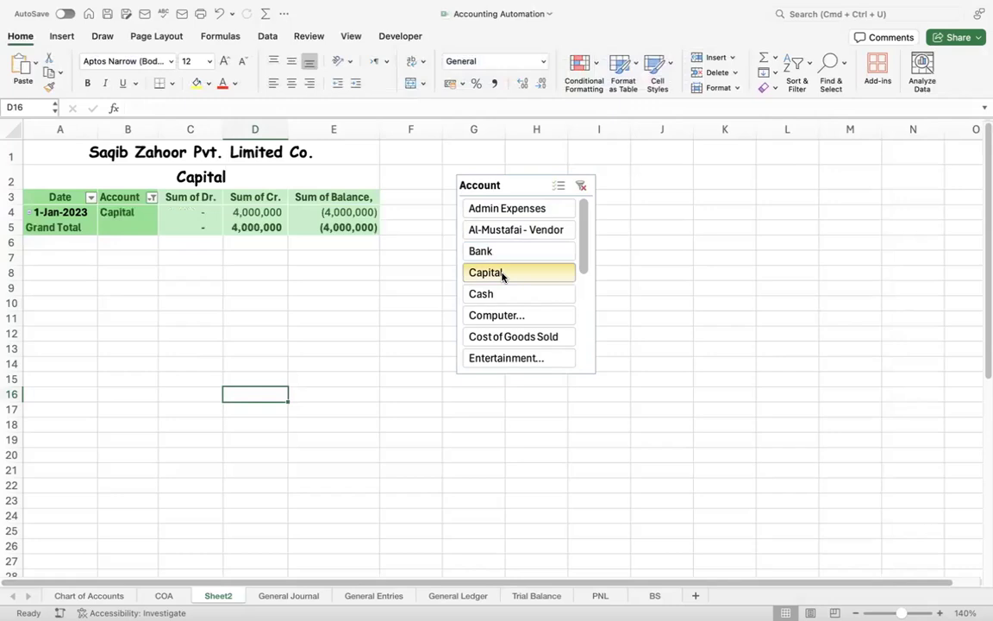
{"action": "left_click", "coordinate": [500, 293]}
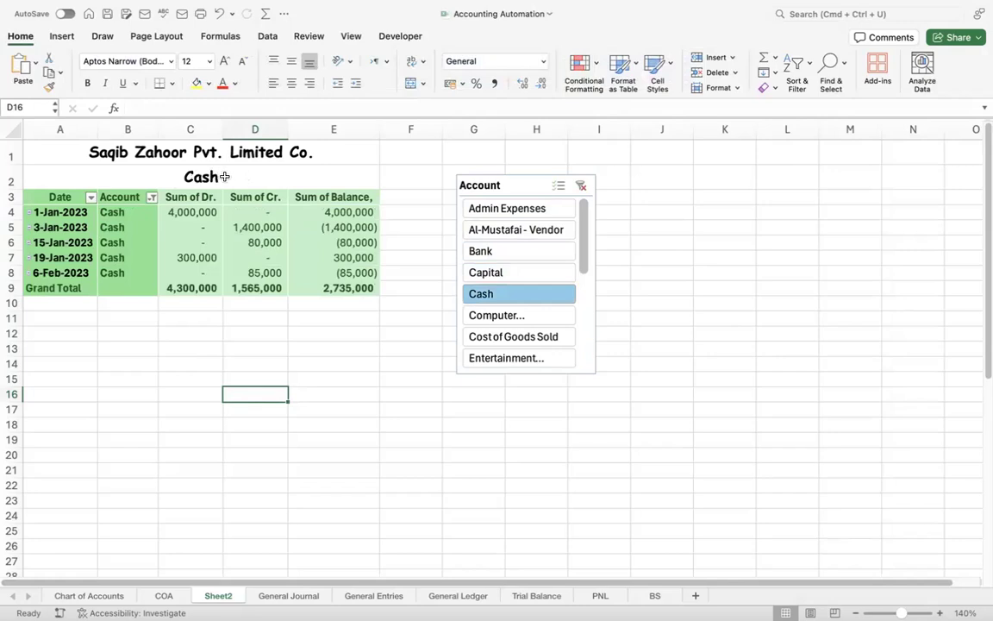
Rename the Sheet2 worksheet as GL
{"action": "right_click", "coordinate": [218, 594]}
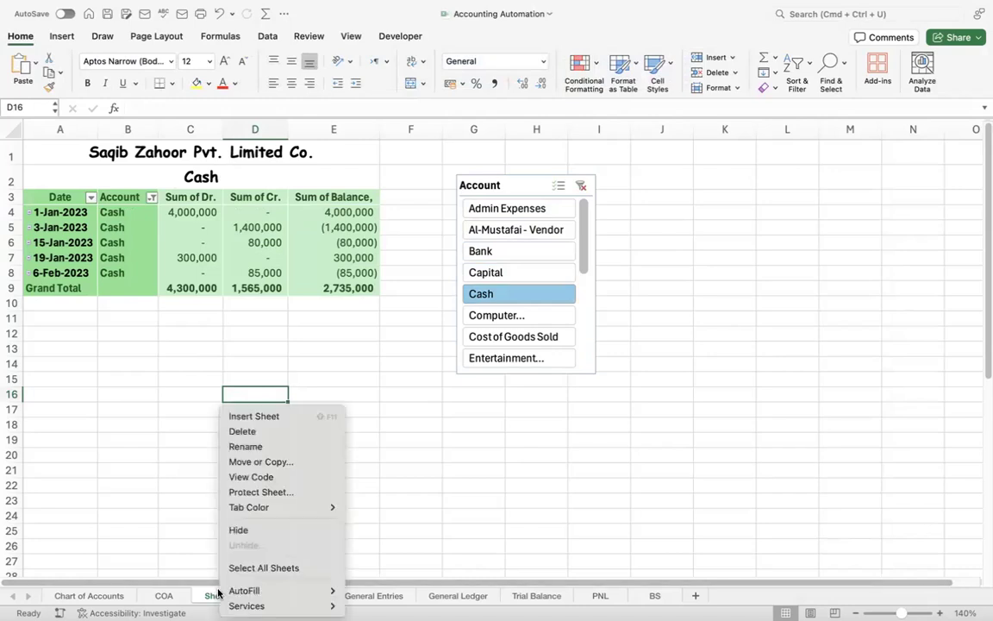
{"action": "left_click", "coordinate": [245, 446]}
{"action": "type", "text": "GL]"}
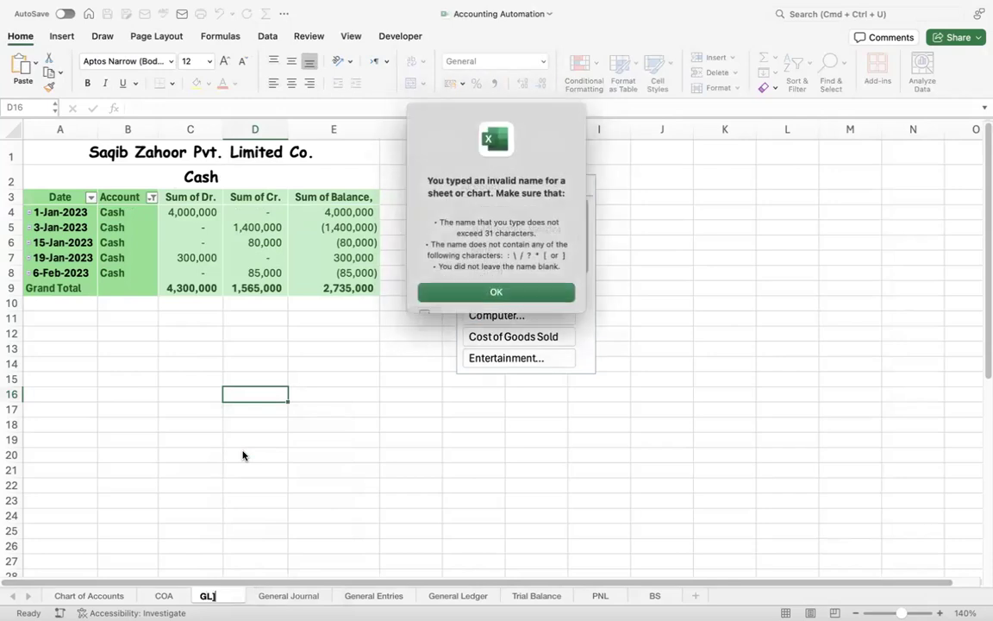
{"action": "left_click", "coordinate": [459, 291]}
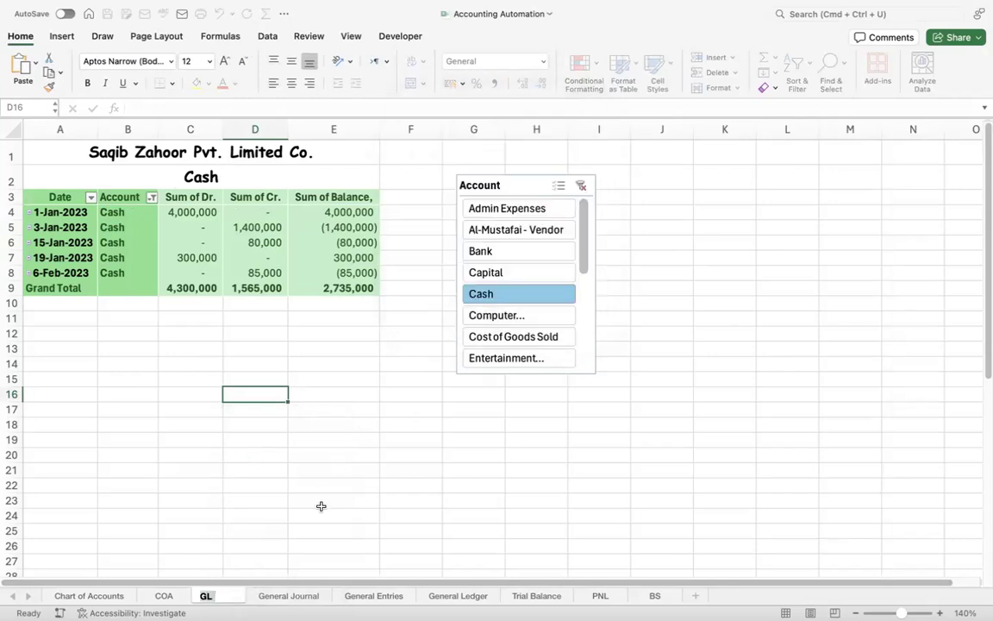
{"action": "left_click", "coordinate": [312, 503]}
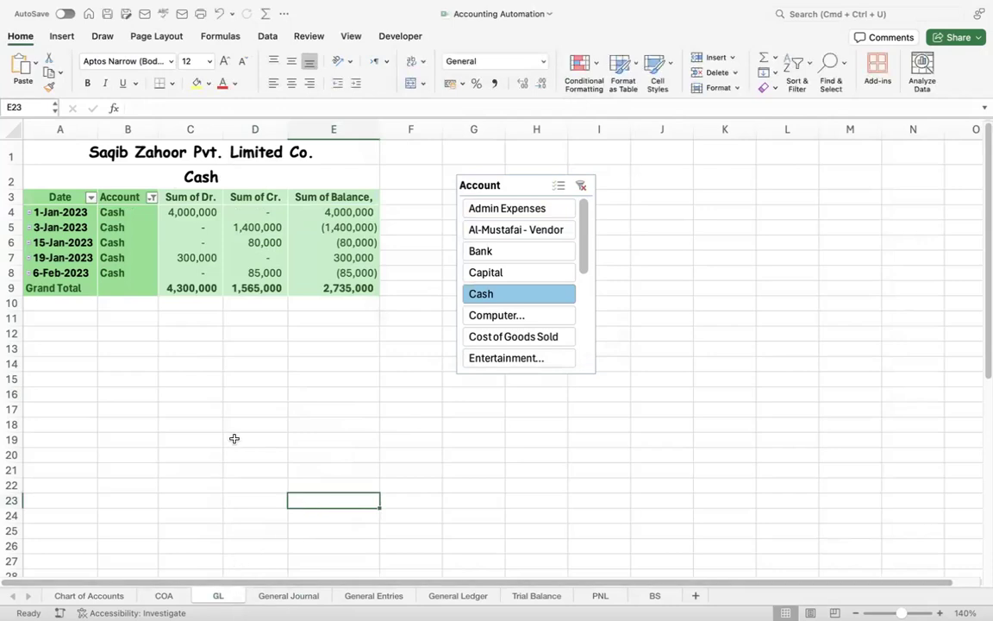
Create a copy of the GL sheet in the same workbook, placed before GL
{"action": "left_click", "coordinate": [191, 273]}
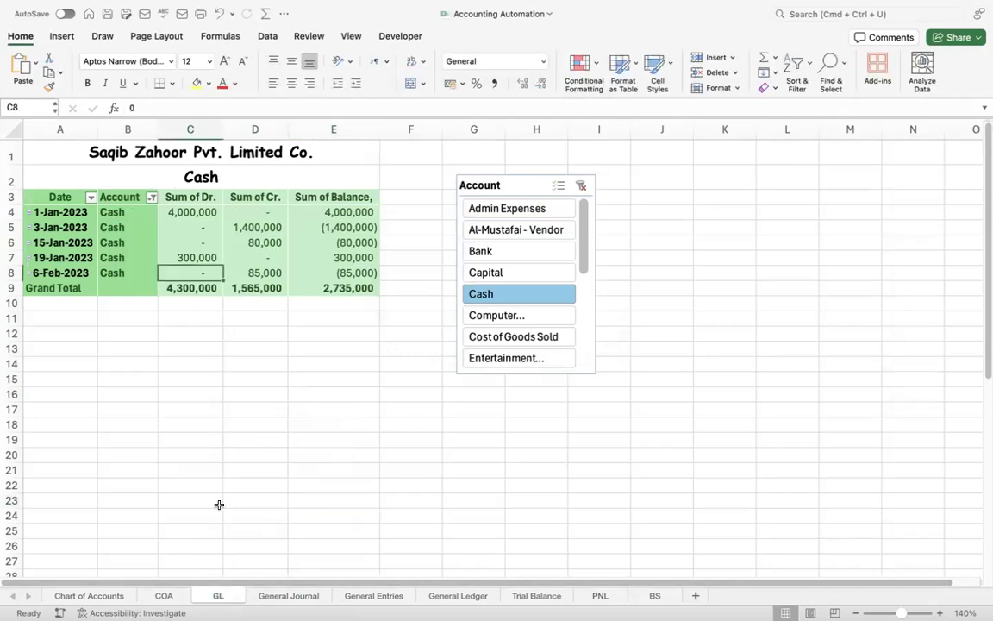
{"action": "right_click", "coordinate": [223, 598]}
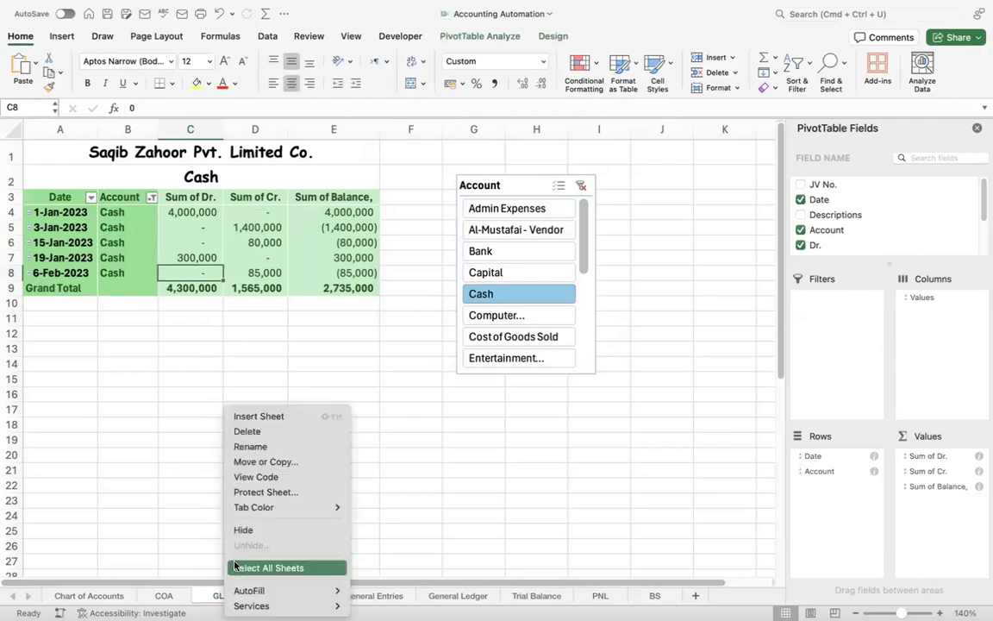
{"action": "left_click", "coordinate": [257, 462]}
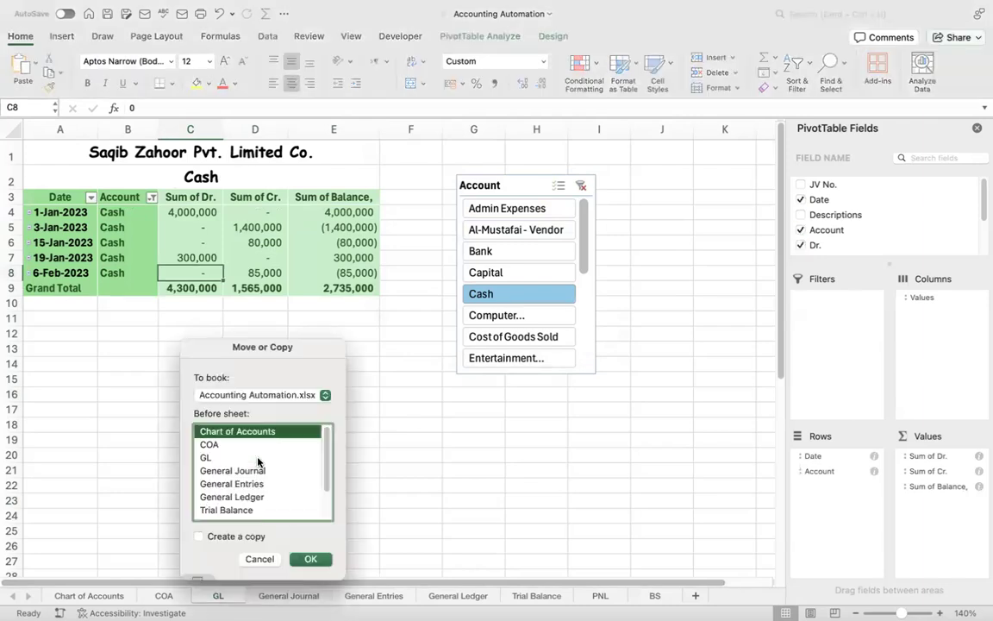
{"action": "left_click", "coordinate": [212, 457]}
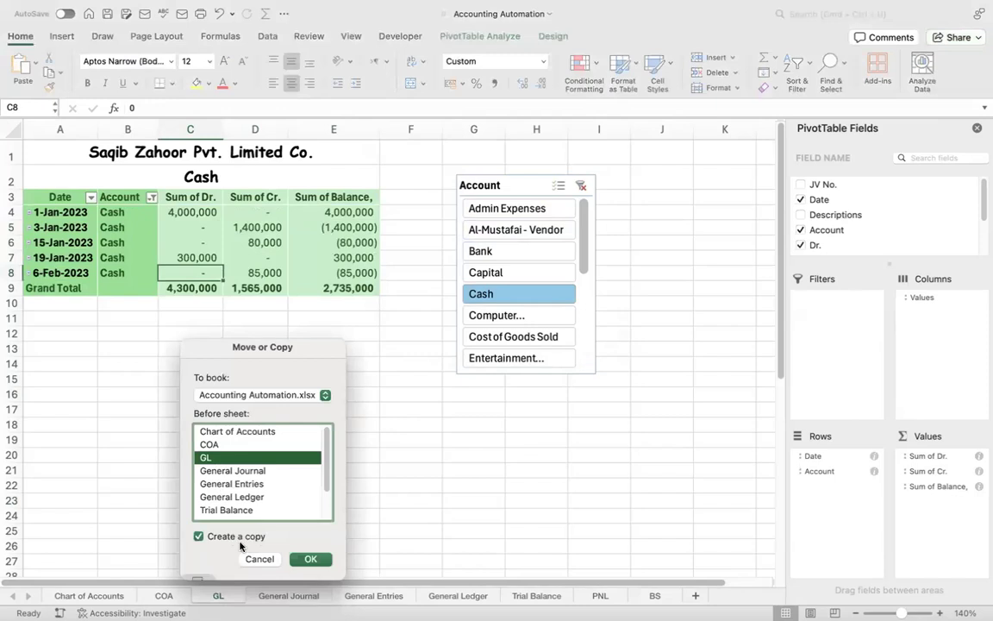
{"action": "left_click", "coordinate": [303, 559]}
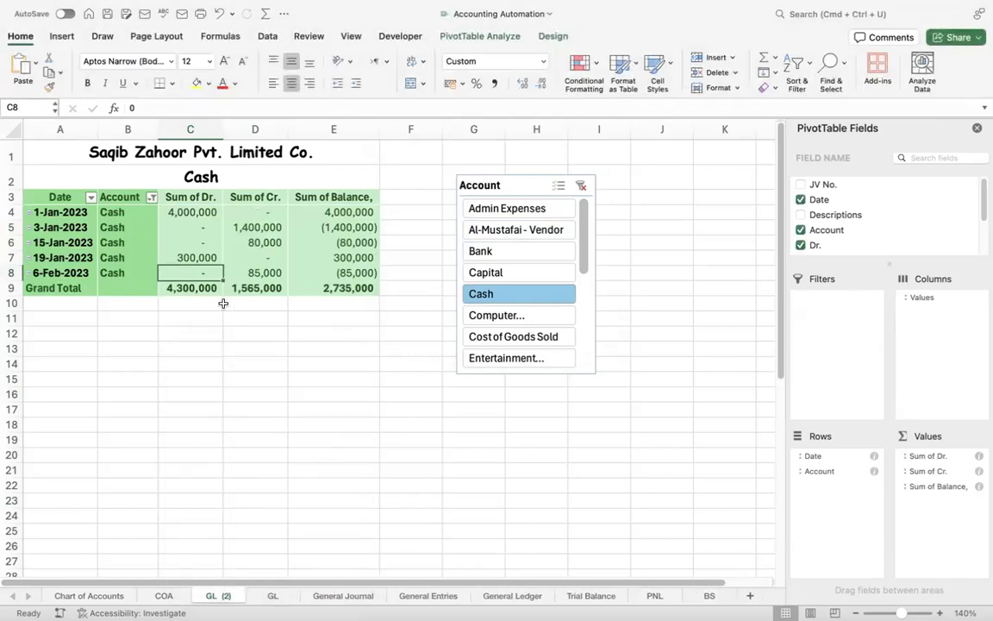
On the copied GL (2) sheet, clear the Account slicer's filter and remove the slicer by cutting it
{"action": "left_click", "coordinate": [297, 384]}
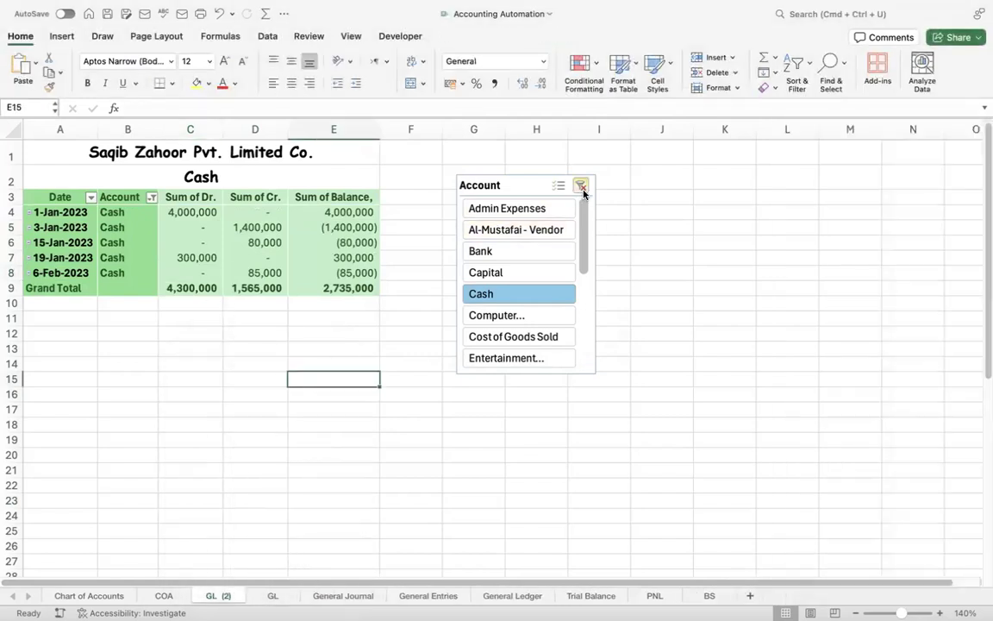
{"action": "left_click", "coordinate": [581, 186]}
{"action": "left_click", "coordinate": [594, 189]}
{"action": "right_click", "coordinate": [596, 190]}
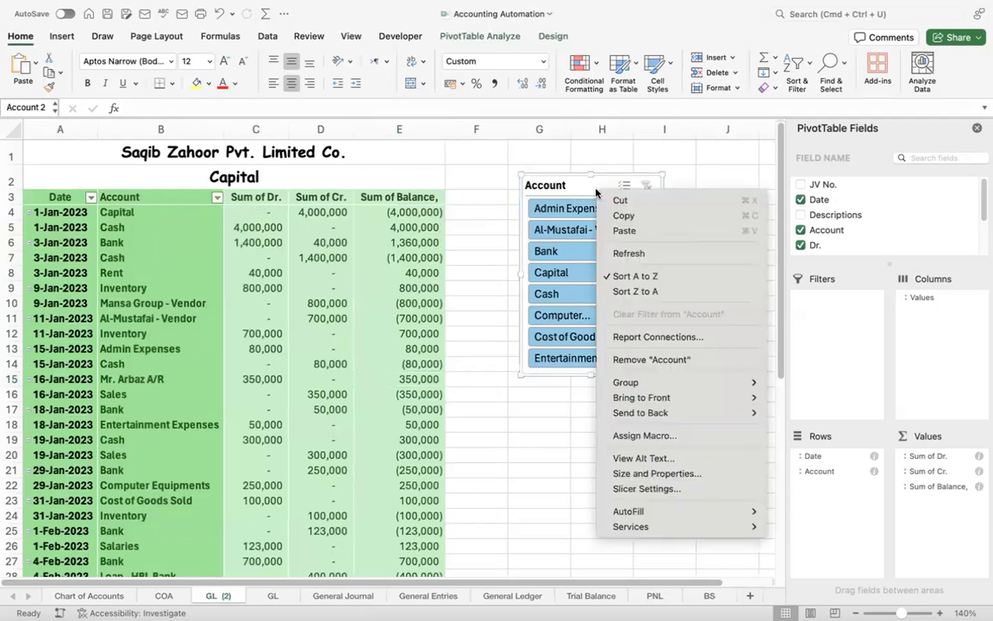
{"action": "left_click", "coordinate": [618, 205]}
{"action": "left_click", "coordinate": [551, 332]}
{"action": "left_click", "coordinate": [321, 303]}
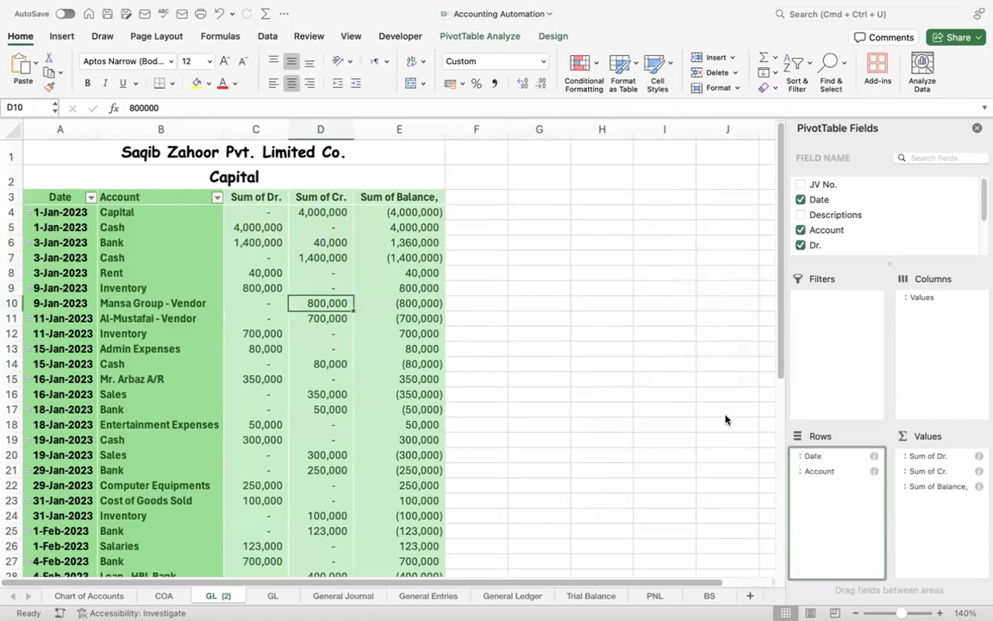
Remove the Date field from the PivotTable's rows on the GL (2) sheet, keeping only Account
{"action": "left_click_drag", "start_coordinate": [681, 382], "coordinate": [681, 378]}
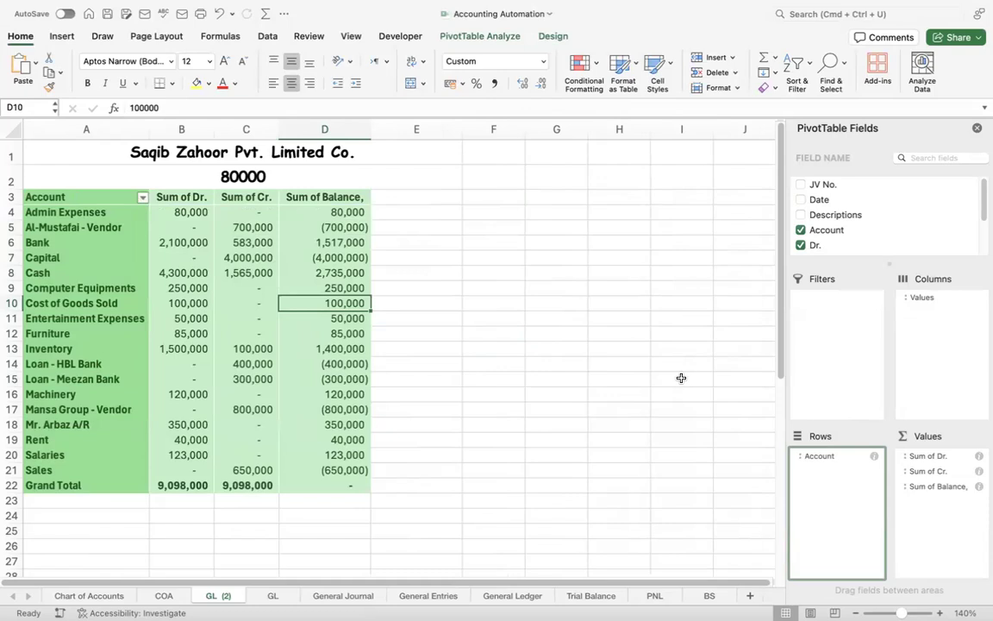
{"action": "left_click", "coordinate": [516, 454]}
{"action": "left_click", "coordinate": [272, 286]}
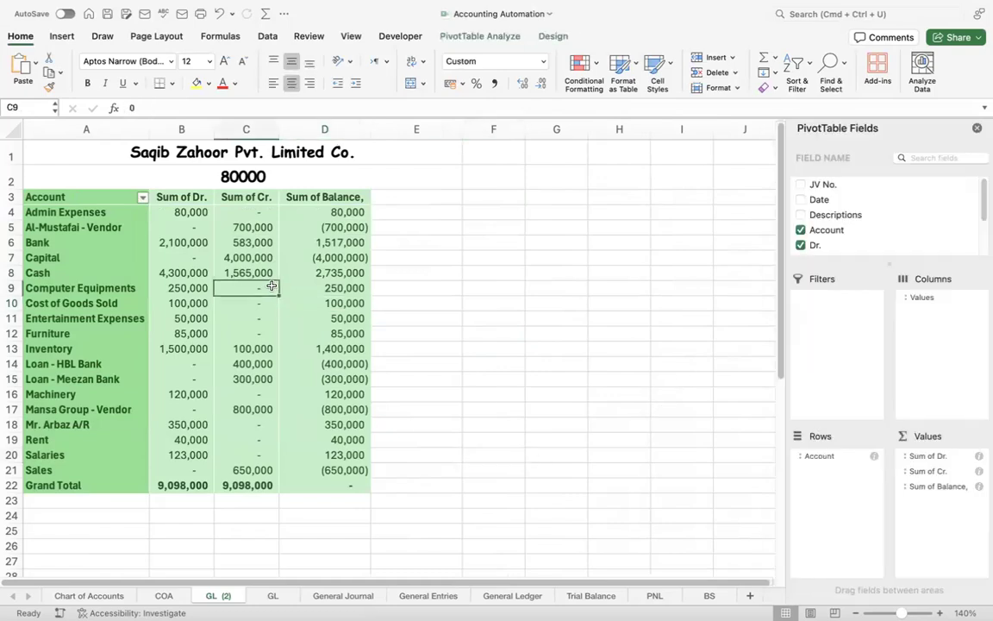
Replace the account title formula in merged cell A2 with the heading Trial Balance
{"action": "left_click", "coordinate": [233, 175]}
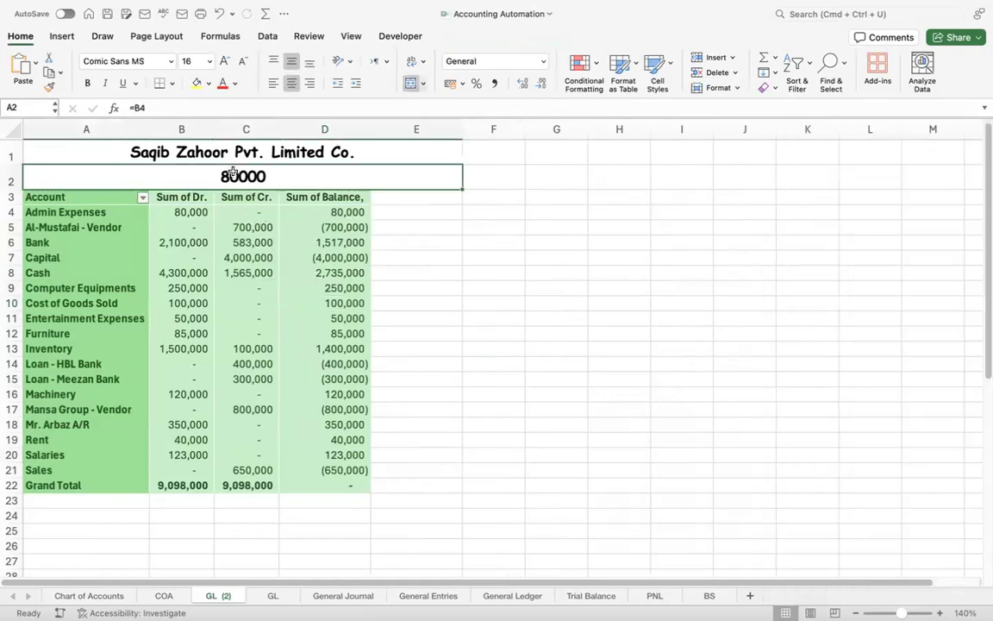
{"action": "key", "text": "Delete"}
{"action": "type", "text": "T"}
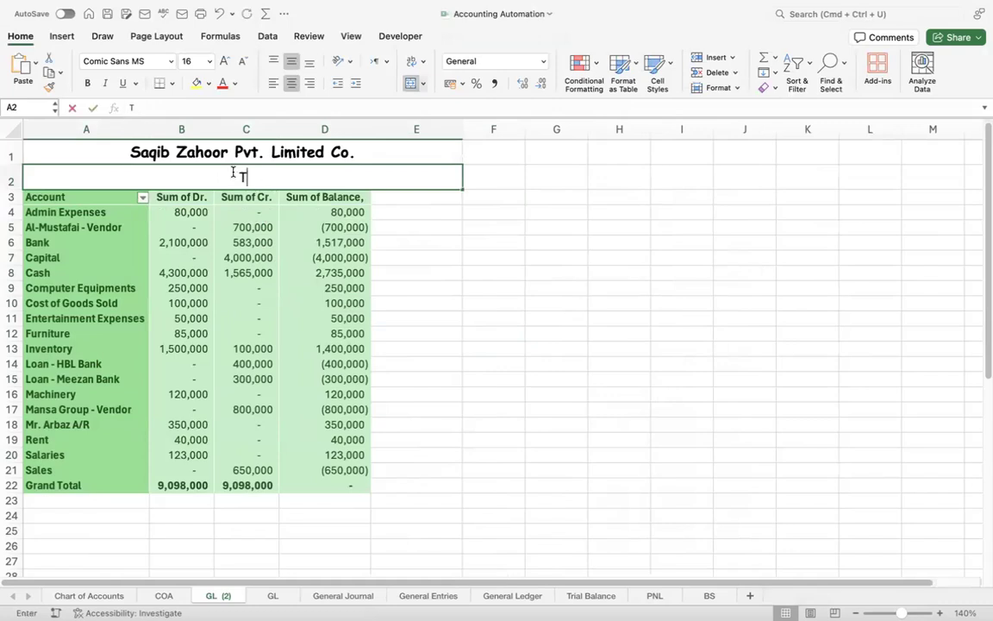
{"action": "type", "text": "rial Balance"}
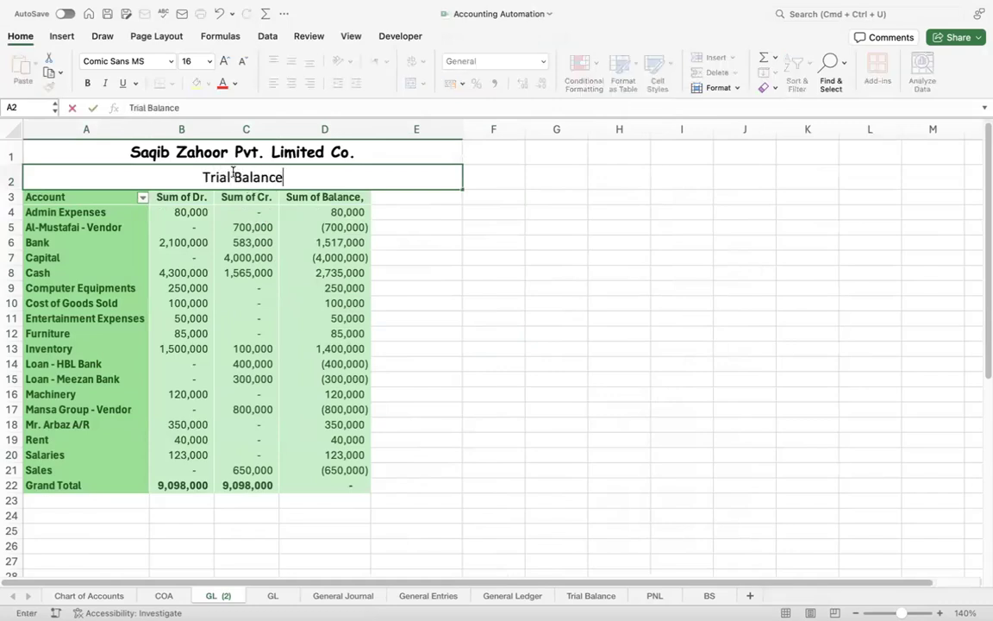
{"action": "key", "text": "Return"}
{"action": "key", "text": "Up"}
{"action": "key", "text": "Right"}
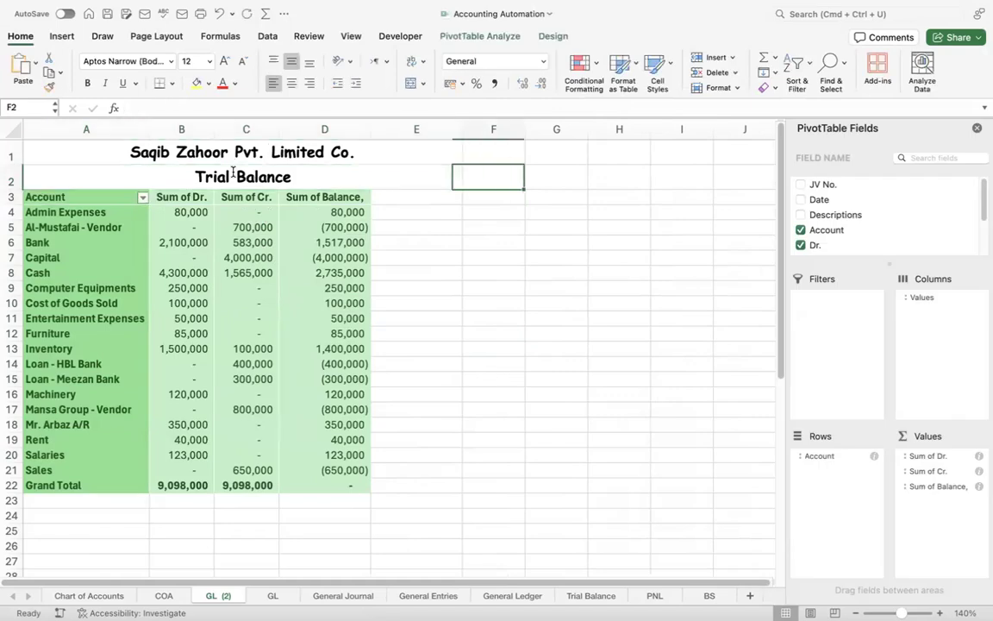
Unmerge the company name heading in row 1 and merge and center it across A1:D1
{"action": "left_click", "coordinate": [233, 172]}
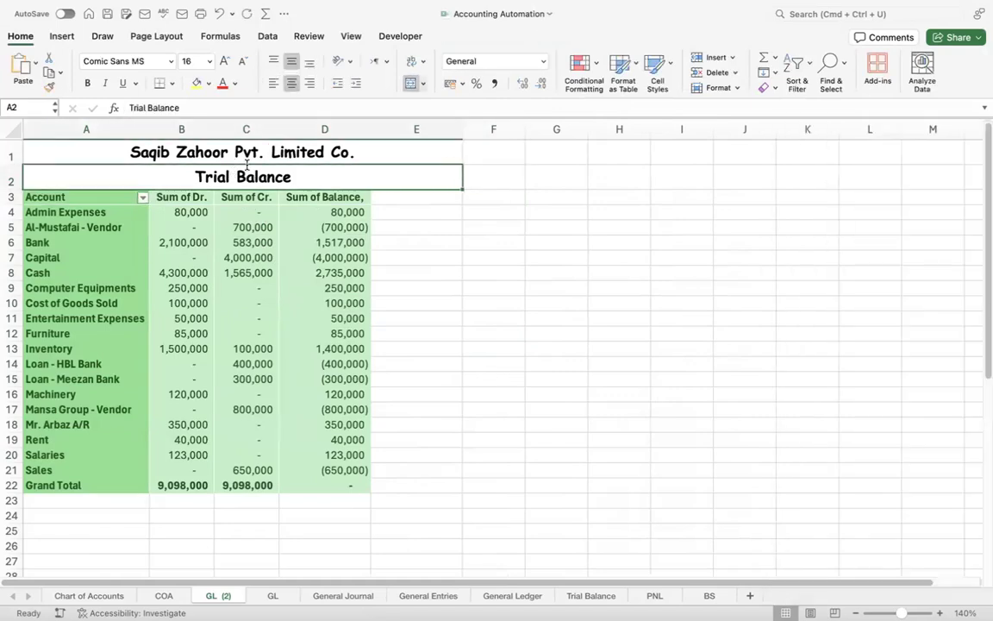
{"action": "left_click", "coordinate": [274, 143]}
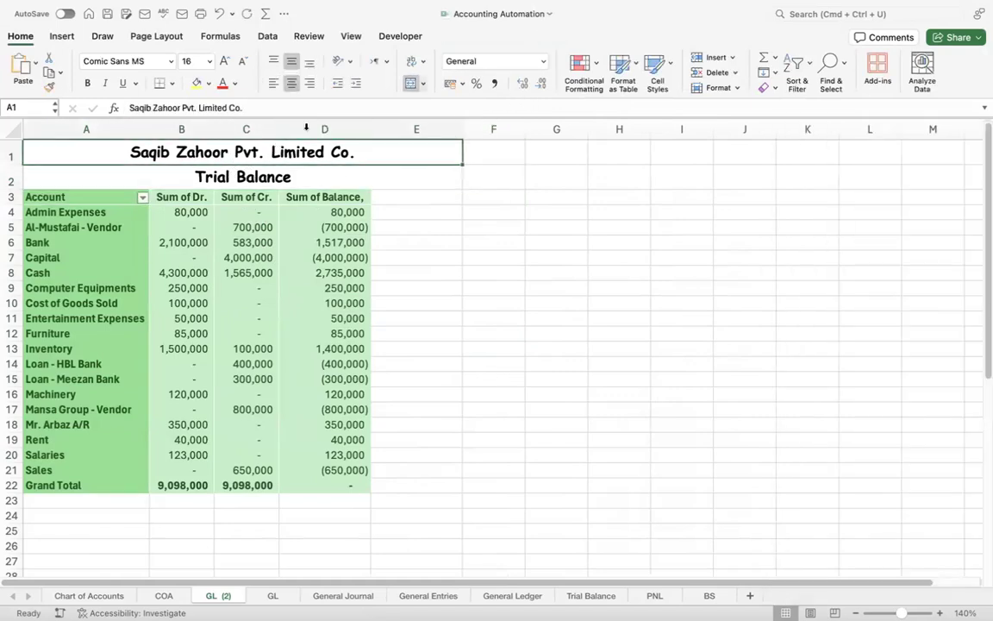
{"action": "left_click", "coordinate": [413, 87]}
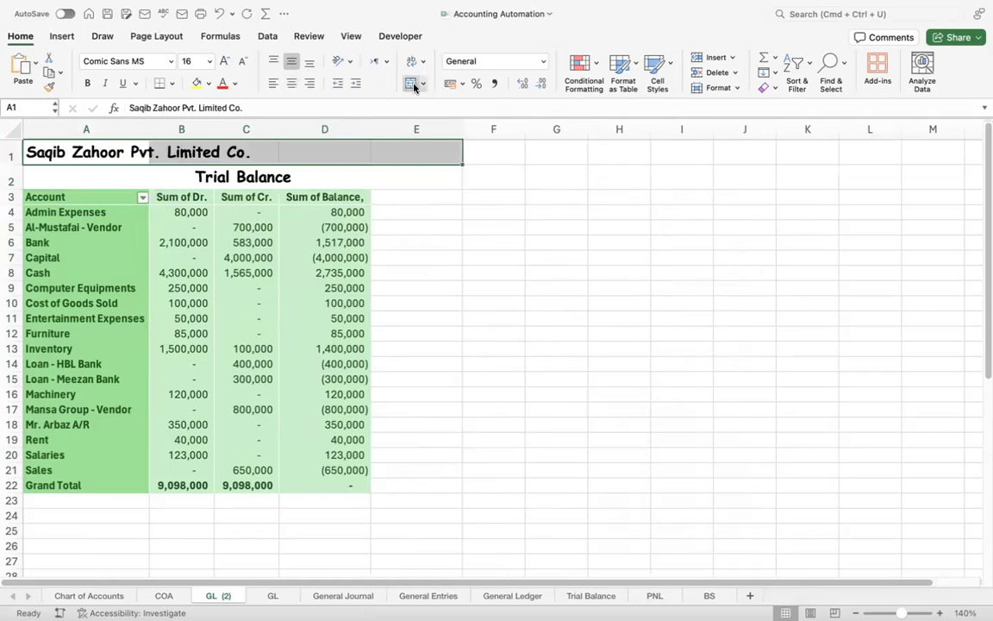
{"action": "left_click", "coordinate": [326, 144]}
{"action": "left_click", "coordinate": [114, 146]}
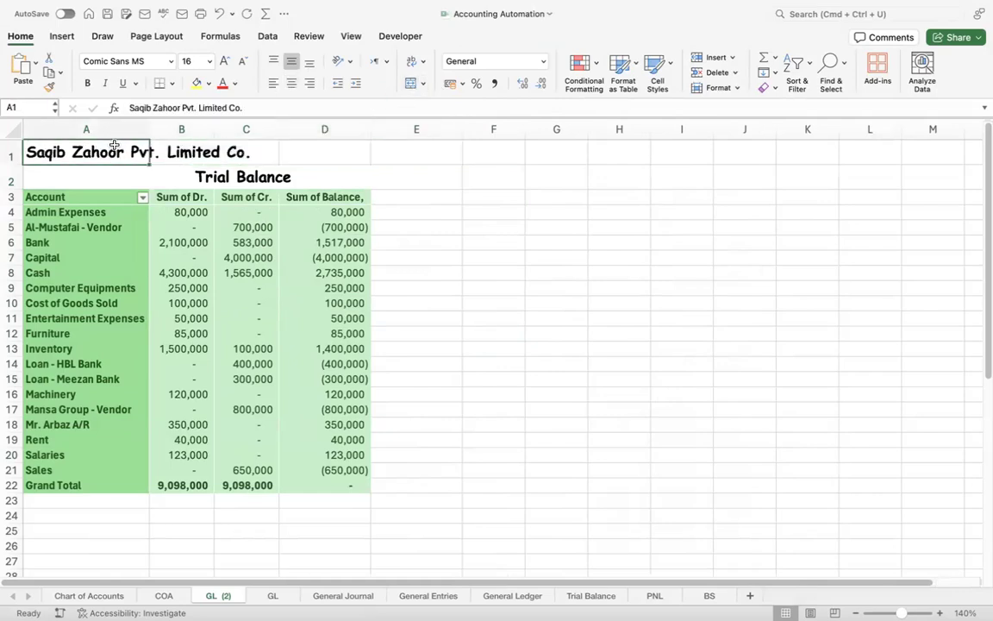
{"action": "key", "text": "shift+Right"}
{"action": "key", "text": "shift+Right"}
{"action": "key", "text": "shift+Right"}
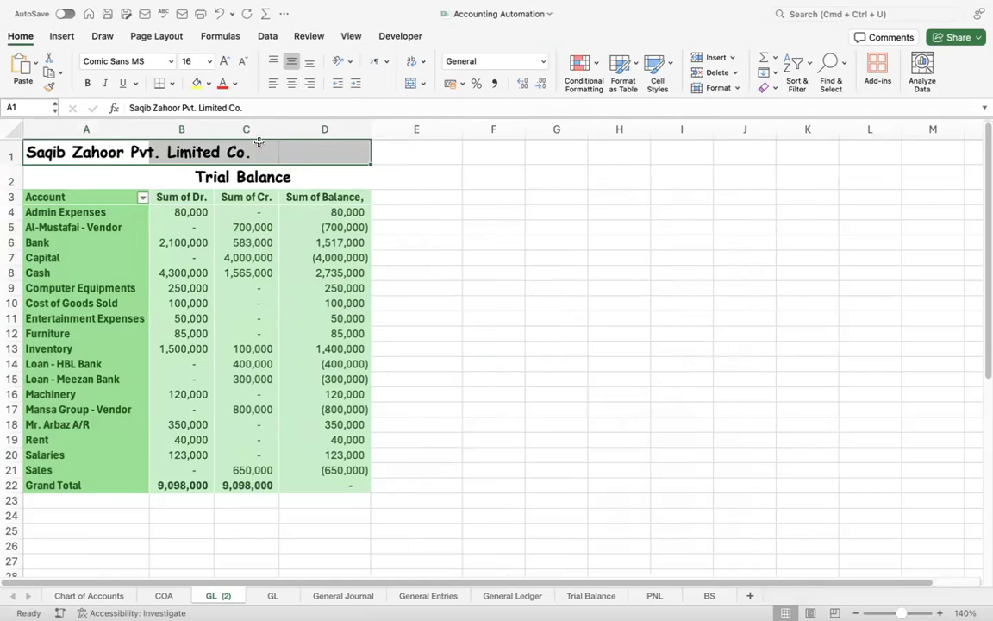
{"action": "left_click", "coordinate": [411, 83]}
Copy the company heading's format onto the Trial Balance heading in row 2 and save the workbook
{"action": "left_click", "coordinate": [53, 89]}
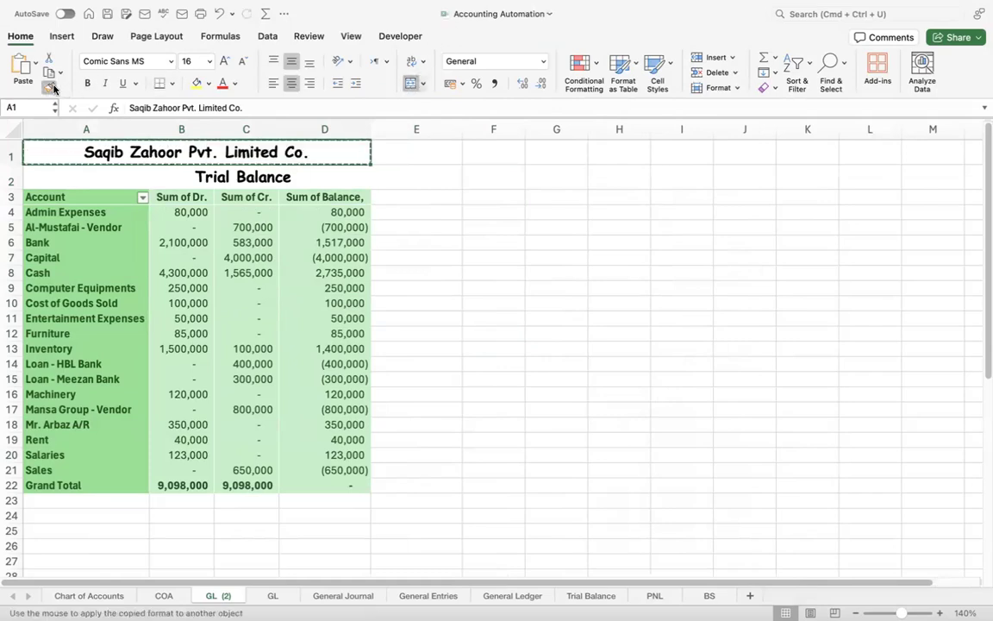
{"action": "left_click", "coordinate": [121, 176]}
{"action": "left_click", "coordinate": [501, 269]}
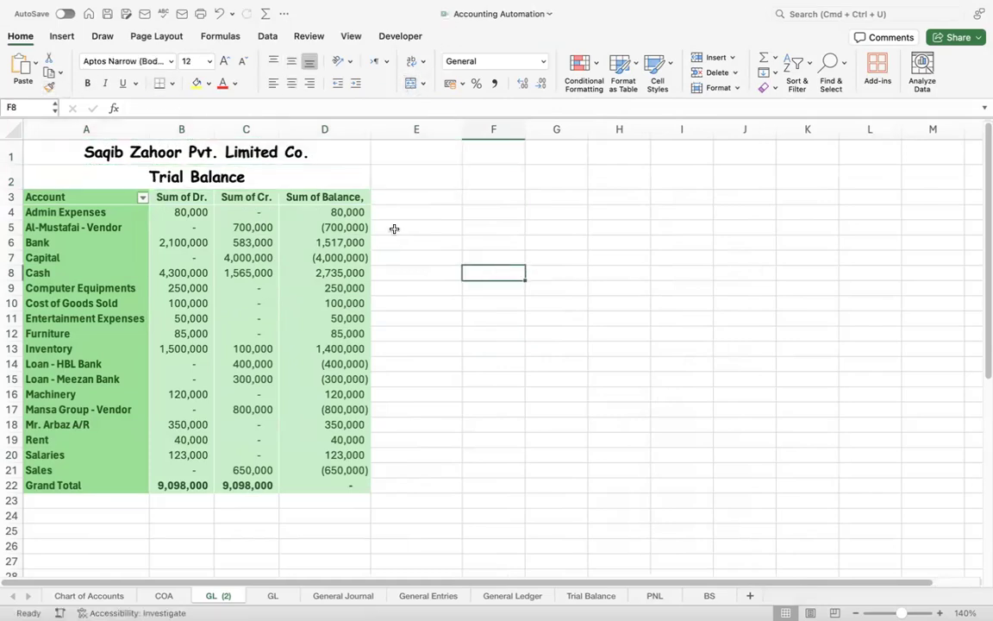
{"action": "key", "text": "super+s"}
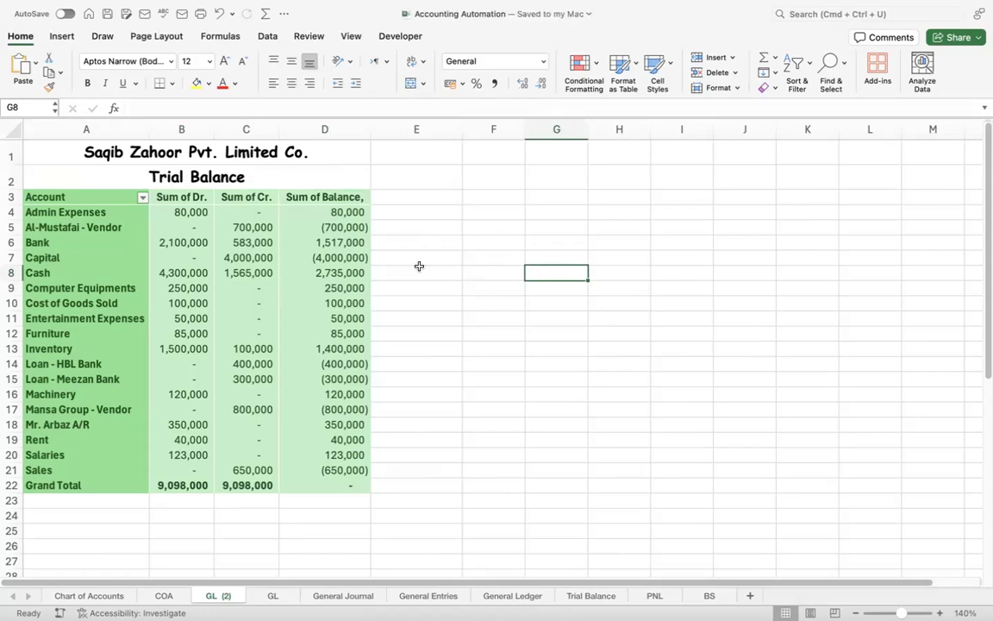
Try blue and purple PivotTable styles on the trial balance table
{"action": "left_click", "coordinate": [417, 270]}
{"action": "left_click", "coordinate": [233, 287]}
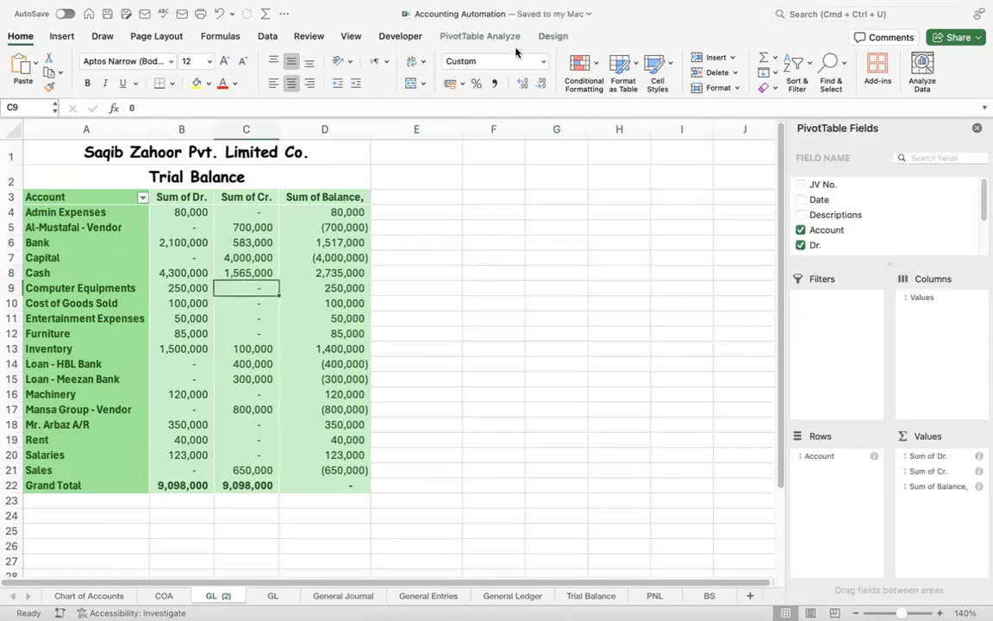
{"action": "left_click", "coordinate": [543, 38]}
{"action": "left_click", "coordinate": [623, 72]}
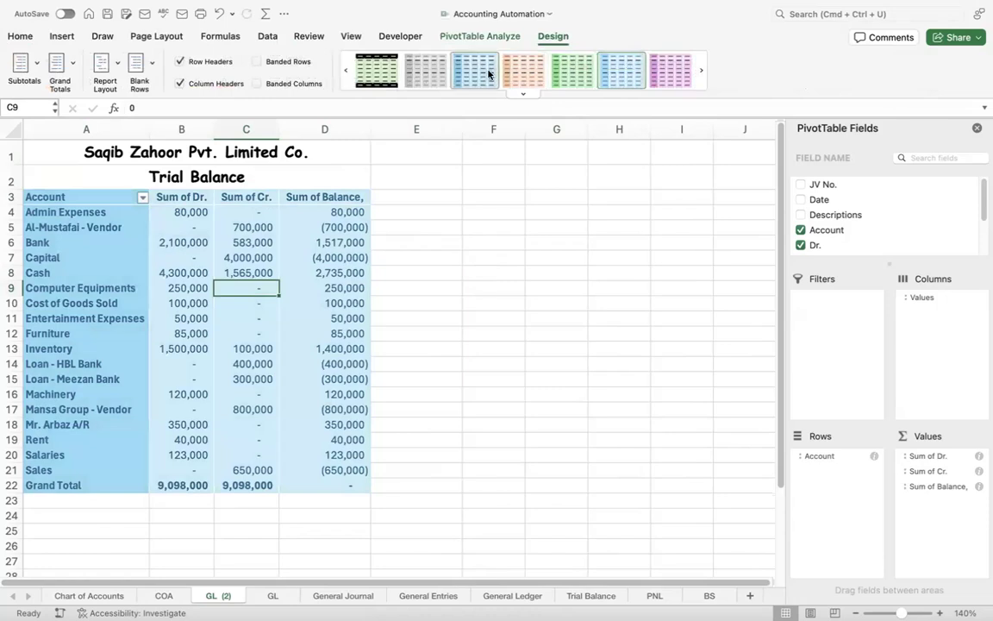
{"action": "left_click", "coordinate": [702, 72]}
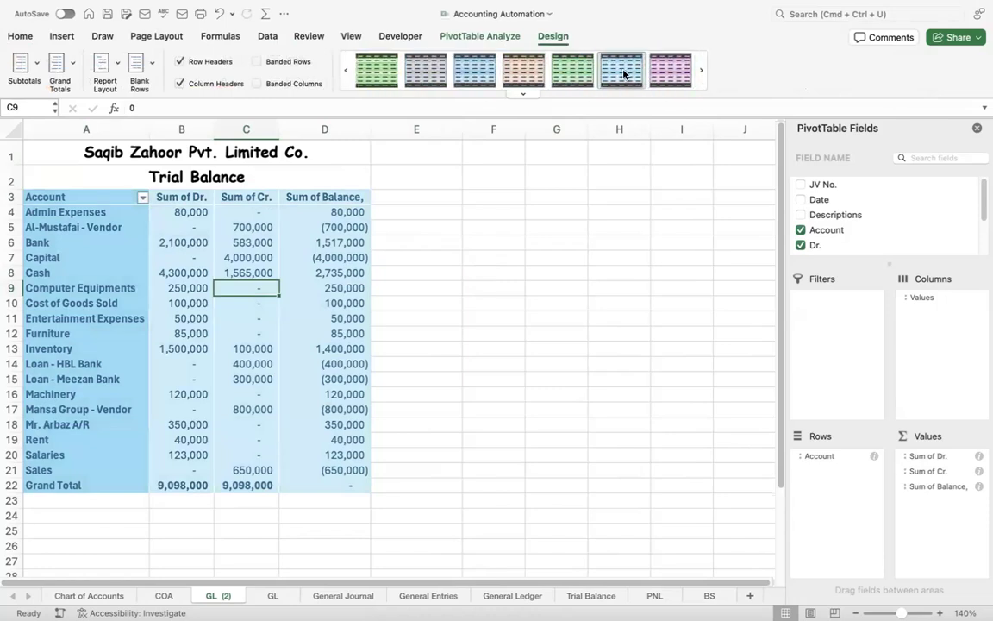
{"action": "left_click", "coordinate": [626, 72]}
{"action": "left_click", "coordinate": [657, 85]}
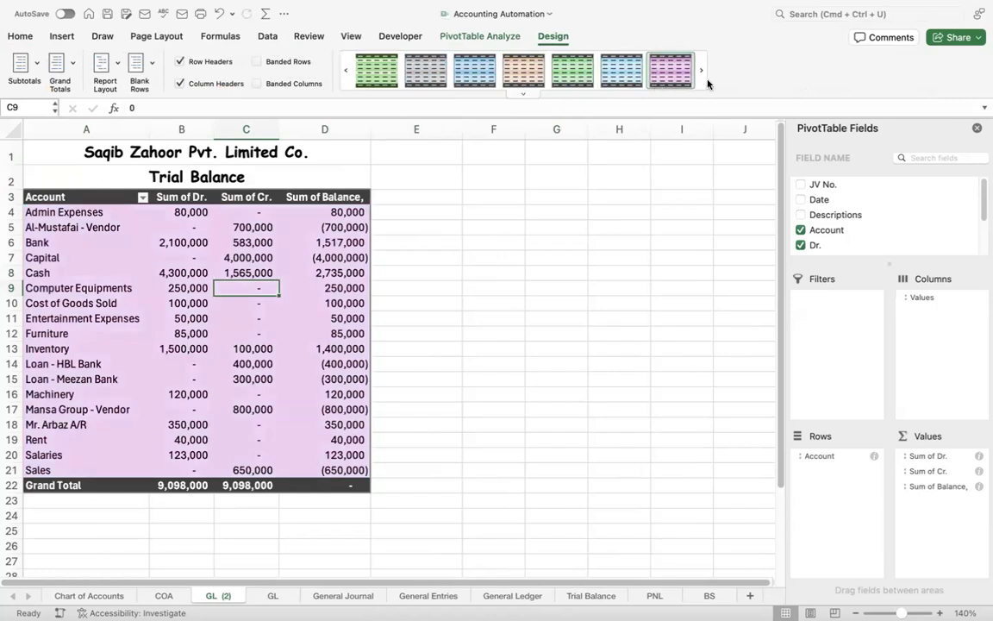
{"action": "left_click", "coordinate": [618, 72]}
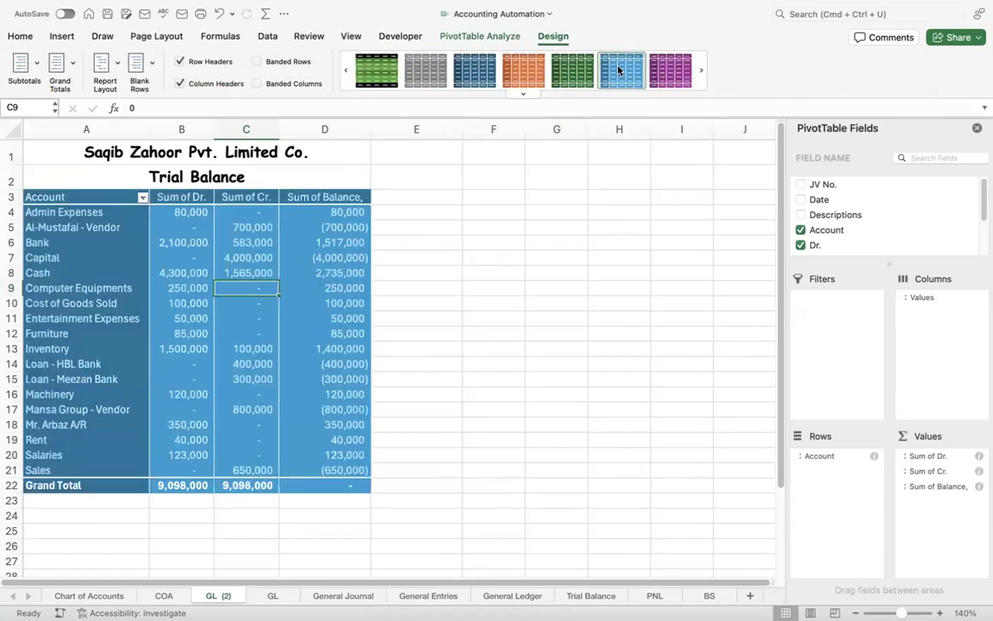
Apply the light grey PivotTable style from the light styles to the trial balance table
{"action": "left_click", "coordinate": [703, 73]}
{"action": "left_click", "coordinate": [346, 72]}
{"action": "left_click", "coordinate": [347, 73]}
{"action": "left_click", "coordinate": [346, 72]}
{"action": "left_click", "coordinate": [347, 73]}
{"action": "left_click", "coordinate": [347, 73]}
{"action": "left_click", "coordinate": [347, 73]}
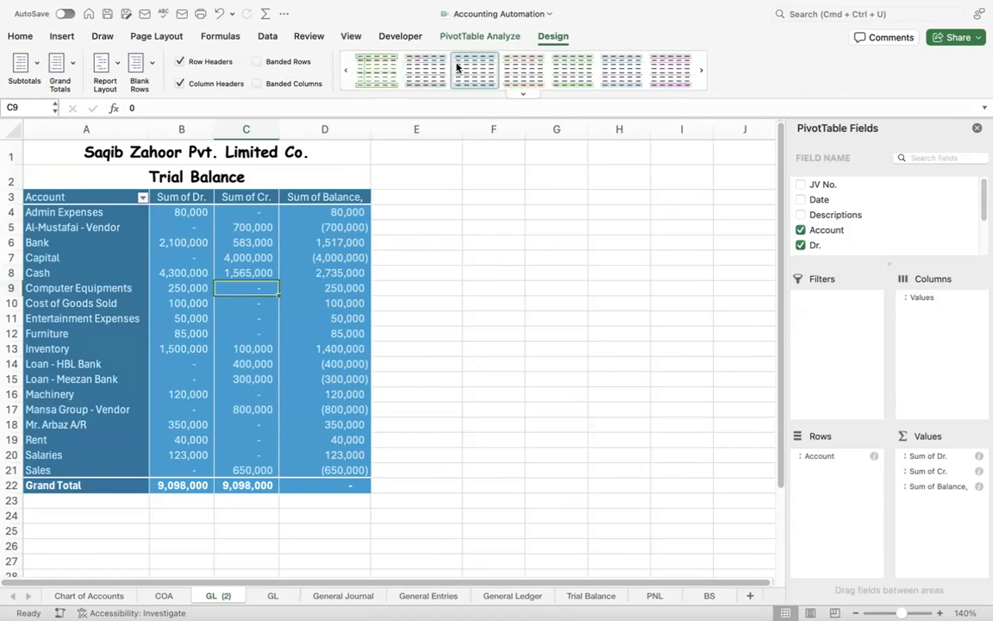
{"action": "left_click", "coordinate": [426, 67]}
{"action": "left_click", "coordinate": [454, 198]}
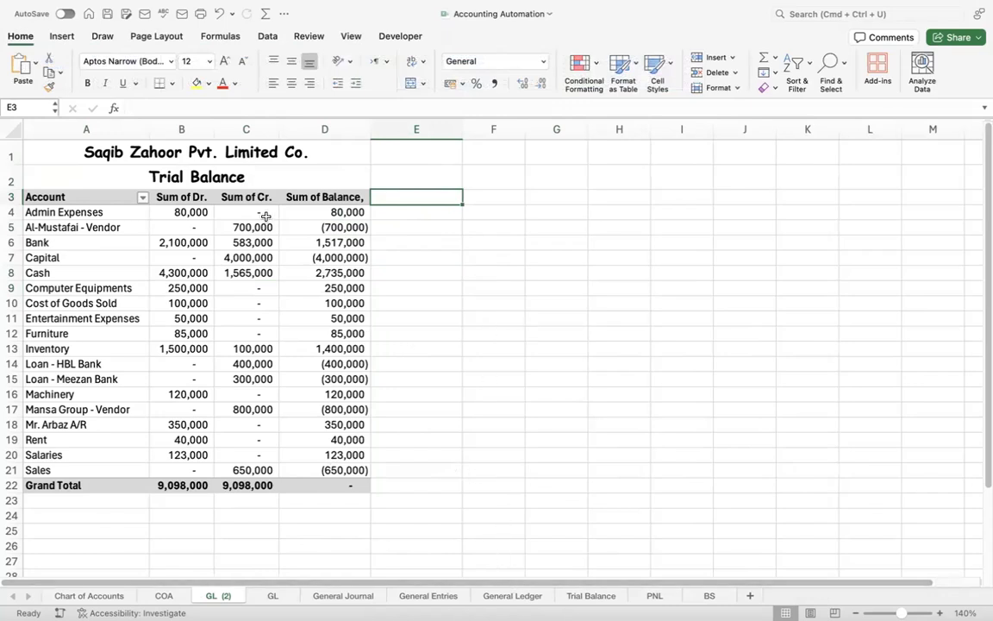
{"action": "left_click", "coordinate": [68, 206]}
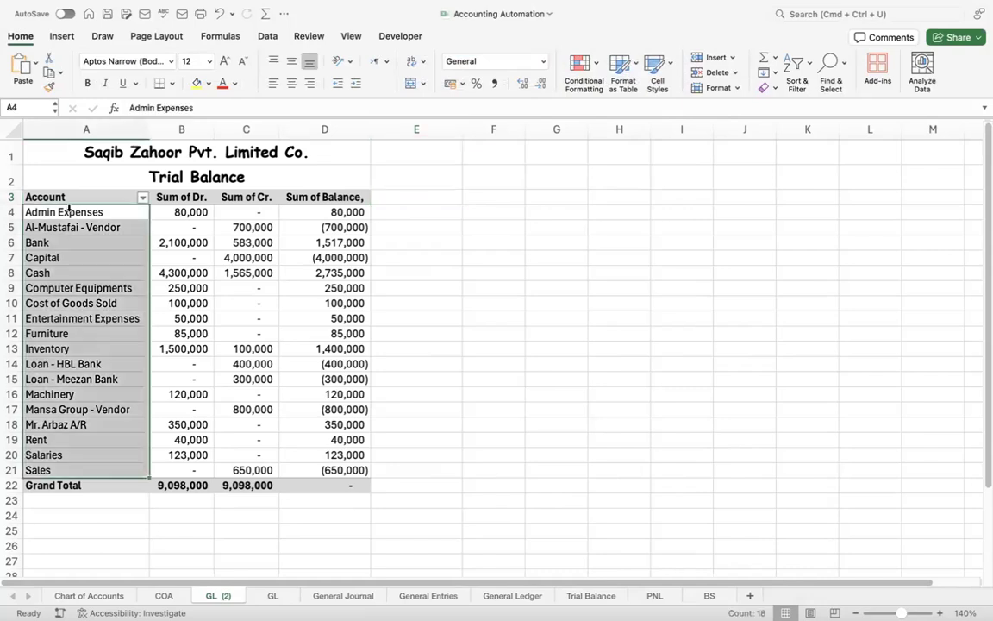
{"action": "left_click", "coordinate": [57, 192]}
{"action": "left_click", "coordinate": [76, 215]}
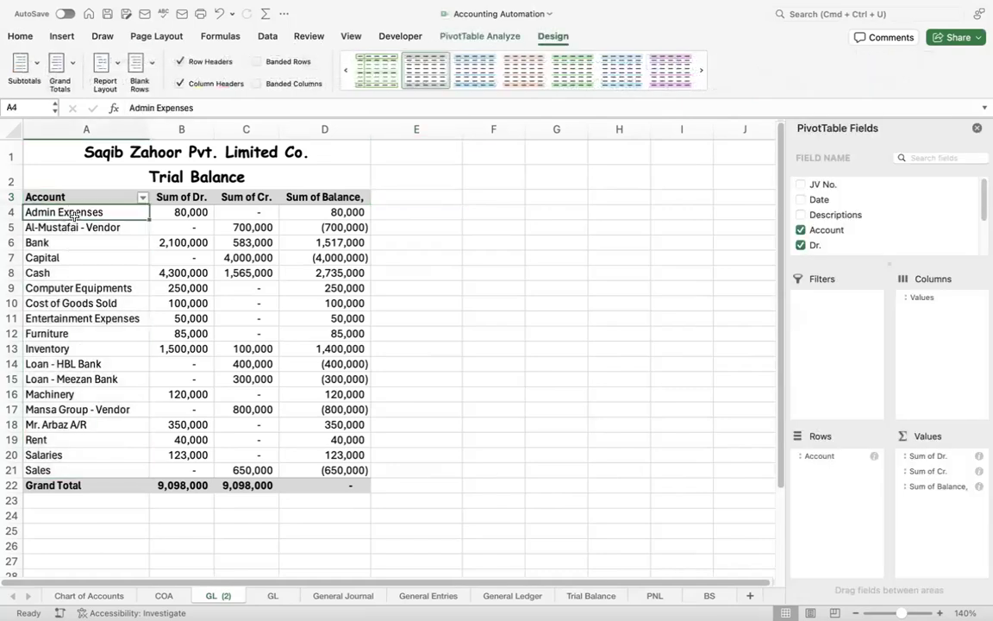
{"action": "left_click", "coordinate": [363, 197]}
Add a bold column heading Financials in cell E3 beside the PivotTable
{"action": "left_click", "coordinate": [412, 199]}
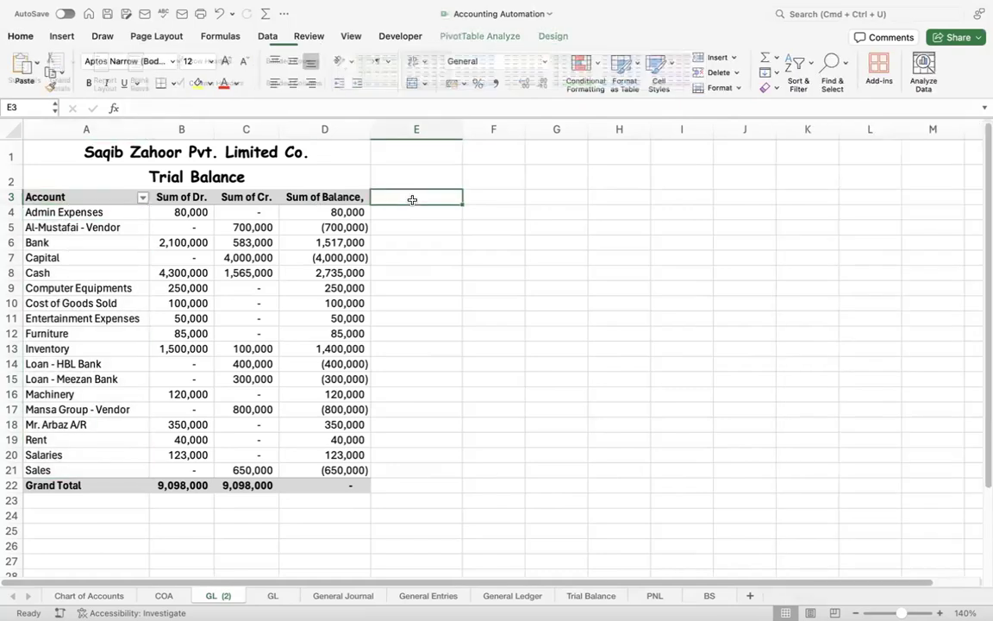
{"action": "type", "text": "Financials"}
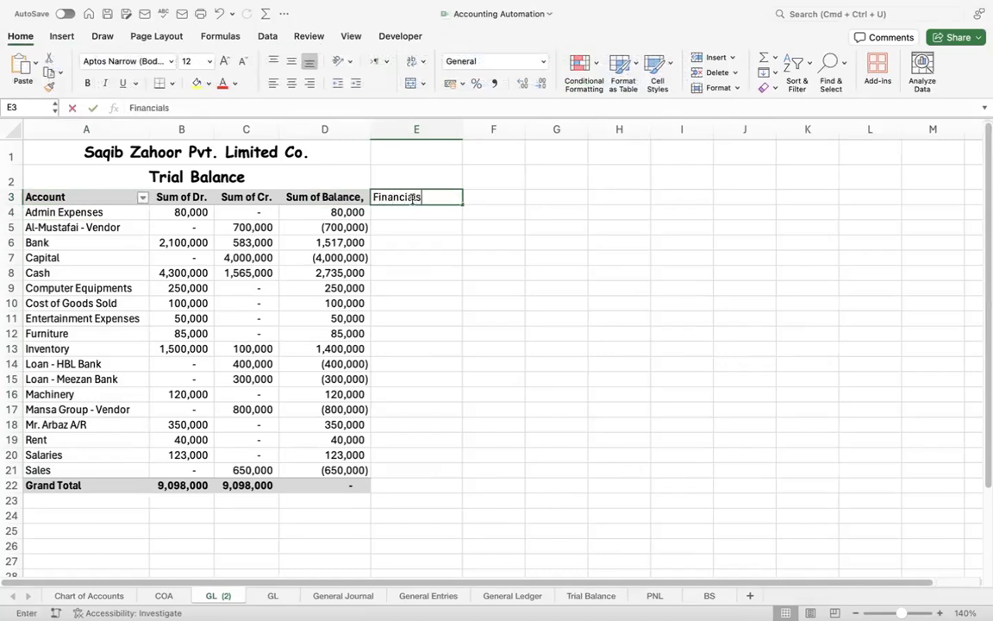
{"action": "key", "text": "Return"}
{"action": "left_click", "coordinate": [412, 199]}
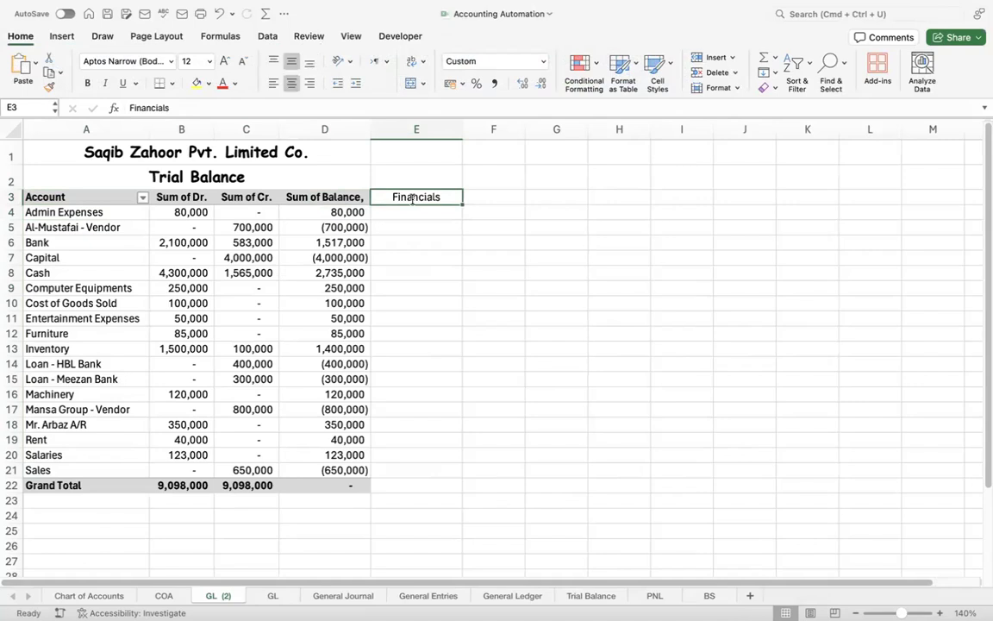
{"action": "key", "text": "super+b"}
{"action": "key", "text": "Return"}
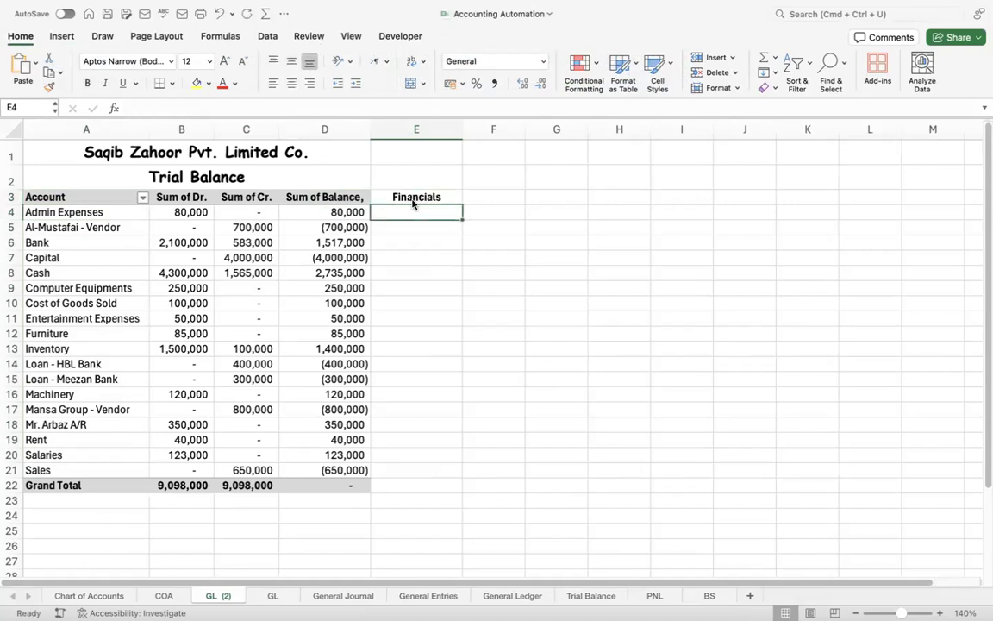
Start a VLOOKUP formula in cell E4 with the account in A4 as the lookup value
{"action": "type", "text": "=VLOOKUP("}
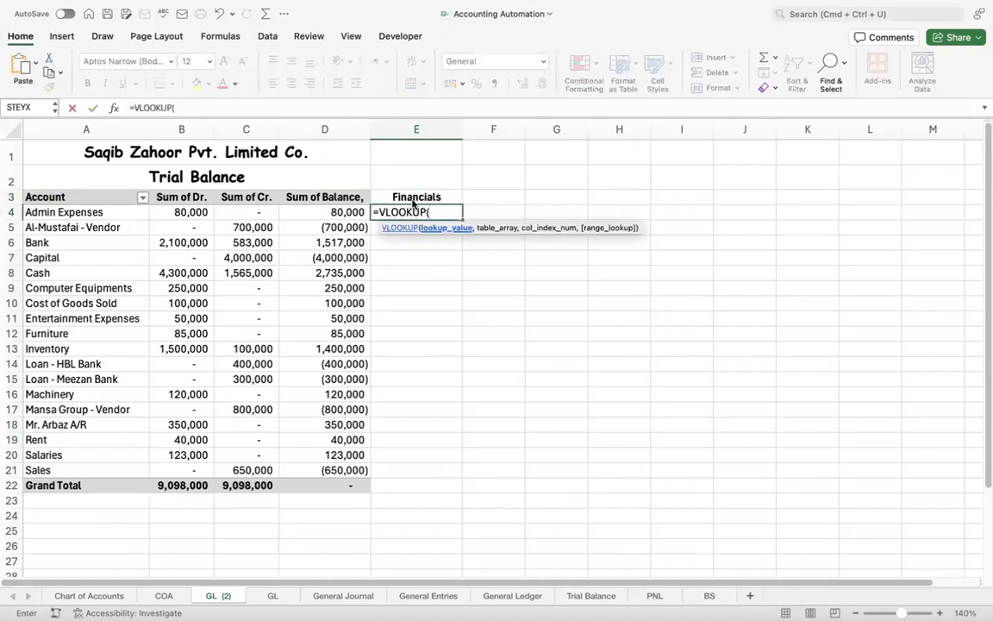
{"action": "key", "text": "Left"}
{"action": "key", "text": "Left"}
{"action": "key", "text": "Left"}
{"action": "key", "text": "Left"}
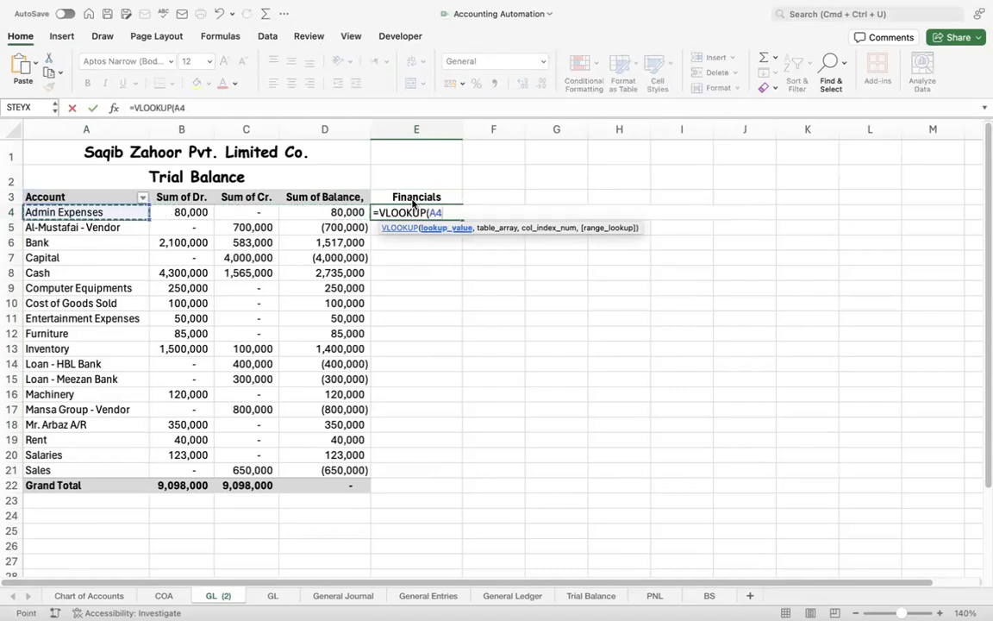
{"action": "type", "text": "."}
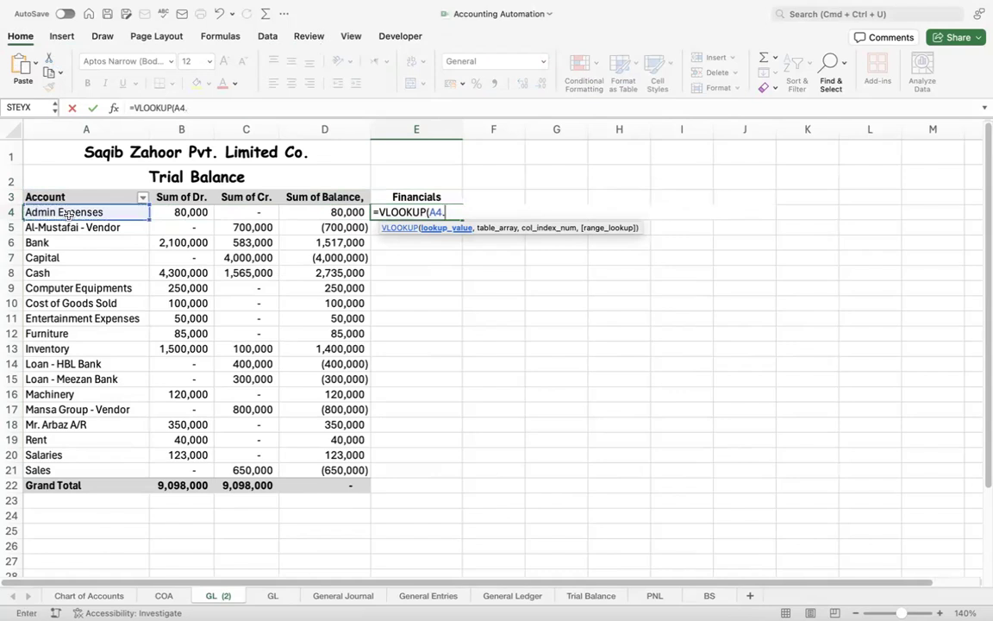
Try to add the COA sheet range D5:E1048576 to the E4 lookup formula as an absolute reference
{"action": "left_click", "coordinate": [164, 597]}
{"action": "left_click", "coordinate": [520, 285]}
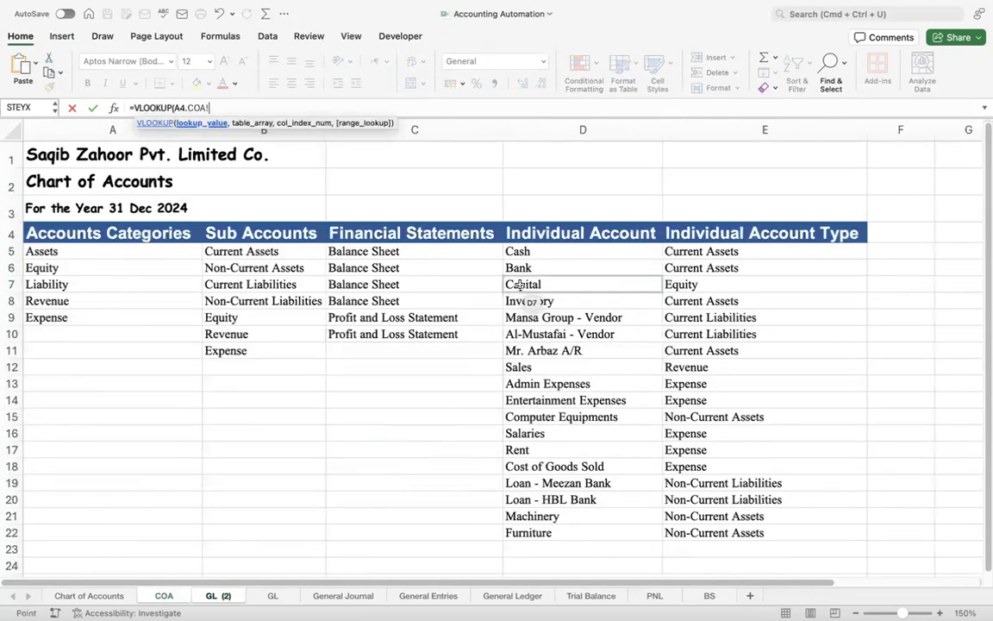
{"action": "key", "text": "Up"}
{"action": "key", "text": "Up"}
{"action": "key", "text": "shift+Right"}
{"action": "key", "text": "super+shift+Down"}
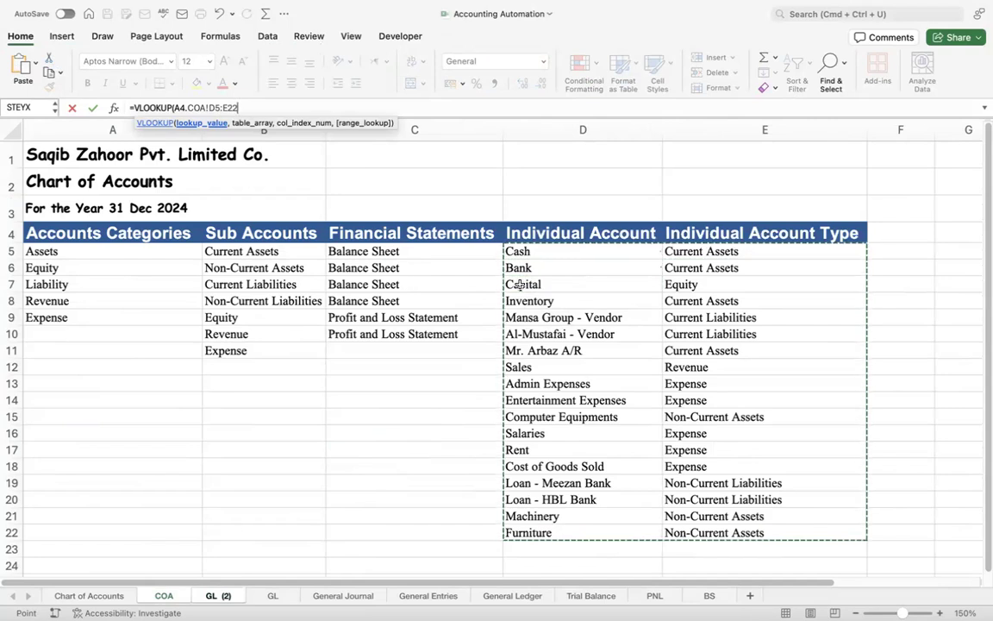
{"action": "key", "text": "super+shift+Down"}
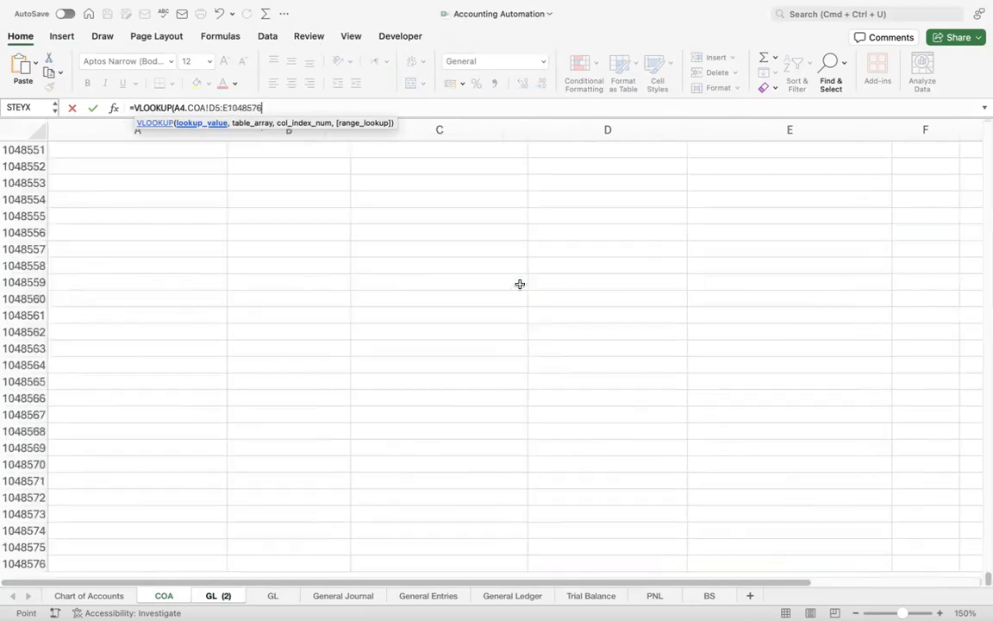
{"action": "key", "text": "F4"}
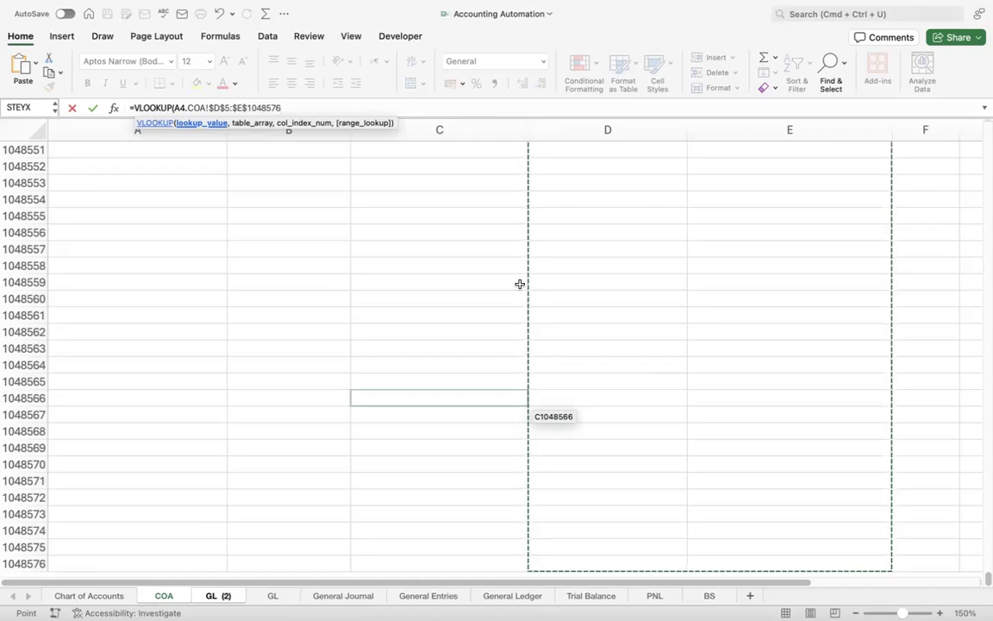
Try to finish the E4 formula with column index 2 and exact match 0, and discard the entry
{"action": "type", "text": ",2"}
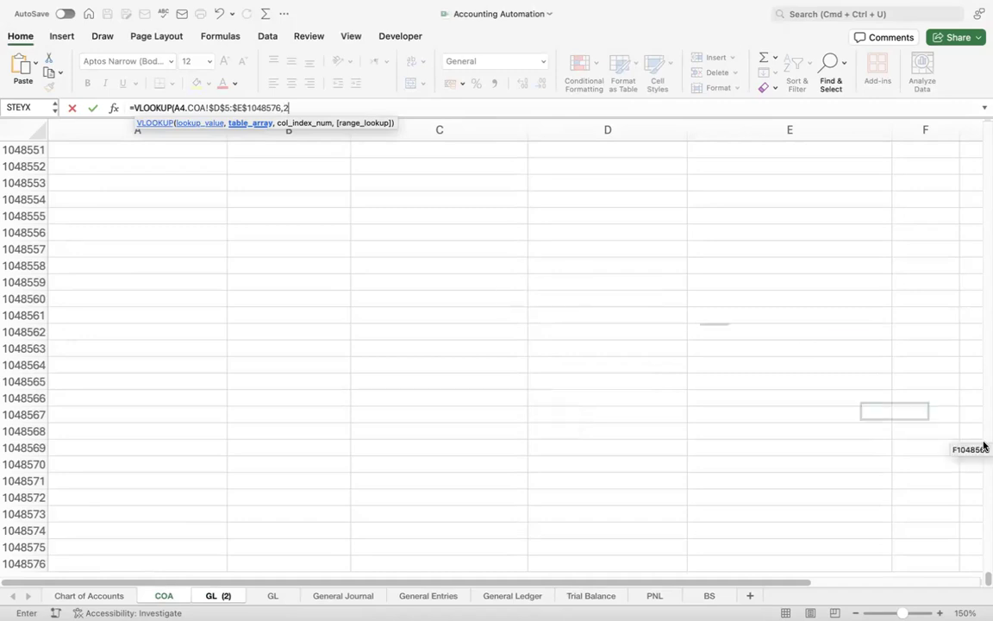
{"action": "left_click_drag", "start_coordinate": [986, 581], "coordinate": [975, 390]}
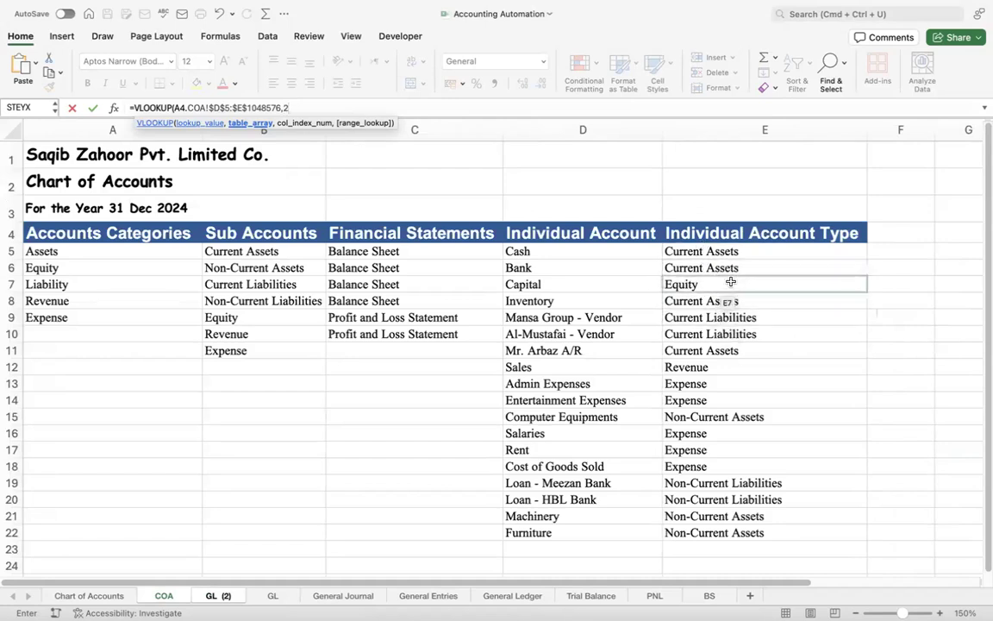
{"action": "left_click", "coordinate": [295, 105]}
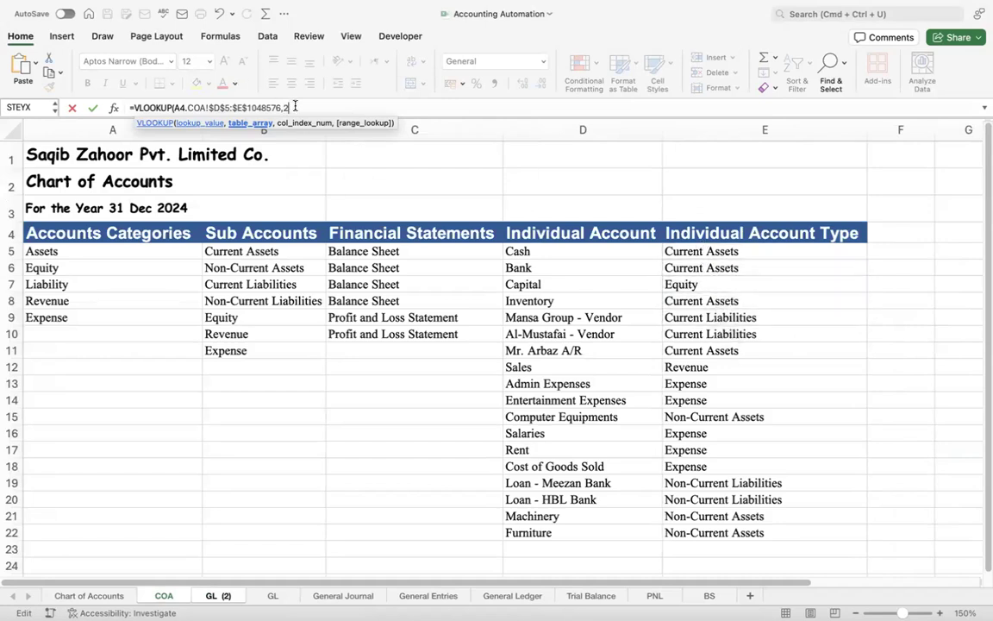
{"action": "type", "text": ",0"}
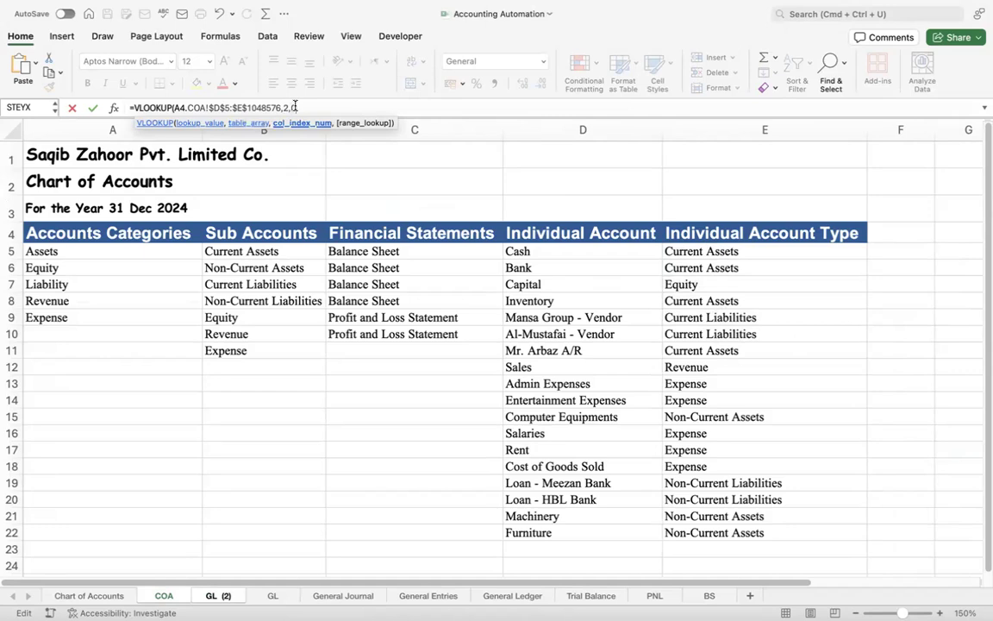
{"action": "type", "text": ")"}
{"action": "key", "text": "Return"}
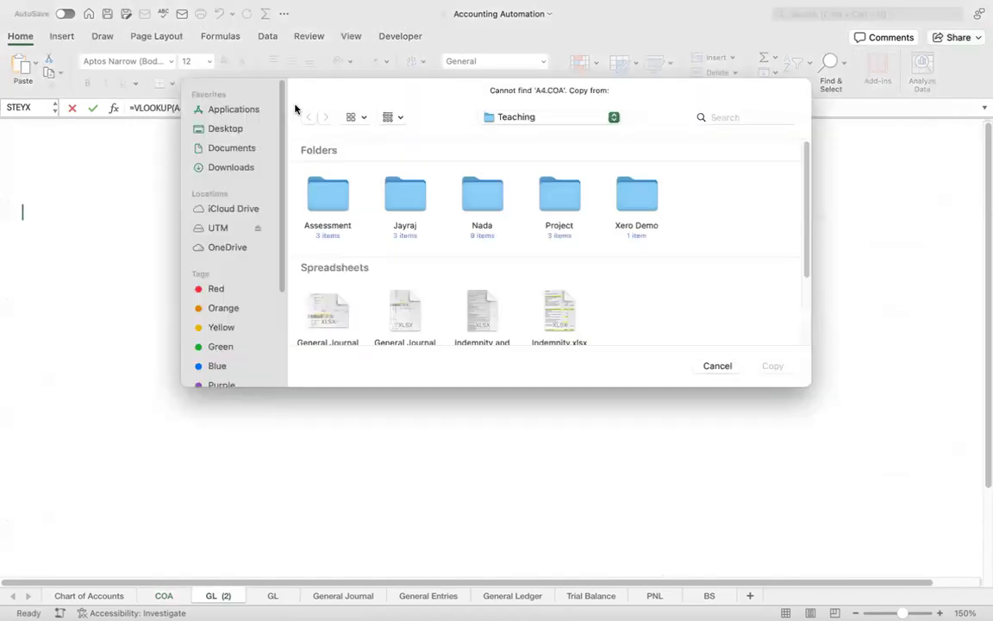
{"action": "left_click", "coordinate": [727, 368]}
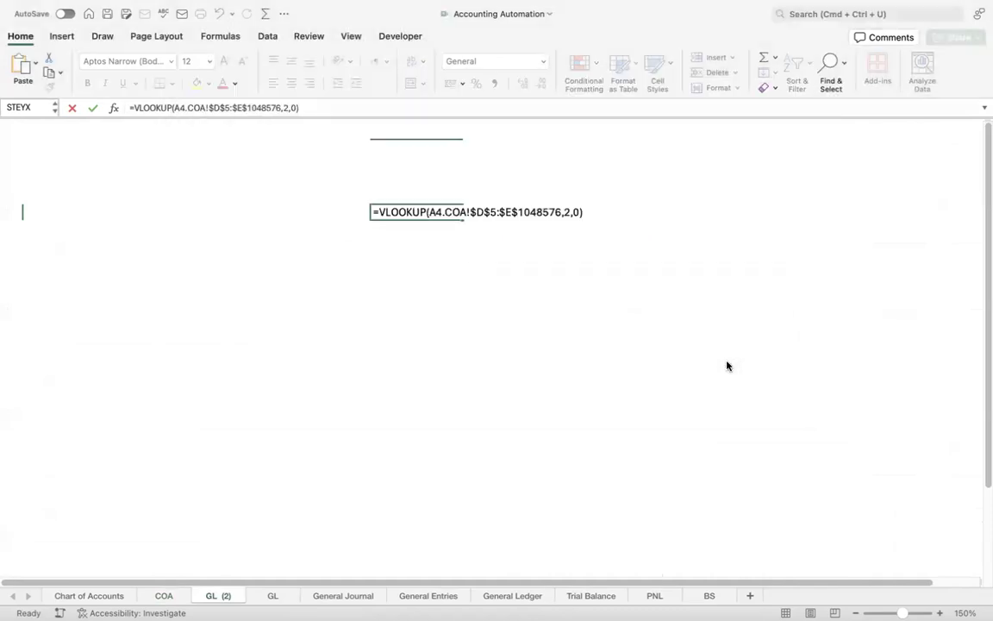
{"action": "key", "text": "super+z"}
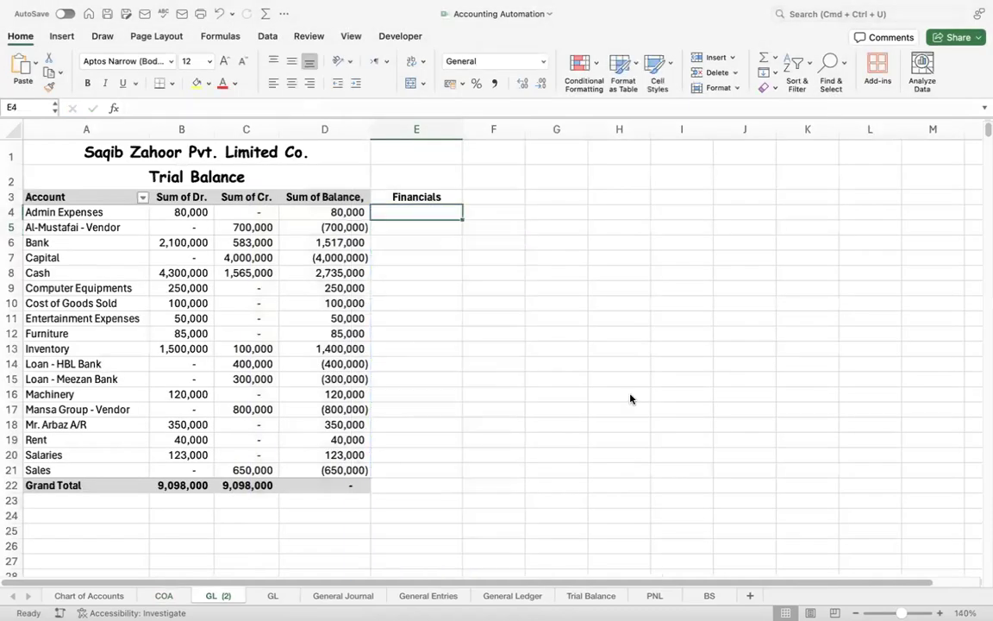
Start a new VLOOKUP formula in E4 with A4 as the lookup value, followed by a comma
{"action": "left_click", "coordinate": [446, 321]}
{"action": "left_click", "coordinate": [401, 210]}
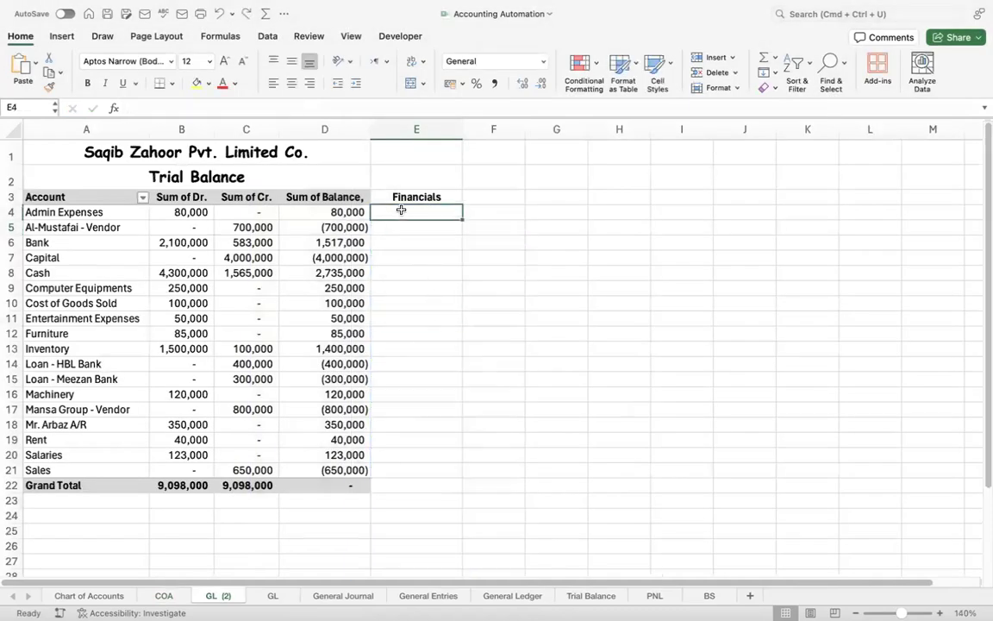
{"action": "type", "text": "=vlookup("}
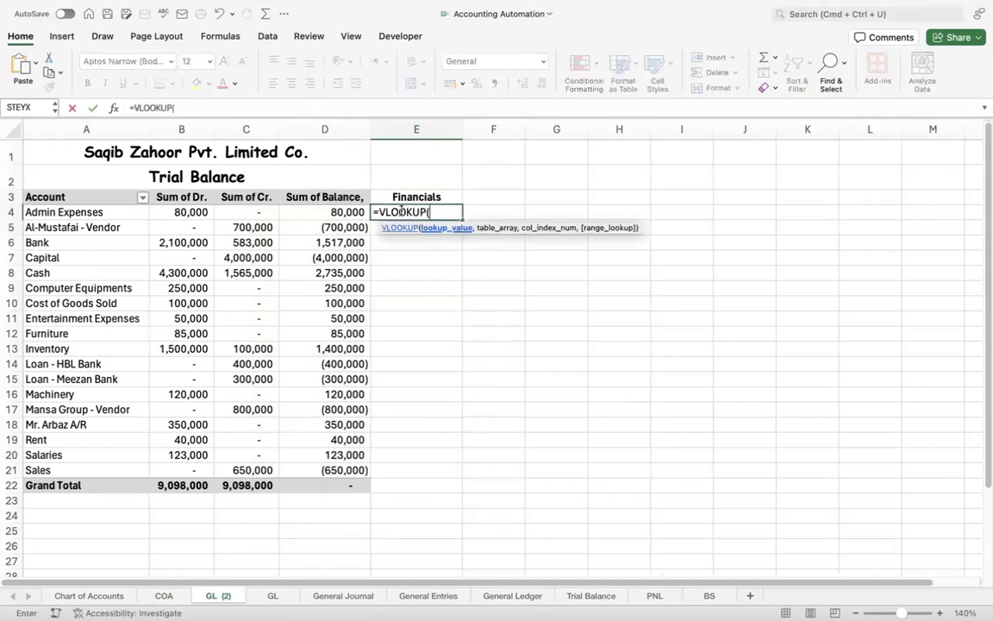
{"action": "key", "text": "Left"}
{"action": "key", "text": "Left"}
{"action": "key", "text": "Left"}
{"action": "key", "text": "Left"}
{"action": "type", "text": ","}
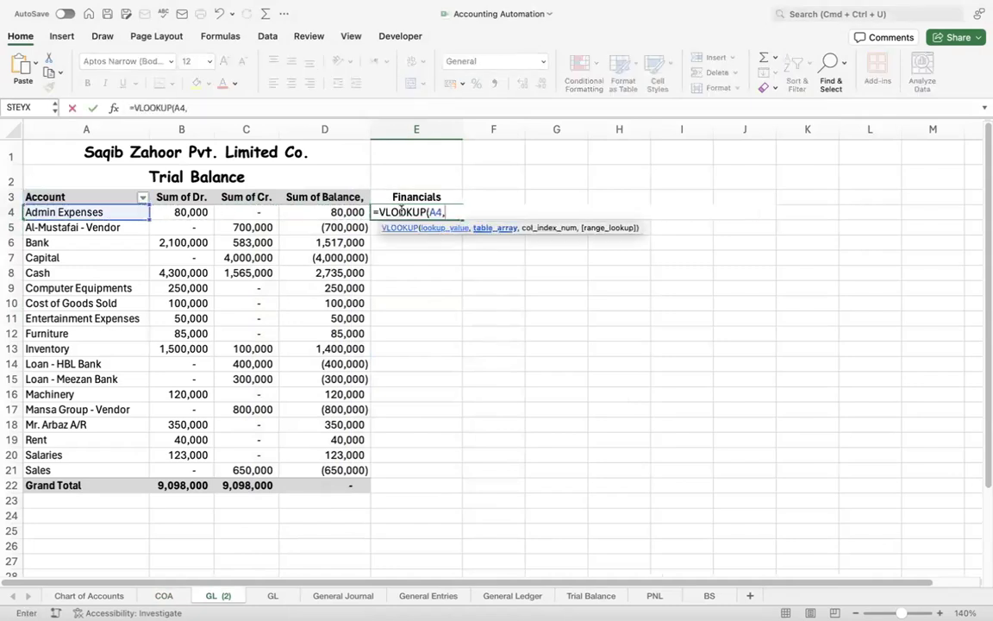
Complete the E4 lookup with the absolute COA range $D$5:$E$22, column index 2 and exact match 0
{"action": "left_click", "coordinate": [164, 596]}
{"action": "left_click", "coordinate": [522, 256]}
{"action": "key", "text": "shift+Right"}
{"action": "key", "text": "super+shift+Down"}
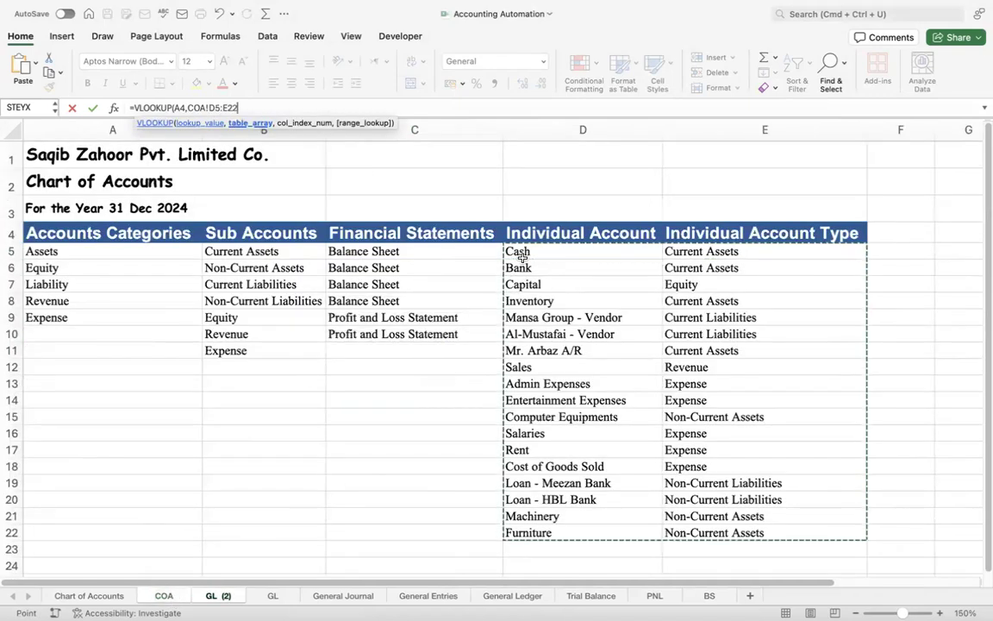
{"action": "key", "text": "super+t"}
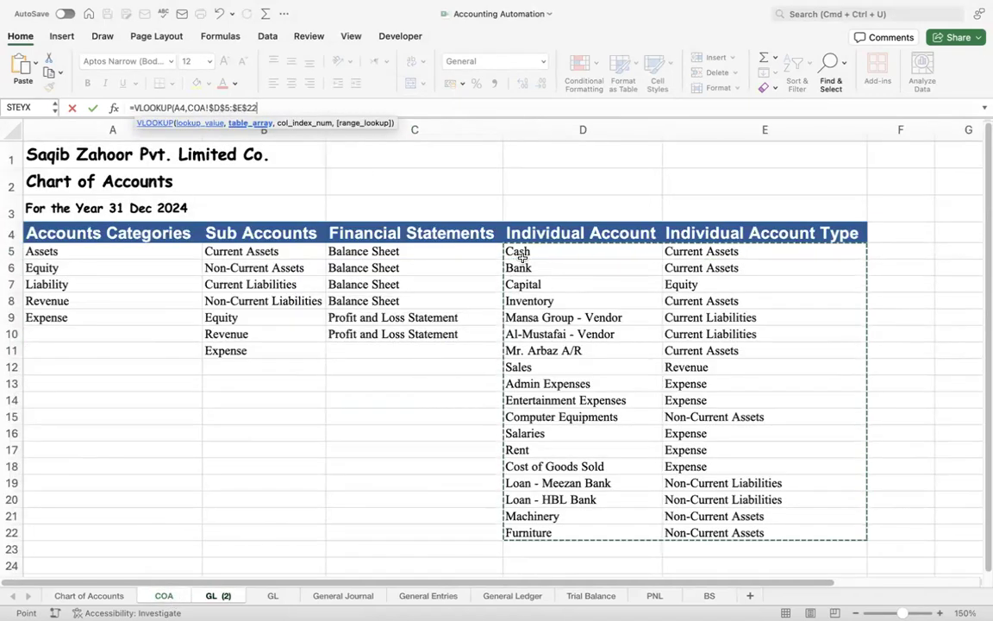
{"action": "type", "text": ",2,0"}
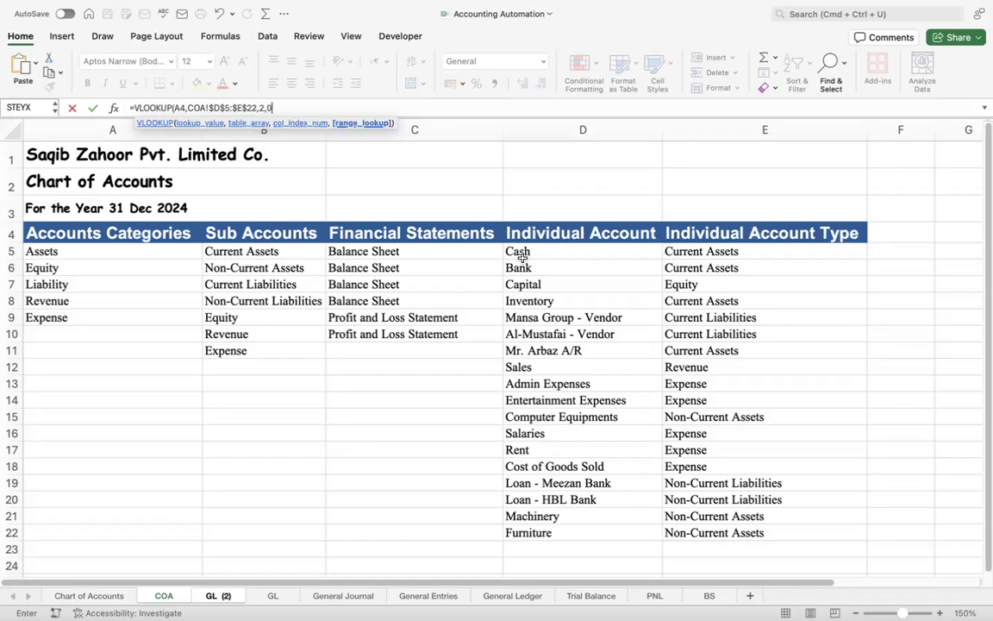
{"action": "type", "text": ")"}
{"action": "key", "text": "Return"}
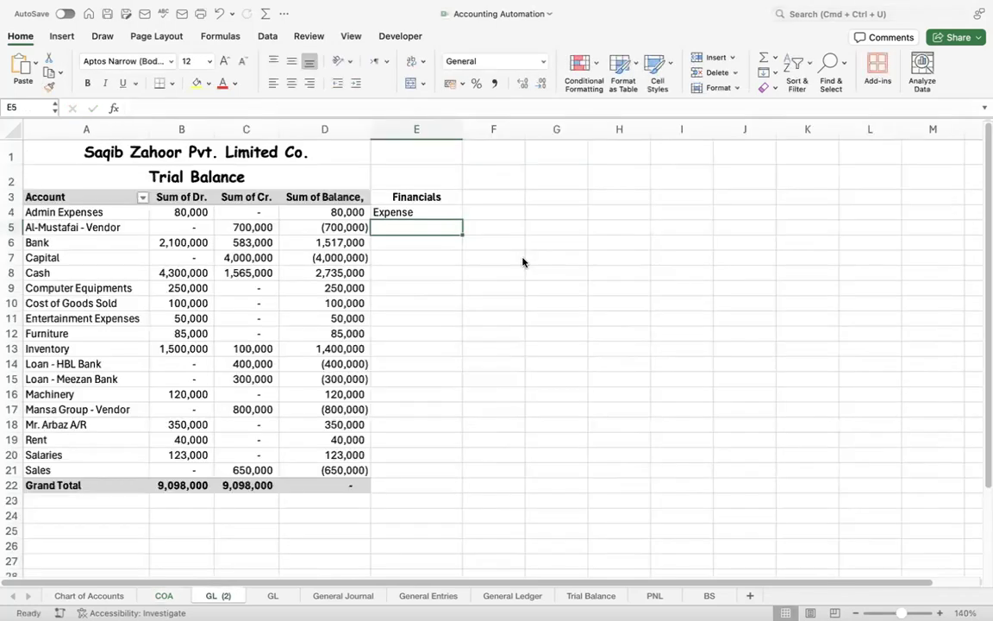
Copy the E4 lookup formula down to E21 and widen column E to fit its text
{"action": "key", "text": "Up"}
{"action": "key", "text": "super+c"}
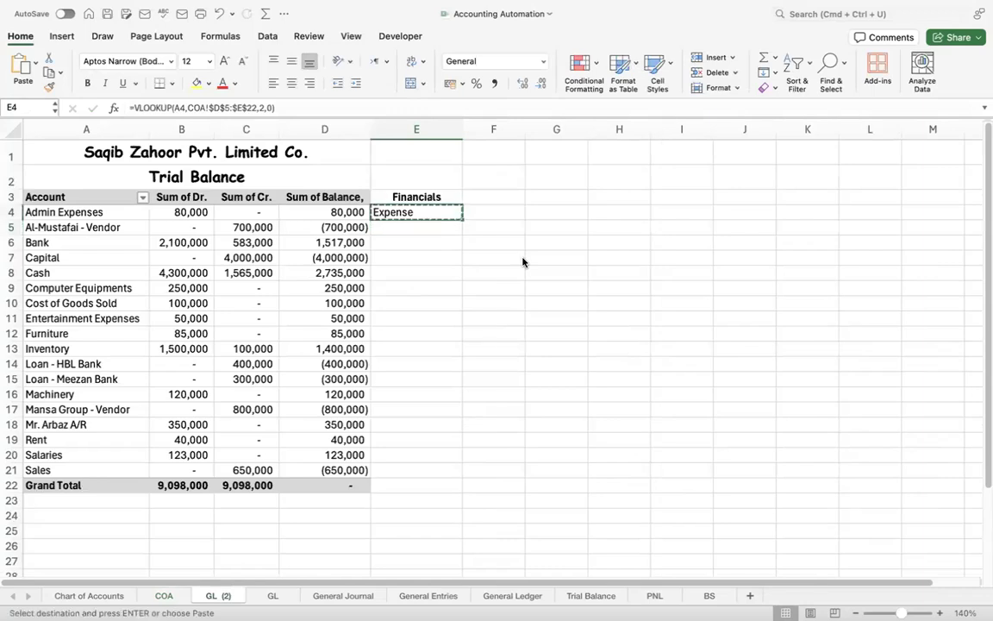
{"action": "key", "text": "shift+Down"}
{"action": "key", "text": "shift+Down"}
{"action": "key", "text": "shift+Down"}
{"action": "key", "text": "shift+Down"}
{"action": "key", "text": "shift+Down"}
{"action": "key", "text": "shift+Down"}
{"action": "key", "text": "shift+Down"}
{"action": "key", "text": "shift+Down"}
{"action": "key", "text": "shift+Down"}
{"action": "key", "text": "shift+Down"}
{"action": "key", "text": "shift+Down"}
{"action": "key", "text": "shift+Down"}
{"action": "key", "text": "shift+Down"}
{"action": "key", "text": "shift+Down"}
{"action": "key", "text": "shift+Down"}
{"action": "key", "text": "shift+Down"}
{"action": "key", "text": "shift+Down"}
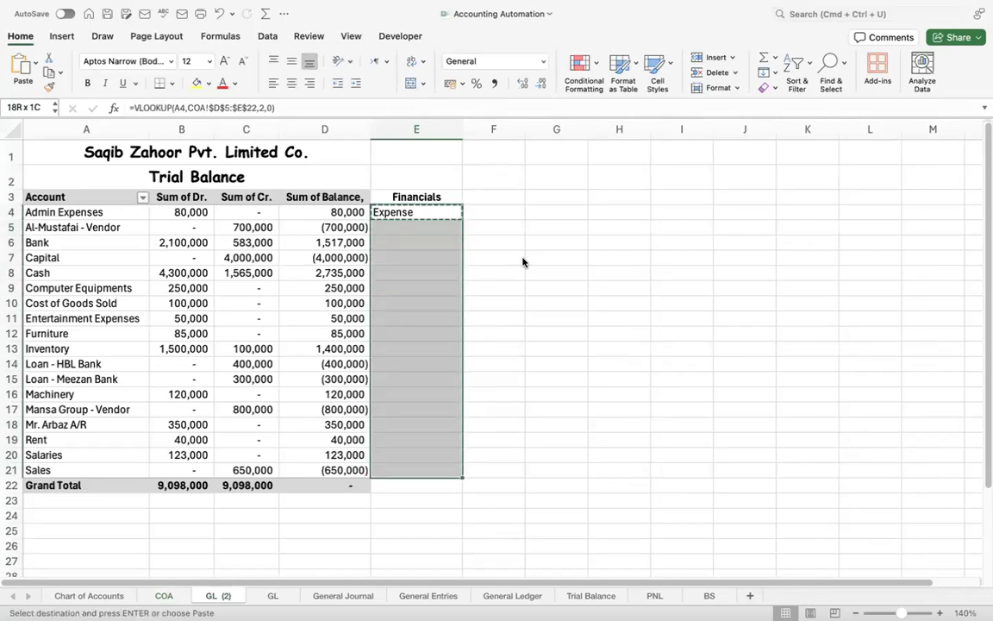
{"action": "key", "text": "Return"}
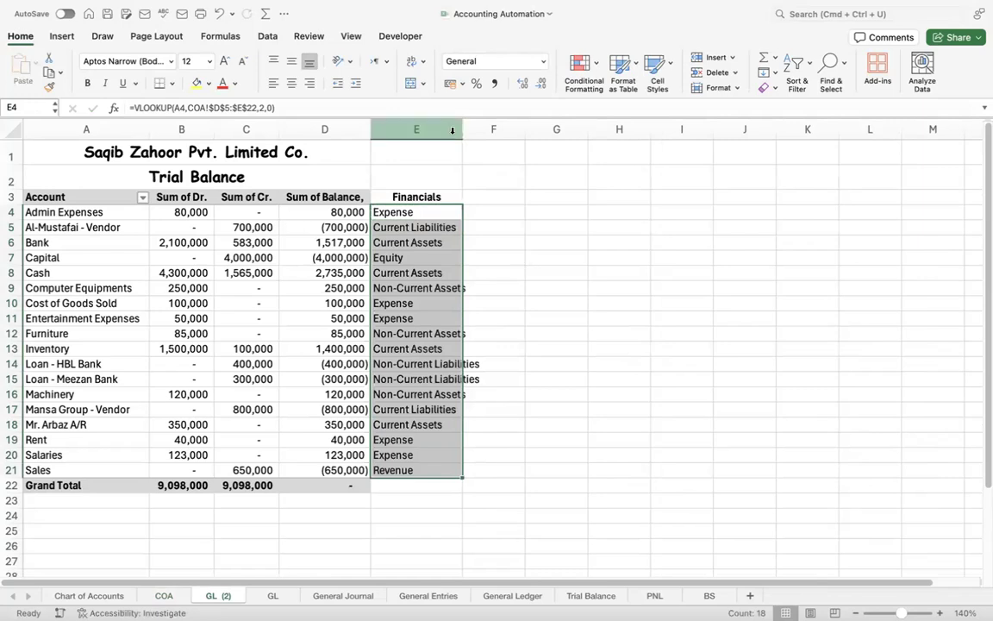
{"action": "left_click_drag", "start_coordinate": [462, 128], "coordinate": [486, 128]}
{"action": "left_click", "coordinate": [424, 226]}
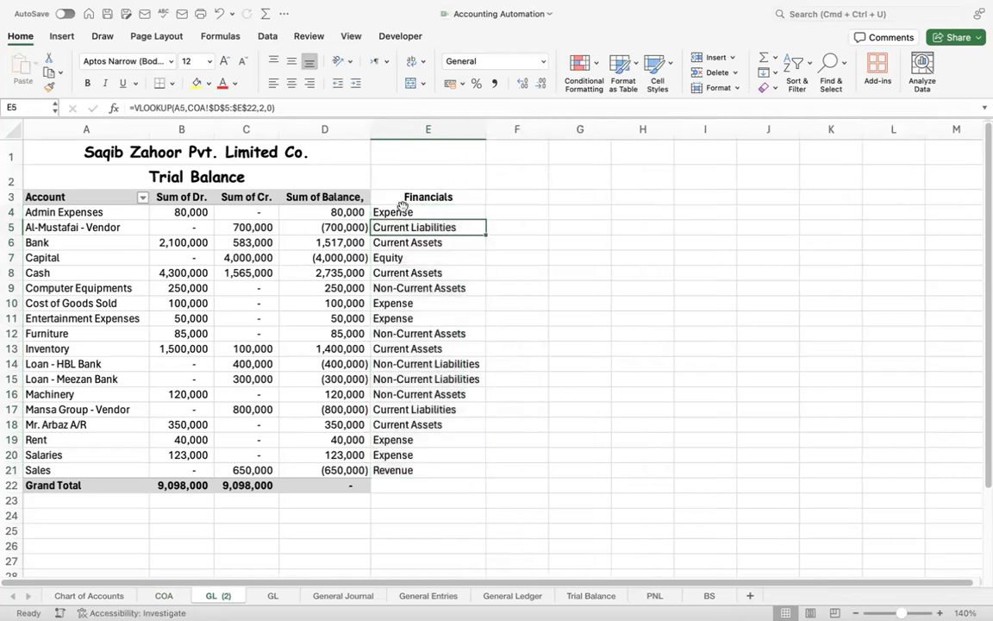
Rename the column heading in E3 as Account Type
{"action": "left_click", "coordinate": [403, 200]}
{"action": "type", "text": "Account "}
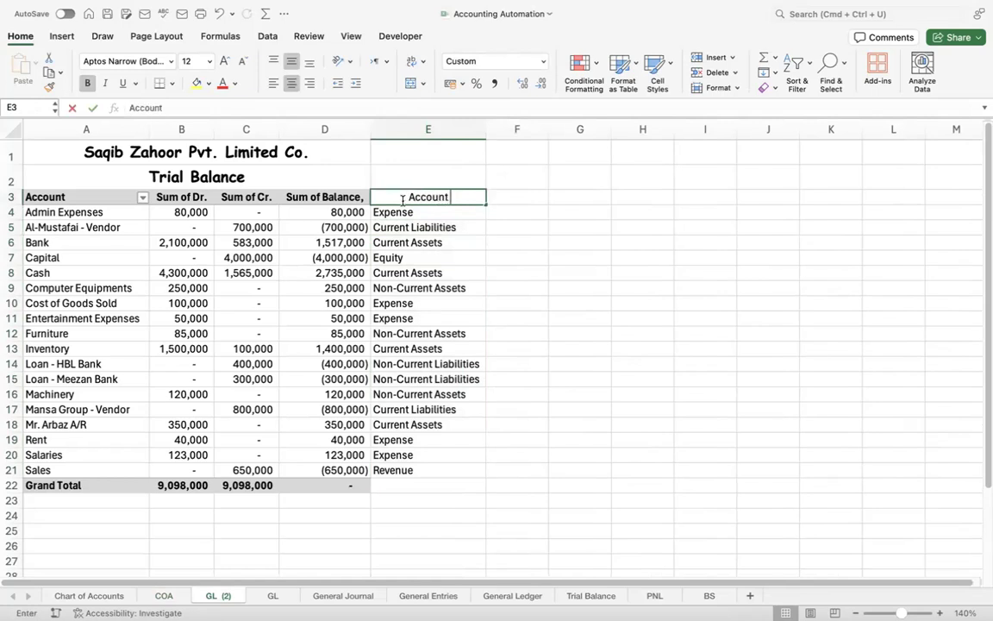
{"action": "type", "text": "T"}
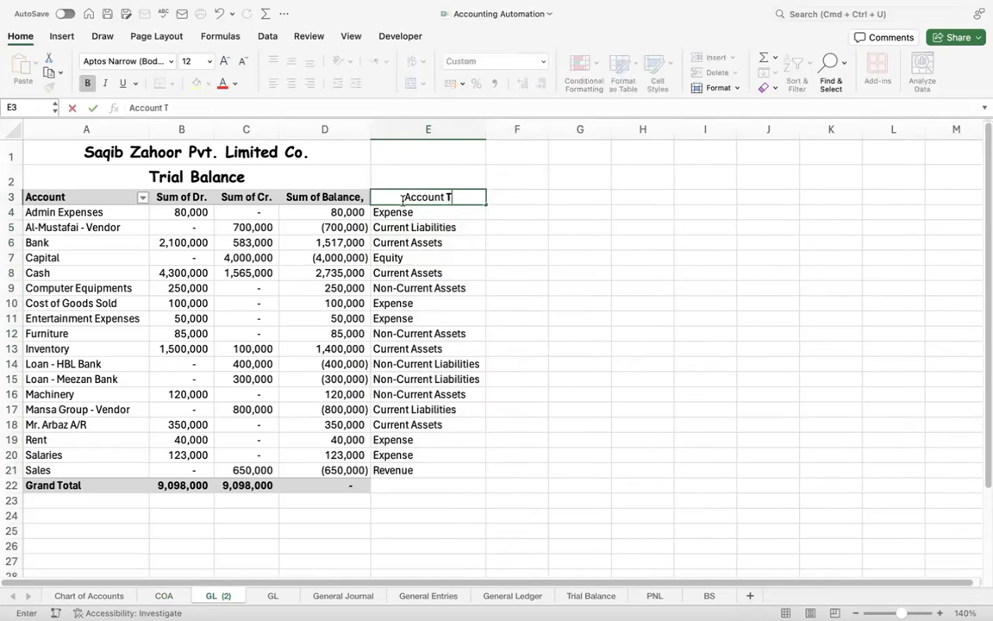
{"action": "type", "text": "ype"}
{"action": "key", "text": "Return"}
Add a column heading Financial in cell F3 beside Account Type
{"action": "left_click", "coordinate": [402, 200]}
{"action": "key", "text": "Right"}
{"action": "type", "text": "Fin"}
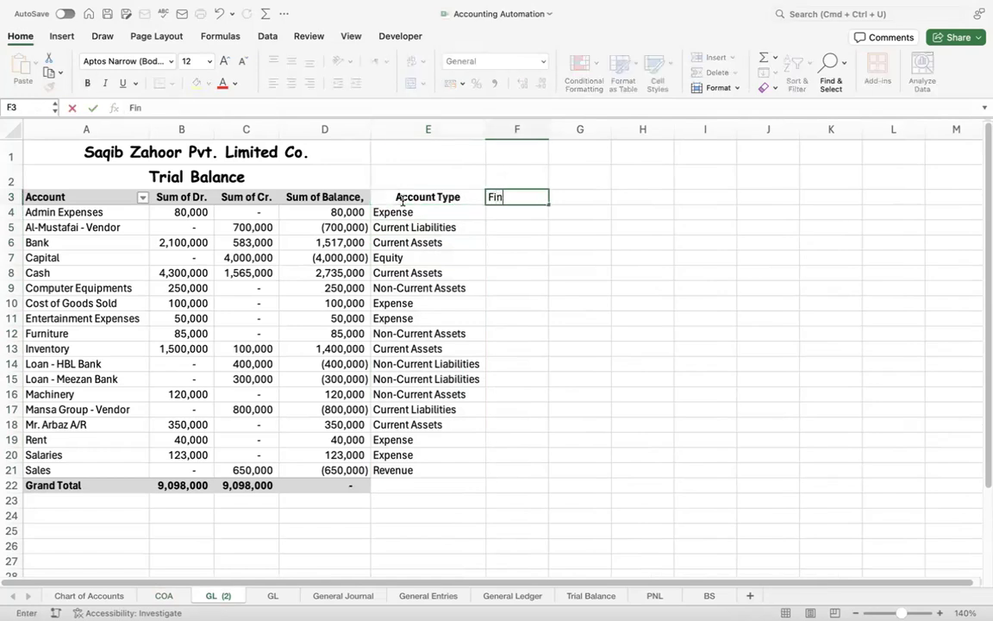
{"action": "type", "text": "ancial"}
{"action": "key", "text": "Return"}
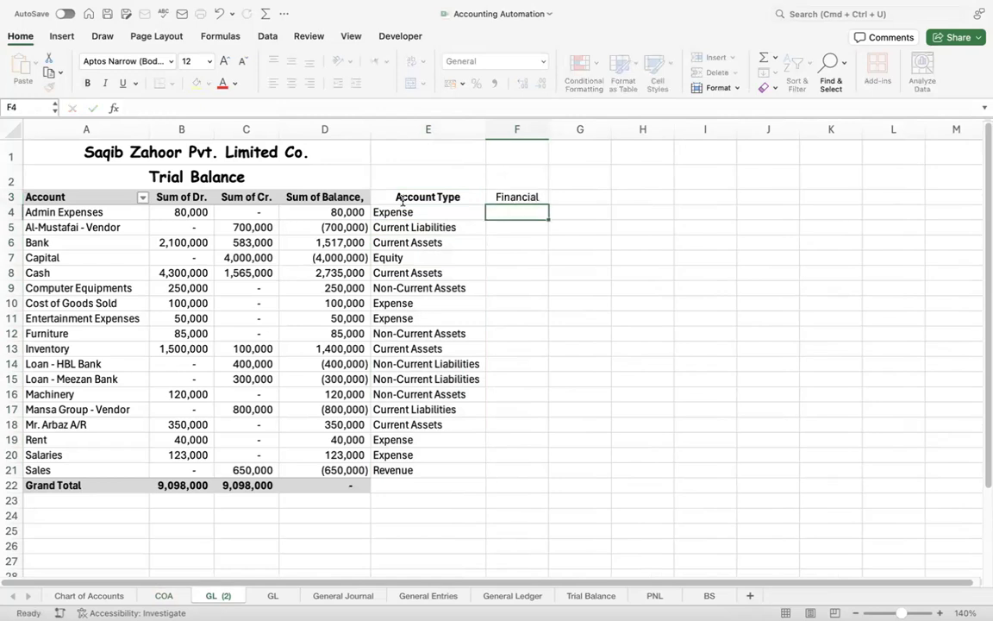
Start a VLOOKUP formula in F4 with the account type in E4 as the lookup value
{"action": "type", "text": "="}
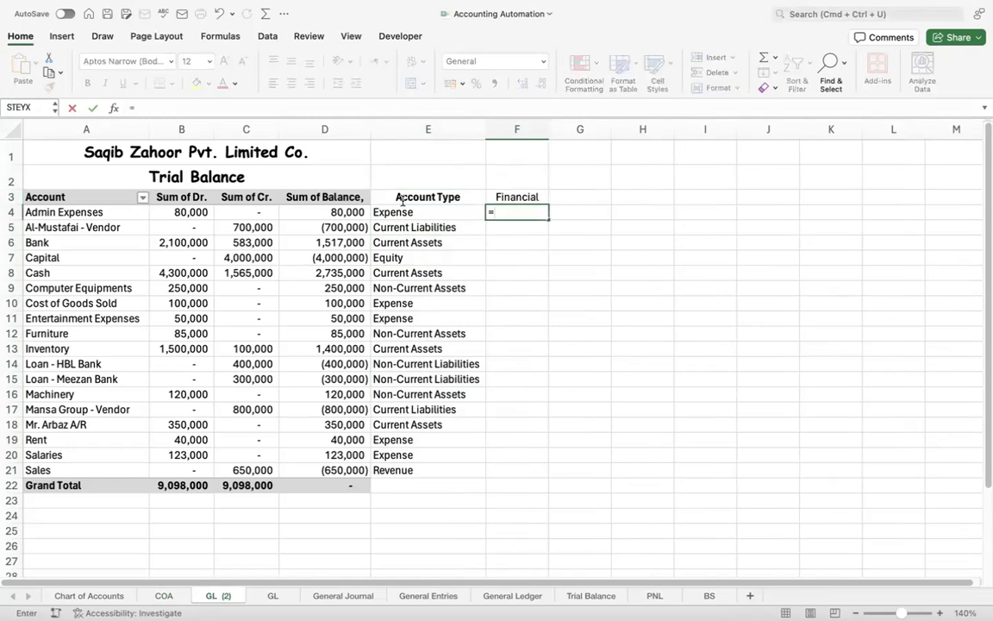
{"action": "type", "text": "vlookup("}
{"action": "key", "text": "Left"}
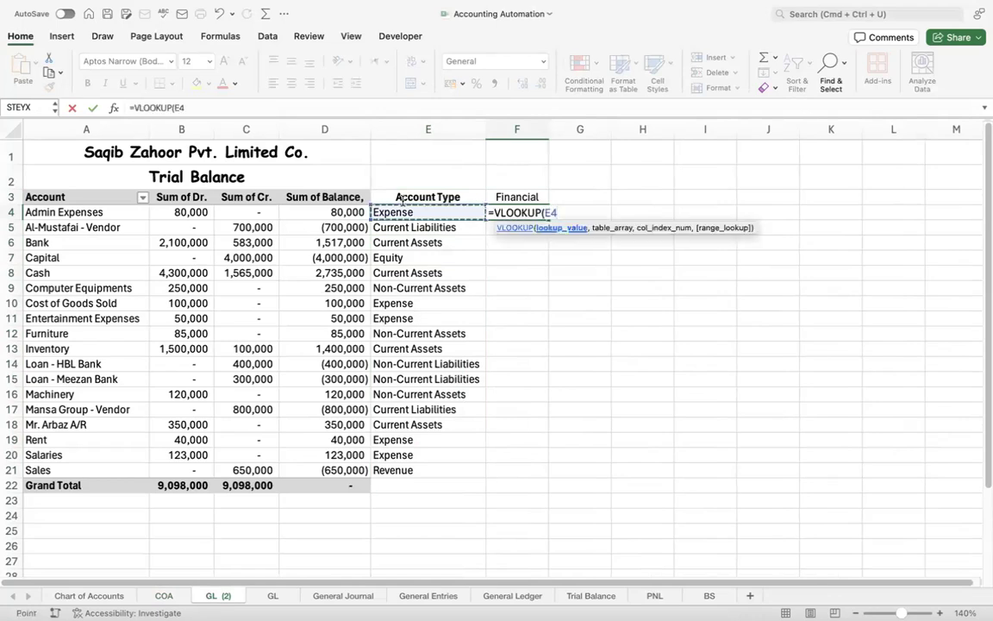
{"action": "type", "text": ","}
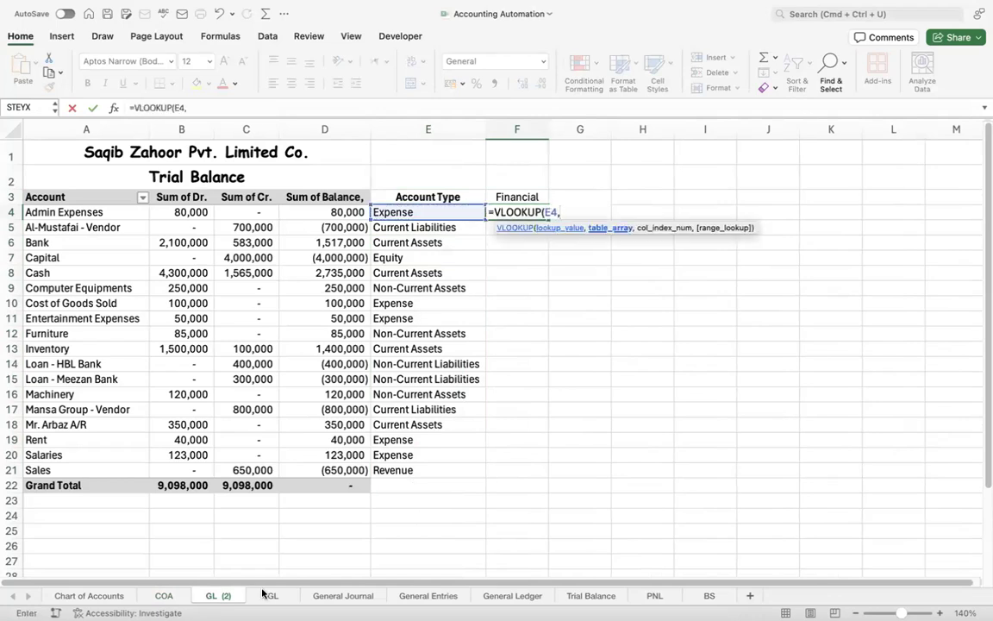
Complete the F4 lookup with the COA range B5:C11, column index 2 and exact match 0
{"action": "left_click", "coordinate": [163, 596]}
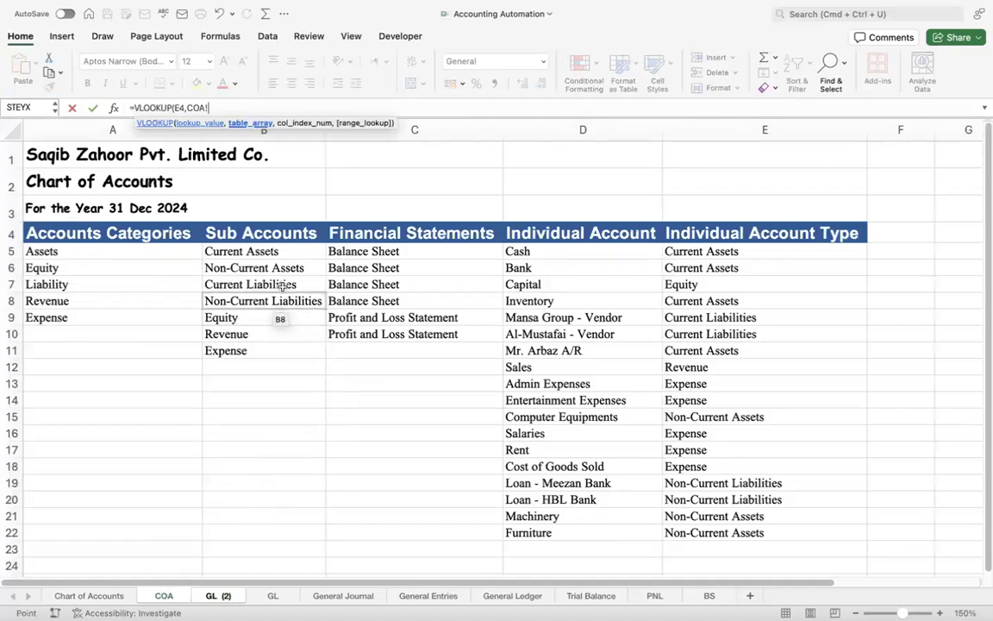
{"action": "left_click", "coordinate": [265, 251]}
{"action": "key", "text": "shift+Right"}
{"action": "key", "text": "shift+Down"}
{"action": "key", "text": "shift+Down"}
{"action": "key", "text": "shift+Down"}
{"action": "key", "text": "shift+Down"}
{"action": "key", "text": "shift+Down"}
{"action": "key", "text": "shift+Down"}
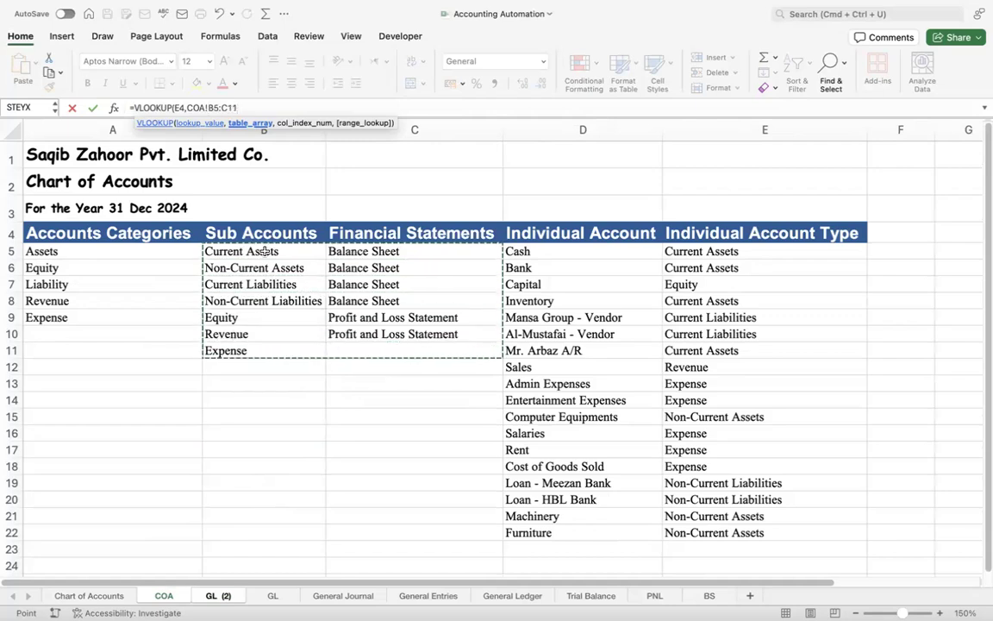
{"action": "type", "text": ",2,0"}
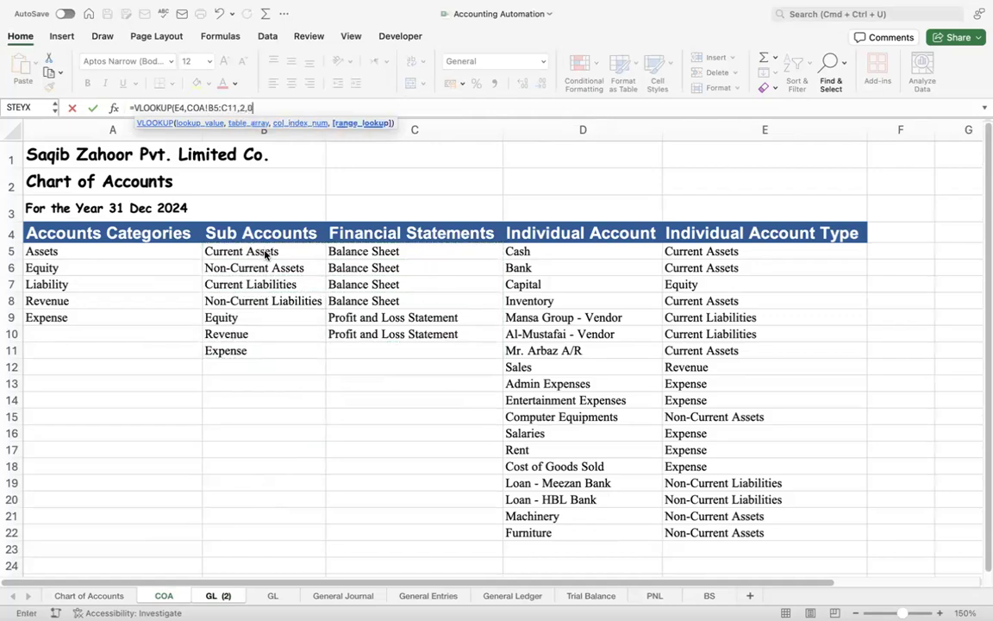
{"action": "key", "text": "Return"}
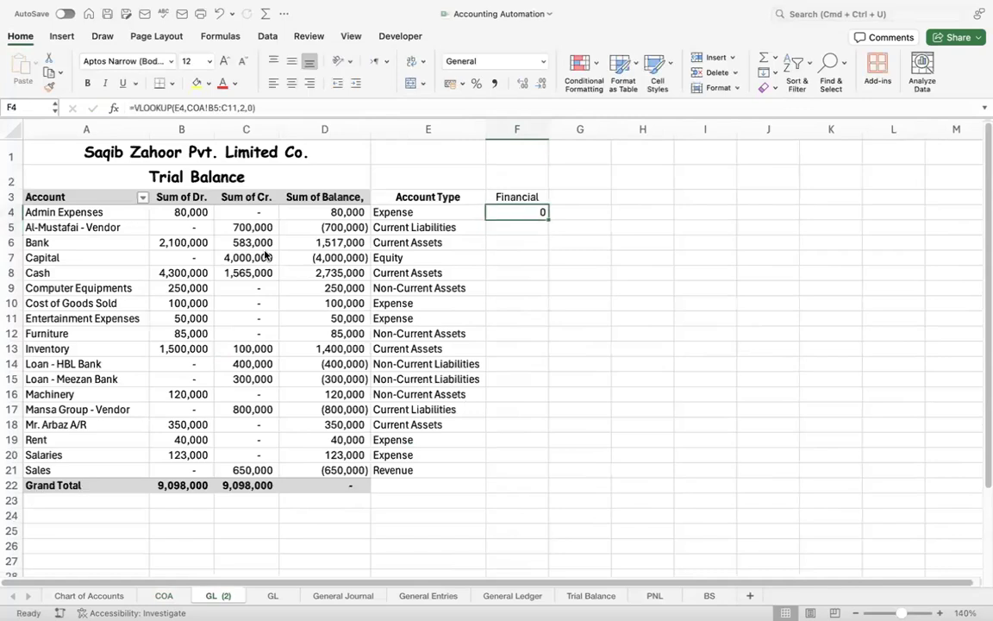
Fill C11 on the COA sheet with the Profit and Loss Statement entry from above, and return to the GL (2) sheet
{"action": "left_click", "coordinate": [164, 596]}
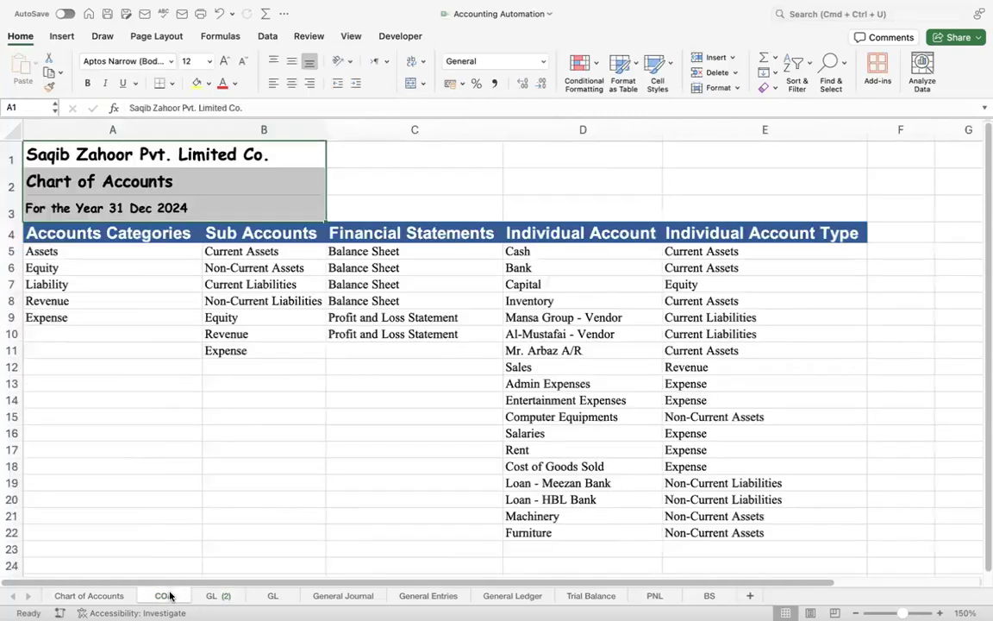
{"action": "left_click", "coordinate": [281, 345]}
{"action": "key", "text": "Right"}
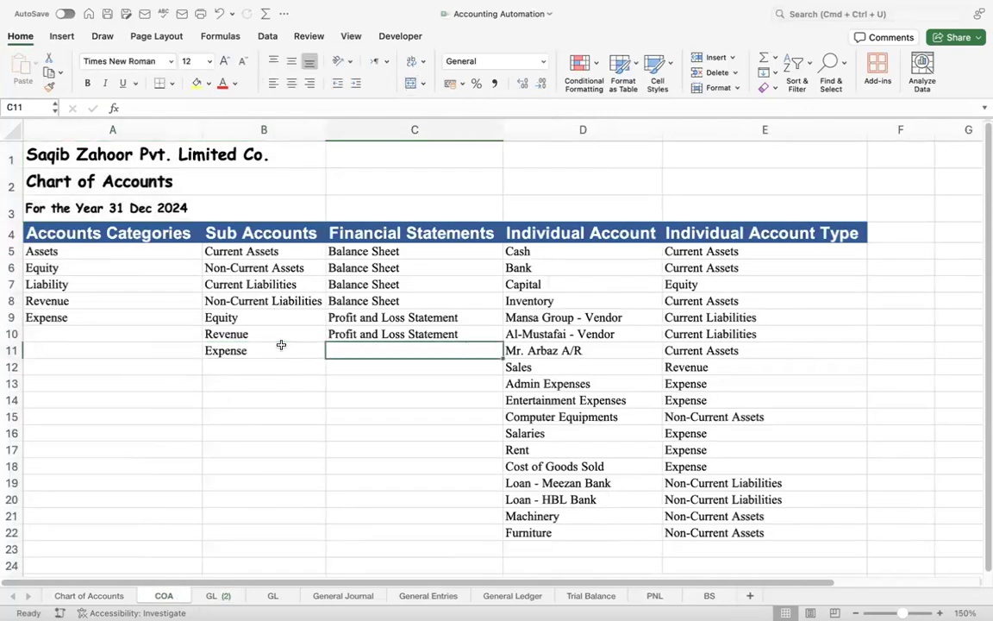
{"action": "key", "text": "ctrl+d"}
{"action": "left_click", "coordinate": [233, 597]}
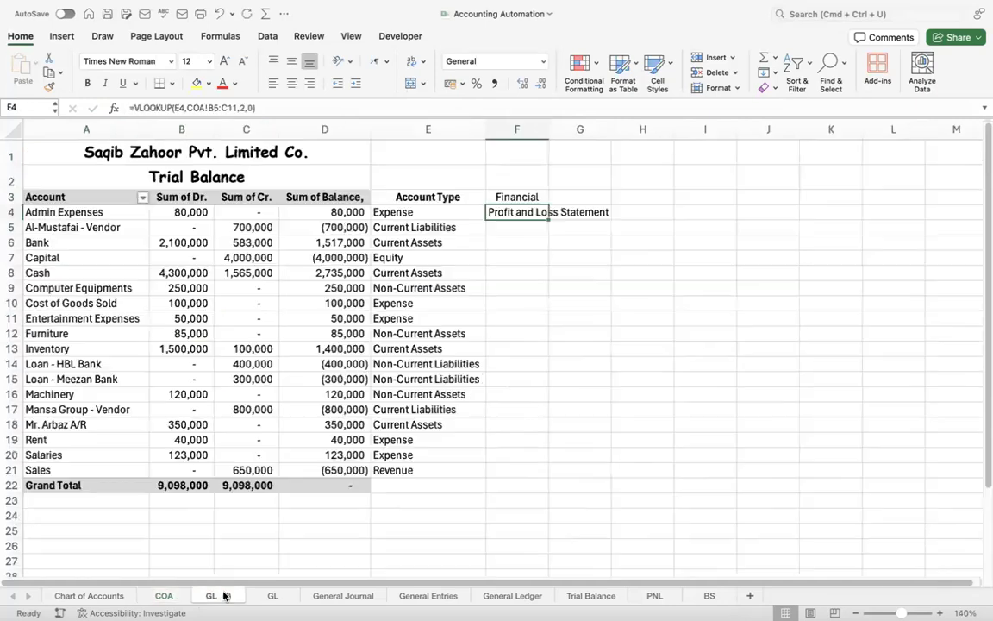
Make the COA lookup range in the F4 formula absolute as $B$5:$C$11
{"action": "left_click", "coordinate": [212, 110]}
{"action": "key", "text": "shift+Right"}
{"action": "key", "text": "shift+Right"}
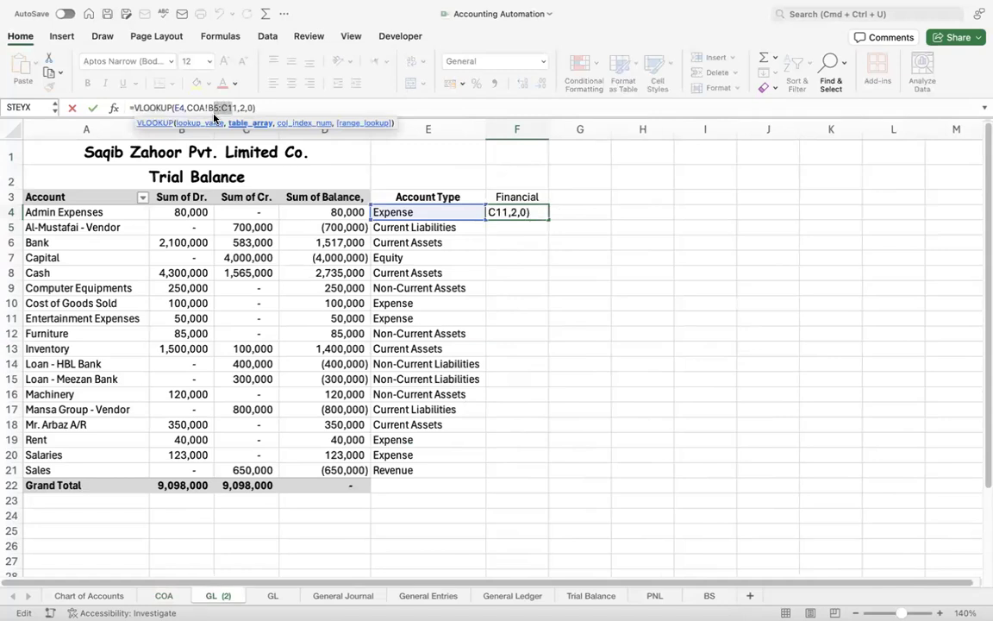
{"action": "key", "text": "F4"}
{"action": "key", "text": "Return"}
{"action": "key", "text": "Up"}
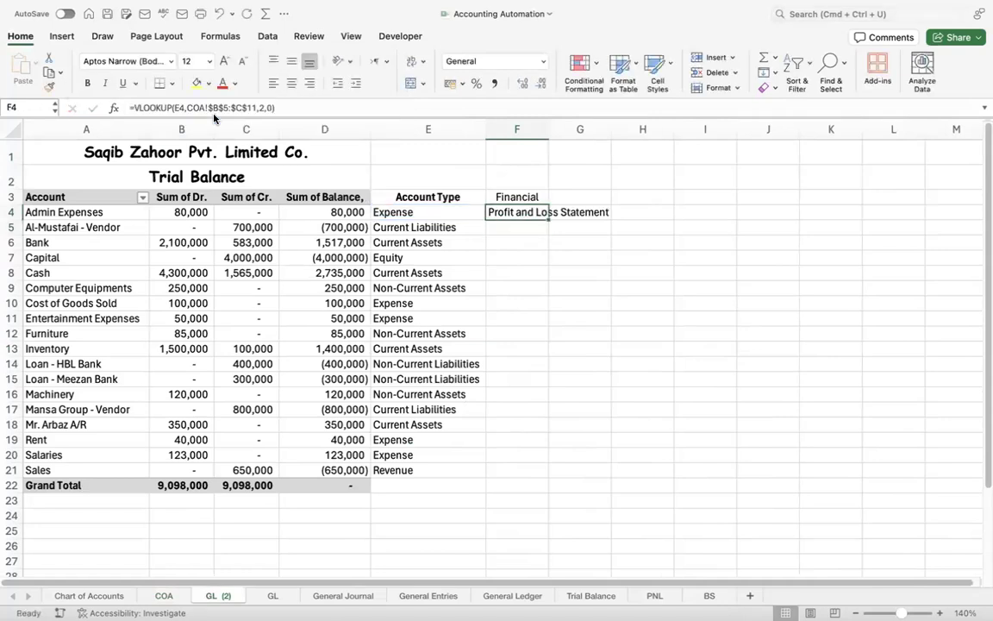
Copy the F4 lookup formula down through F21 and autofit the width of column F
{"action": "key", "text": "super+c"}
{"action": "key", "text": "shift+Down"}
{"action": "key", "text": "shift+Down"}
{"action": "key", "text": "shift+Down"}
{"action": "key", "text": "shift+Down"}
{"action": "key", "text": "shift+Down"}
{"action": "key", "text": "shift+Down"}
{"action": "key", "text": "shift+Down"}
{"action": "key", "text": "shift+Down"}
{"action": "key", "text": "shift+Down"}
{"action": "key", "text": "shift+Down"}
{"action": "key", "text": "shift+Down"}
{"action": "key", "text": "shift+Down"}
{"action": "key", "text": "shift+Down"}
{"action": "key", "text": "shift+Down"}
{"action": "key", "text": "shift+Down"}
{"action": "key", "text": "shift+Down"}
{"action": "key", "text": "shift+Down"}
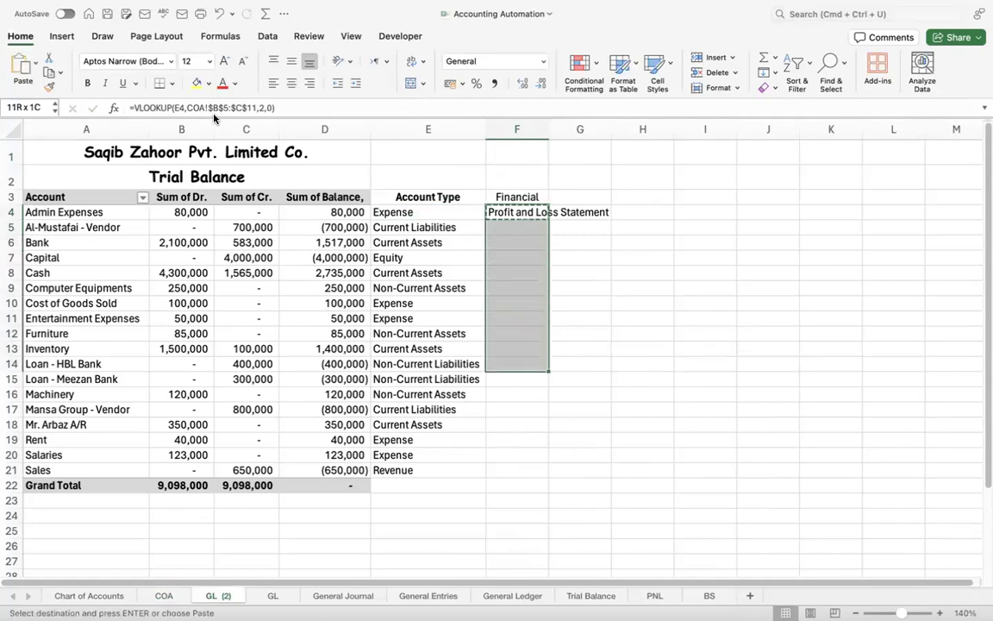
{"action": "key", "text": "Return"}
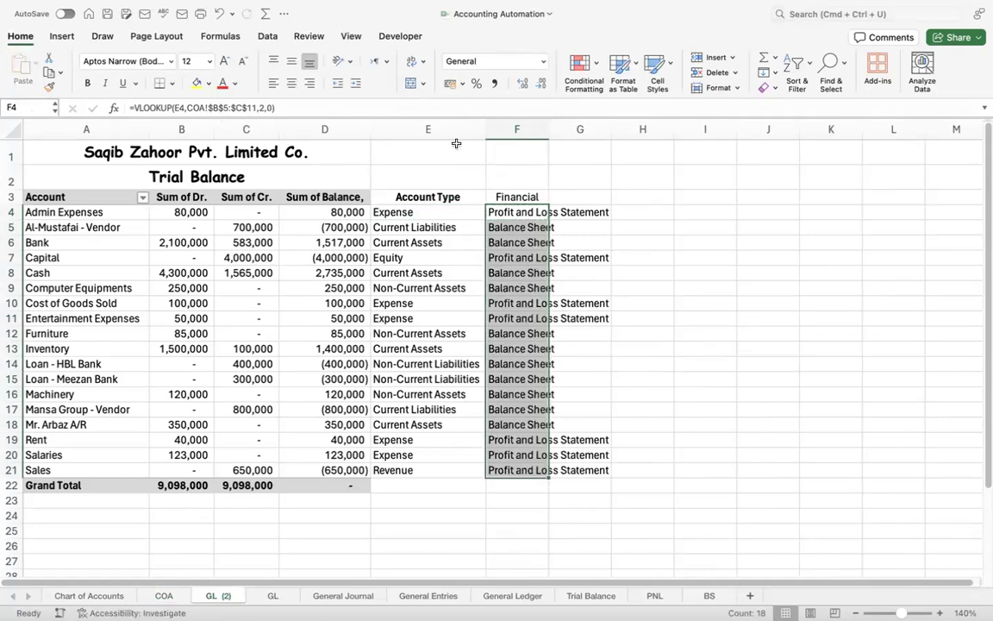
{"action": "double_click", "coordinate": [548, 128]}
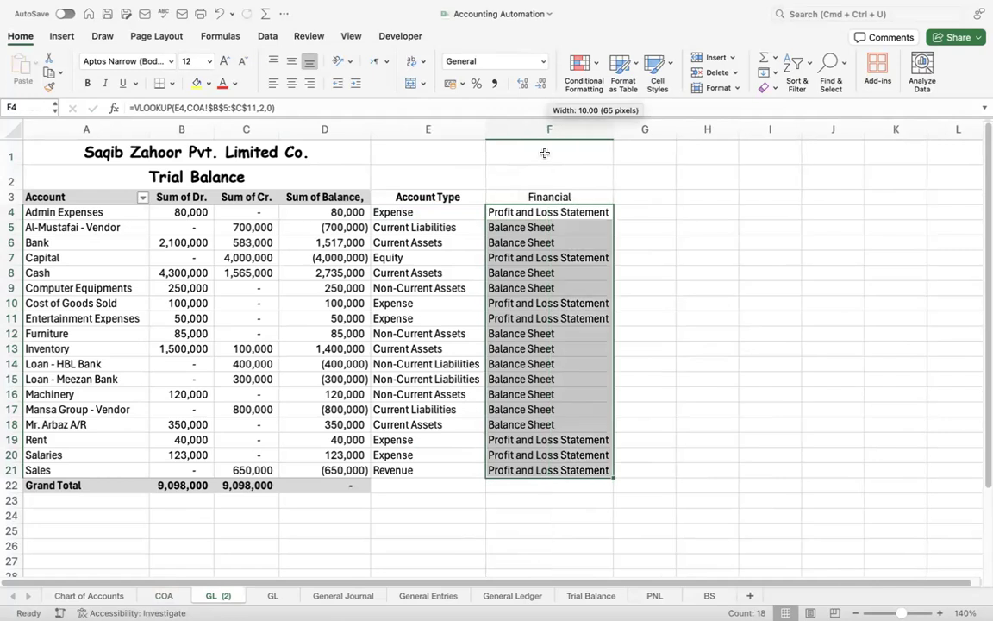
Check the Financial lookup formulas in F7, F4 and F5
{"action": "left_click", "coordinate": [537, 258]}
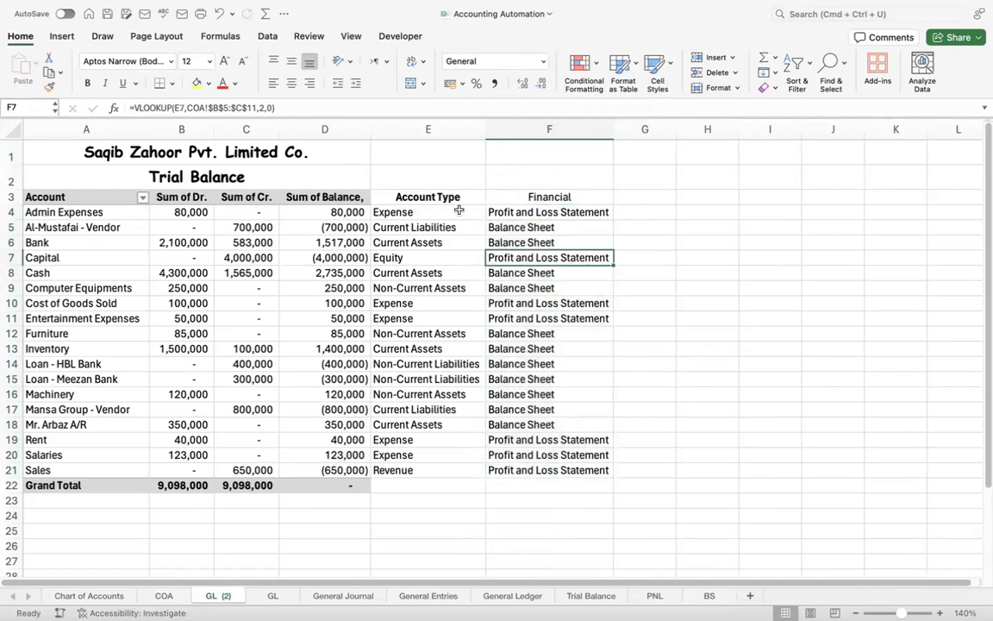
{"action": "left_click", "coordinate": [539, 213]}
{"action": "left_click", "coordinate": [534, 225]}
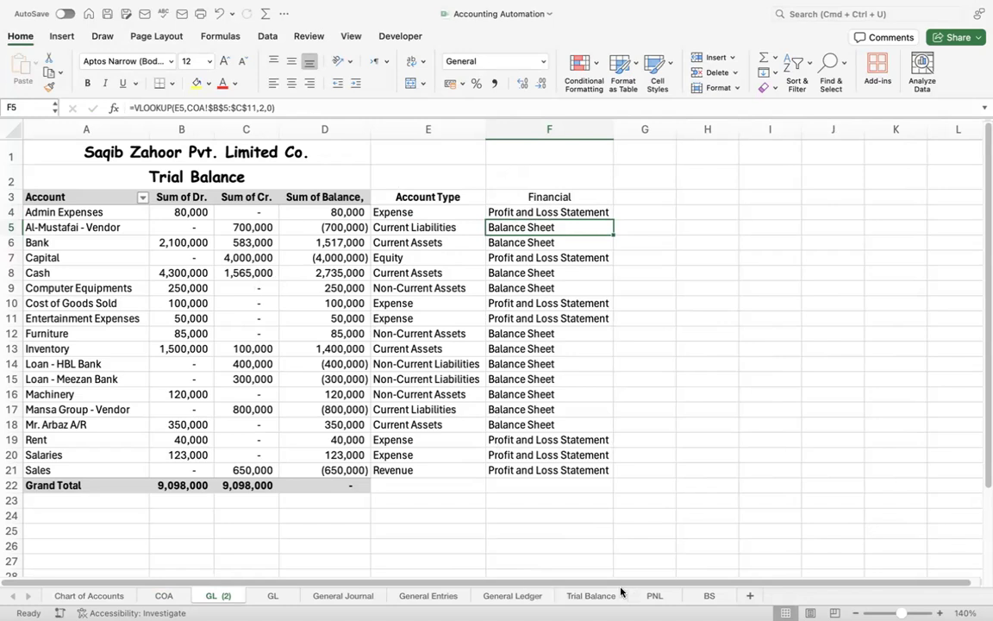
Review the profit and loss statement layout in A1:B18 of the PNL sheet
{"action": "left_click", "coordinate": [654, 596]}
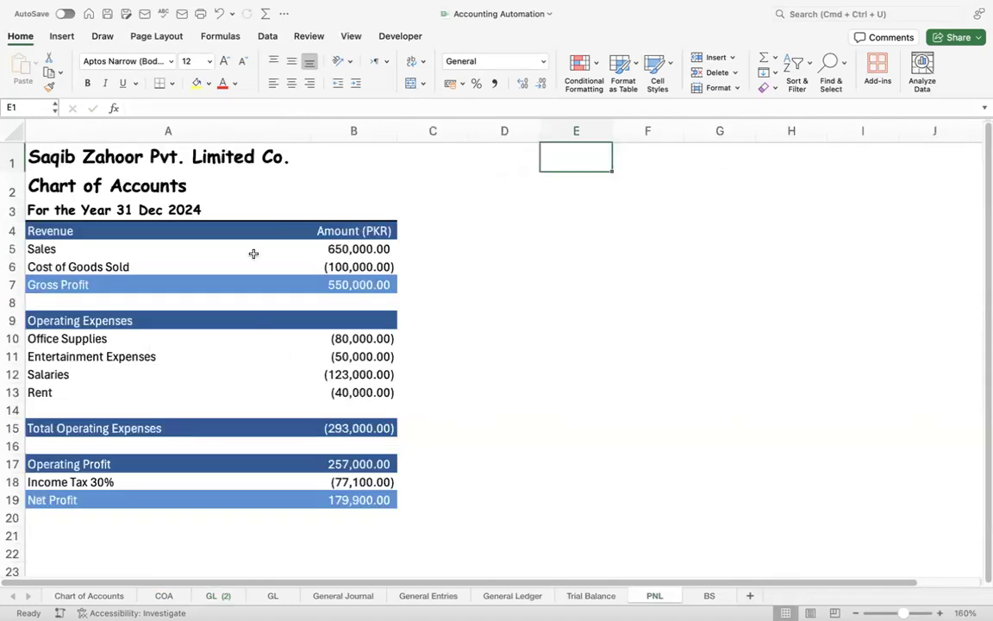
{"action": "left_click_drag", "start_coordinate": [131, 158], "coordinate": [137, 482]}
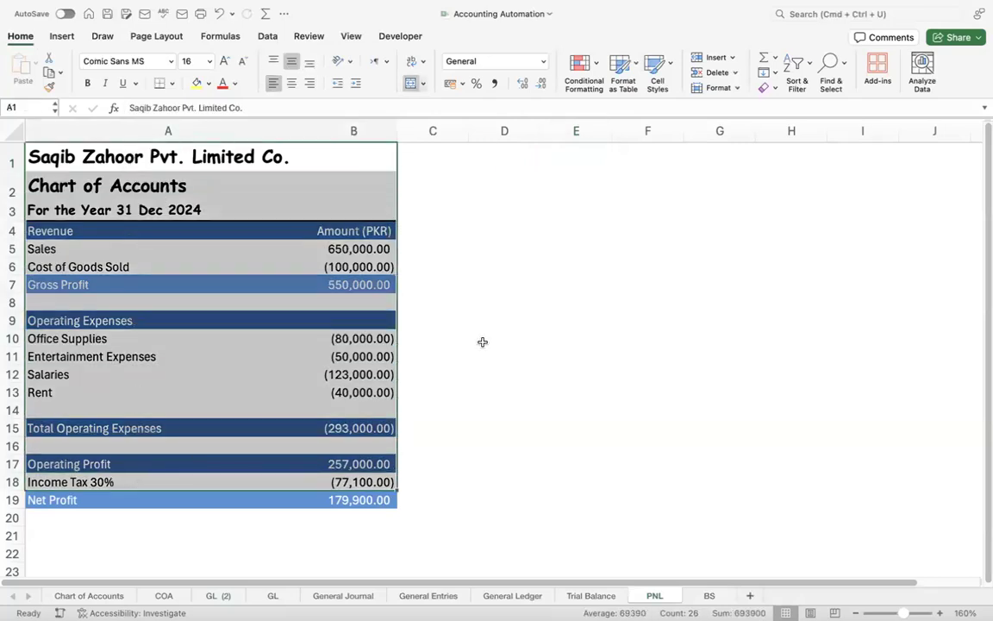
{"action": "key", "text": "ctrl+super+f"}
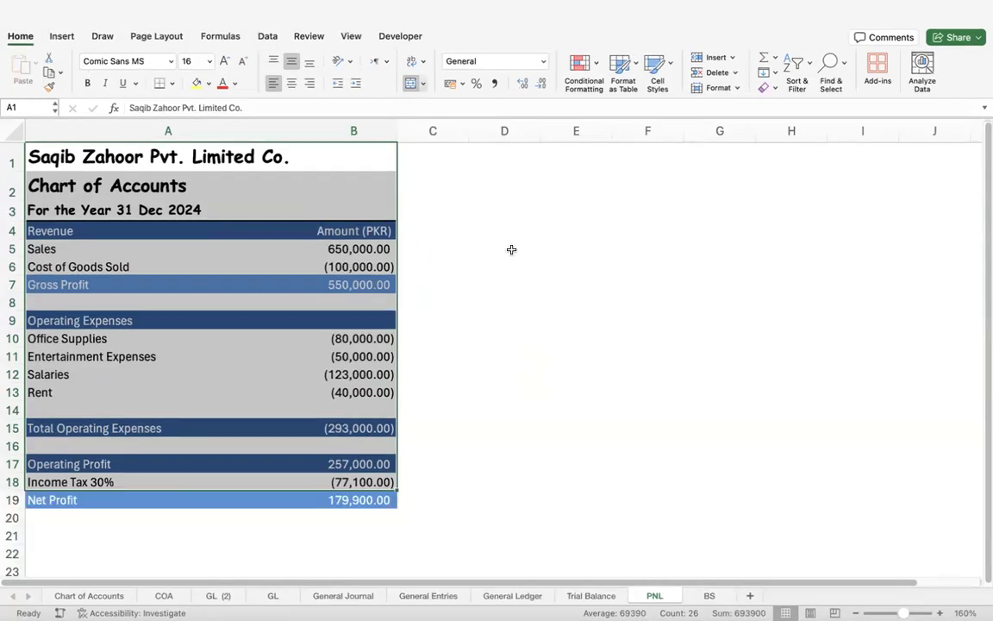
Rename the GL (2) sheet as TB
{"action": "left_click", "coordinate": [267, 596]}
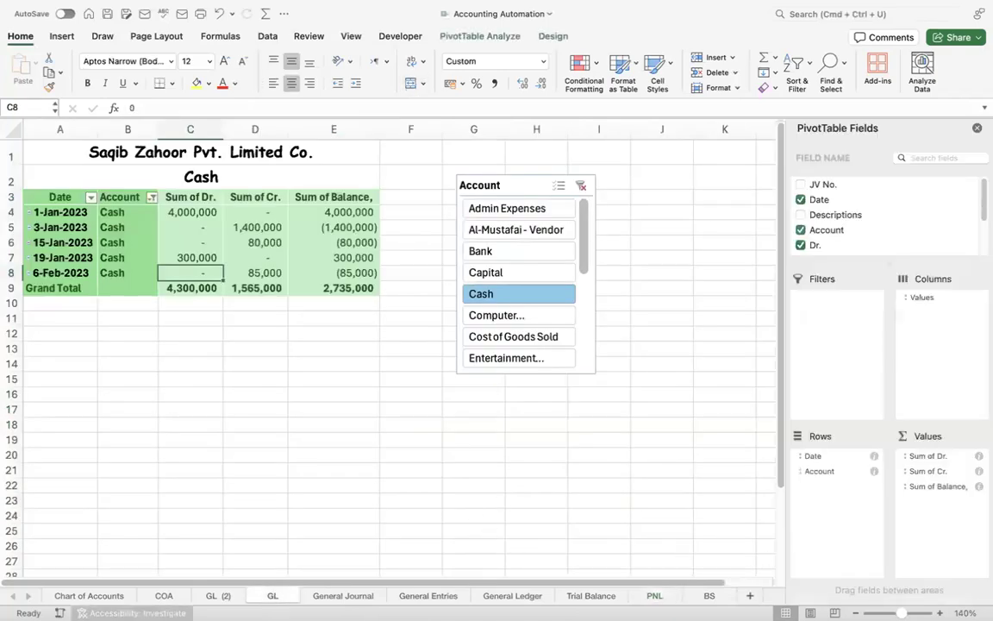
{"action": "left_click", "coordinate": [218, 596]}
{"action": "right_click", "coordinate": [215, 596]}
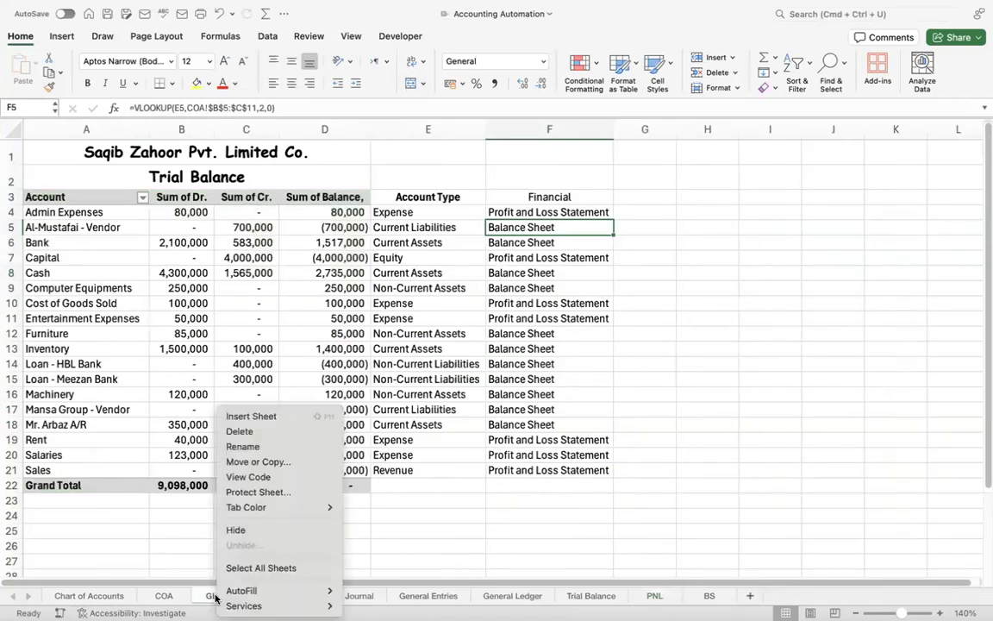
{"action": "left_click", "coordinate": [234, 448]}
{"action": "type", "text": "TB"}
{"action": "key", "text": "Return"}
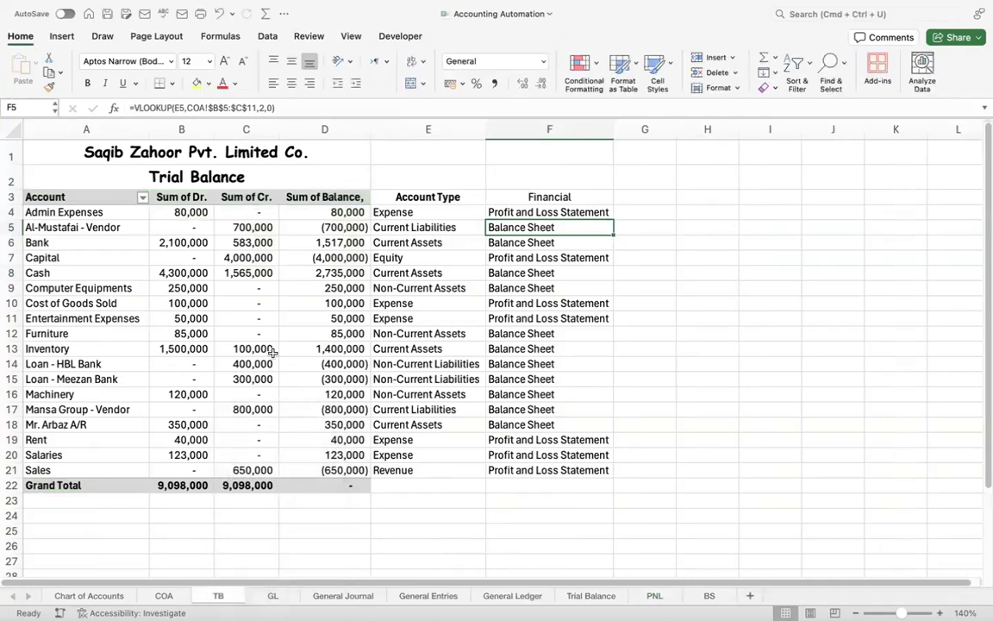
Add a new sheet after TB and name it Income Statement
{"action": "left_click", "coordinate": [750, 595]}
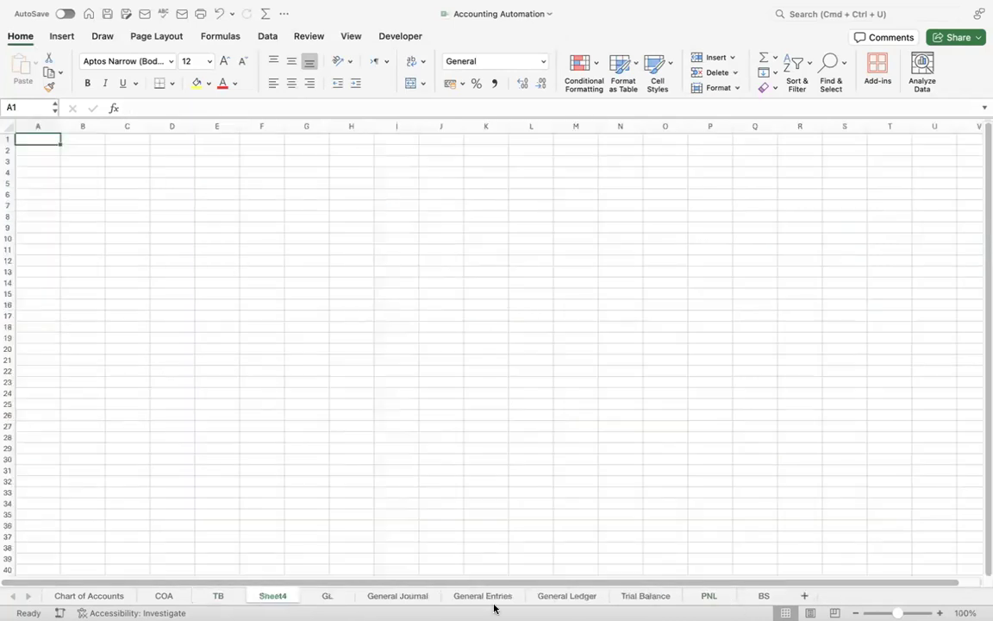
{"action": "right_click", "coordinate": [270, 598]}
{"action": "left_click", "coordinate": [302, 450]}
{"action": "type", "text": "Income Statement"}
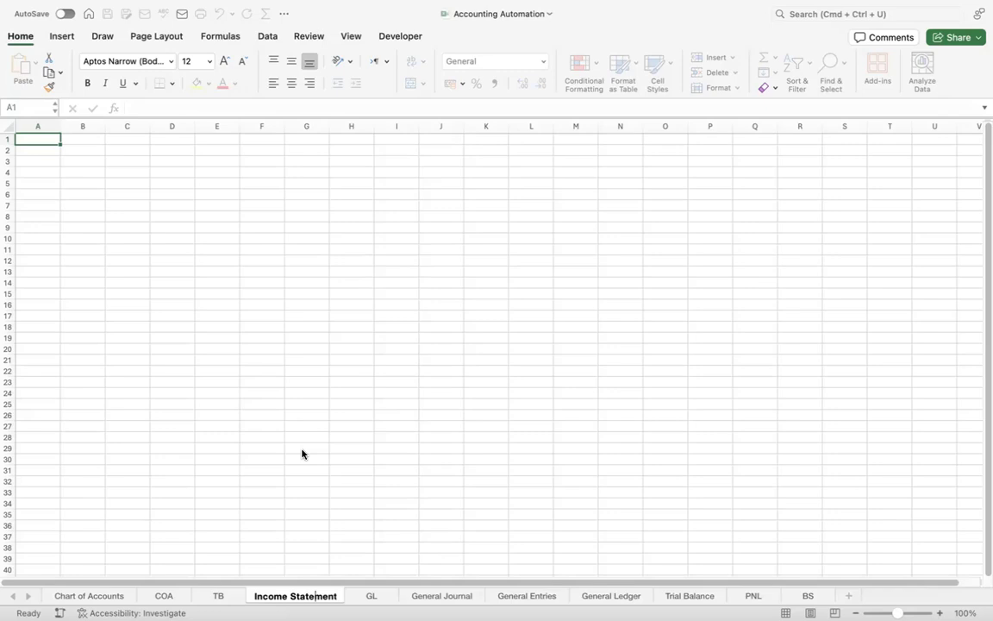
{"action": "key", "text": "Return"}
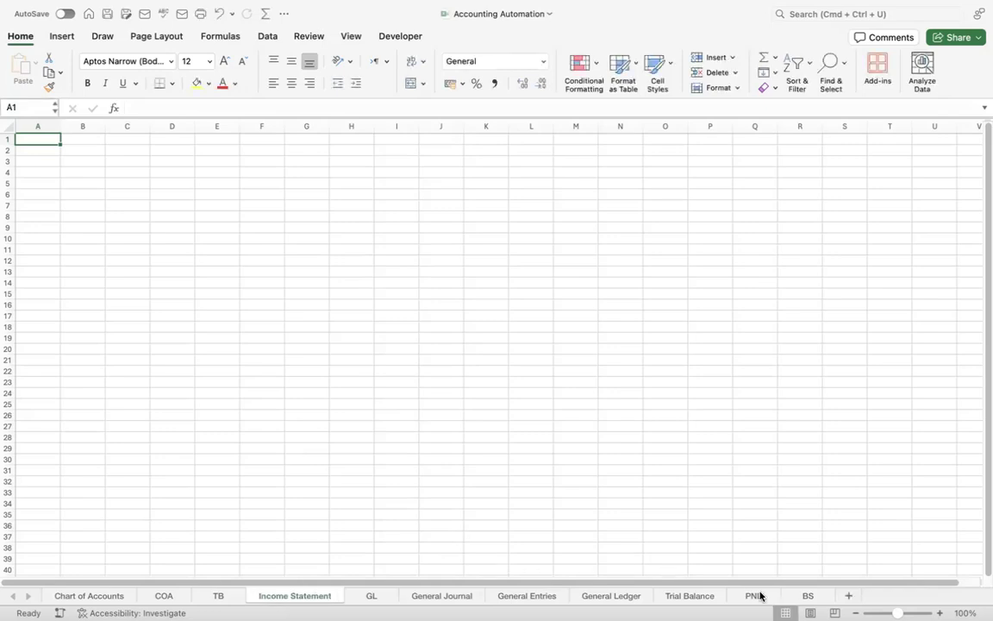
Open the PNL sheet with the existing profit and loss statement
{"action": "left_click", "coordinate": [755, 595]}
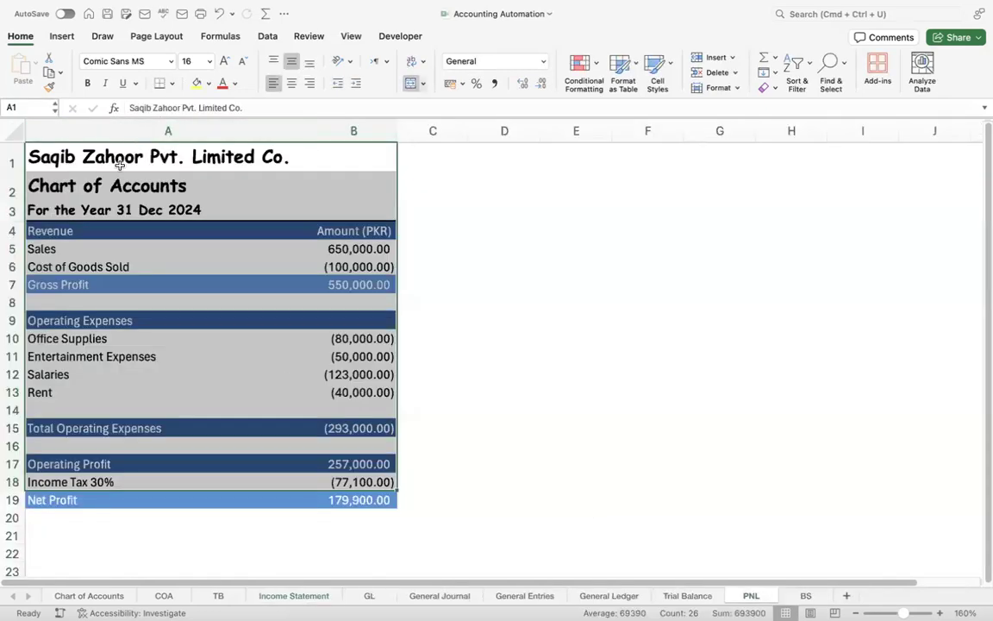
Copy the profit and loss report in A1:B19 of the PNL sheet to cell A1 of the Income Statement sheet
{"action": "key", "text": "super+c"}
{"action": "key", "text": "shift+Down"}
{"action": "key", "text": "super+c"}
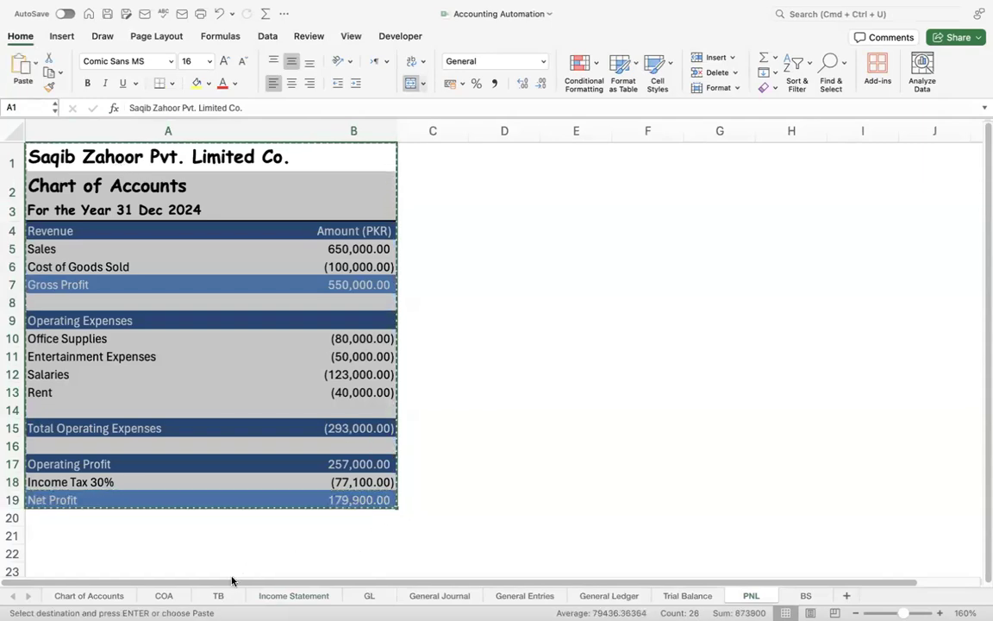
{"action": "left_click", "coordinate": [307, 595]}
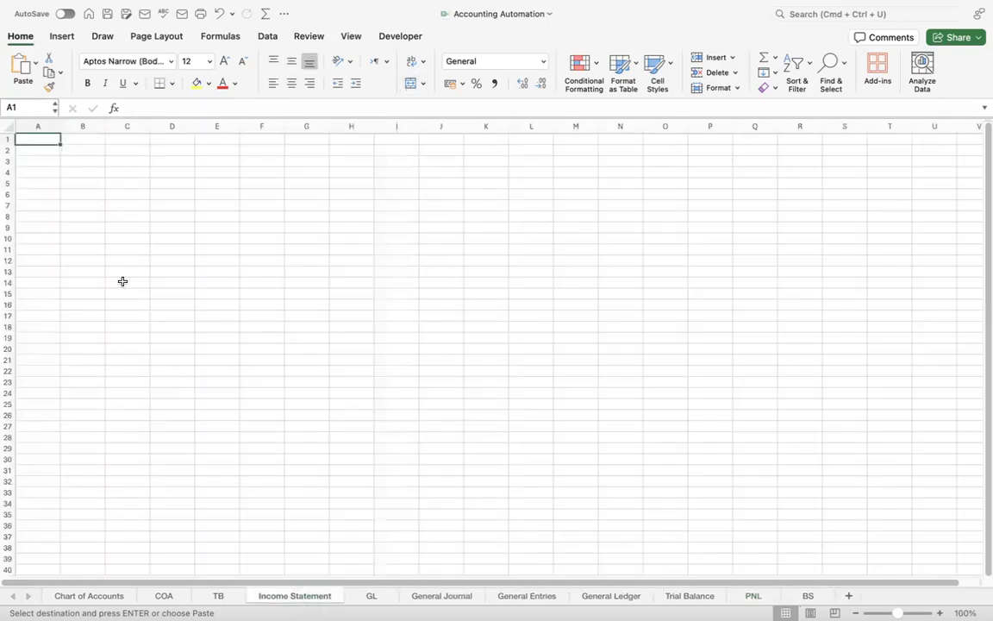
{"action": "key", "text": "super+v"}
{"action": "left_click", "coordinate": [422, 330]}
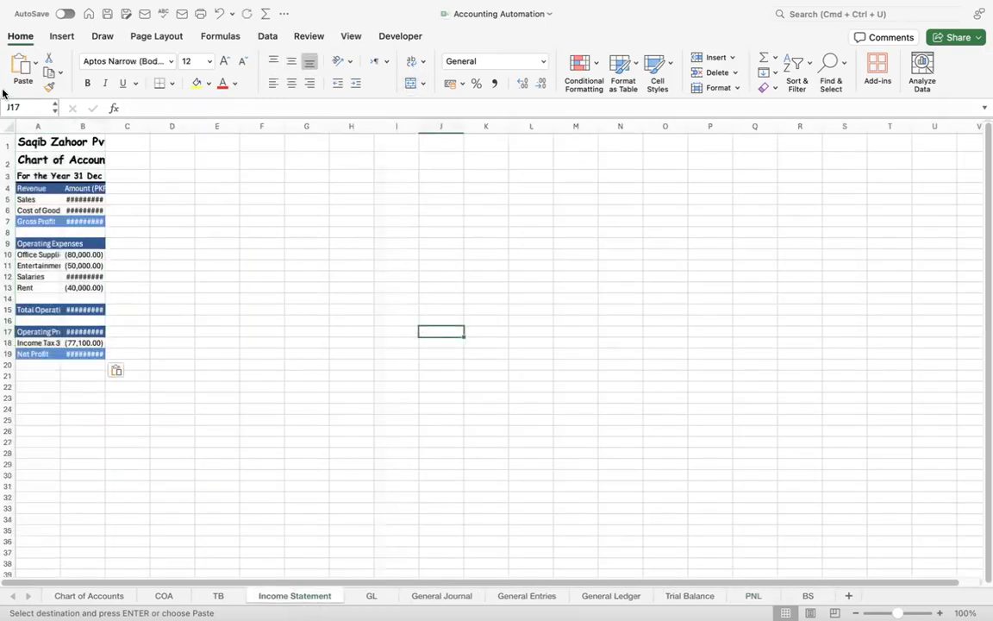
Auto-fit all column widths on the Income Statement sheet to their contents
{"action": "left_click", "coordinate": [11, 129]}
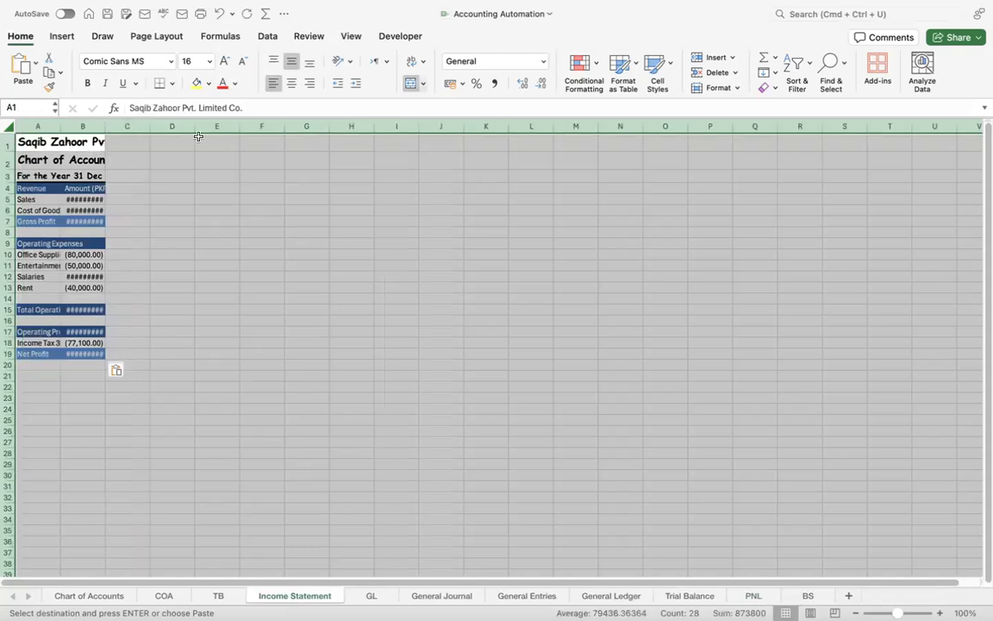
{"action": "double_click", "coordinate": [148, 126]}
{"action": "left_click", "coordinate": [446, 342]}
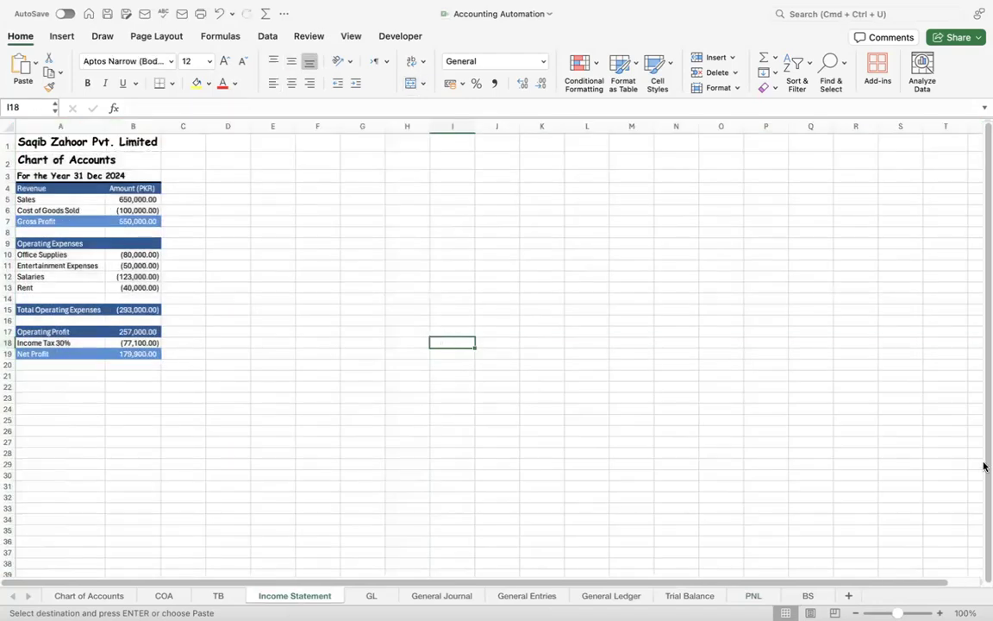
Clear the amounts in B5:B20 of the Income Statement, keeping the labels and formatting
{"action": "left_click", "coordinate": [939, 613]}
{"action": "left_click", "coordinate": [940, 613]}
{"action": "left_click", "coordinate": [939, 613]}
{"action": "left_click", "coordinate": [940, 613]}
{"action": "scroll", "coordinate": [532, 467], "scroll_direction": "up", "scroll_amount": 5}
{"action": "left_click", "coordinate": [532, 456]}
{"action": "left_click_drag", "start_coordinate": [276, 270], "coordinate": [283, 484]}
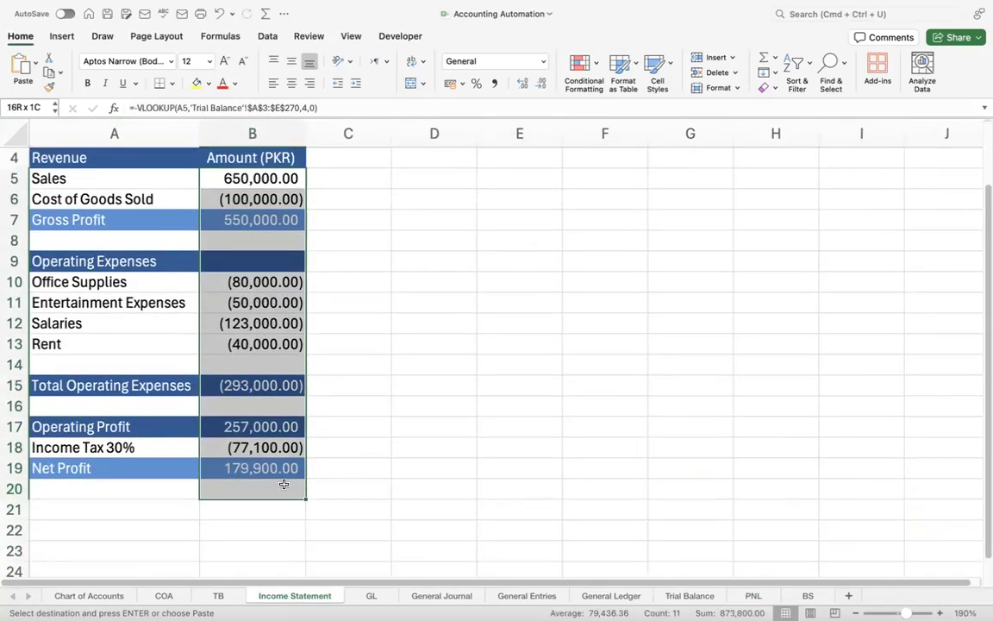
{"action": "key", "text": "Delete"}
{"action": "key", "text": "Up"}
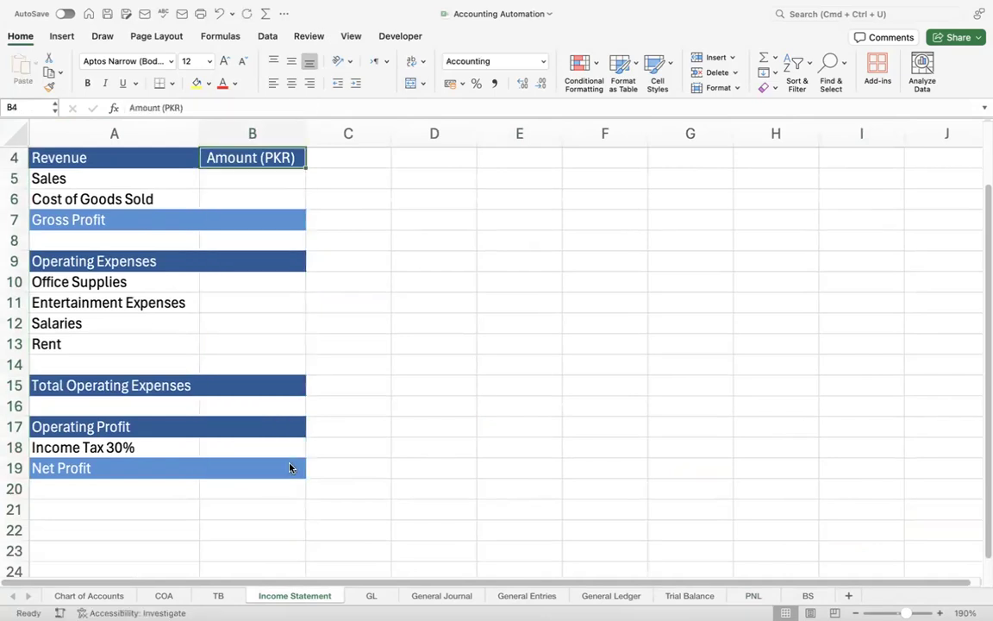
{"action": "key", "text": "ctrl+Home"}
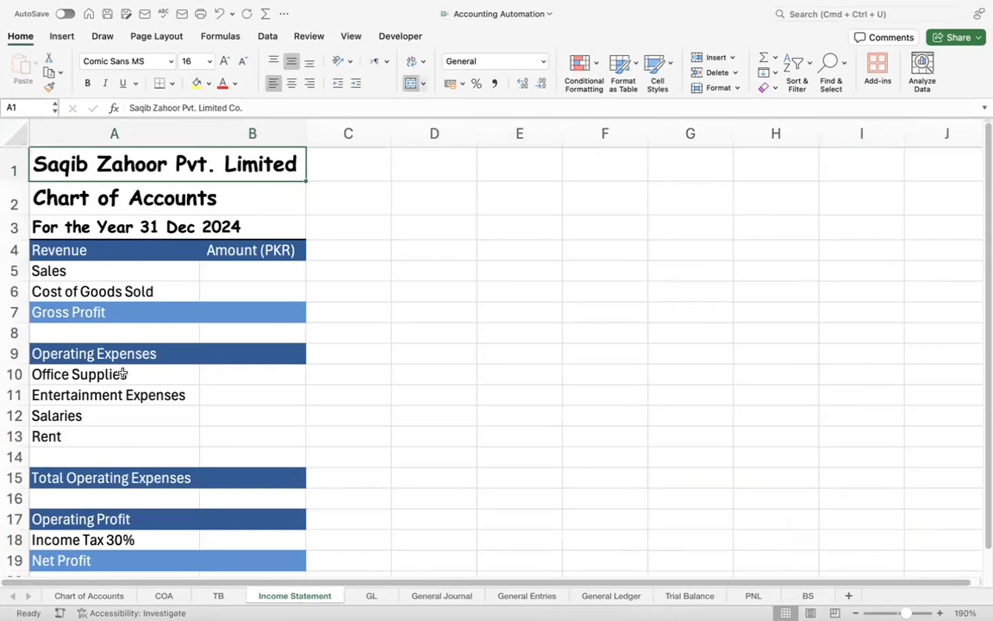
Add filters to the Account Type and Financial headers in E3:F3 of the TB sheet
{"action": "left_click", "coordinate": [224, 597]}
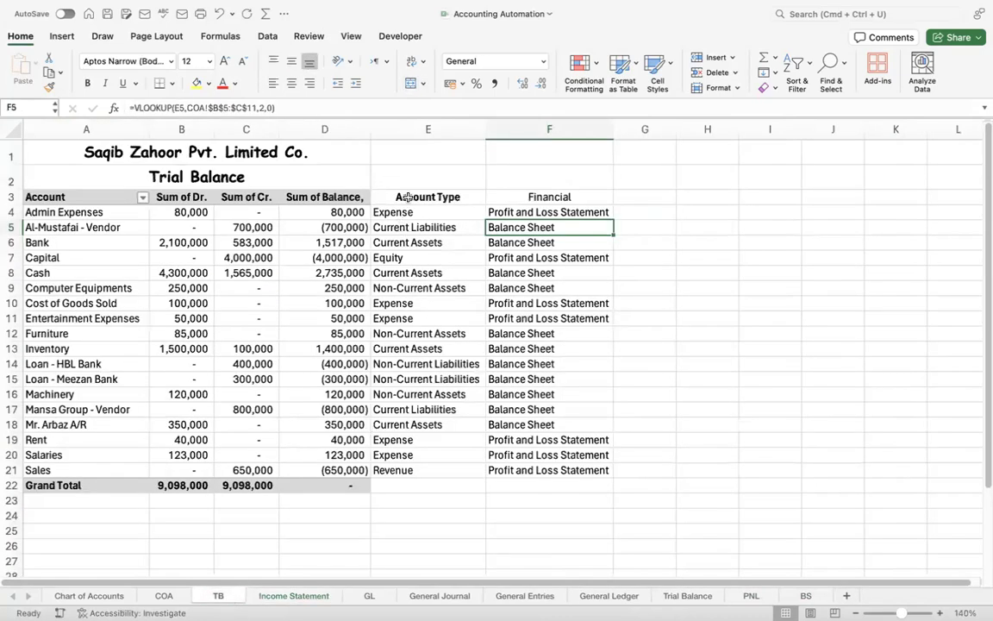
{"action": "left_click", "coordinate": [408, 198]}
{"action": "key", "text": "Up"}
{"action": "key", "text": "Down"}
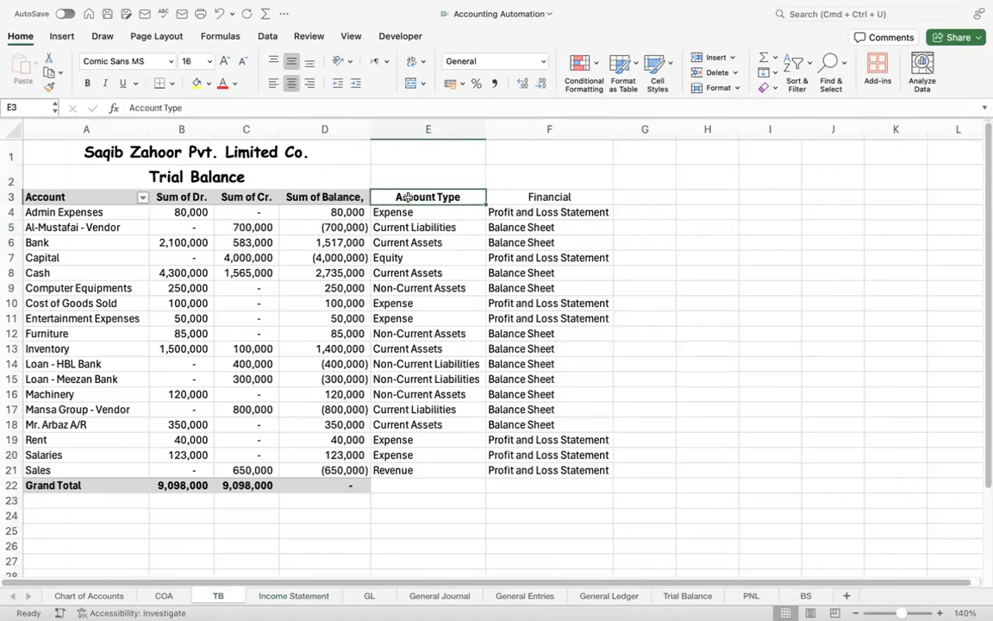
{"action": "key", "text": "shift+Right"}
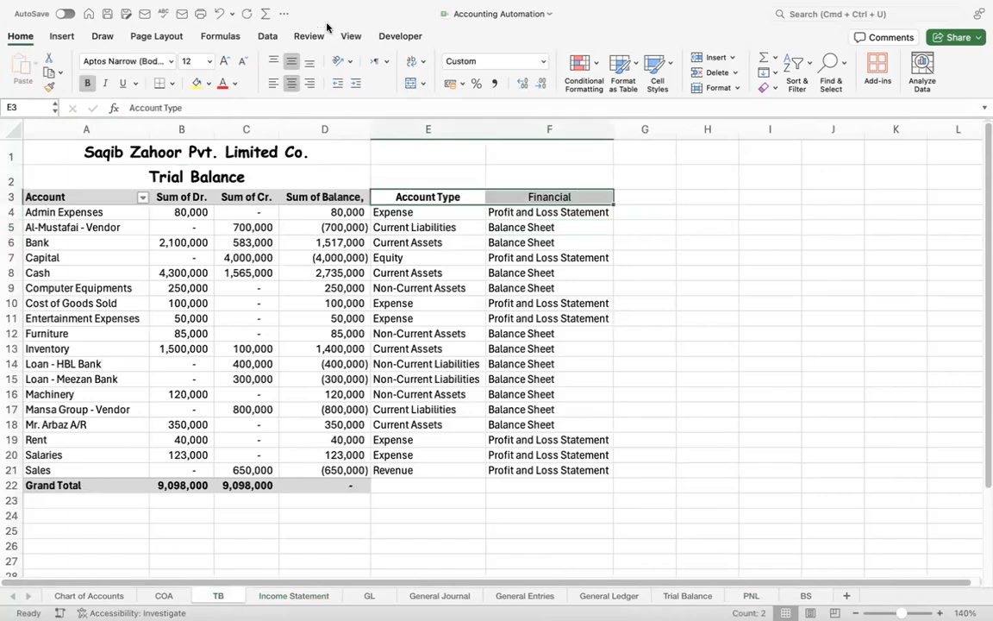
{"action": "left_click", "coordinate": [267, 37]}
{"action": "left_click", "coordinate": [449, 84]}
{"action": "left_click", "coordinate": [644, 227]}
Filter the Financial column of the trial balance to exclude the Balance Sheet accounts
{"action": "left_click", "coordinate": [606, 199]}
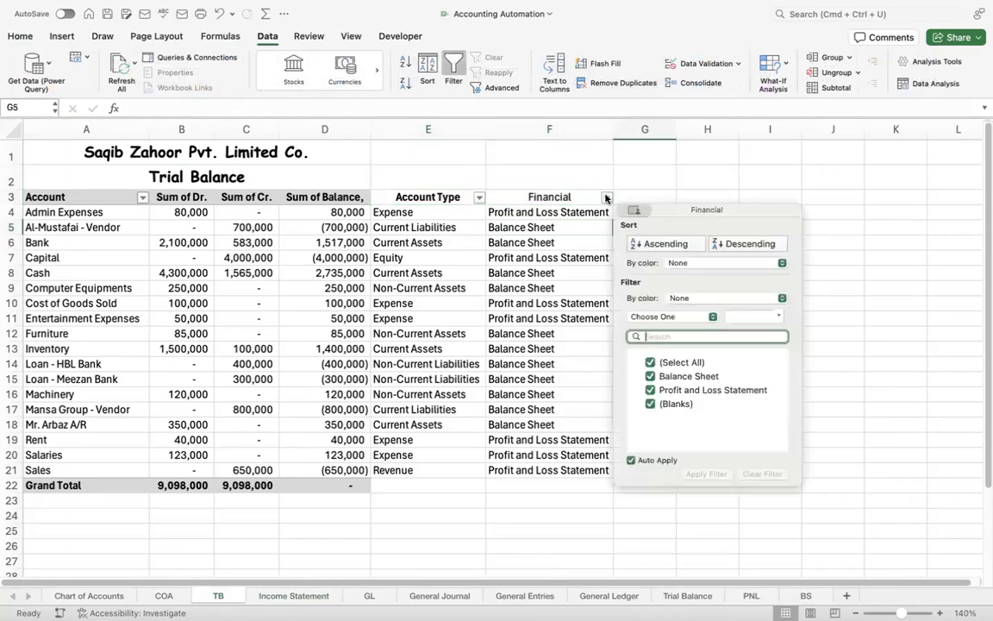
{"action": "left_click", "coordinate": [692, 383]}
{"action": "left_click", "coordinate": [591, 338]}
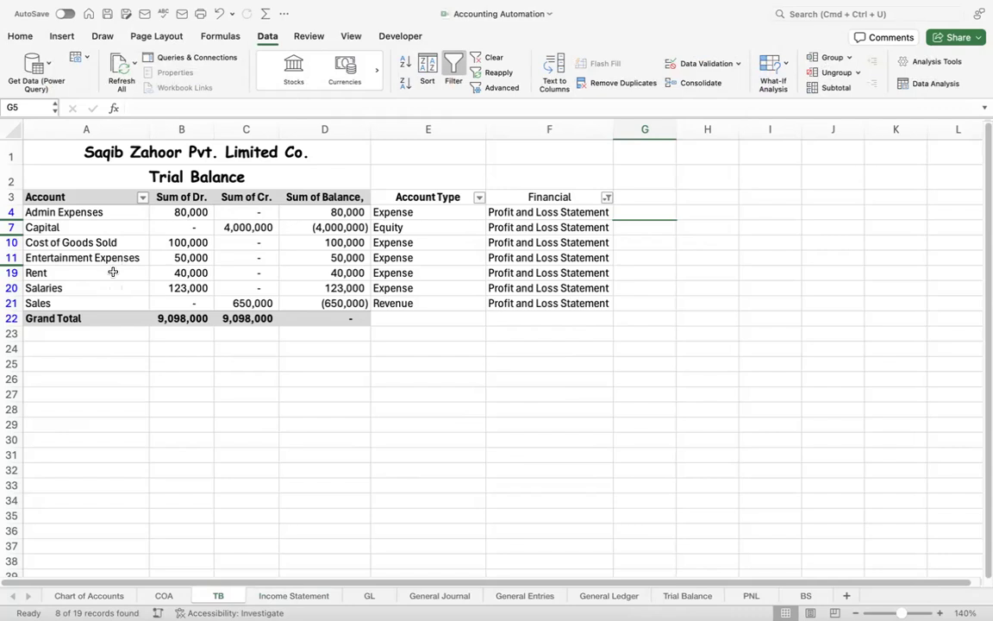
{"action": "left_click", "coordinate": [291, 595]}
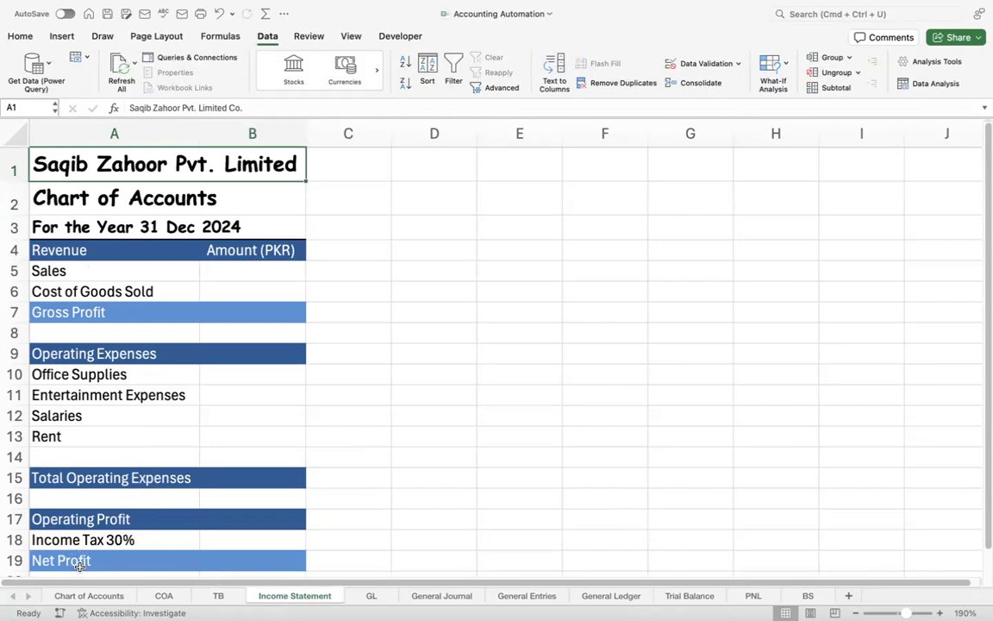
{"action": "left_click", "coordinate": [235, 274]}
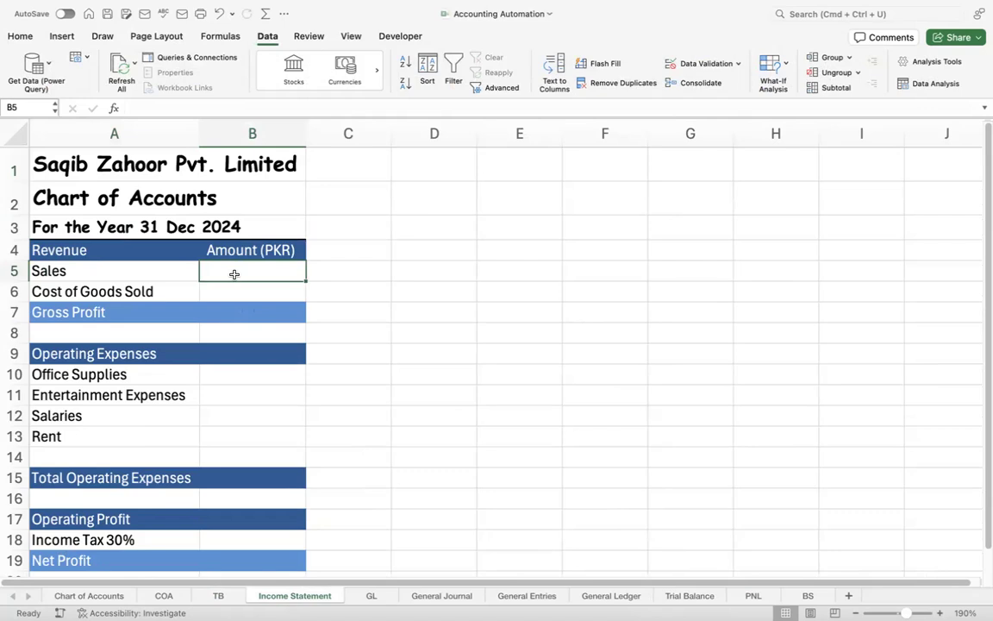
{"action": "type", "text": "=vl"}
{"action": "key", "text": "Tab"}
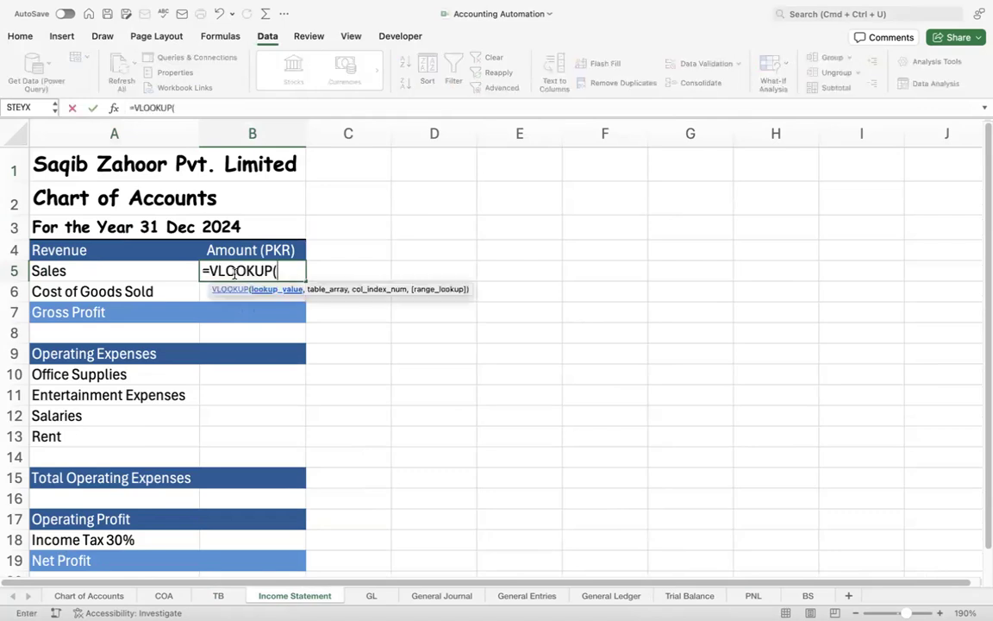
{"action": "left_click", "coordinate": [65, 274]}
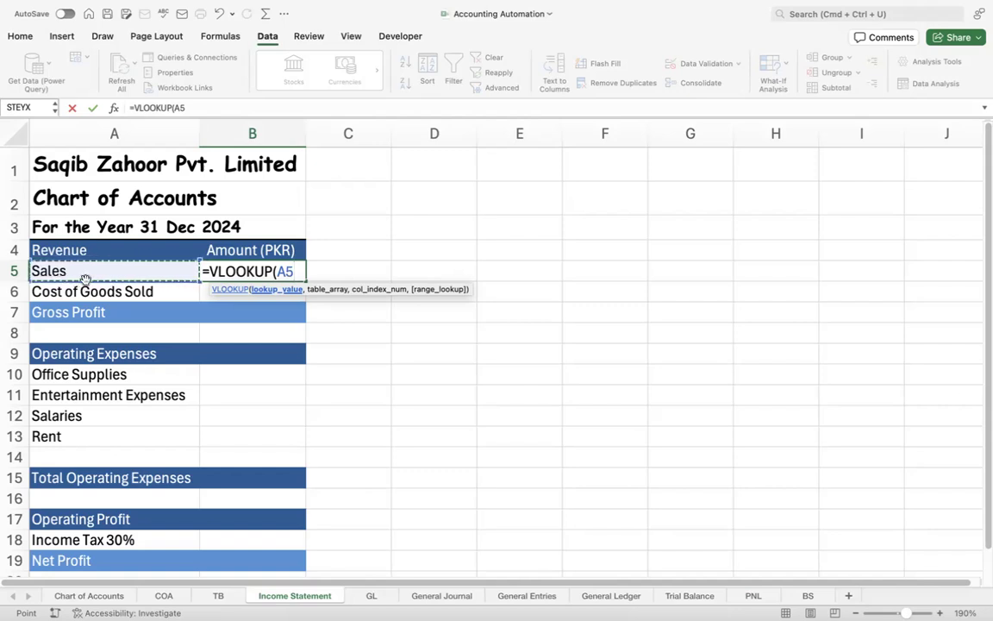
{"action": "type", "text": ","}
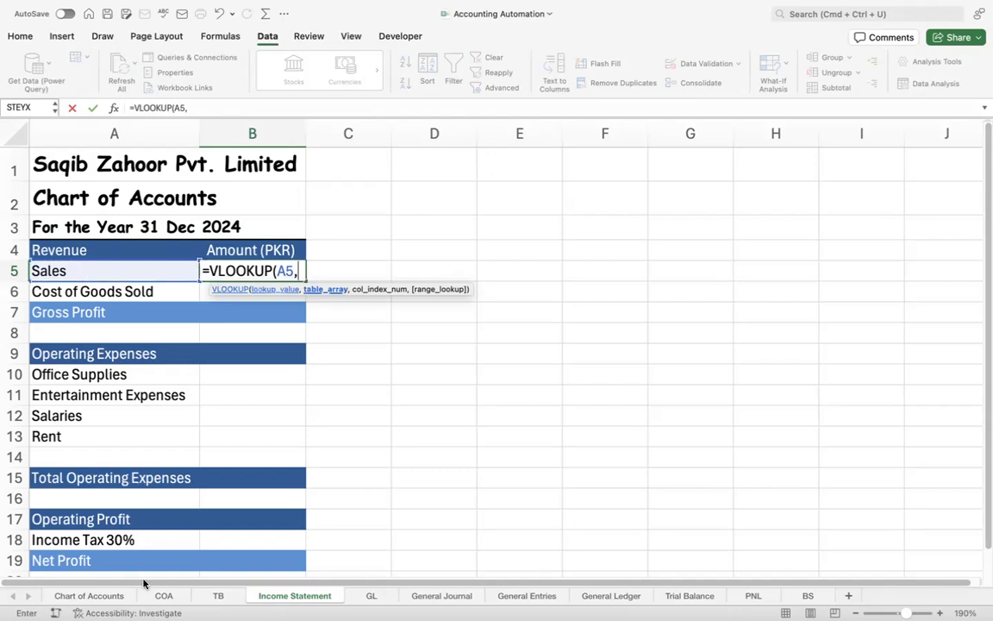
{"action": "left_click", "coordinate": [221, 598]}
{"action": "key", "text": "Escape"}
Reselect all values in the Financial column filter on the TB sheet to show every account
{"action": "left_click", "coordinate": [221, 598]}
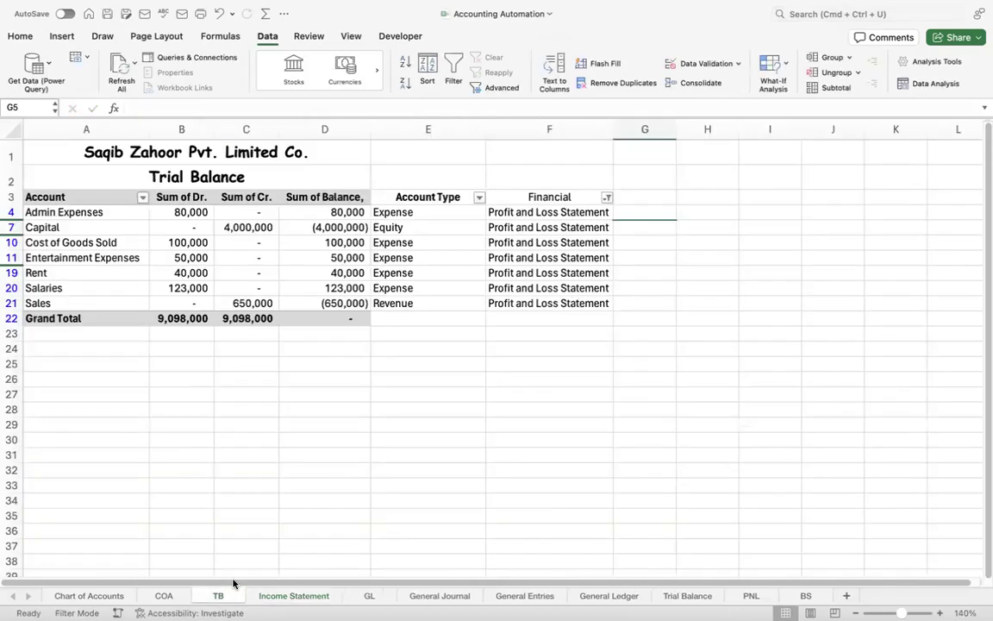
{"action": "left_click", "coordinate": [607, 197]}
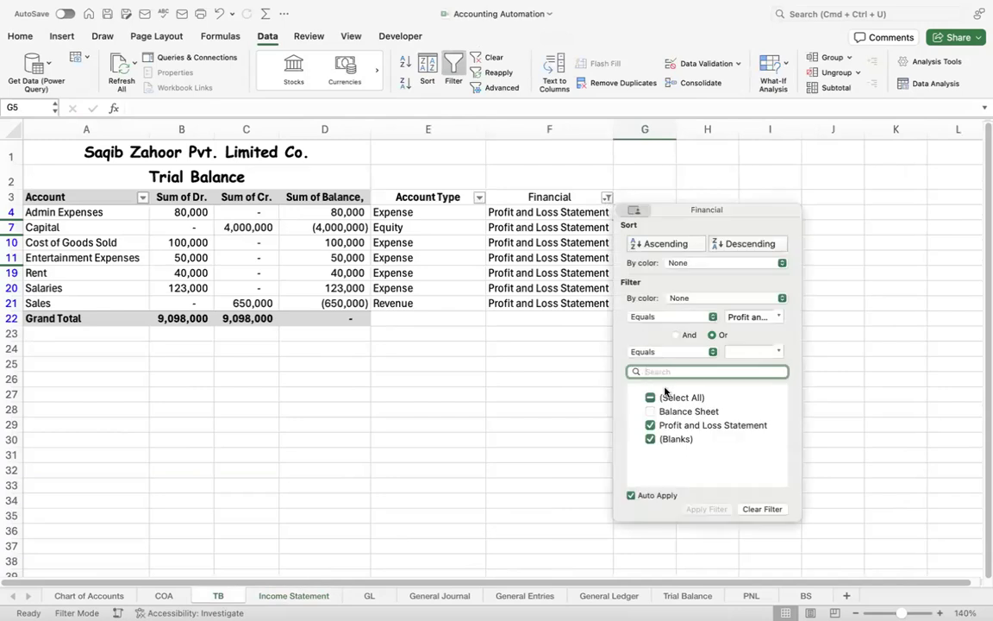
{"action": "left_click", "coordinate": [665, 397]}
{"action": "left_click", "coordinate": [510, 295]}
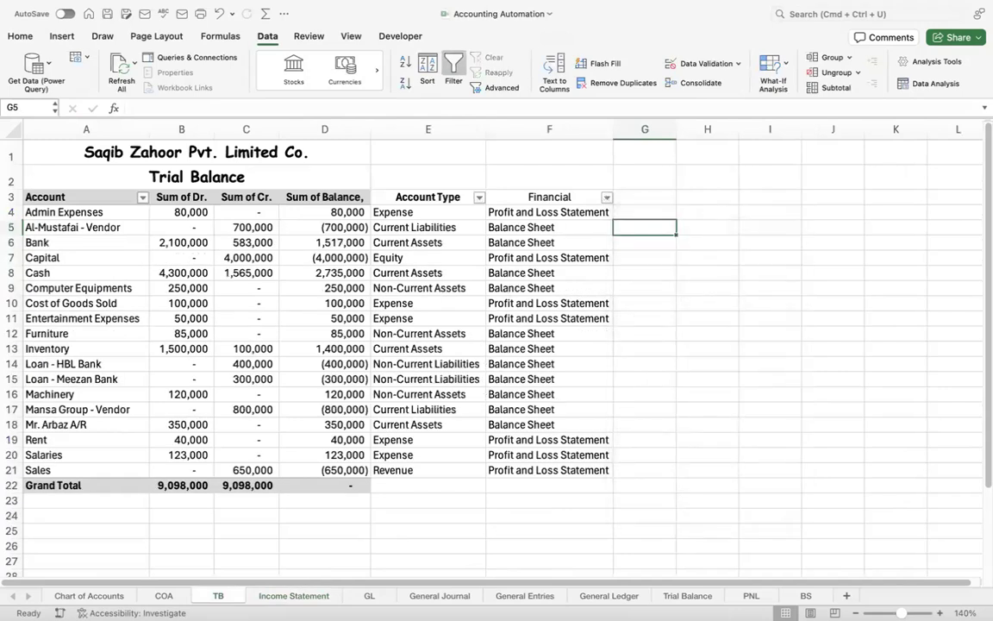
Enter =VLOOKUP(A5,TB!$A$4:$D$22,4,0) in B5 of the Income Statement to pull the Sales balance from the trial balance
{"action": "left_click", "coordinate": [294, 596]}
{"action": "type", "text": "=vl"}
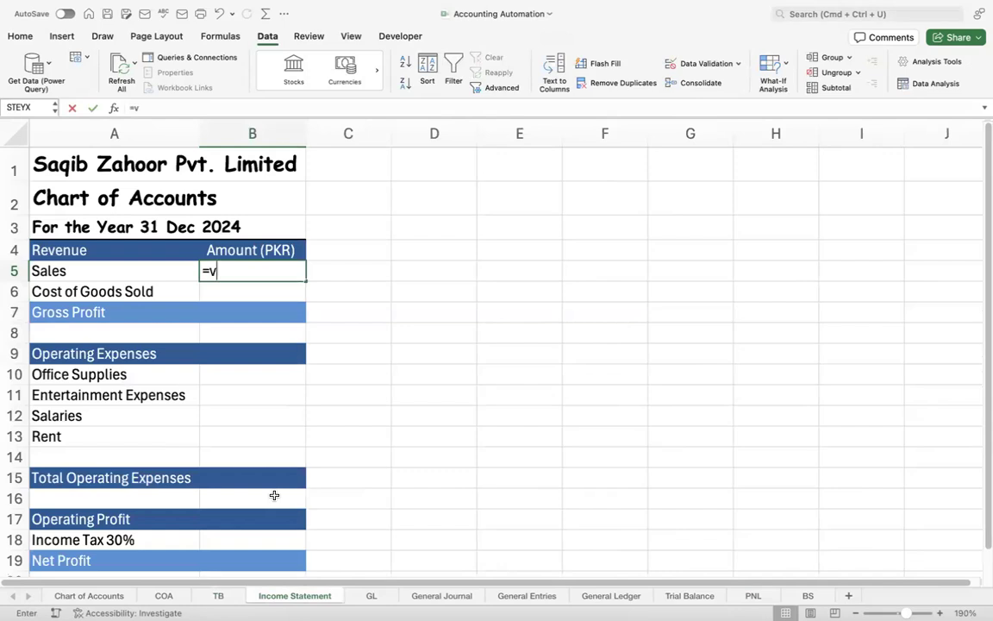
{"action": "key", "text": "Tab"}
{"action": "key", "text": "Left"}
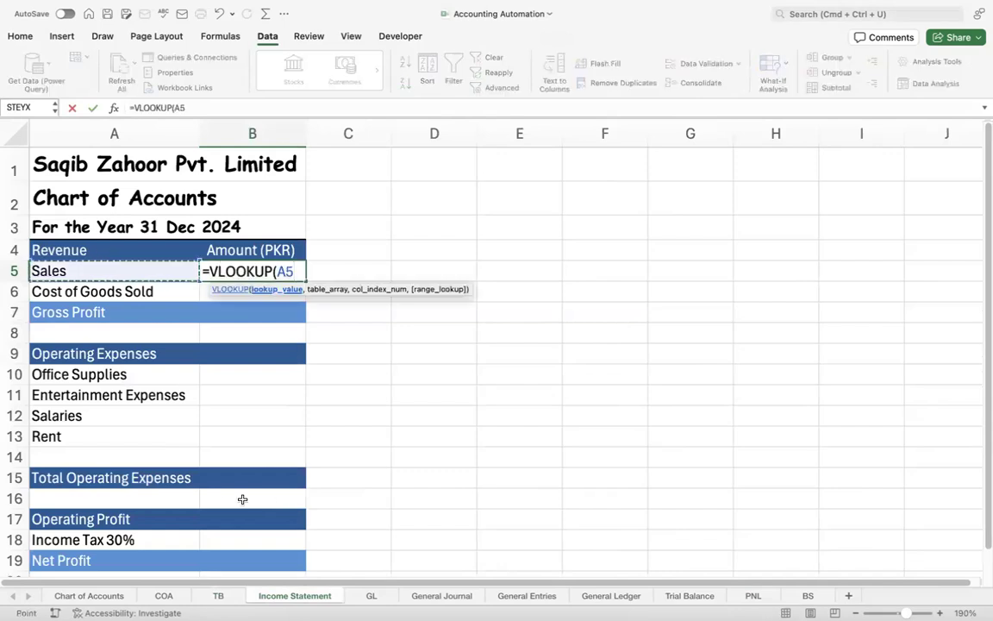
{"action": "type", "text": ",TB!"}
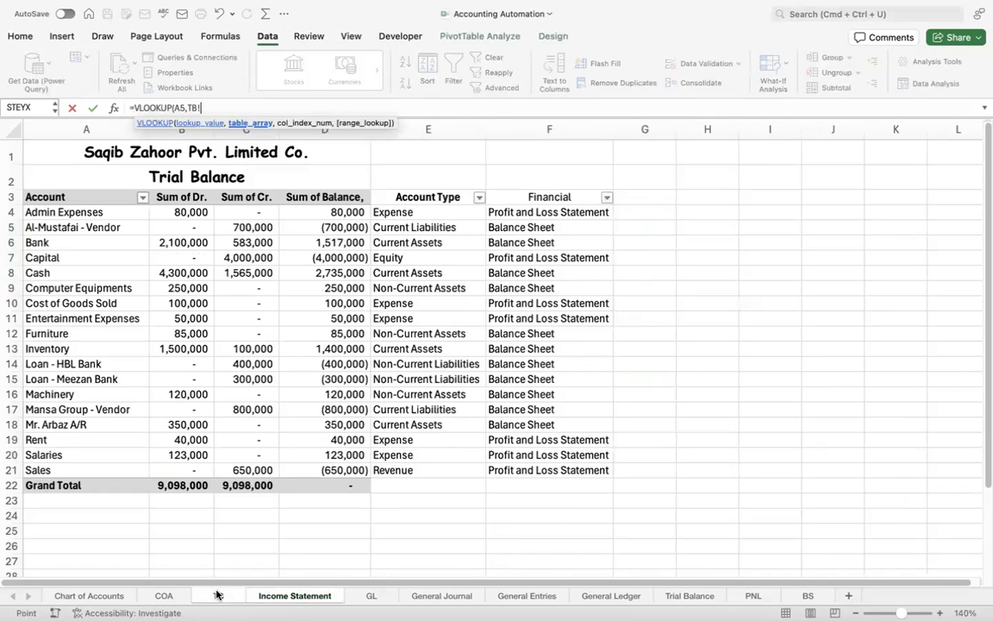
{"action": "left_click", "coordinate": [218, 595]}
{"action": "left_click", "coordinate": [59, 216]}
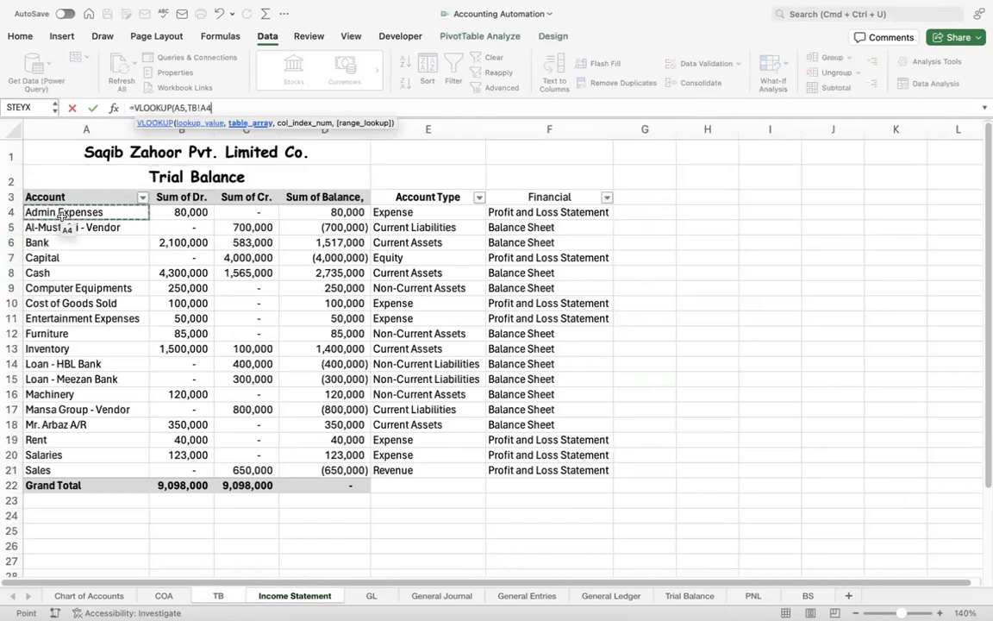
{"action": "key", "text": "shift+Right"}
{"action": "key", "text": "shift+Right"}
{"action": "key", "text": "shift+Right"}
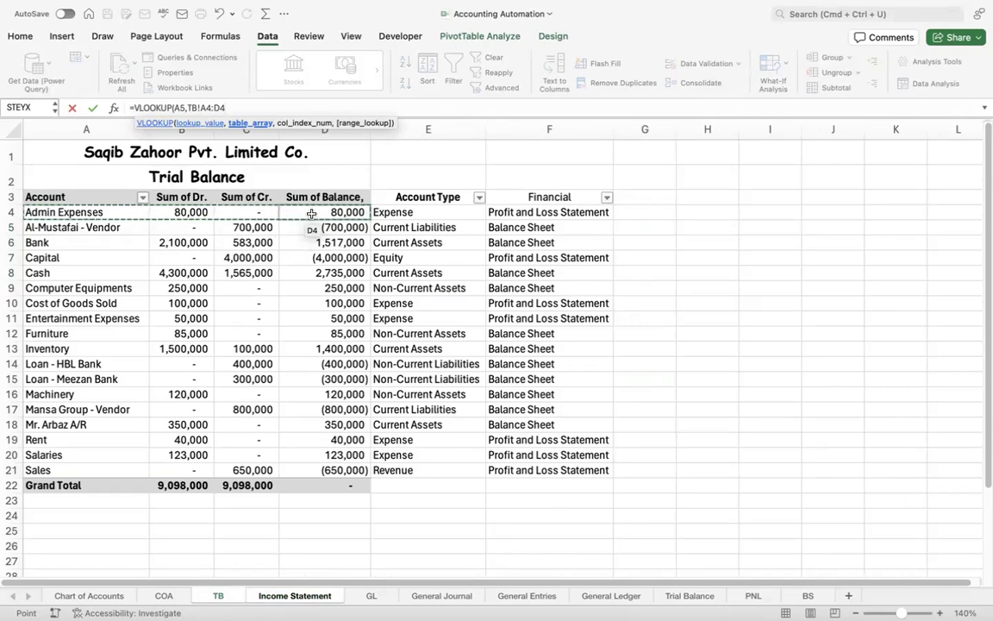
{"action": "key", "text": "shift+super+Down"}
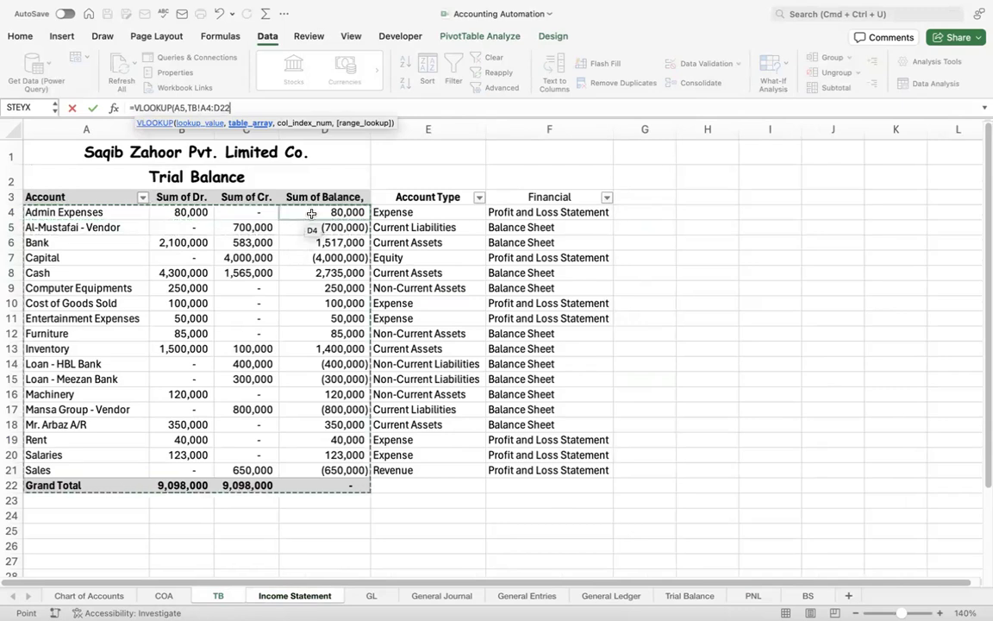
{"action": "key", "text": "F4"}
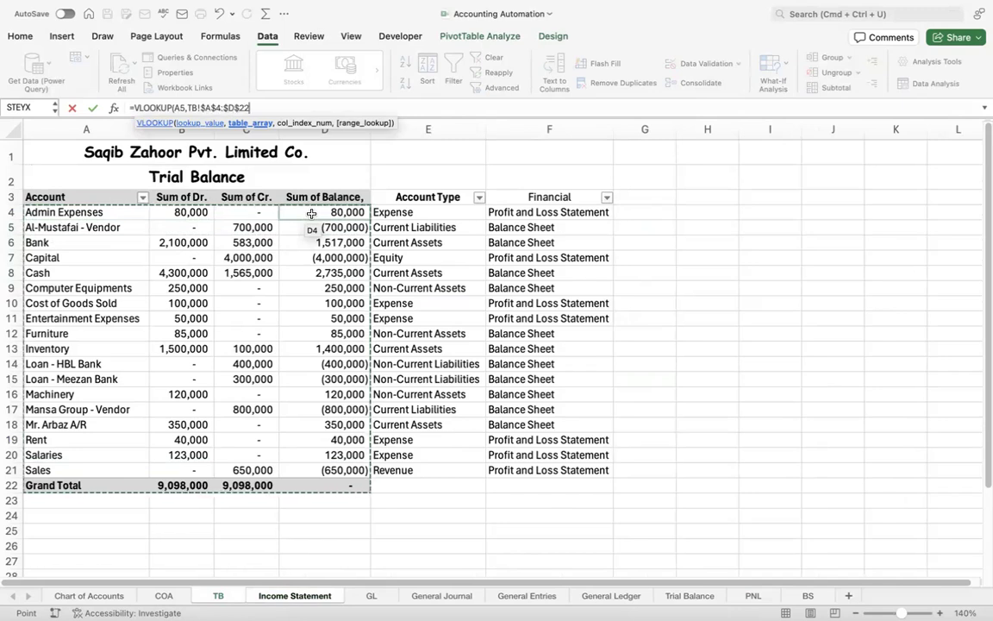
{"action": "type", "text": ","}
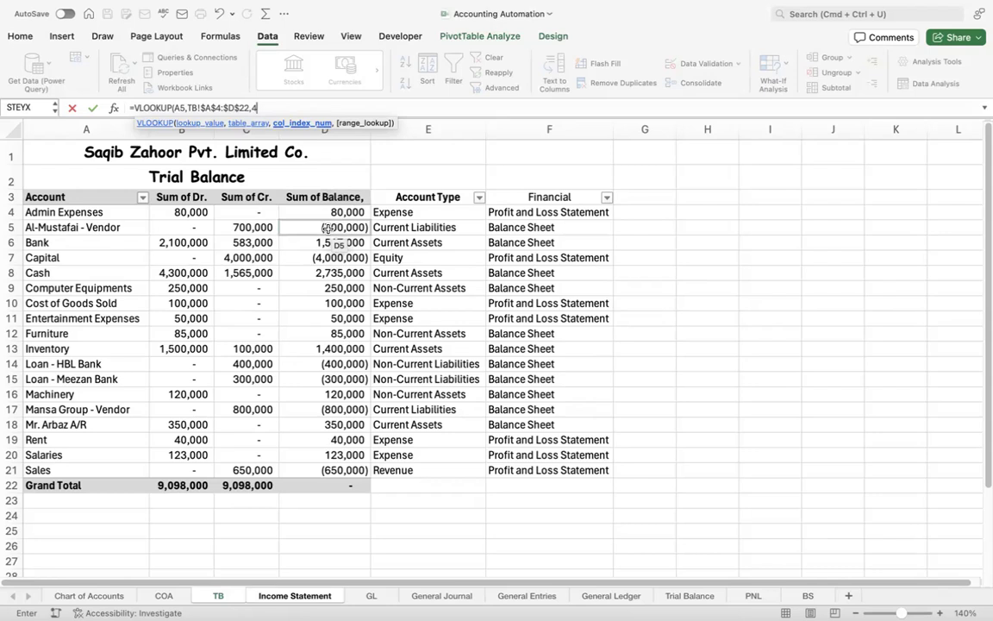
{"action": "type", "text": "4,"}
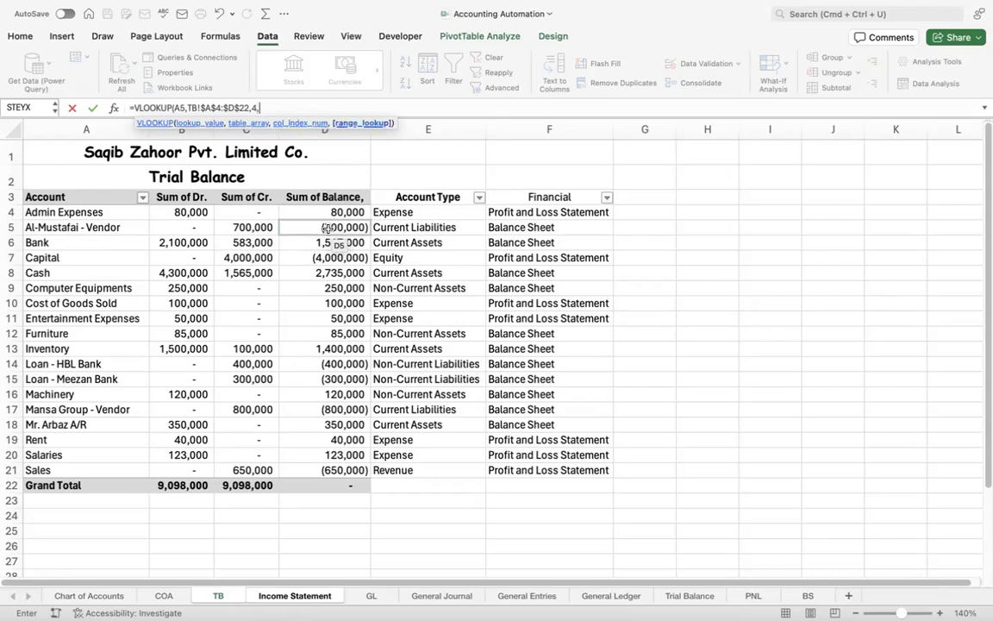
{"action": "type", "text": "0)"}
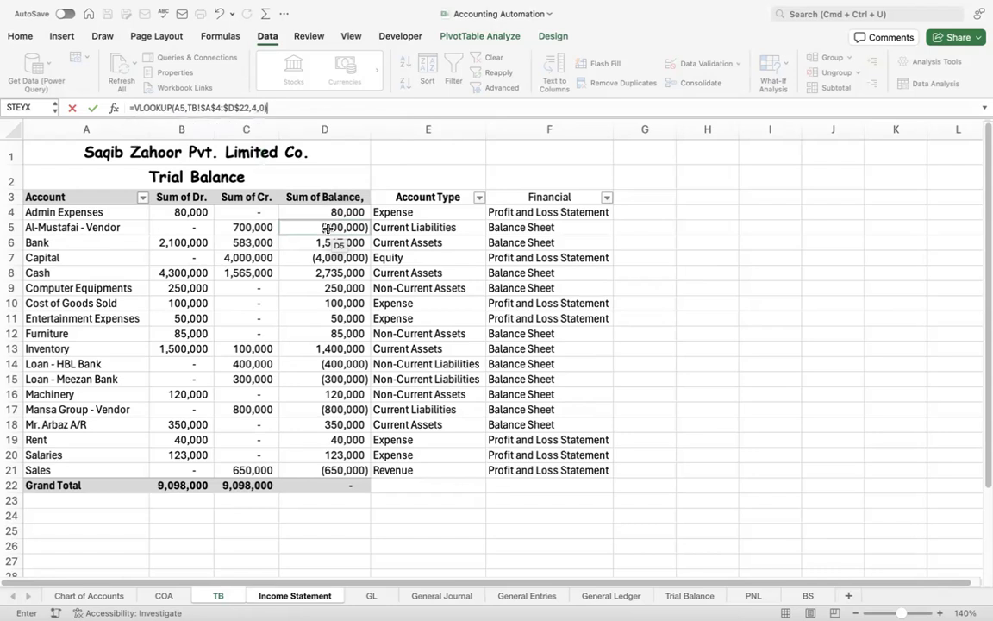
{"action": "key", "text": "Return"}
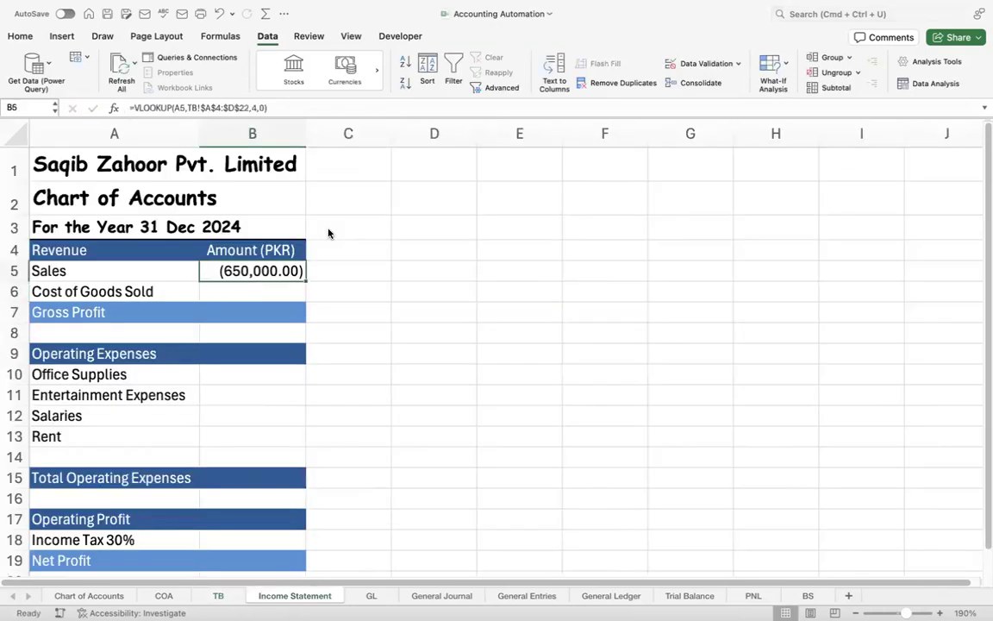
Reverse the sign of the Sales formula in B5 by putting a minus before VLOOKUP
{"action": "left_click", "coordinate": [131, 107]}
{"action": "type", "text": "-"}
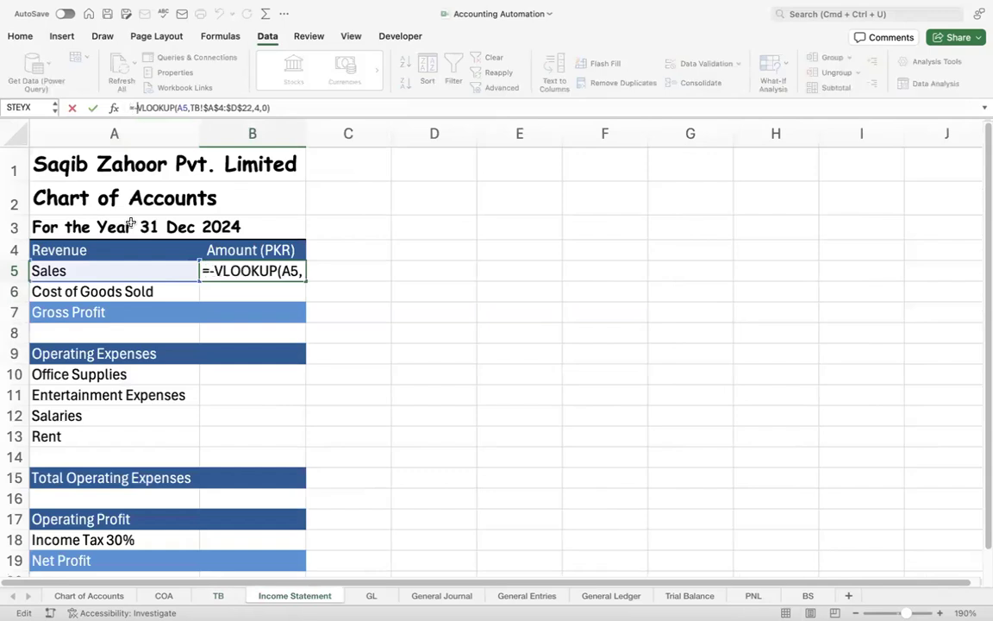
{"action": "key", "text": "Return"}
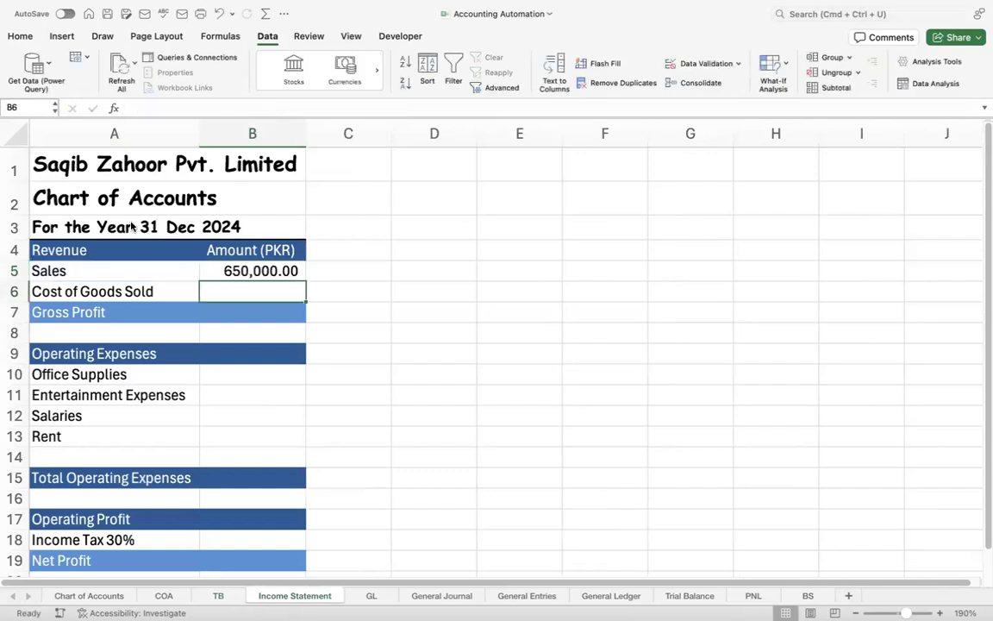
Fill the Sales lookup formula down to B6 for Cost of Goods Sold
{"action": "key", "text": "ctrl+d"}
{"action": "key", "text": "Left"}
{"action": "key", "text": "Right"}
{"action": "key", "text": "Down"}
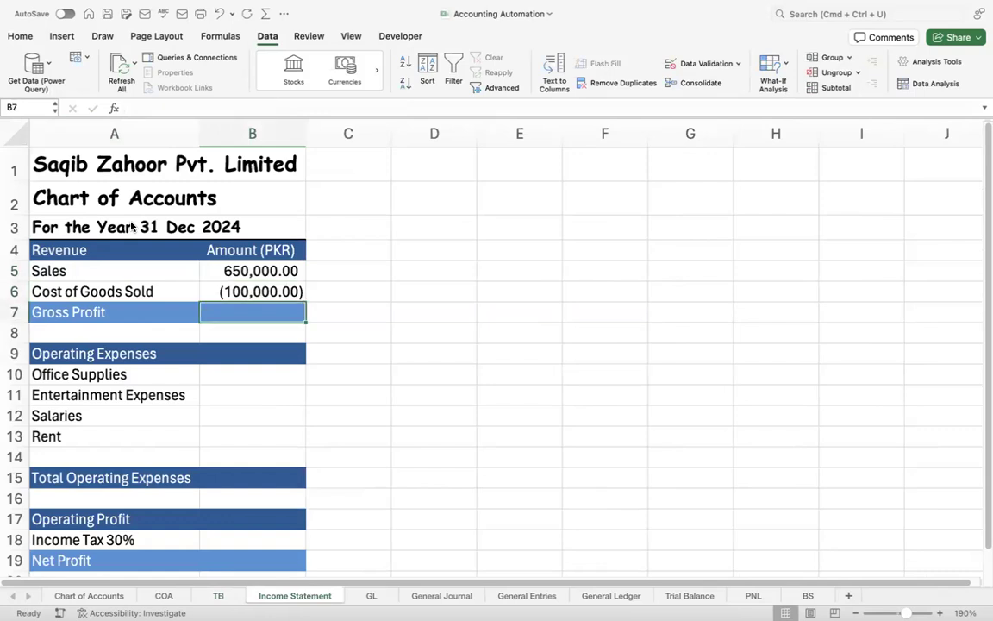
Calculate Gross Profit in B7 of the Income Statement by summing B5:B6
{"action": "left_click", "coordinate": [17, 36]}
{"action": "left_click", "coordinate": [766, 56]}
{"action": "key", "text": "Return"}
Try copying the Sales lookup formula from B5 into B10 for Office Supplies
{"action": "key", "text": "Up"}
{"action": "key", "text": "Up"}
{"action": "key", "text": "Up"}
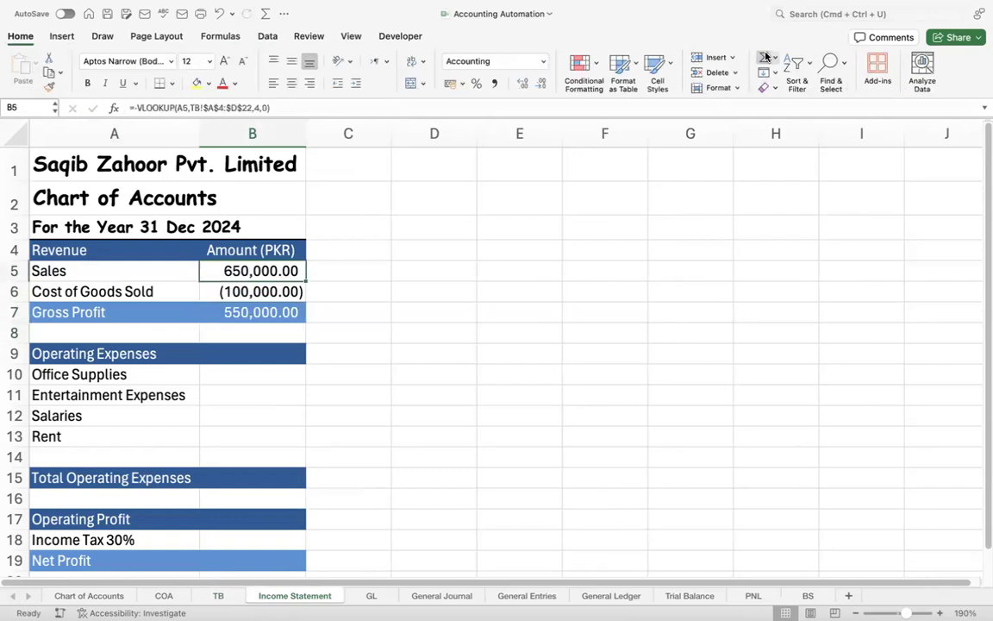
{"action": "key", "text": "cmd+c"}
{"action": "key", "text": "Down"}
{"action": "key", "text": "Down"}
{"action": "key", "text": "Down"}
{"action": "key", "text": "Down"}
{"action": "key", "text": "Down"}
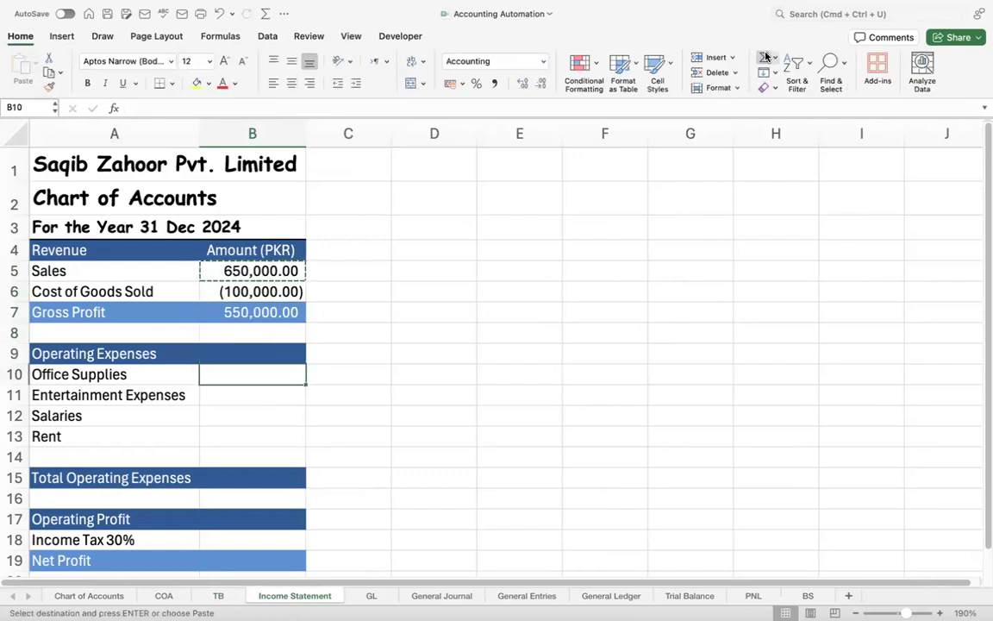
{"action": "key", "text": "Return"}
Copy the B5 lookup formula into the Office Supplies amount cell B10 once more
{"action": "key", "text": "Up"}
{"action": "key", "text": "Up"}
{"action": "key", "text": "Up"}
{"action": "key", "text": "Up"}
{"action": "key", "text": "Up"}
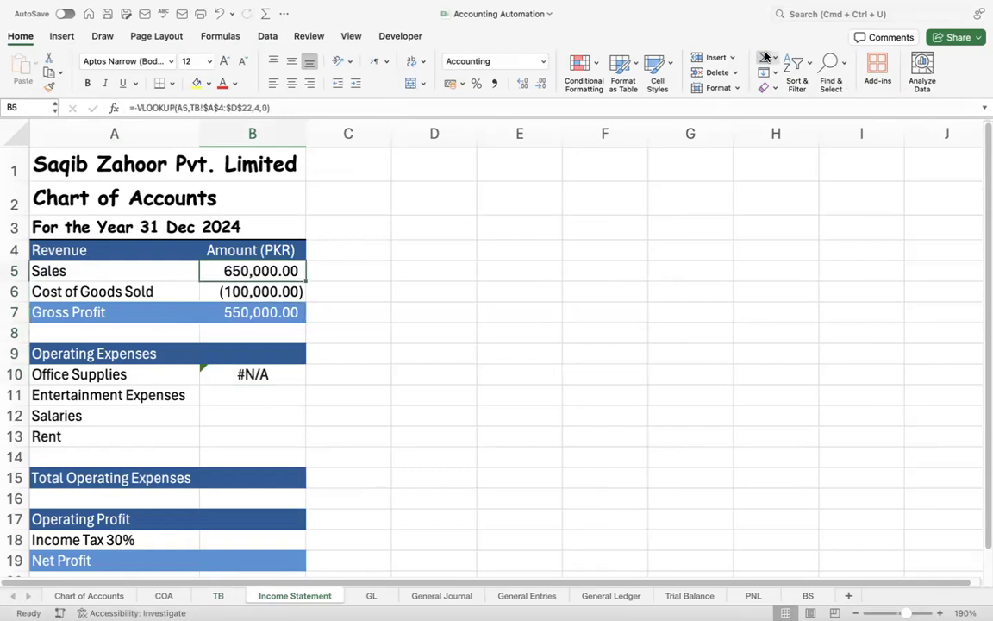
{"action": "key", "text": "cmd+c"}
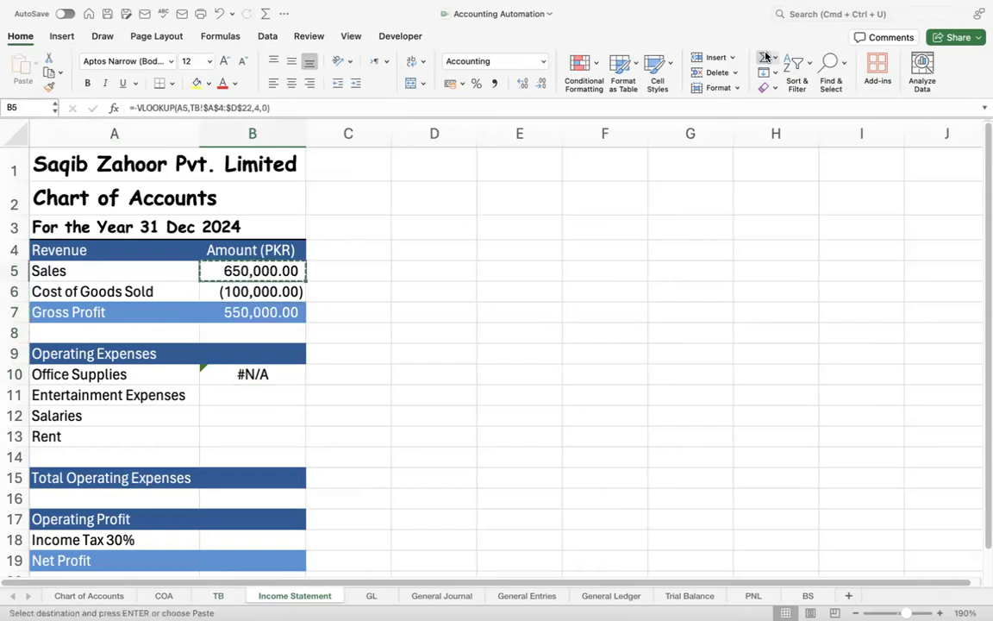
{"action": "key", "text": "Down"}
{"action": "key", "text": "Down"}
{"action": "key", "text": "Down"}
{"action": "key", "text": "Down"}
{"action": "key", "text": "Down"}
{"action": "key", "text": "Return"}
Try copying the Cost of Goods Sold lookup formula from B6 into B10 instead
{"action": "key", "text": "Up"}
{"action": "key", "text": "Up"}
{"action": "key", "text": "Up"}
{"action": "key", "text": "Up"}
{"action": "key", "text": "cmd+c"}
{"action": "key", "text": "Down"}
{"action": "key", "text": "Down"}
{"action": "key", "text": "Down"}
{"action": "key", "text": "Down"}
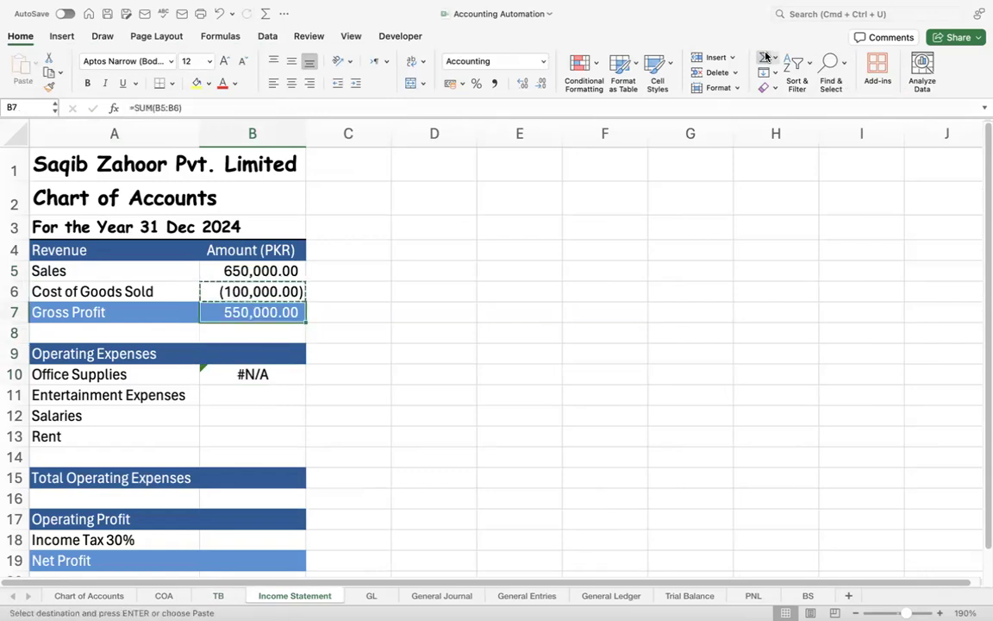
{"action": "key", "text": "Return"}
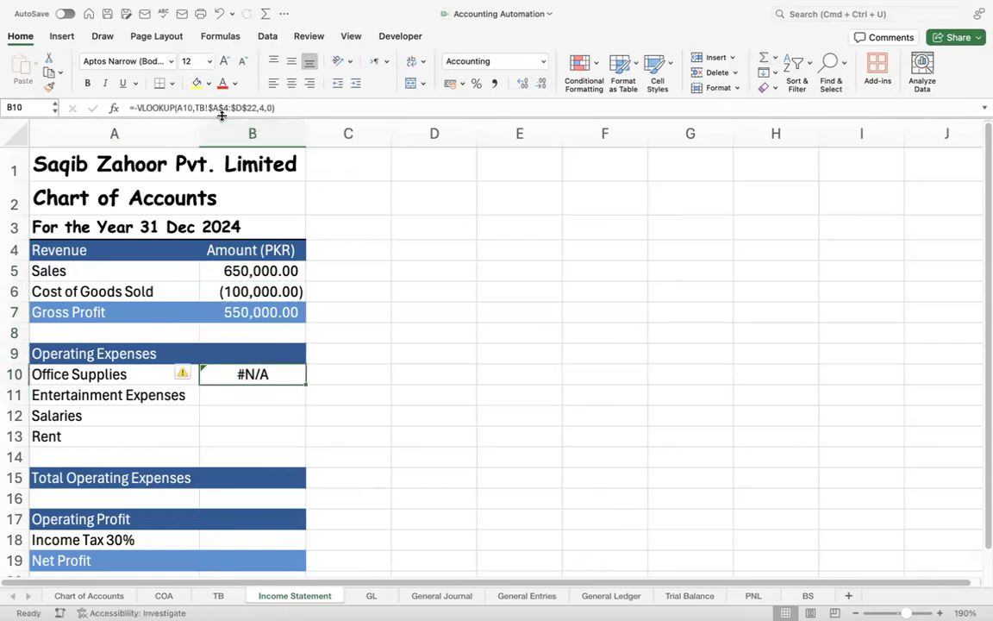
Clear the copied lookup formula from the Office Supplies amount in B10
{"action": "left_click", "coordinate": [431, 315]}
{"action": "key", "text": "Left"}
{"action": "key", "text": "Left"}
{"action": "key", "text": "Down"}
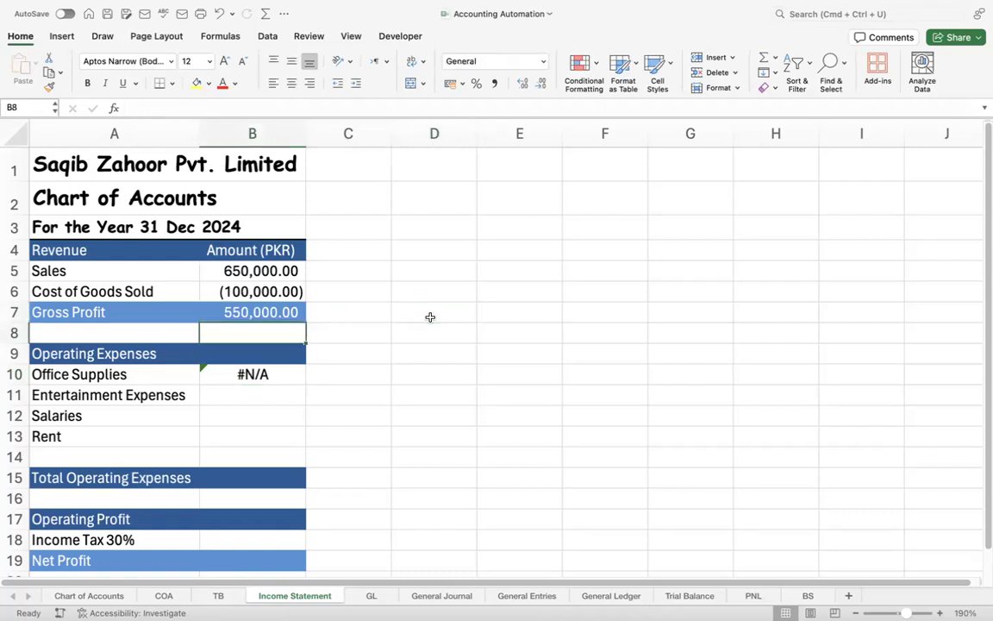
{"action": "key", "text": "Down"}
{"action": "key", "text": "Down"}
{"action": "key", "text": "Delete"}
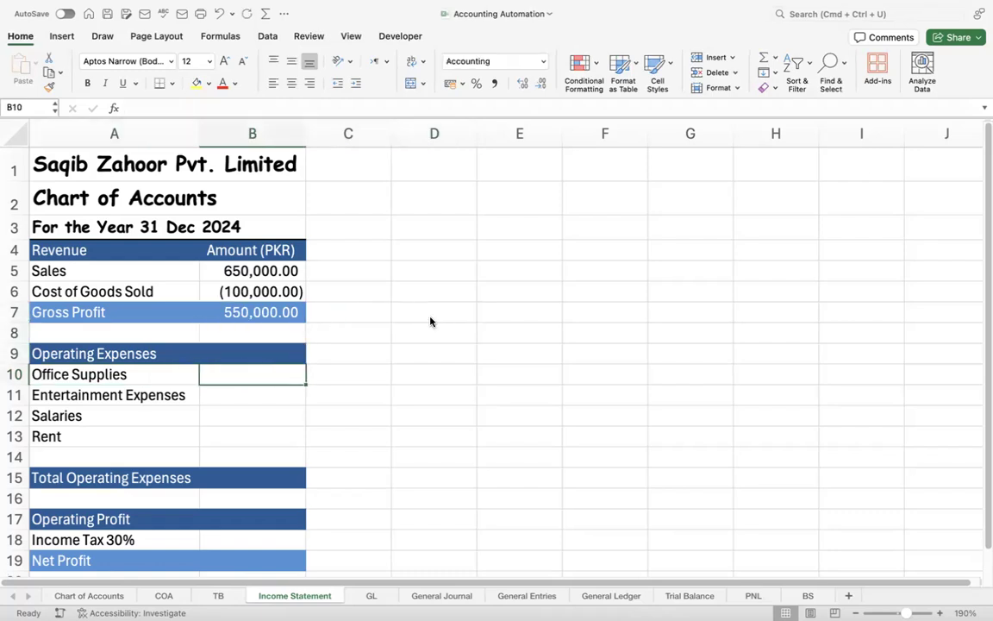
Enter =VLOOKUP(A10,TB!$A$3:$D$22,4,0) in B10 to look up the Office Supplies balance in the trial balance
{"action": "type", "text": "=VLOOKUP("}
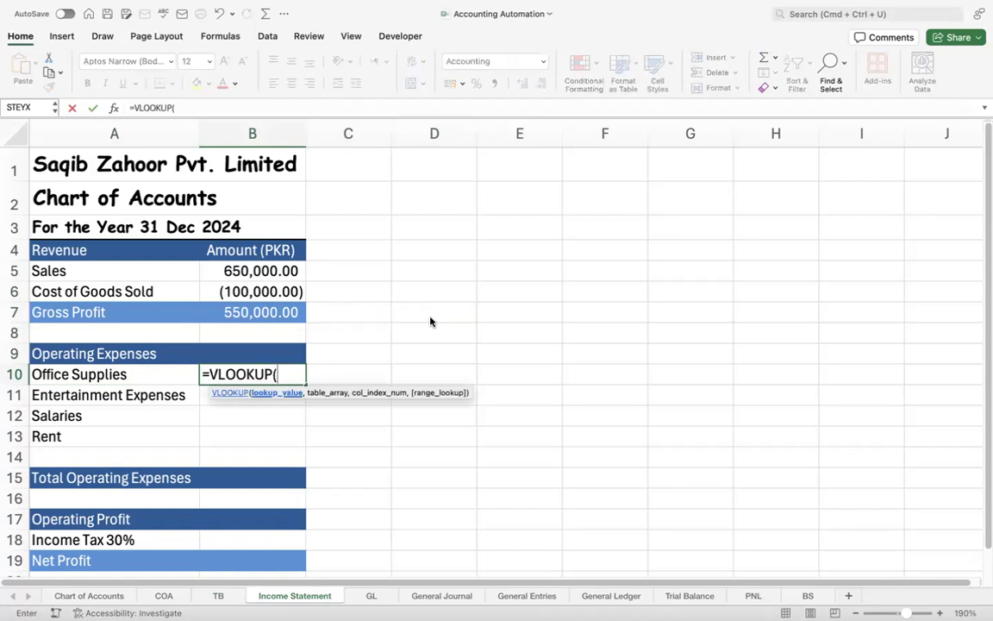
{"action": "key", "text": "Left"}
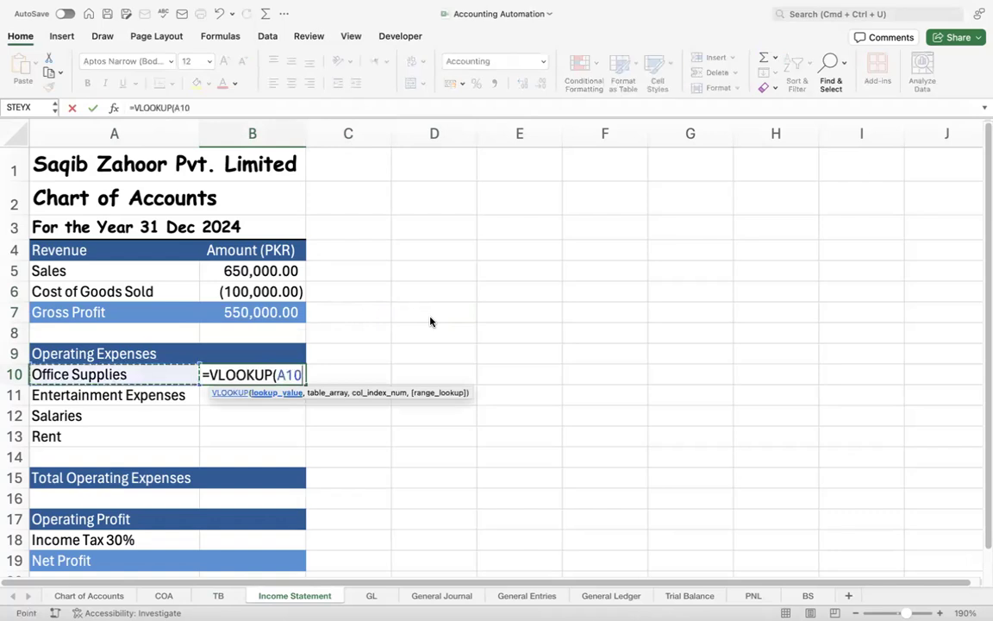
{"action": "type", "text": ","}
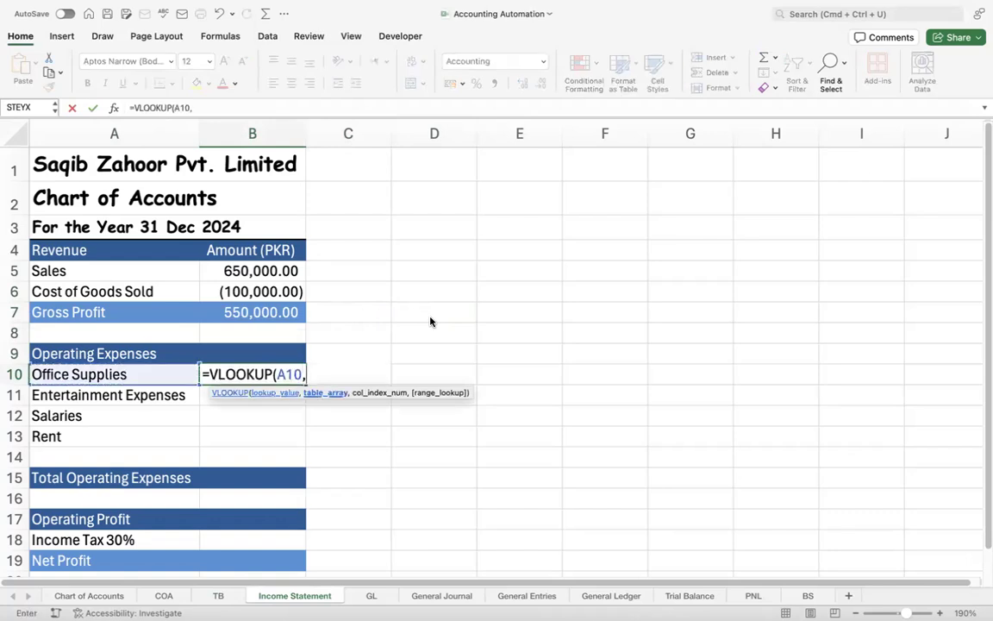
{"action": "left_click", "coordinate": [231, 597]}
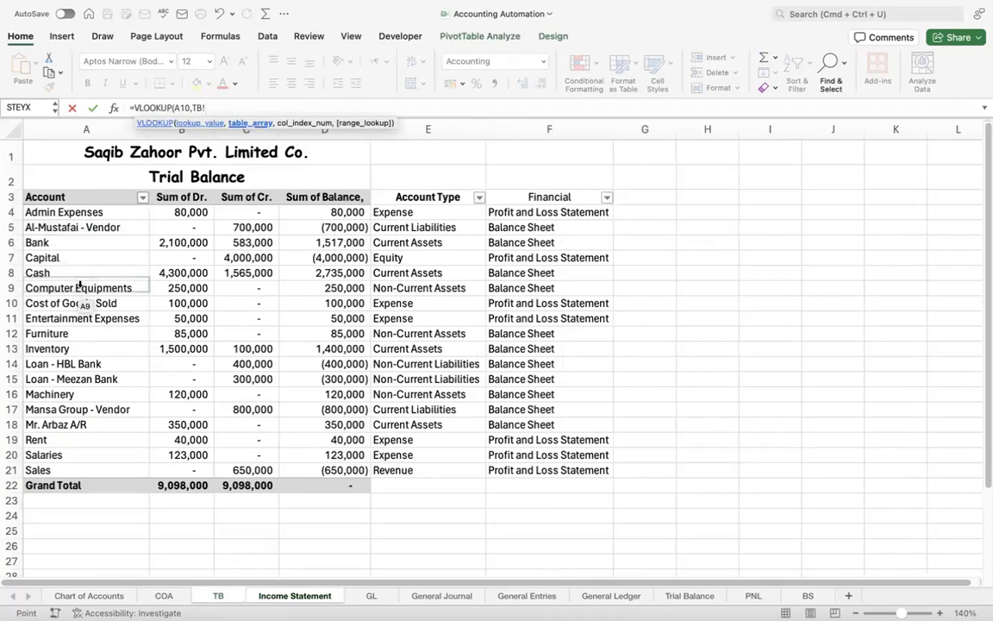
{"action": "left_click", "coordinate": [49, 198]}
{"action": "key", "text": "shift+Right"}
{"action": "key", "text": "shift+Right"}
{"action": "key", "text": "shift+Right"}
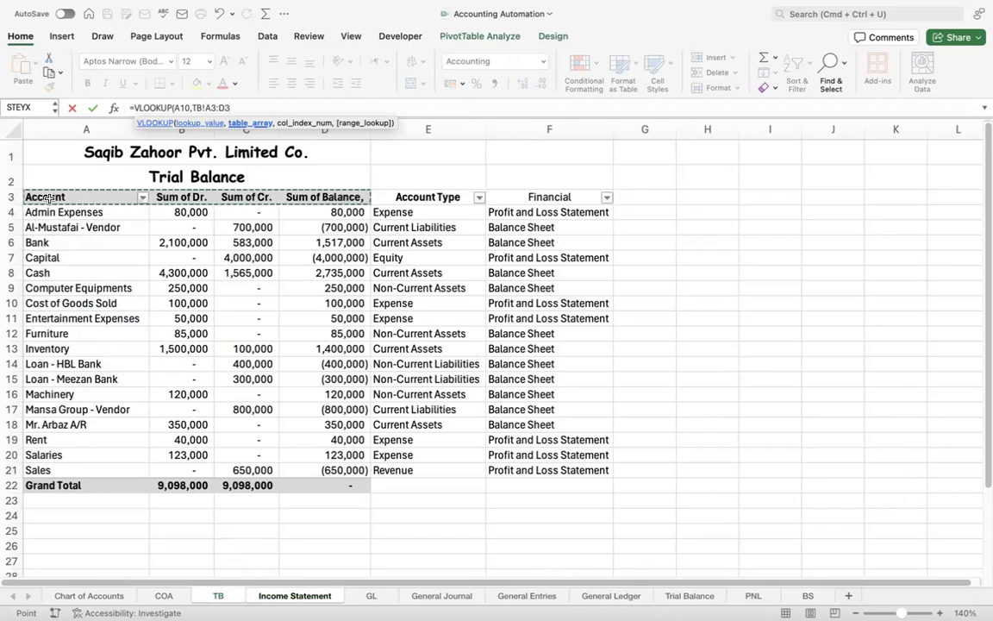
{"action": "key", "text": "ctrl+shift+Down"}
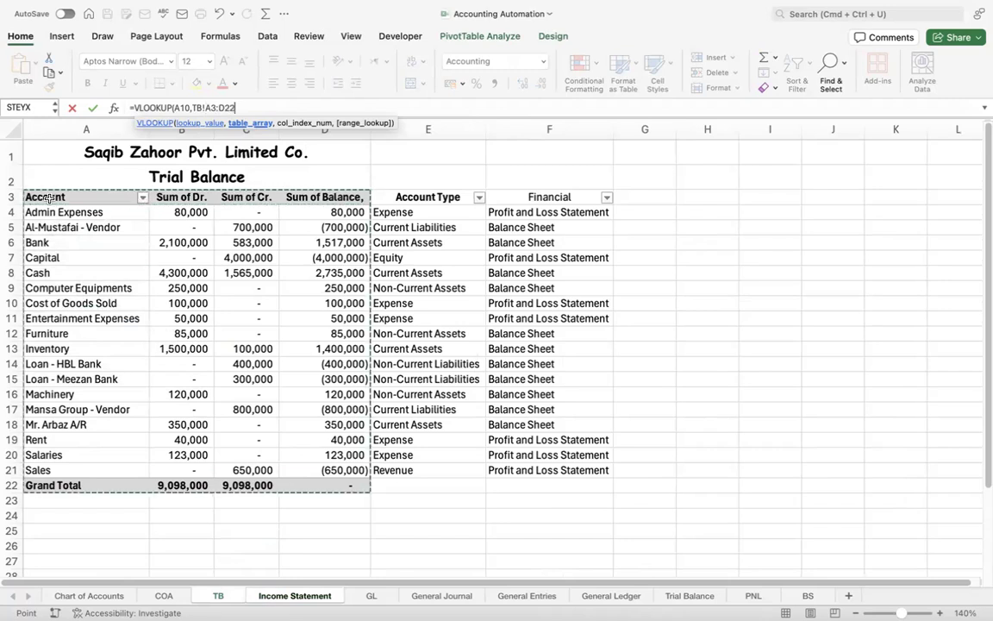
{"action": "key", "text": "F4"}
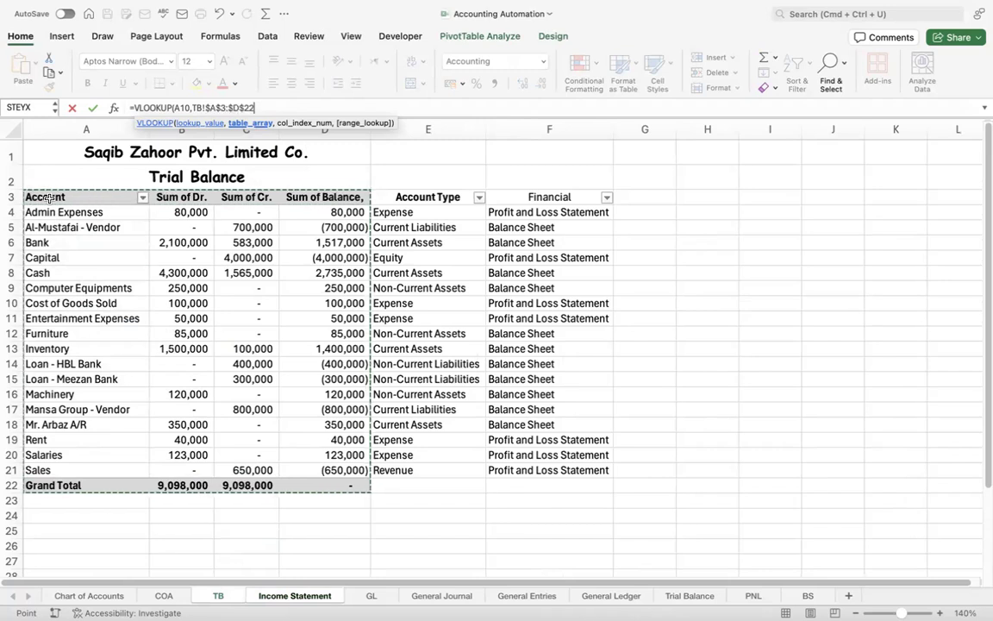
{"action": "type", "text": ","}
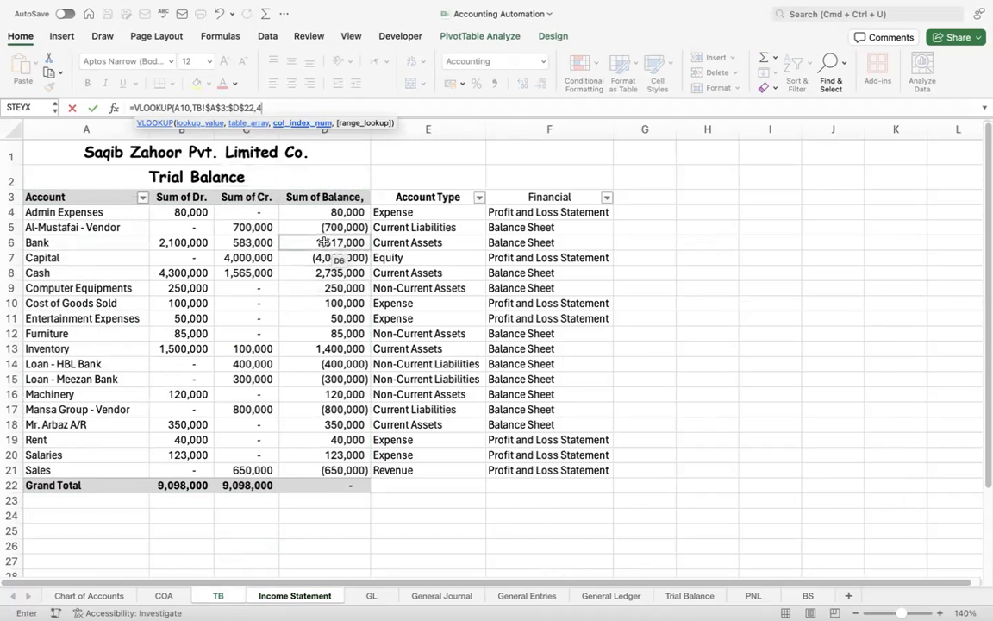
{"action": "type", "text": "4,"}
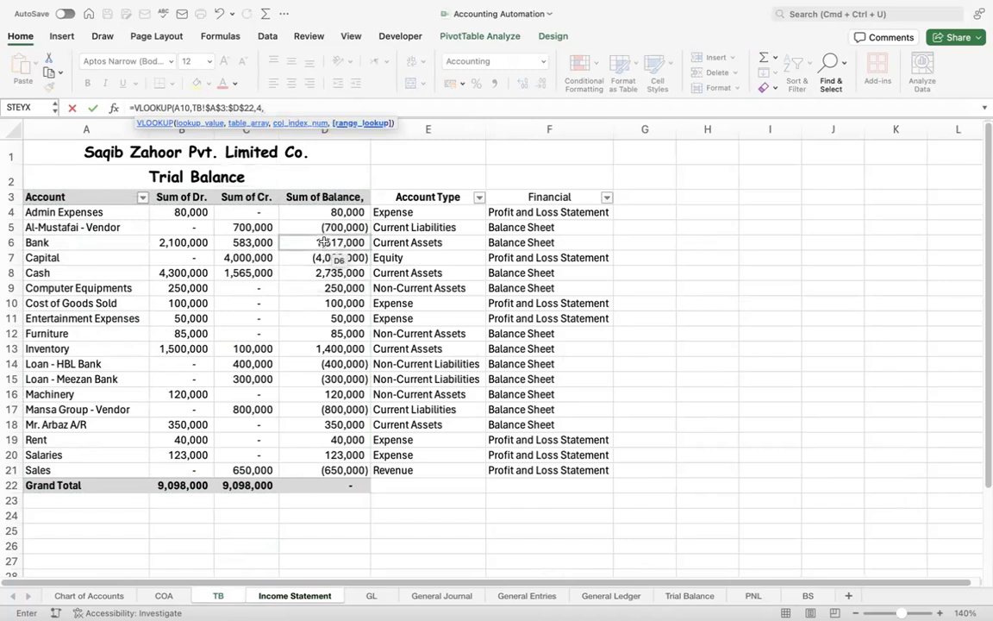
{"action": "type", "text": "0)"}
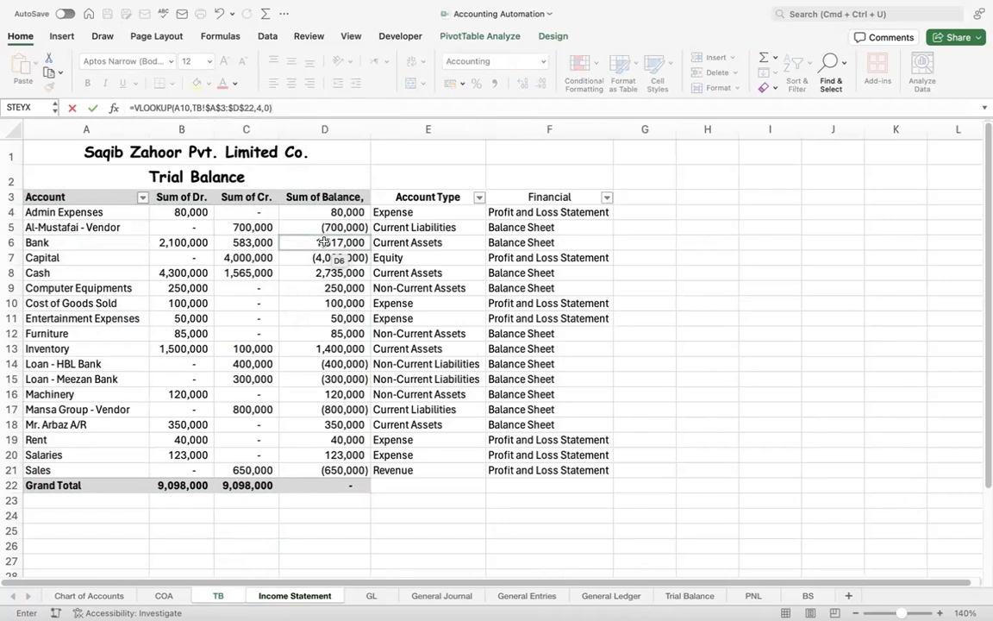
{"action": "key", "text": "Return"}
{"action": "key", "text": "Up"}
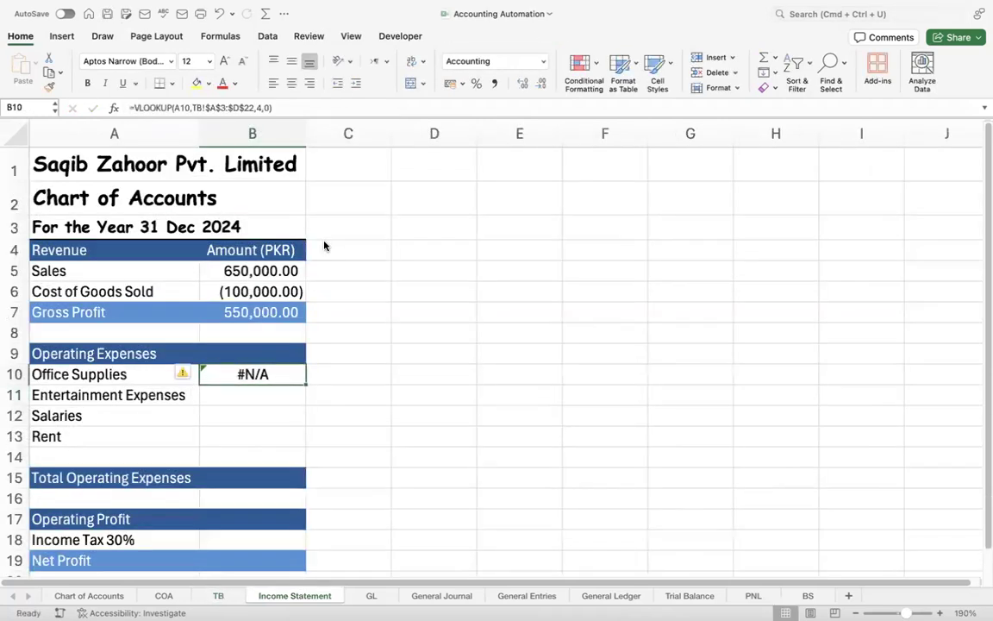
Delete the newly entered Office Supplies lookup from B10
{"action": "key", "text": "Left"}
{"action": "key", "text": "Right"}
{"action": "key", "text": "Delete"}
Test the Office Supplies lookup in the empty cell D10 with =VLOOKUP(A10,TB!A4:D22,4,0)
{"action": "key", "text": "Right"}
{"action": "key", "text": "Right"}
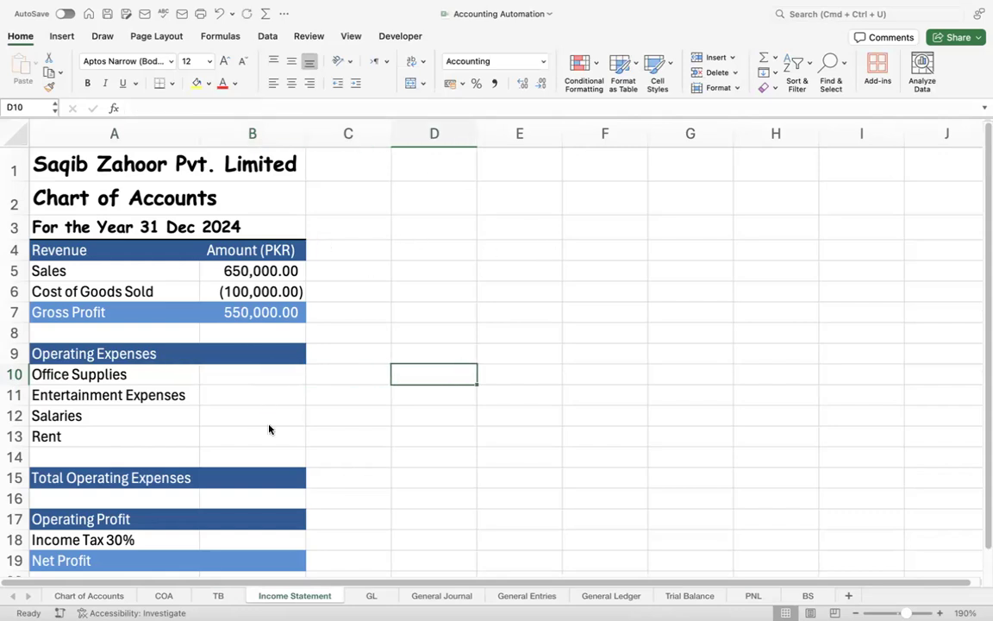
{"action": "key", "text": "F2"}
{"action": "type", "text": "=vl"}
{"action": "key", "text": "Tab"}
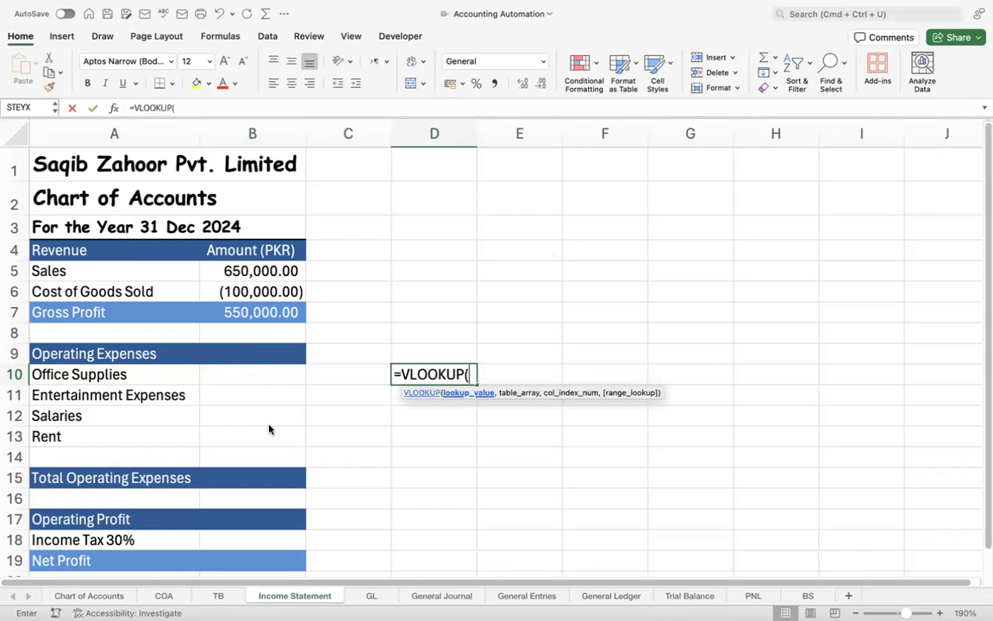
{"action": "key", "text": "Left"}
{"action": "key", "text": "Left"}
{"action": "key", "text": "Left"}
{"action": "type", "text": ","}
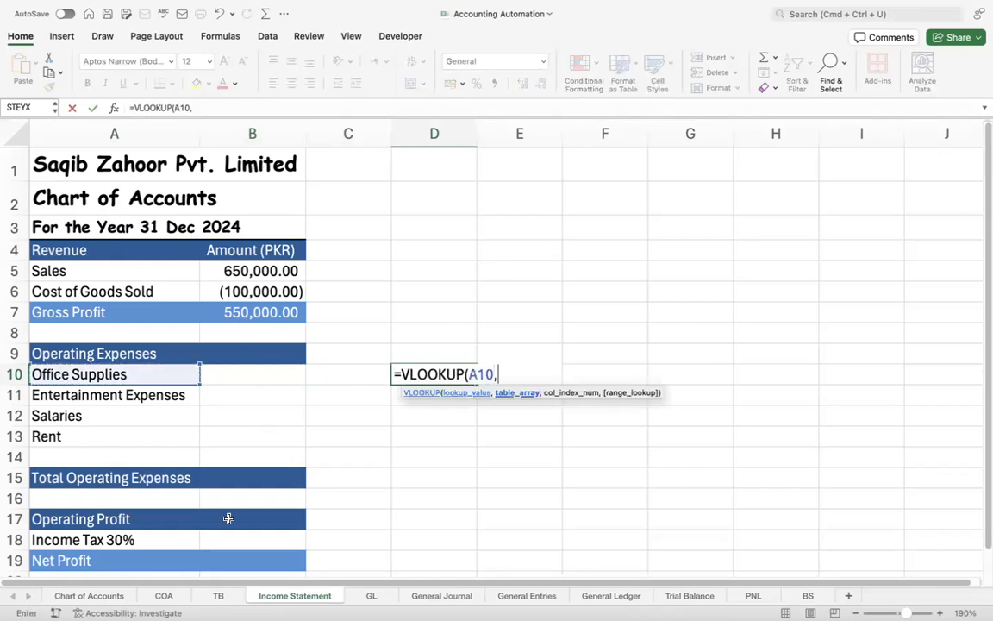
{"action": "left_click", "coordinate": [218, 596]}
{"action": "left_click", "coordinate": [65, 217]}
{"action": "key", "text": "shift+Right"}
{"action": "key", "text": "shift+Right"}
{"action": "key", "text": "shift+Right"}
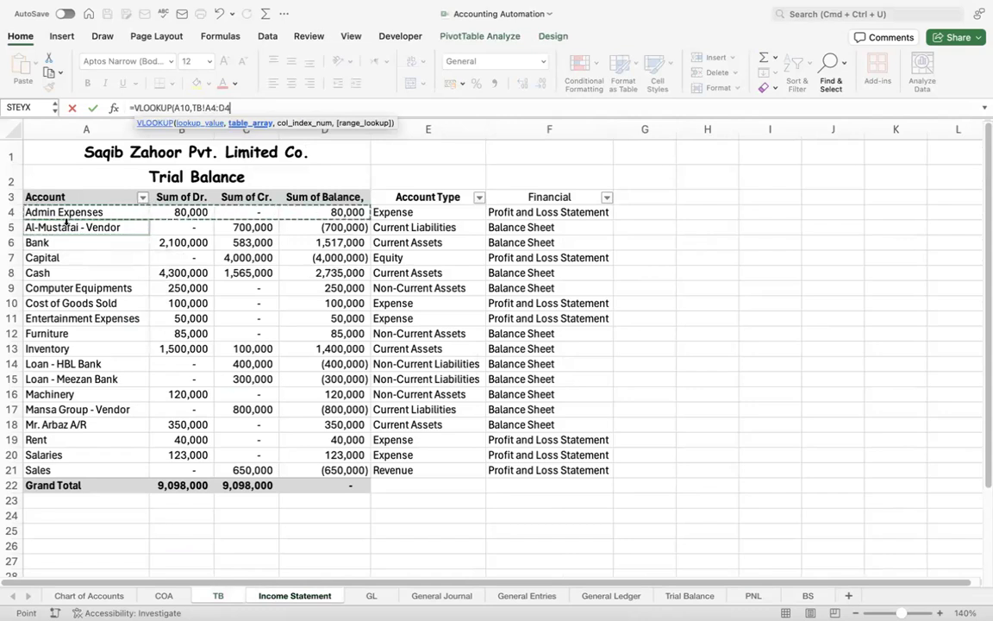
{"action": "key", "text": "shift+Down"}
{"action": "key", "text": "shift+Down"}
{"action": "key", "text": "shift+Down"}
{"action": "key", "text": "shift+Down"}
{"action": "key", "text": "shift+Down"}
{"action": "key", "text": "shift+Down"}
{"action": "key", "text": "shift+Down"}
{"action": "key", "text": "shift+Down"}
{"action": "key", "text": "shift+Down"}
{"action": "key", "text": "shift+Down"}
{"action": "key", "text": "shift+Down"}
{"action": "key", "text": "shift+Down"}
{"action": "key", "text": "shift+Down"}
{"action": "key", "text": "shift+Down"}
{"action": "key", "text": "shift+Down"}
{"action": "key", "text": "shift+Down"}
{"action": "key", "text": "shift+Down"}
{"action": "key", "text": "shift+Down"}
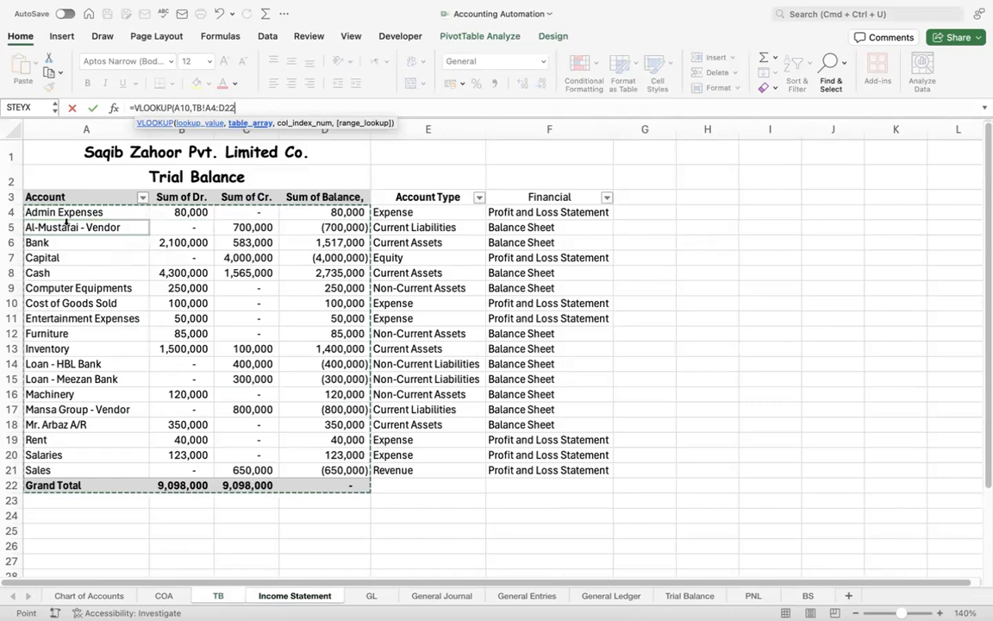
{"action": "type", "text": ",4,0"}
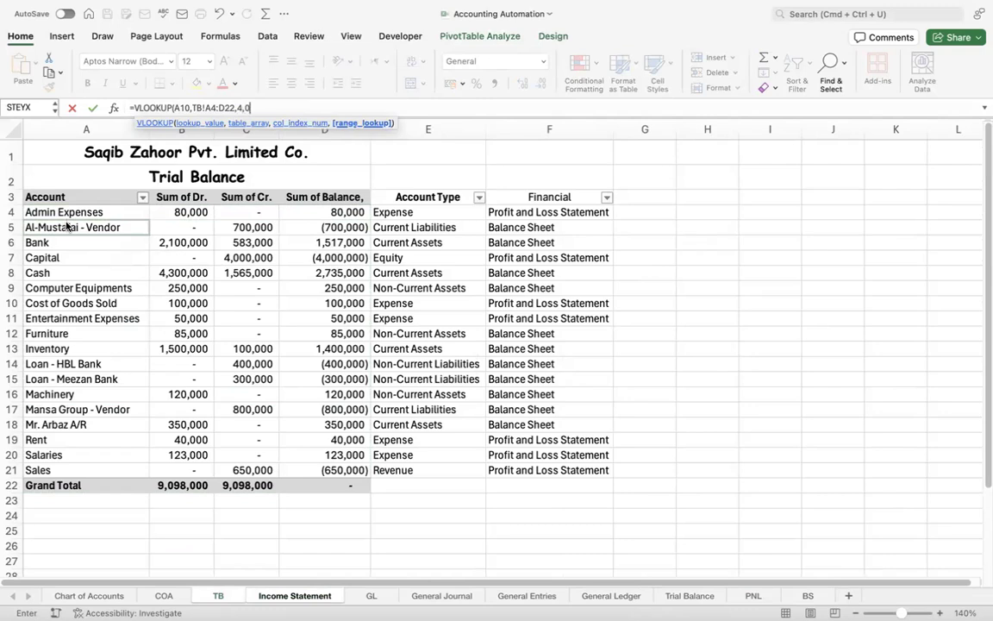
{"action": "key", "text": "Return"}
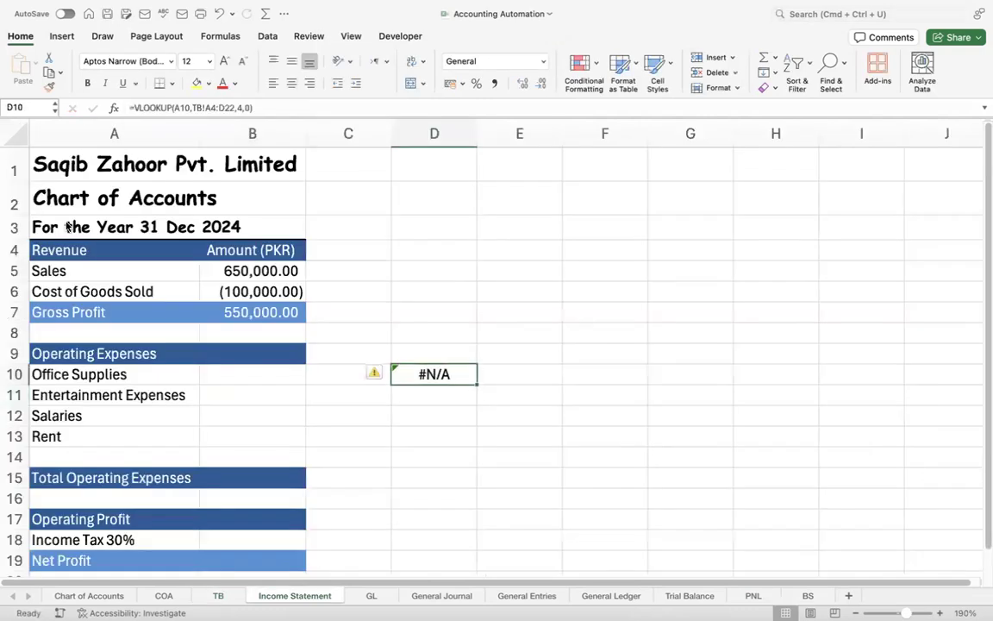
Delete the test lookup from D10 and return to the Office Supplies label in A10
{"action": "key", "text": "Delete"}
{"action": "key", "text": "Left"}
{"action": "key", "text": "Left"}
{"action": "key", "text": "Left"}
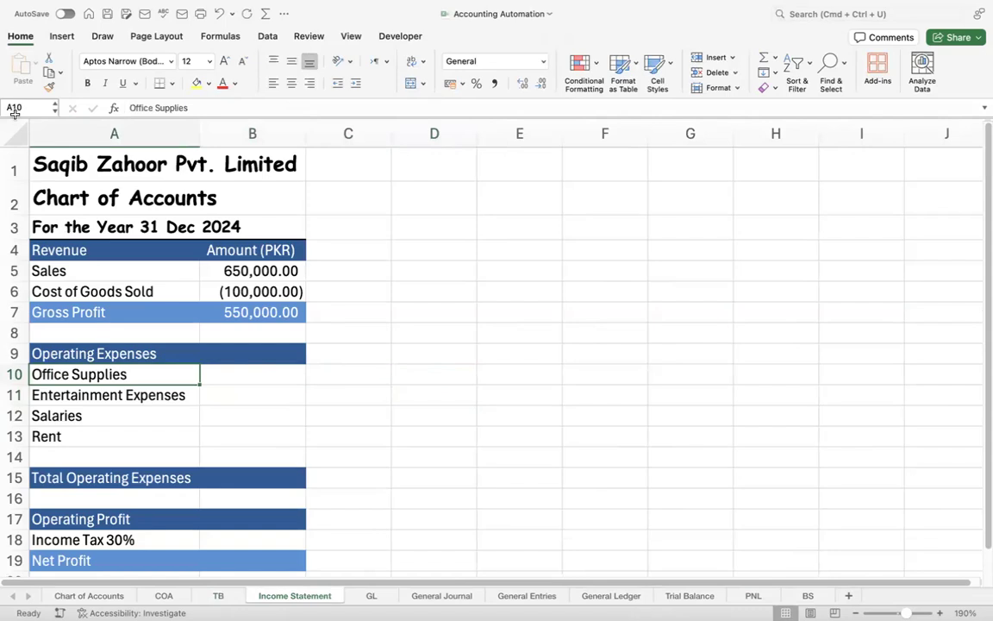
Go through the Account column of the TB sheet to check whether Office Supplies is listed
{"action": "left_click", "coordinate": [220, 597]}
{"action": "left_click", "coordinate": [82, 227]}
{"action": "key", "text": "Down"}
{"action": "key", "text": "Down"}
{"action": "key", "text": "Down"}
{"action": "key", "text": "Down"}
{"action": "key", "text": "Down"}
{"action": "key", "text": "Down"}
{"action": "key", "text": "Down"}
{"action": "key", "text": "Down"}
{"action": "key", "text": "Down"}
{"action": "key", "text": "Down"}
{"action": "key", "text": "Down"}
{"action": "key", "text": "Down"}
{"action": "key", "text": "Down"}
{"action": "key", "text": "Down"}
{"action": "key", "text": "Down"}
{"action": "key", "text": "Down"}
{"action": "key", "text": "Down"}
{"action": "key", "text": "Up"}
{"action": "key", "text": "Up"}
{"action": "key", "text": "super+Up"}
{"action": "key", "text": "Down"}
{"action": "key", "text": "Down"}
{"action": "key", "text": "Down"}
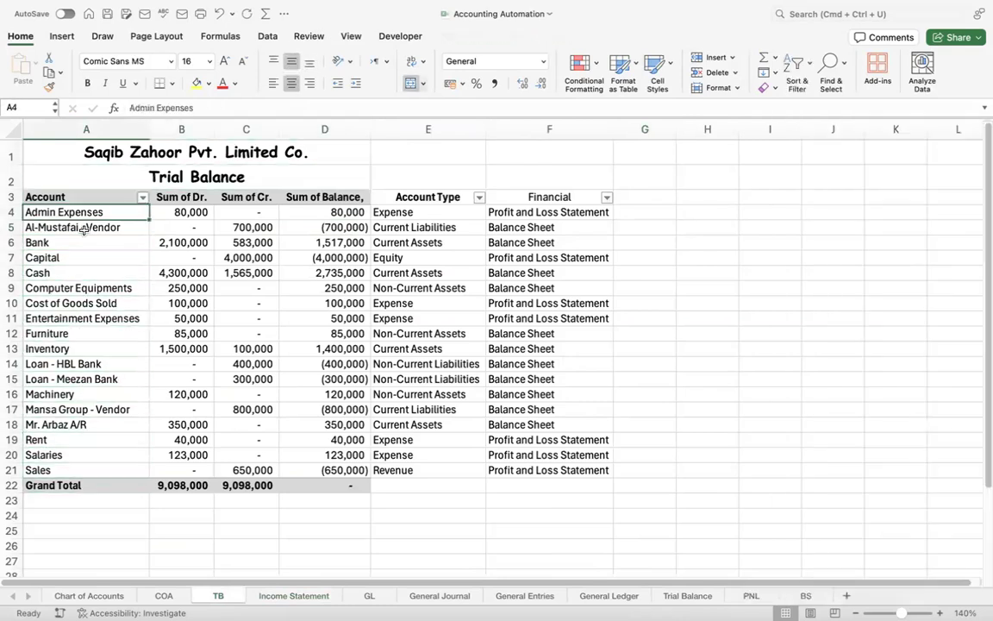
{"action": "key", "text": "Down"}
{"action": "key", "text": "Down"}
{"action": "key", "text": "Down"}
{"action": "key", "text": "Down"}
{"action": "key", "text": "Down"}
{"action": "key", "text": "Down"}
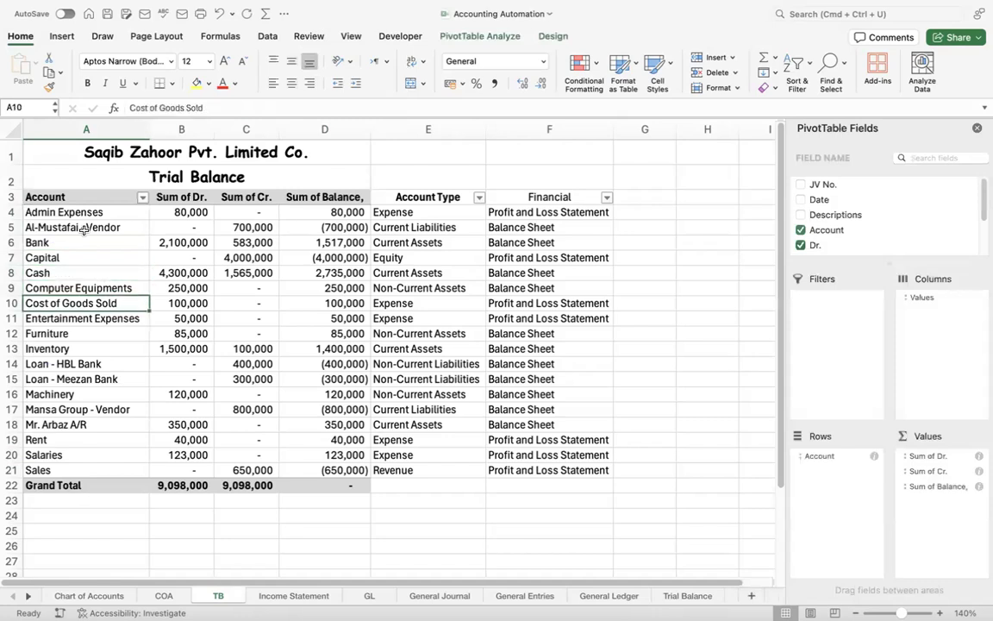
{"action": "key", "text": "Down"}
{"action": "key", "text": "Down"}
{"action": "key", "text": "Down"}
{"action": "key", "text": "Down"}
{"action": "key", "text": "Down"}
{"action": "key", "text": "Down"}
{"action": "key", "text": "Down"}
{"action": "key", "text": "Down"}
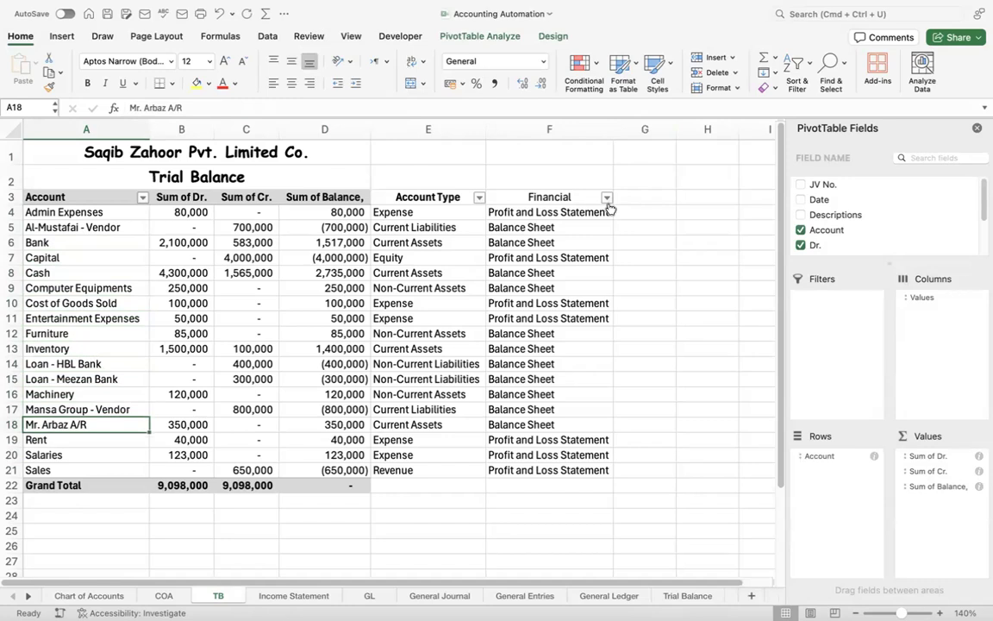
Filter the Financial column on the TB sheet to show only Profit and Loss Statement accounts
{"action": "left_click", "coordinate": [608, 199]}
{"action": "left_click", "coordinate": [668, 362]}
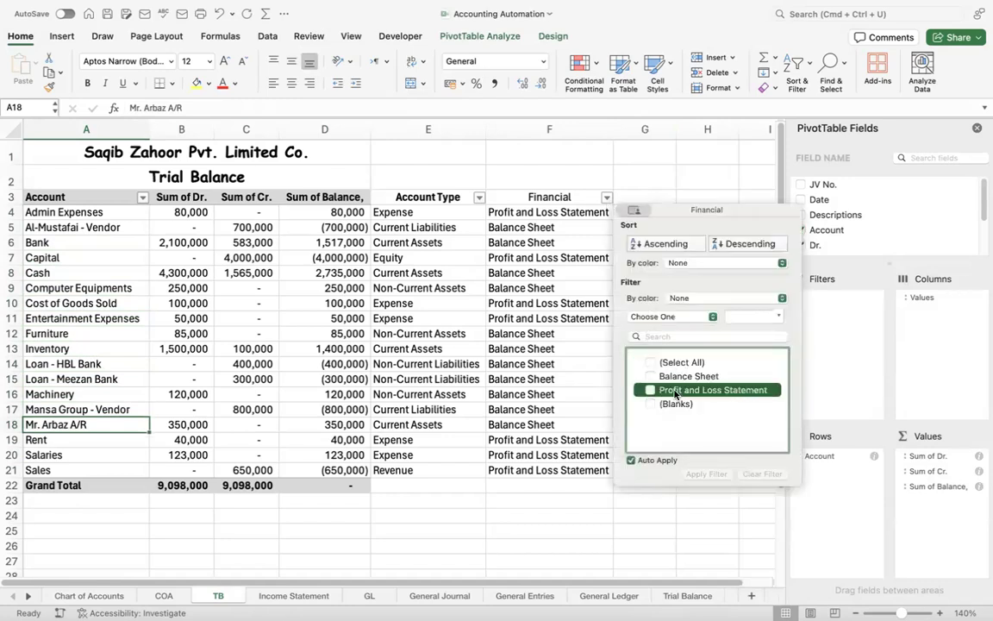
{"action": "left_click", "coordinate": [677, 394]}
{"action": "left_click", "coordinate": [272, 255]}
Check the filtered profit and loss accounts on the TB sheet for an Office Supplies entry
{"action": "left_click", "coordinate": [87, 213]}
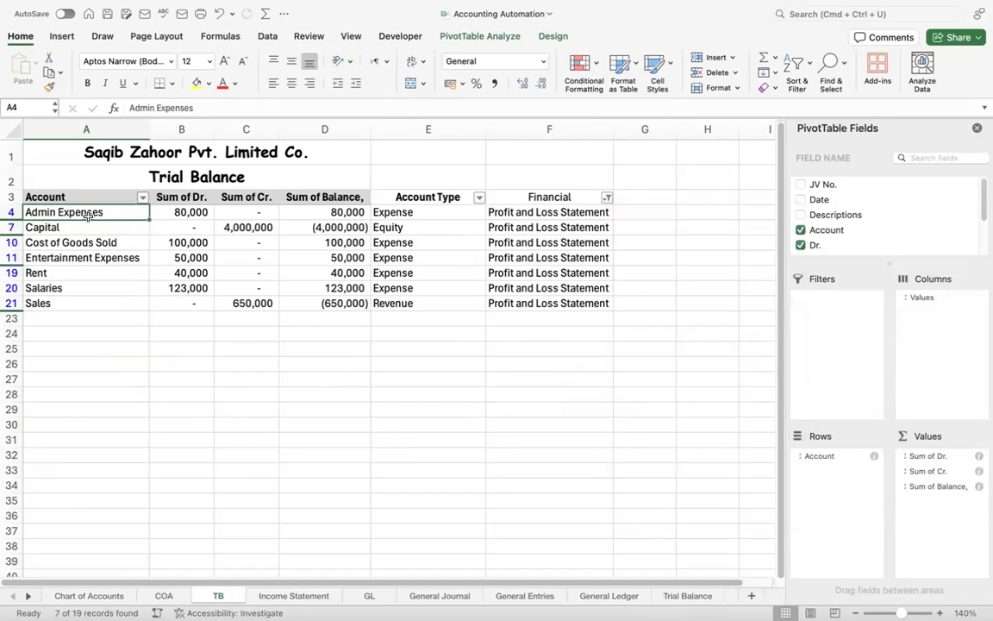
{"action": "key", "text": "Up"}
{"action": "key", "text": "Down"}
{"action": "key", "text": "Down"}
{"action": "key", "text": "Down"}
{"action": "key", "text": "Down"}
{"action": "key", "text": "Down"}
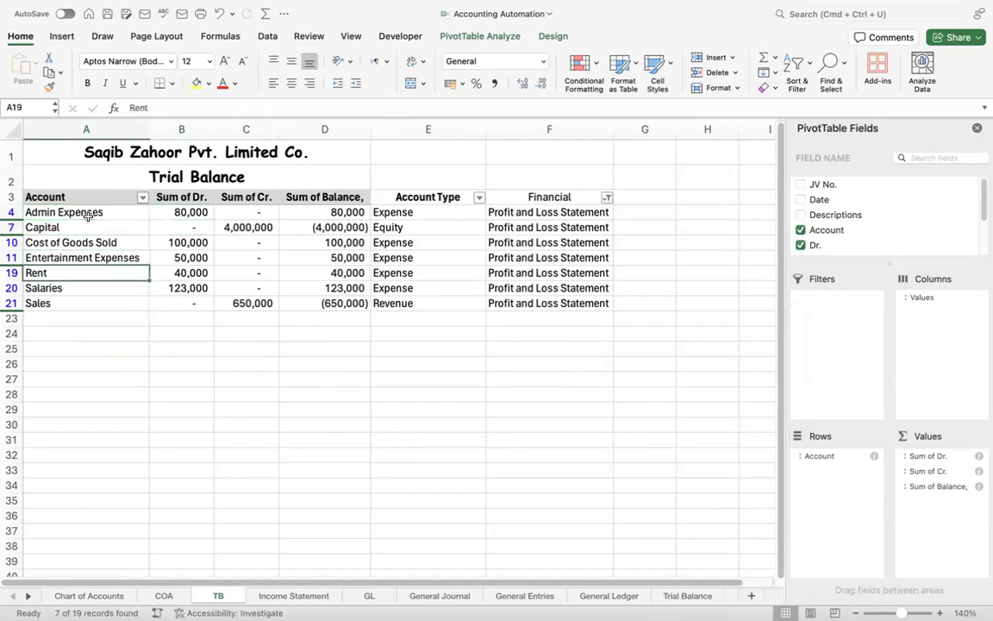
Remove the Office Supplies label from A10 of the Income Statement sheet
{"action": "left_click", "coordinate": [294, 595]}
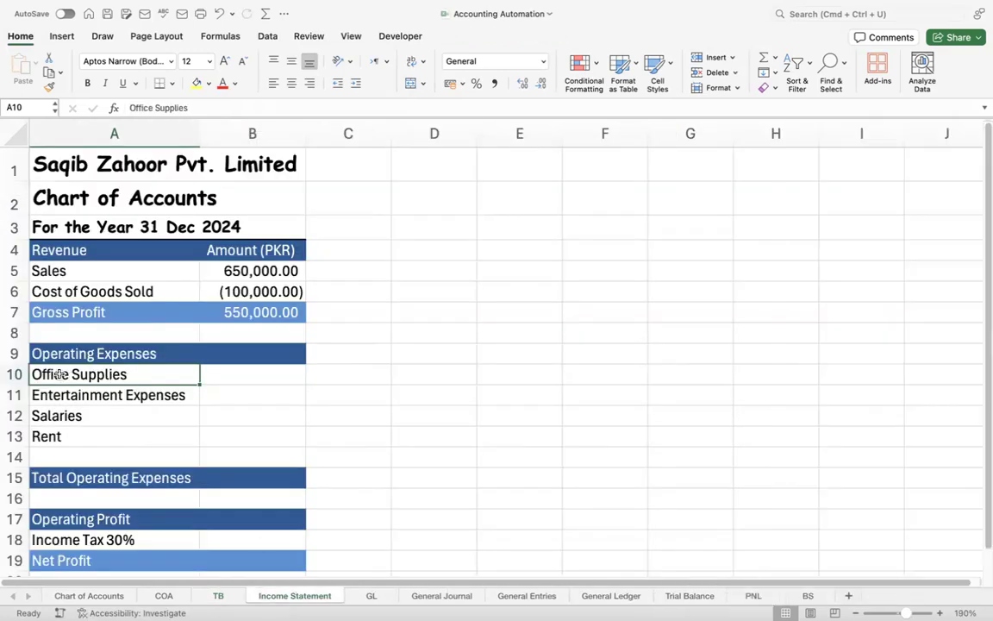
{"action": "key", "text": "Delete"}
{"action": "key", "text": "Right"}
{"action": "key", "text": "Up"}
{"action": "key", "text": "Up"}
{"action": "key", "text": "Up"}
{"action": "key", "text": "Up"}
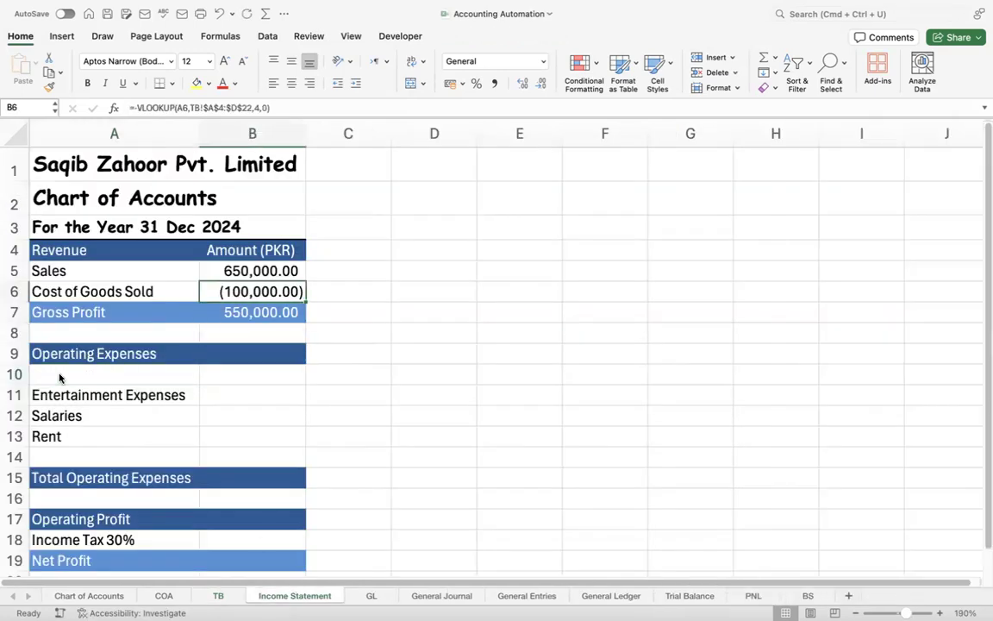
Restore the Office Supplies label in A10 and copy the Cost of Goods Sold lookup formula from B6 into B10:B13
{"action": "key", "text": "super+z"}
{"action": "key", "text": "Up"}
{"action": "key", "text": "Up"}
{"action": "key", "text": "Up"}
{"action": "key", "text": "Up"}
{"action": "key", "text": "Up"}
{"action": "key", "text": "Right"}
{"action": "key", "text": "super+c"}
{"action": "key", "text": "Down"}
{"action": "key", "text": "Down"}
{"action": "key", "text": "Down"}
{"action": "key", "text": "Down"}
{"action": "key", "text": "Down"}
{"action": "key", "text": "Return"}
{"action": "key", "text": "Down"}
{"action": "key", "text": "super+v"}
{"action": "key", "text": "Down"}
{"action": "key", "text": "super+v"}
{"action": "key", "text": "Down"}
{"action": "key", "text": "super+v"}
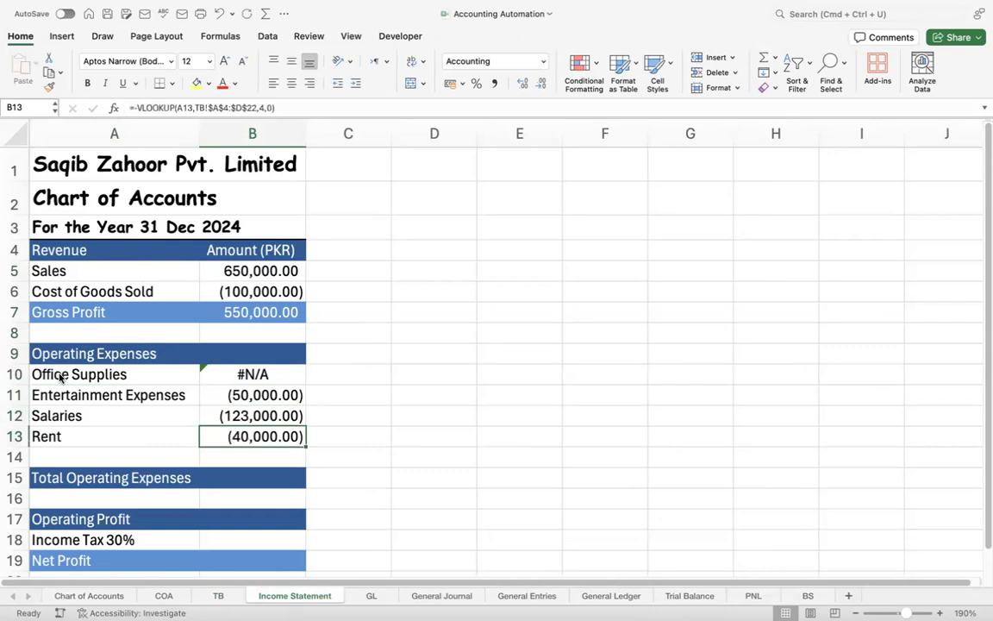
Clear the Office Supplies label from A10 of the Income Statement sheet
{"action": "left_click", "coordinate": [68, 375]}
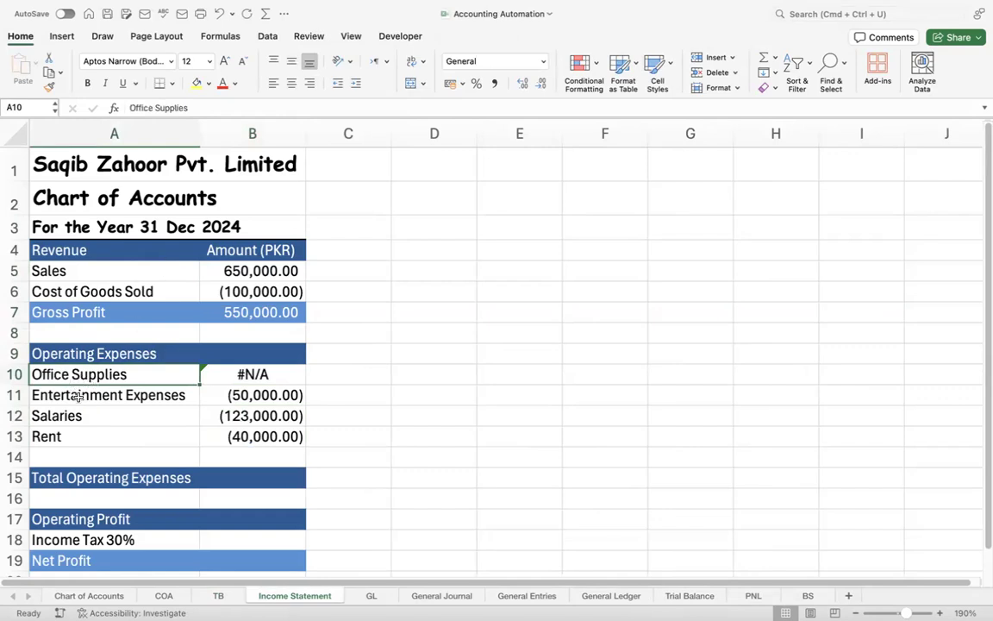
{"action": "key", "text": "Delete"}
{"action": "left_click", "coordinate": [76, 397]}
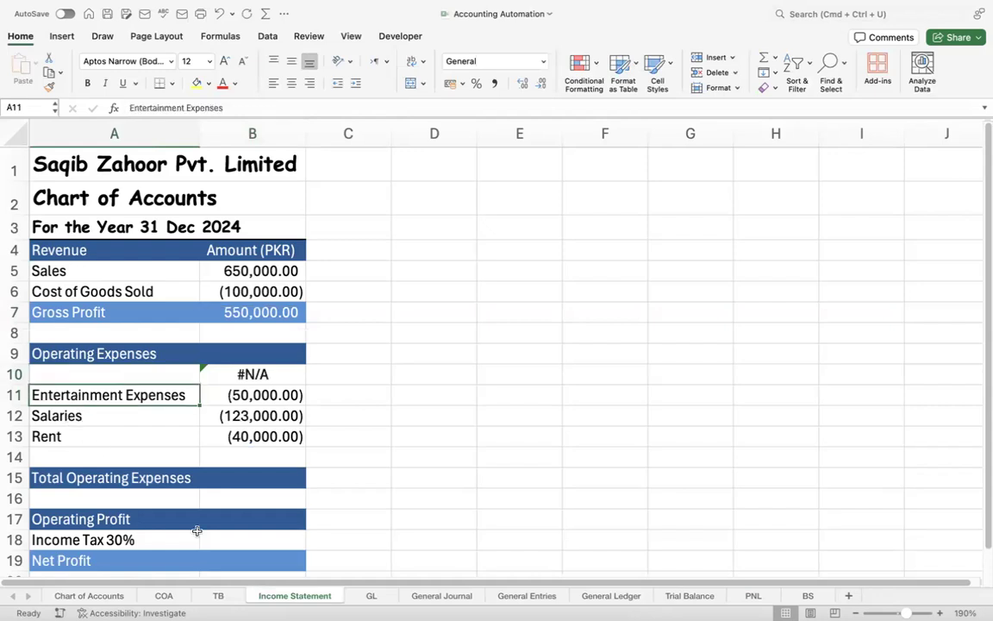
Try to copy the Admin Expenses account name from the TB sheet into A10 of the Income Statement sheet
{"action": "left_click", "coordinate": [223, 597]}
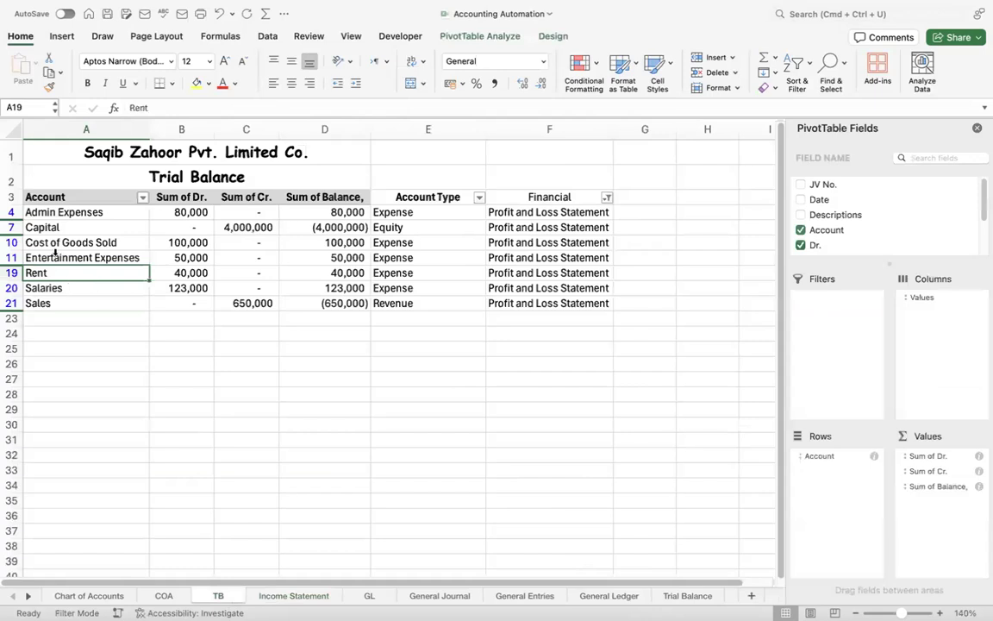
{"action": "left_click", "coordinate": [48, 221]}
{"action": "left_click", "coordinate": [50, 219]}
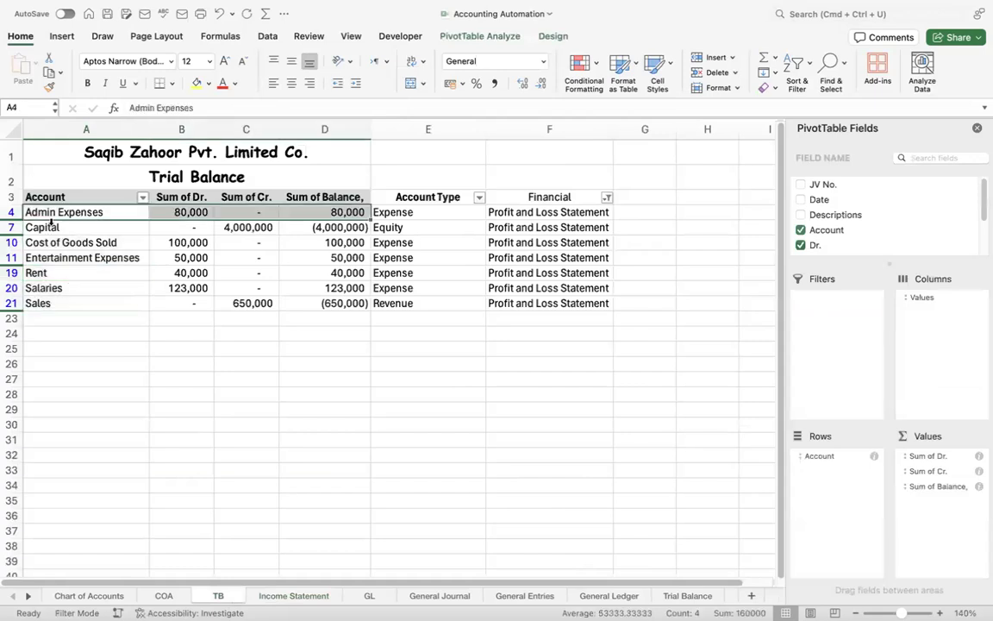
{"action": "left_click_drag", "start_coordinate": [206, 104], "coordinate": [44, 101]}
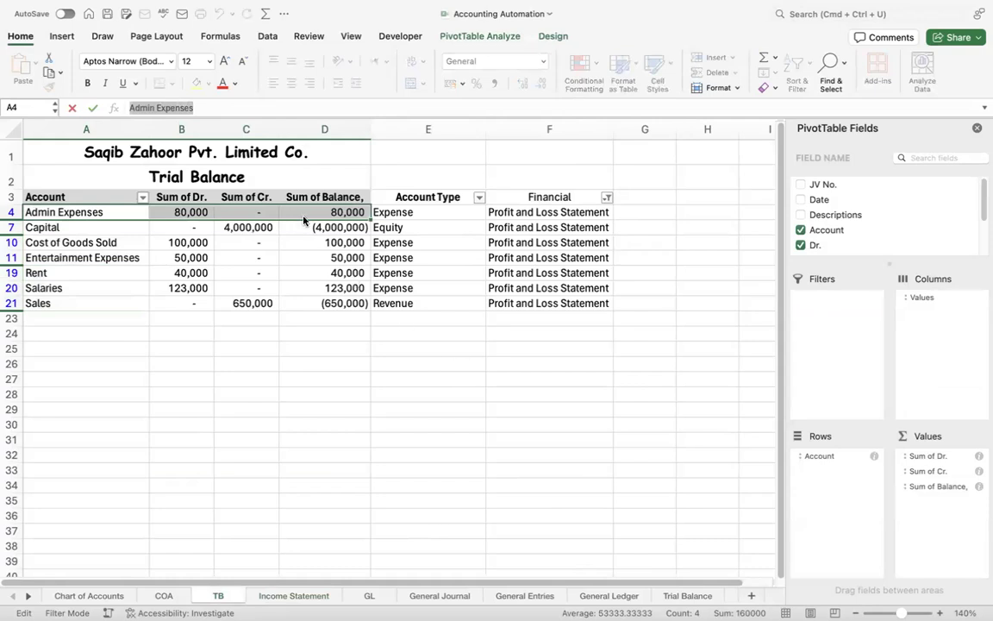
{"action": "left_click", "coordinate": [299, 599]}
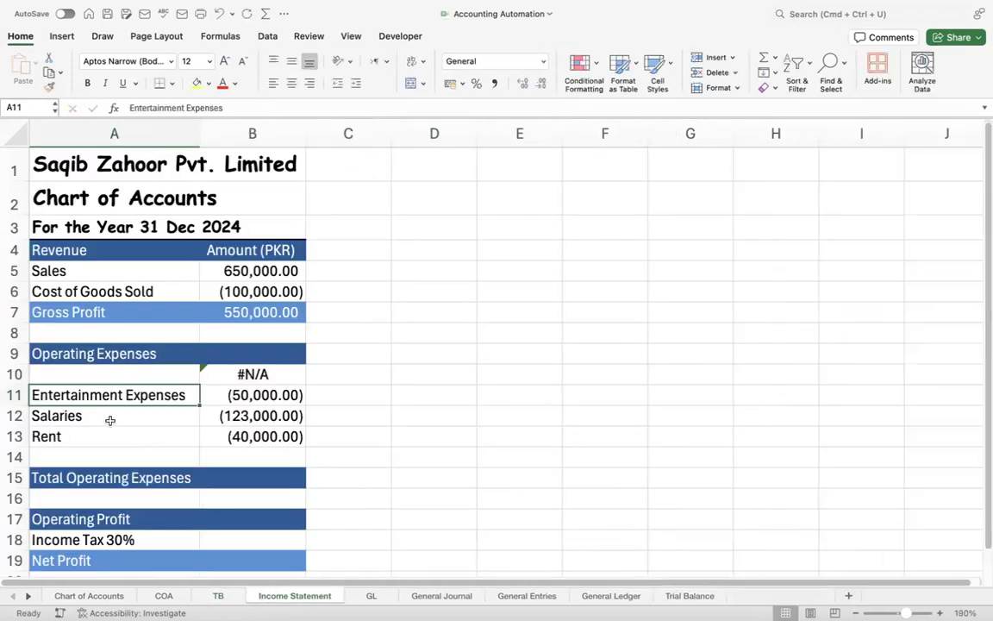
{"action": "double_click", "coordinate": [87, 375]}
{"action": "key", "text": "Return"}
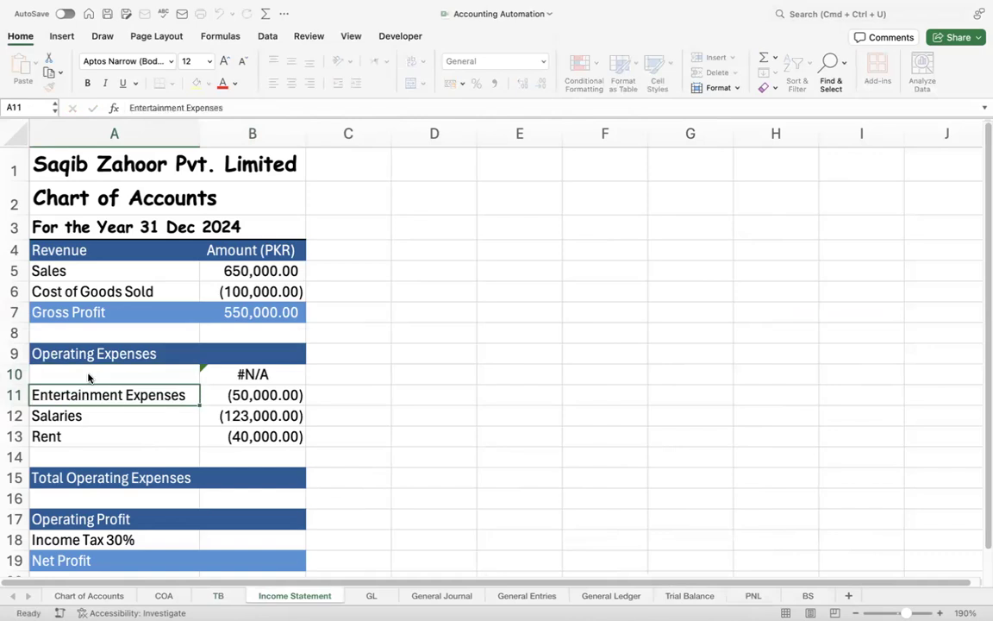
{"action": "key", "text": "Up"}
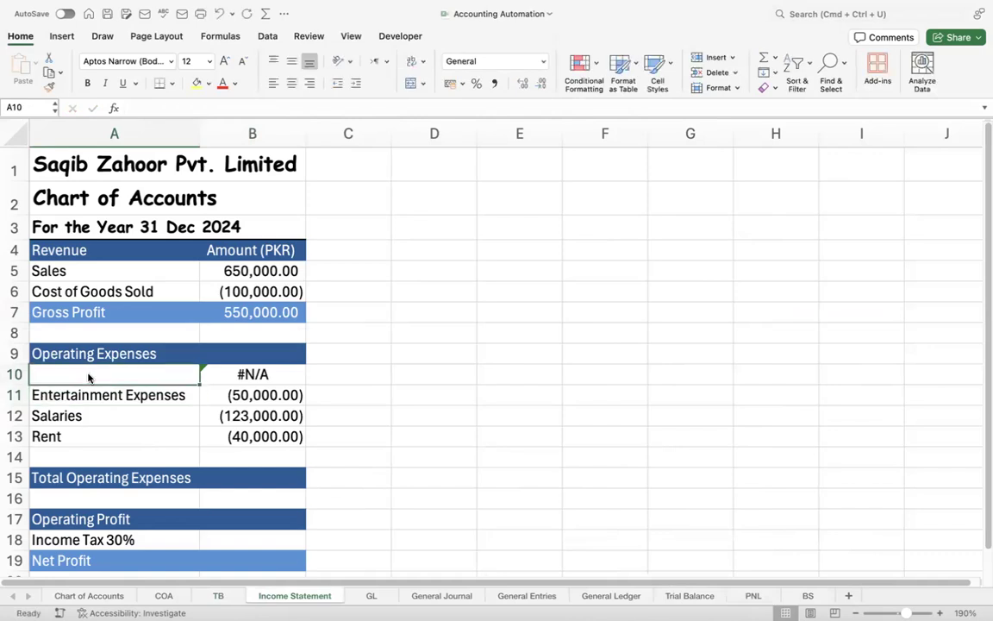
Enter Admin Expenses as the first operating expense label in A10 of the Income Statement sheet
{"action": "left_click", "coordinate": [218, 595]}
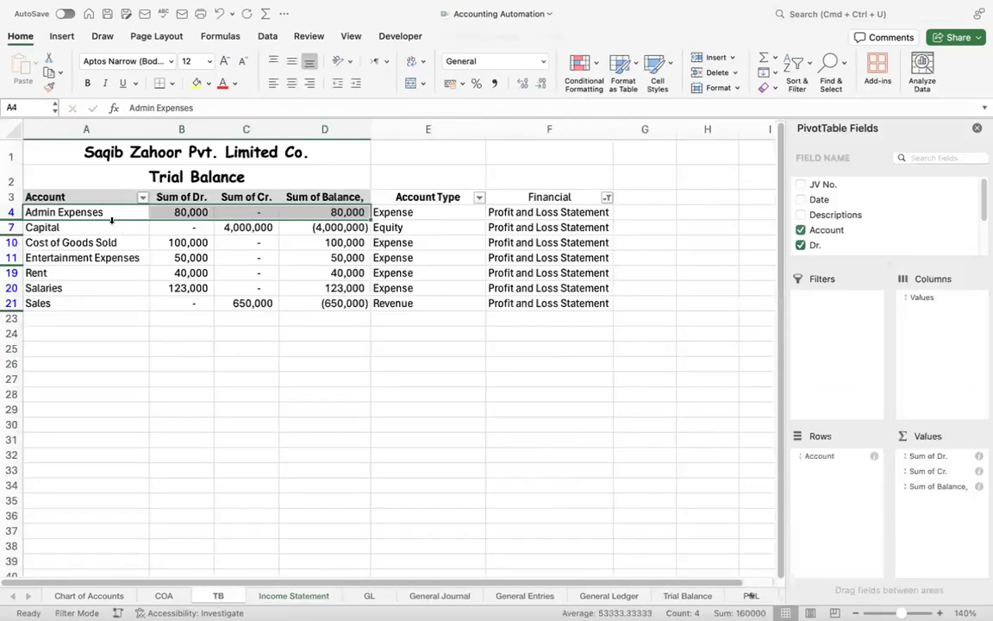
{"action": "left_click", "coordinate": [290, 595]}
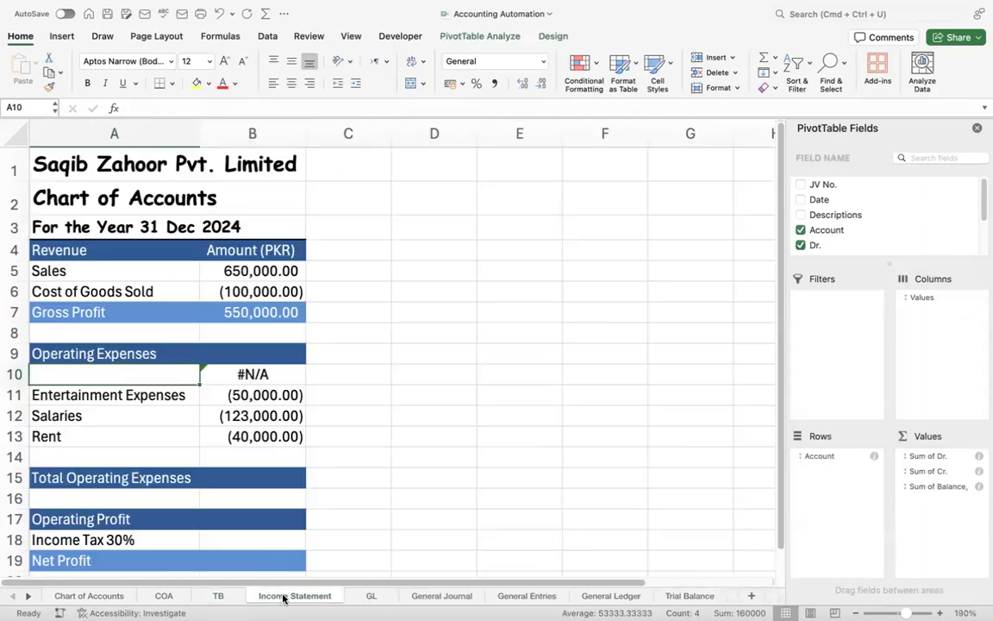
{"action": "type", "text": "Admin"}
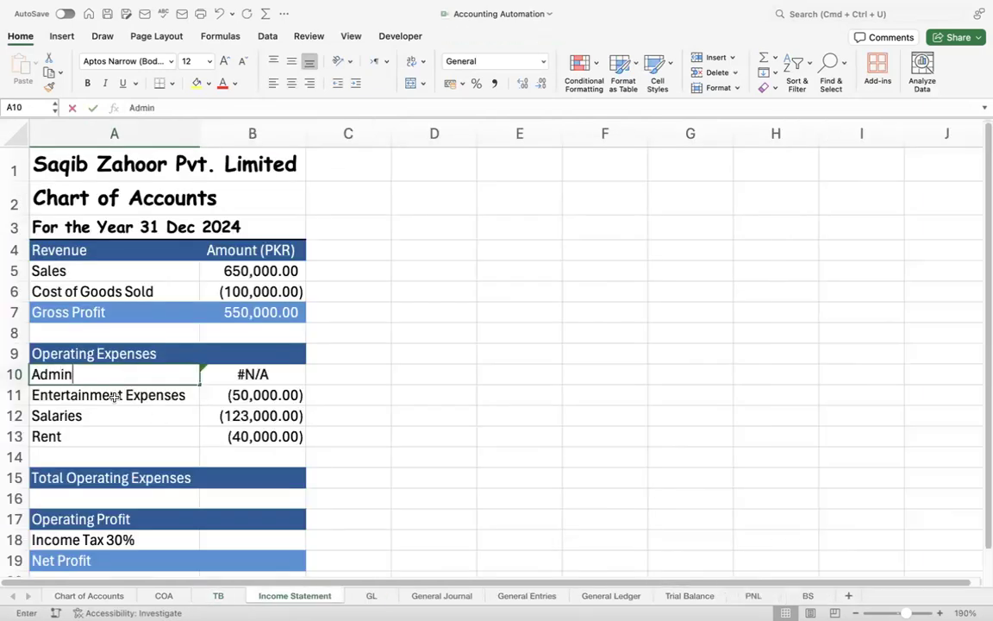
{"action": "type", "text": " Expenses"}
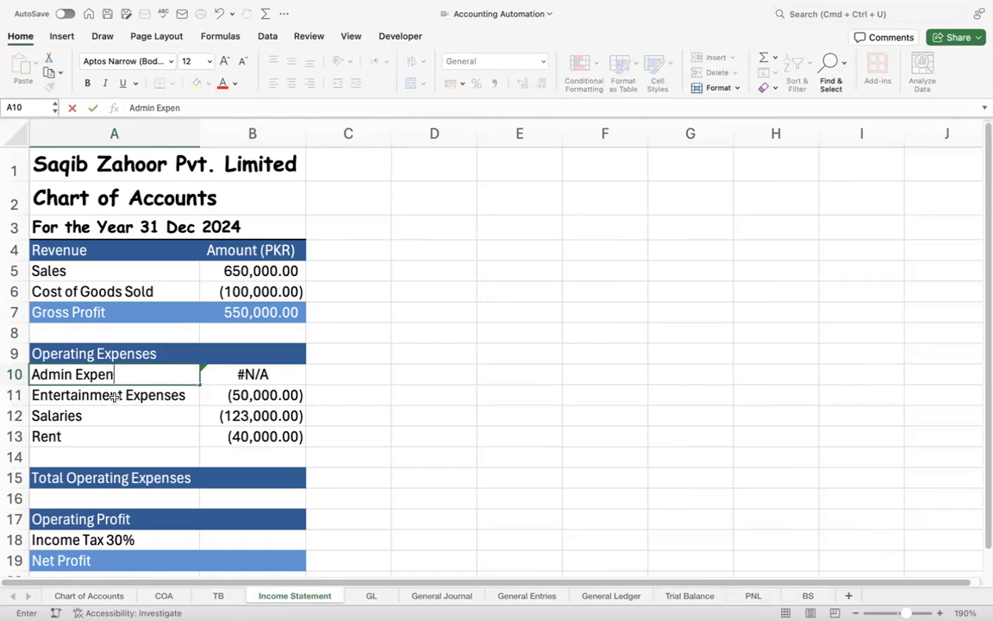
{"action": "key", "text": "Return"}
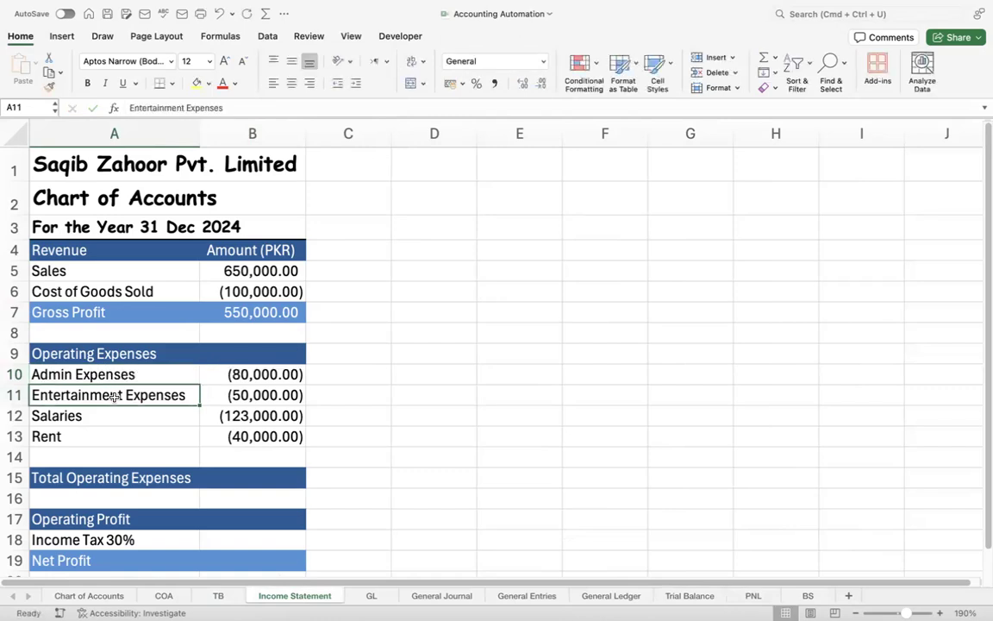
{"action": "key", "text": "Right"}
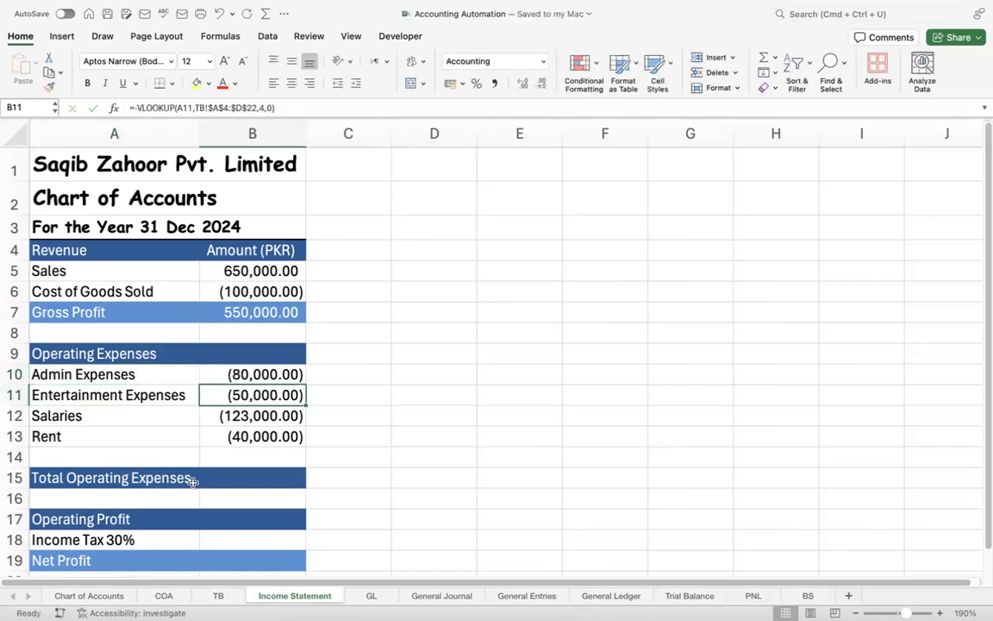
Check the Capital row's classification on the TB sheet and set Equity's financial statement in C9 of the COA sheet to Balance Sheet
{"action": "left_click", "coordinate": [219, 596]}
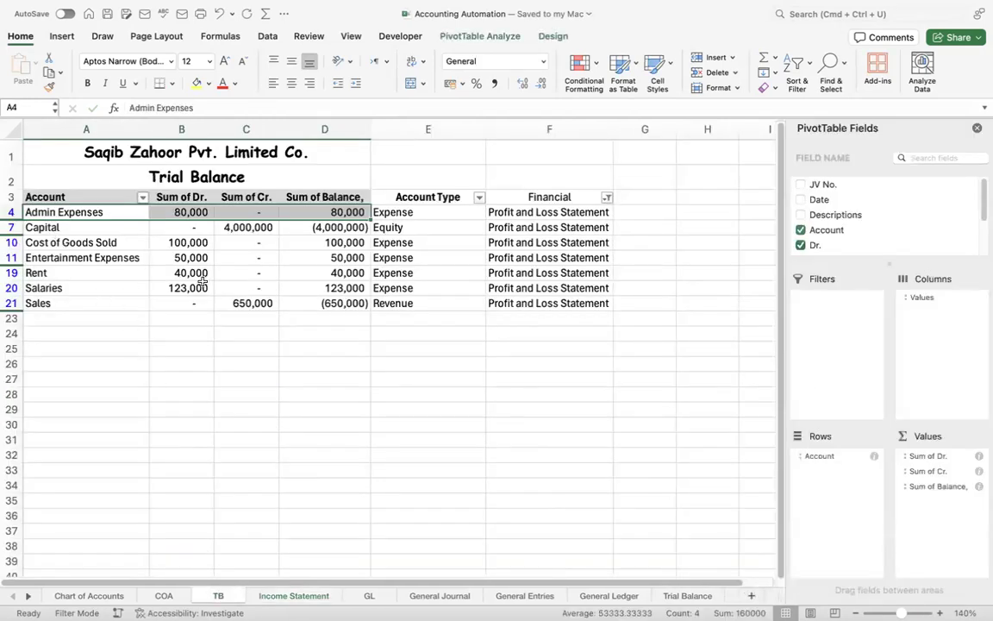
{"action": "left_click", "coordinate": [83, 227]}
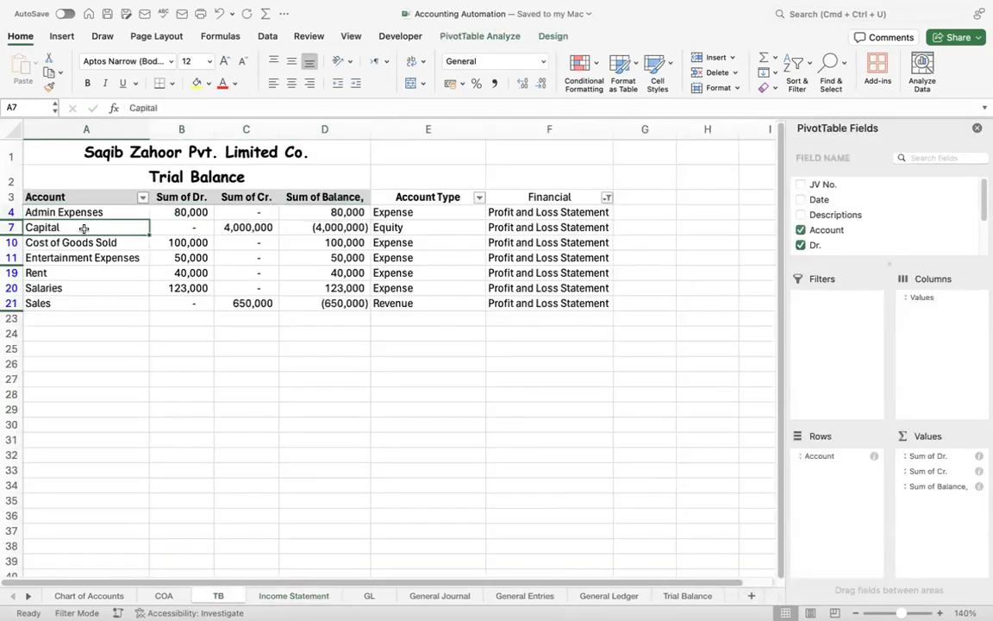
{"action": "key", "text": "Right"}
{"action": "key", "text": "Right"}
{"action": "key", "text": "Right"}
{"action": "key", "text": "Right"}
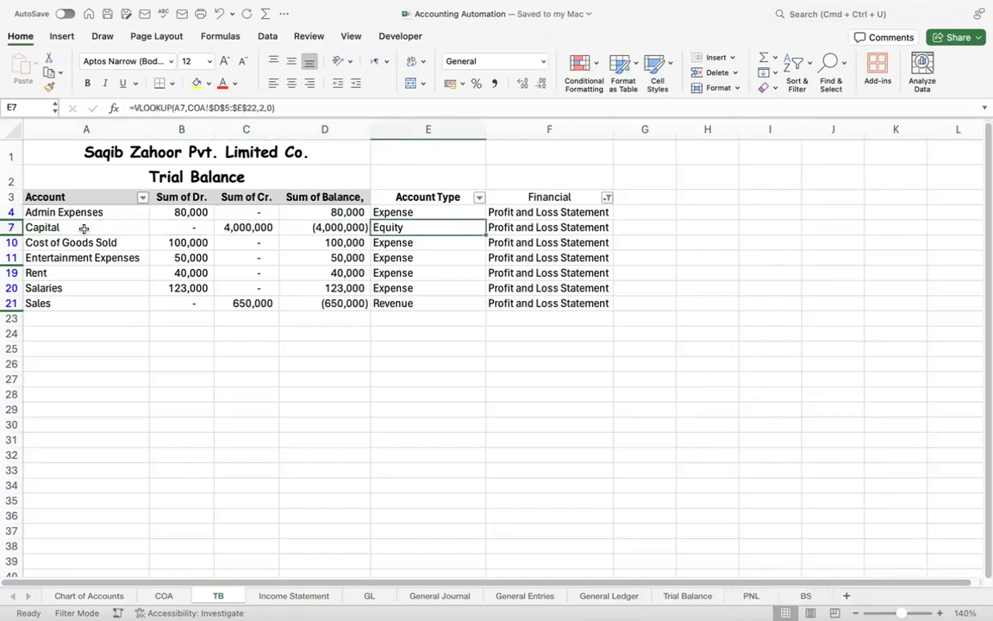
{"action": "key", "text": "Right"}
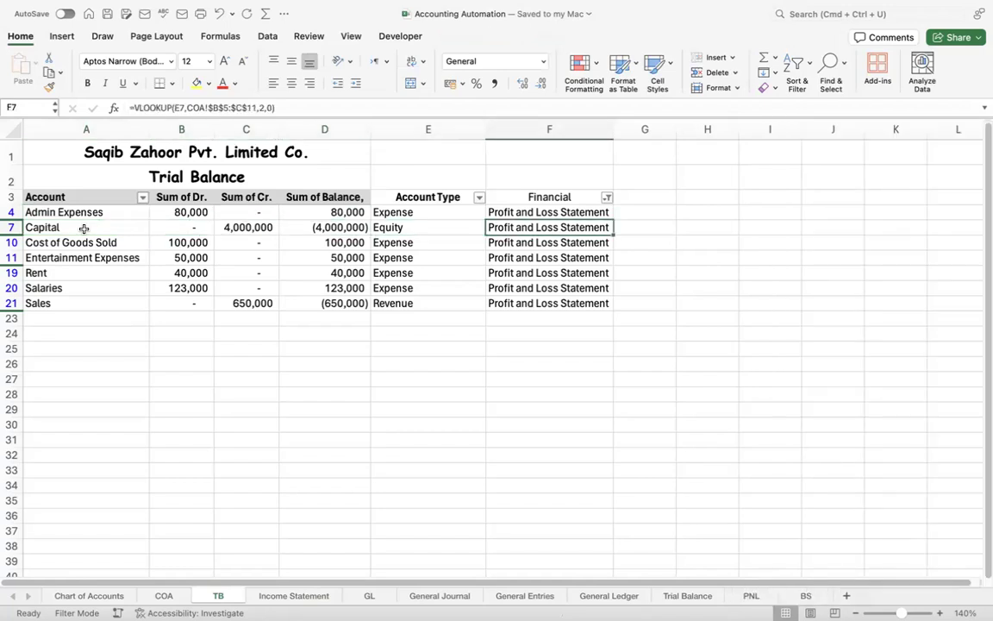
{"action": "left_click", "coordinate": [164, 595]}
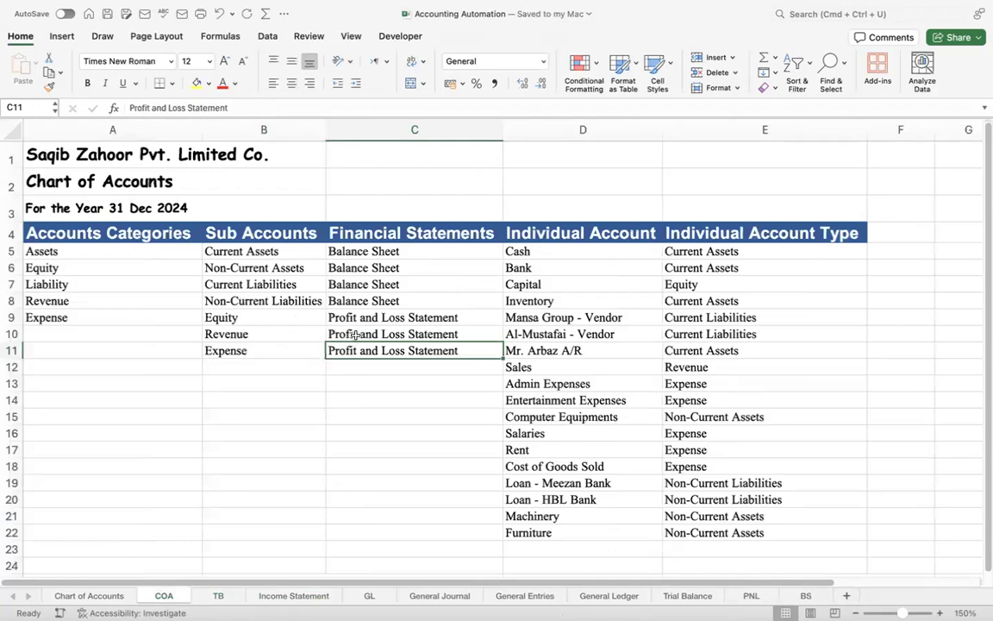
{"action": "left_click", "coordinate": [234, 317]}
{"action": "key", "text": "Right"}
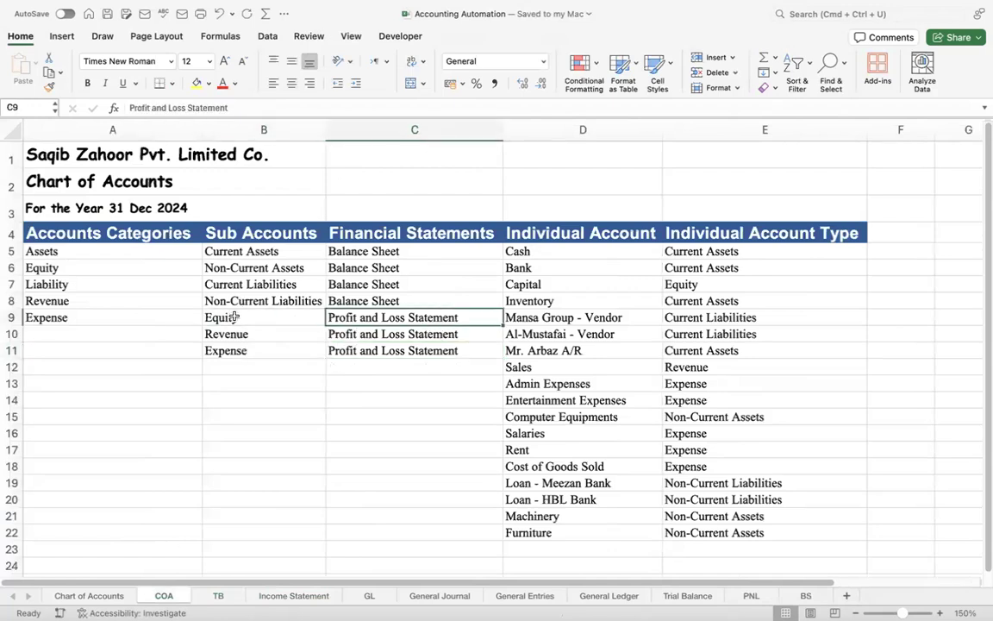
{"action": "key", "text": "ctrl+d"}
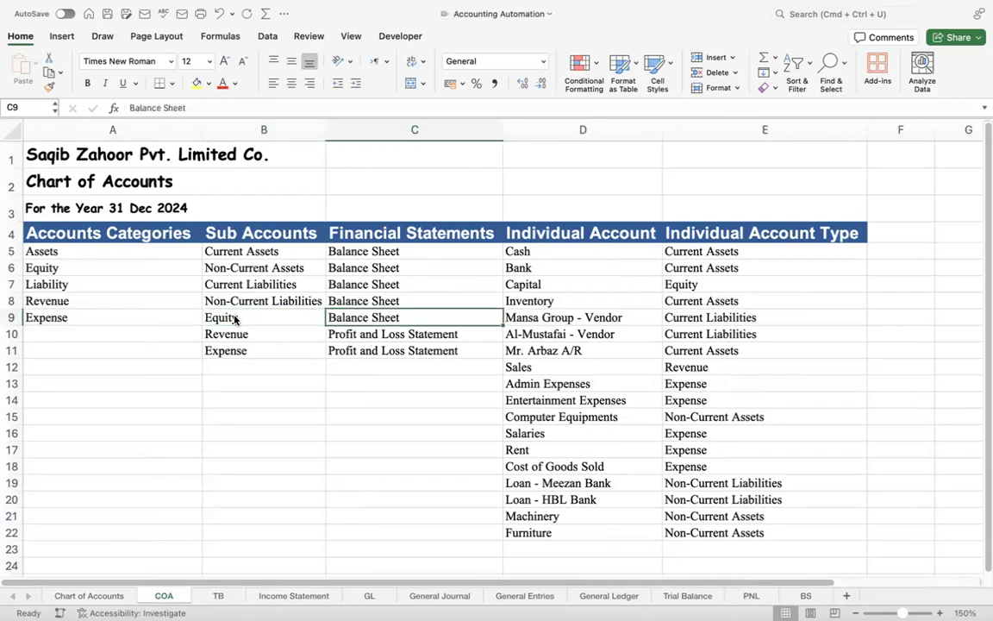
Reapply the Financial column filter on the TB sheet so only Profit and Loss Statement accounts are shown
{"action": "left_click", "coordinate": [216, 596]}
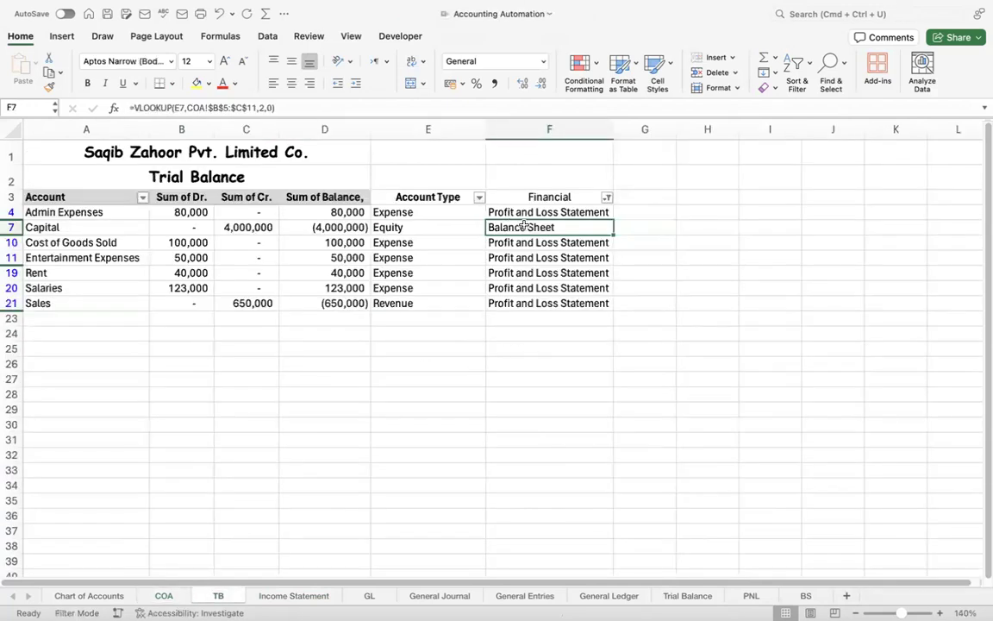
{"action": "left_click", "coordinate": [606, 198]}
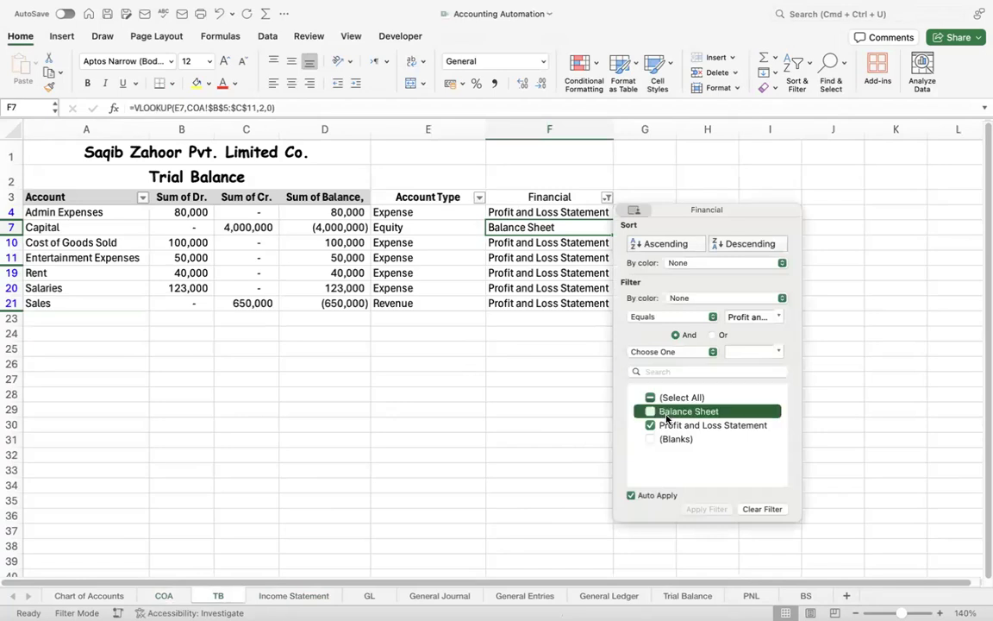
{"action": "left_click", "coordinate": [651, 411]}
{"action": "left_click", "coordinate": [651, 411]}
{"action": "left_click", "coordinate": [493, 269]}
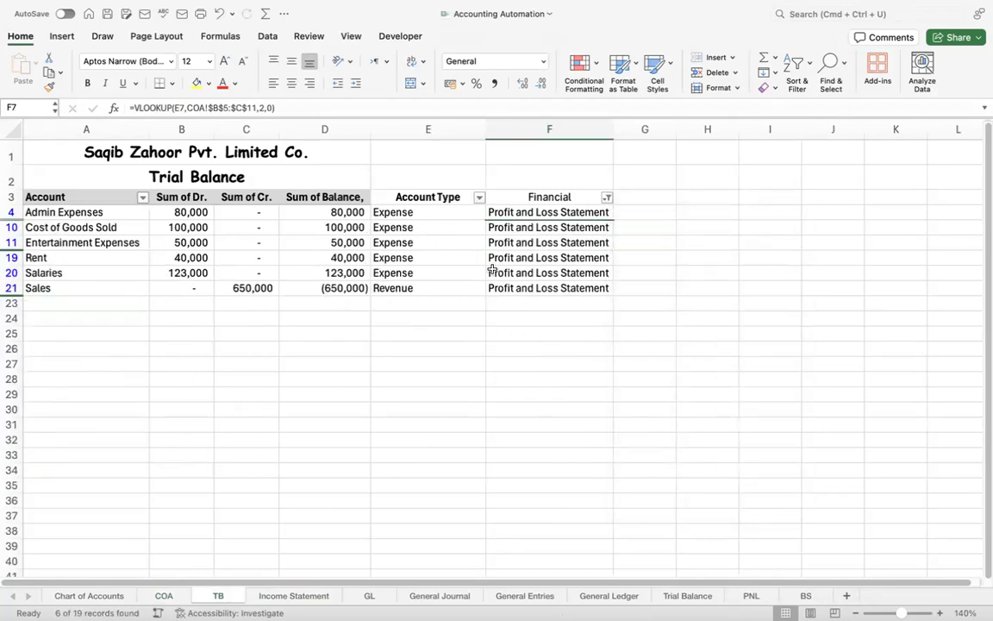
Review the filtered profit and loss accounts and their Sum of Balance values on the TB sheet
{"action": "left_click", "coordinate": [73, 214]}
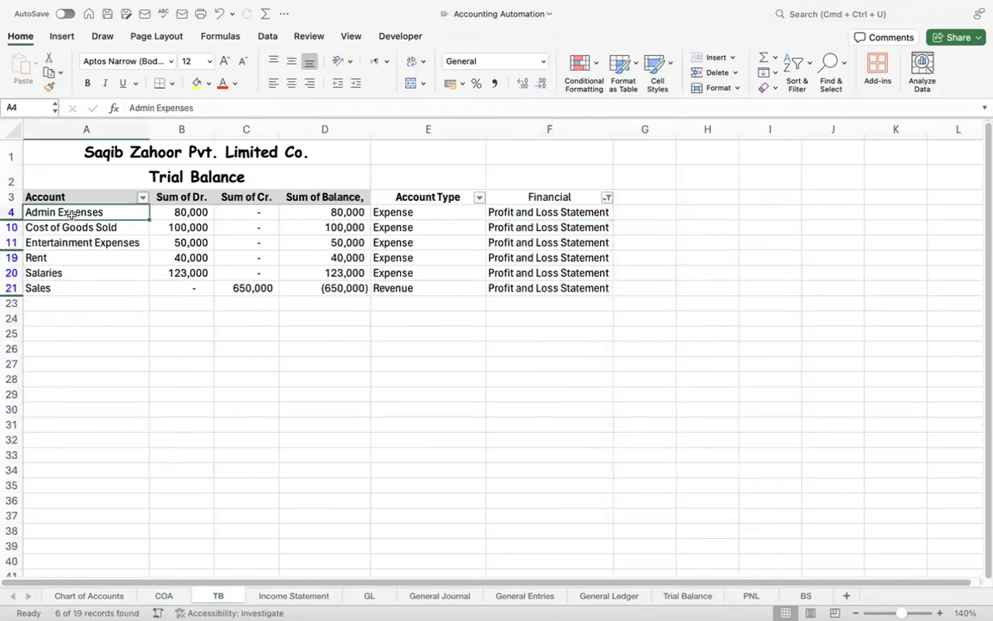
{"action": "key", "text": "Down"}
{"action": "key", "text": "Down"}
{"action": "key", "text": "Down"}
{"action": "key", "text": "Down"}
{"action": "key", "text": "Down"}
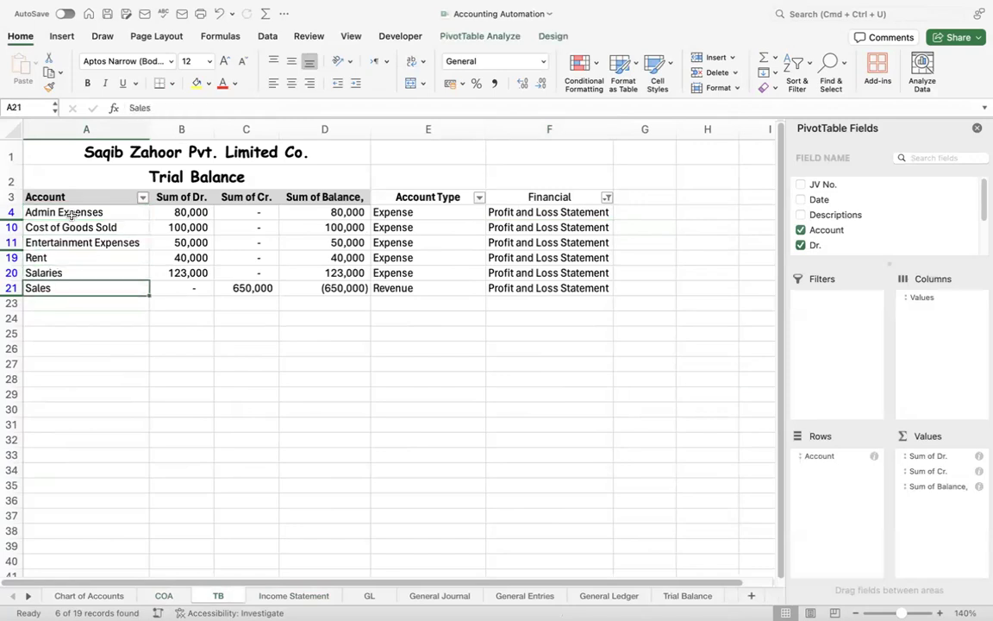
{"action": "left_click_drag", "start_coordinate": [338, 215], "coordinate": [341, 298]}
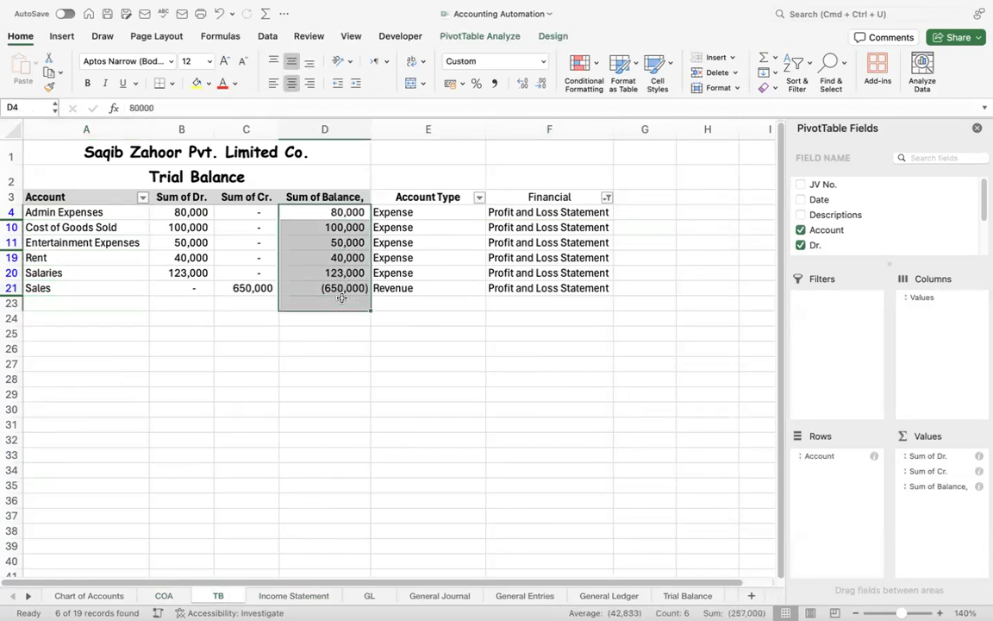
{"action": "left_click", "coordinate": [475, 419]}
Total the operating expenses in B15 of the Income Statement sheet with =SUM(B10:B14)
{"action": "left_click", "coordinate": [271, 598]}
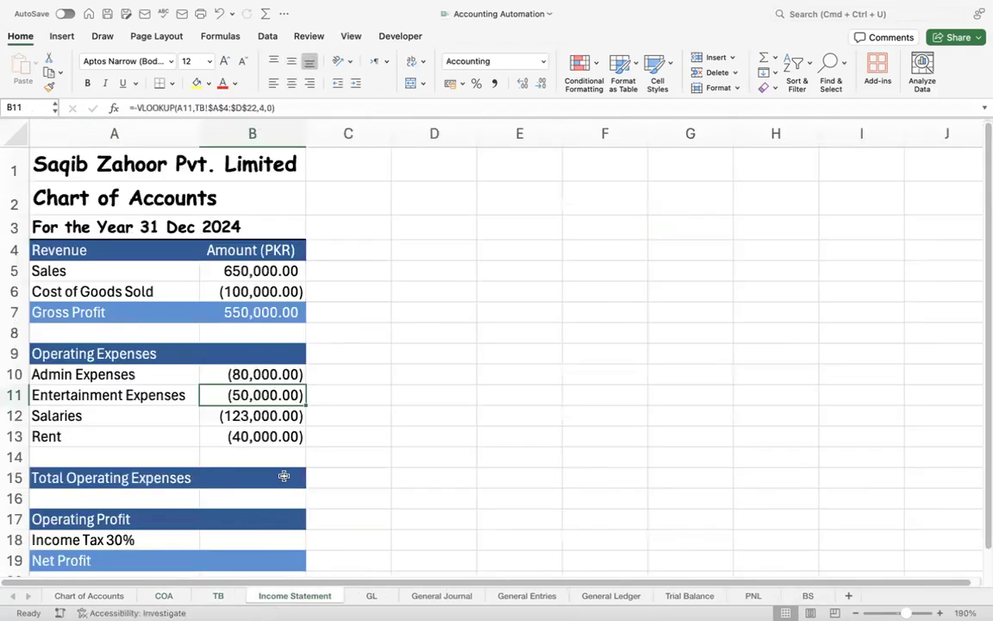
{"action": "left_click", "coordinate": [233, 465]}
{"action": "left_click", "coordinate": [235, 476]}
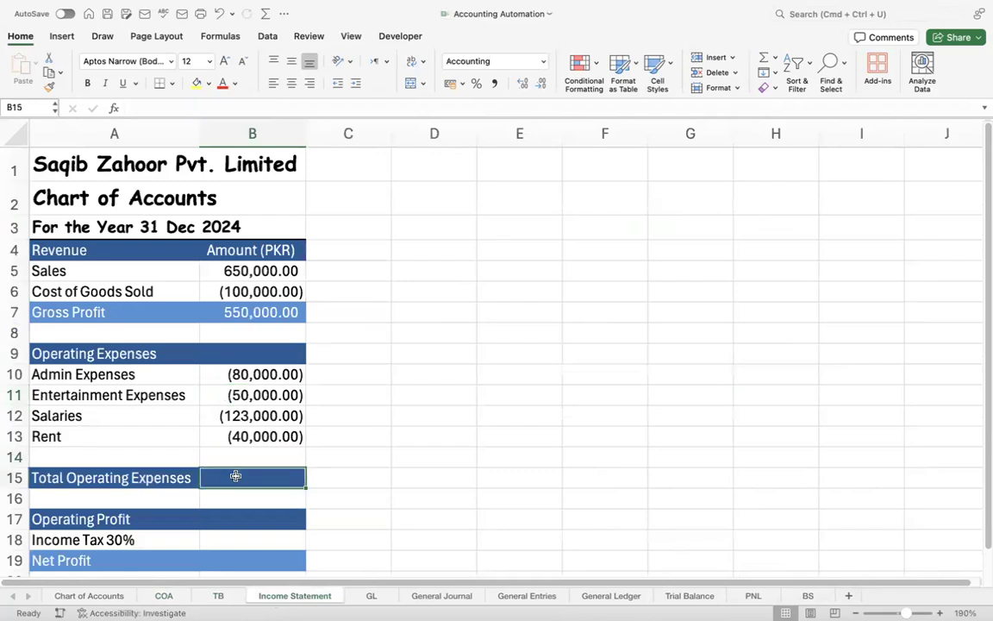
{"action": "left_click", "coordinate": [762, 59]}
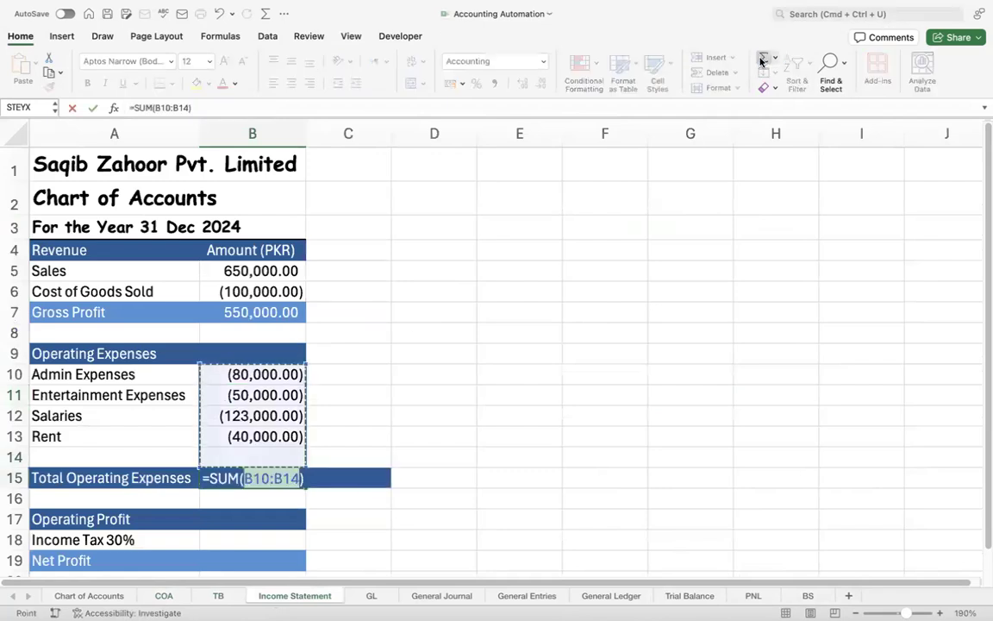
{"action": "key", "text": "Return"}
{"action": "key", "text": "Return"}
{"action": "key", "text": "Up"}
{"action": "key", "text": "Up"}
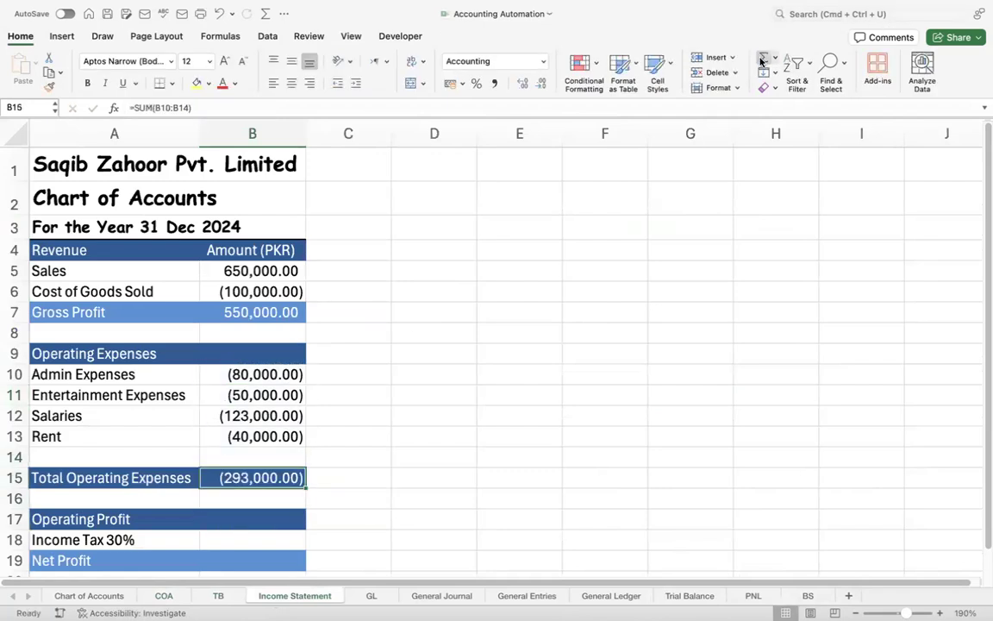
Calculate Operating Profit in B17 of the Income Statement sheet as gross profit plus total operating expenses with =B7+B15
{"action": "key", "text": "Down"}
{"action": "key", "text": "Down"}
{"action": "key", "text": "Down"}
{"action": "key", "text": "Down"}
{"action": "key", "text": "Down"}
{"action": "key", "text": "Down"}
{"action": "key", "text": "Down"}
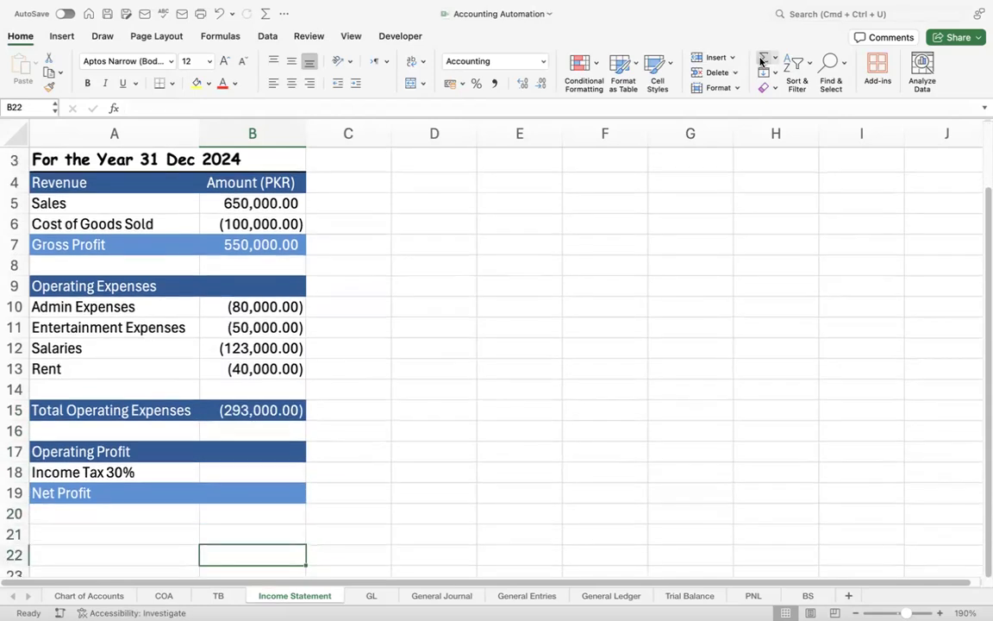
{"action": "left_click", "coordinate": [219, 448]}
{"action": "type", "text": "="}
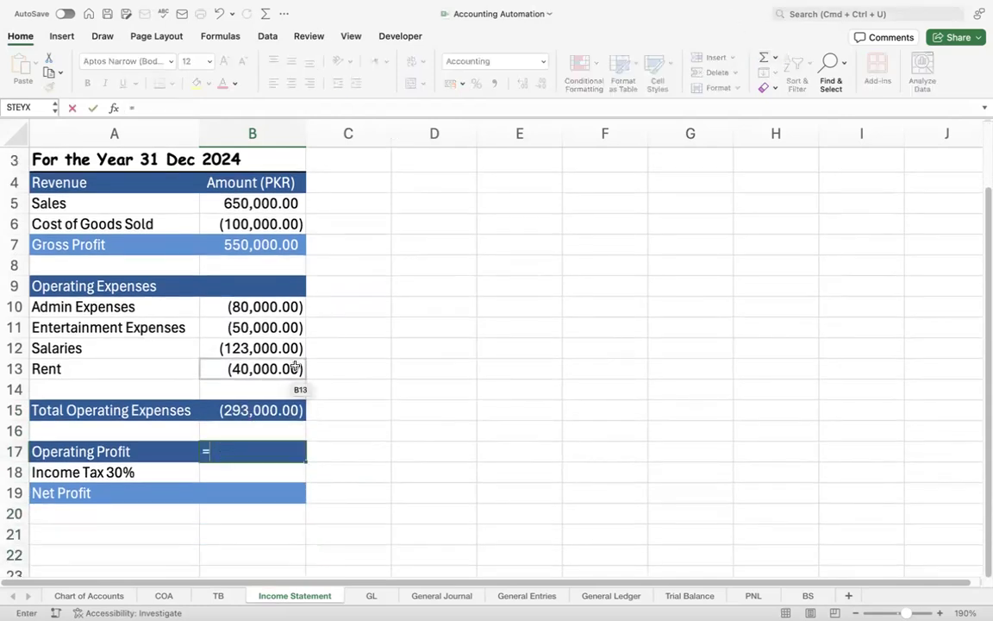
{"action": "left_click", "coordinate": [265, 246]}
{"action": "type", "text": "+"}
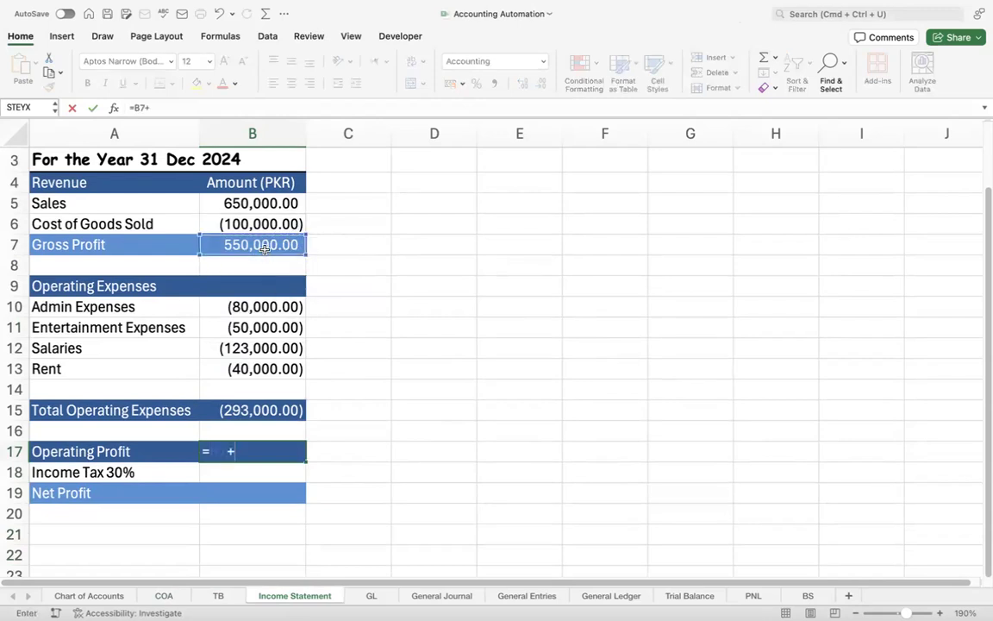
{"action": "left_click", "coordinate": [249, 415]}
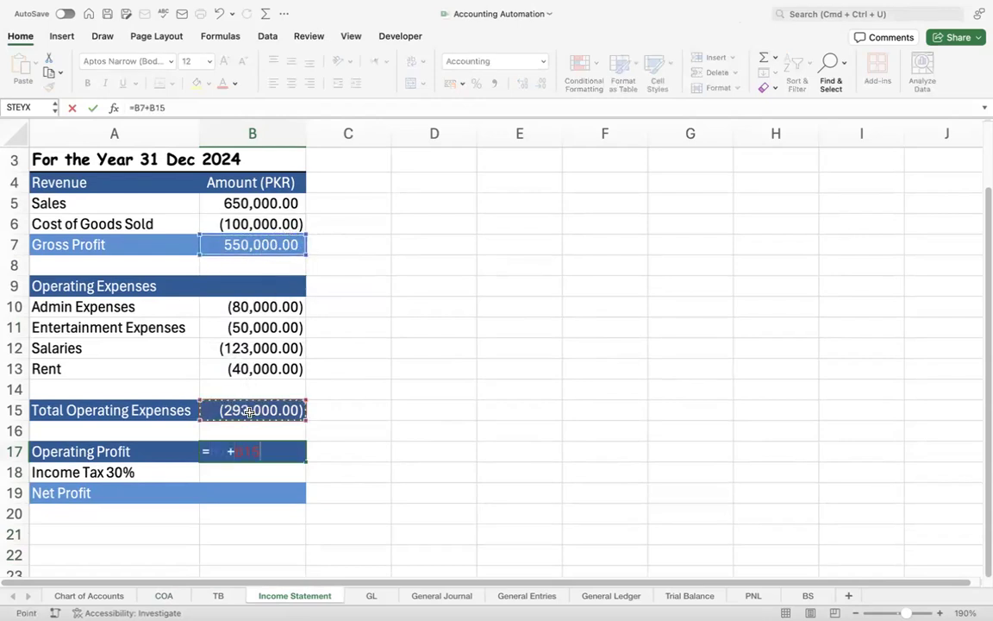
{"action": "key", "text": "Return"}
{"action": "key", "text": "Up"}
Calculate the 30% income tax in B18 as a negative amount with =-B17*30/100
{"action": "key", "text": "Down"}
{"action": "key", "text": "Left"}
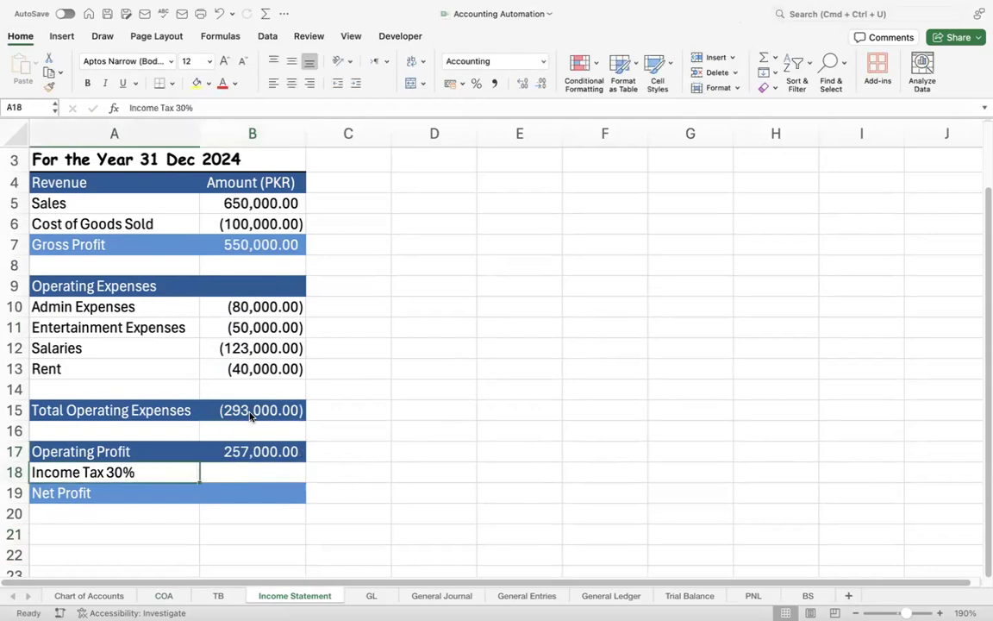
{"action": "key", "text": "Right"}
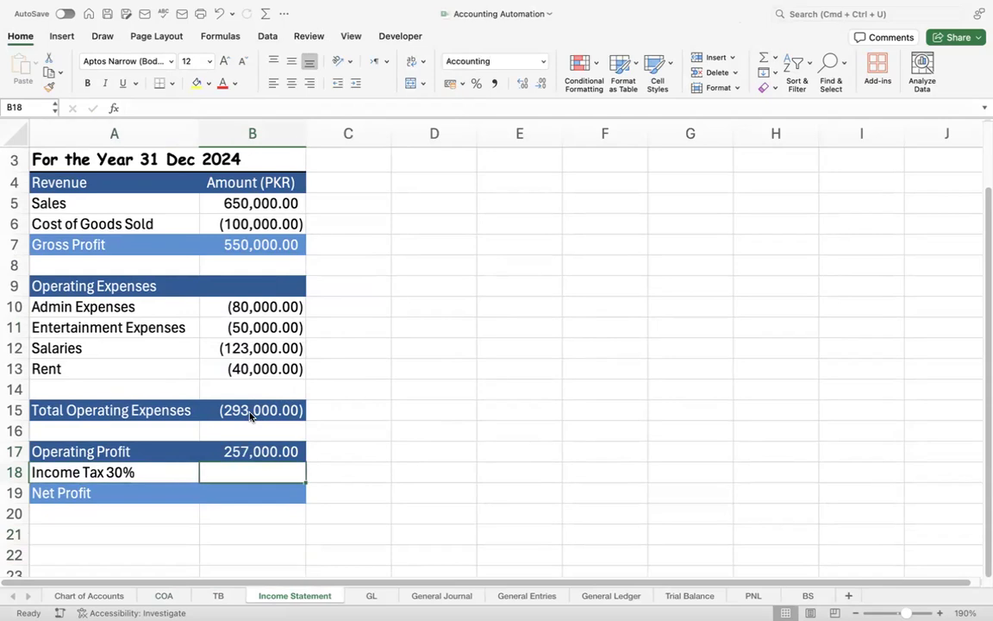
{"action": "key", "text": "Up"}
{"action": "key", "text": "Down"}
{"action": "type", "text": "="}
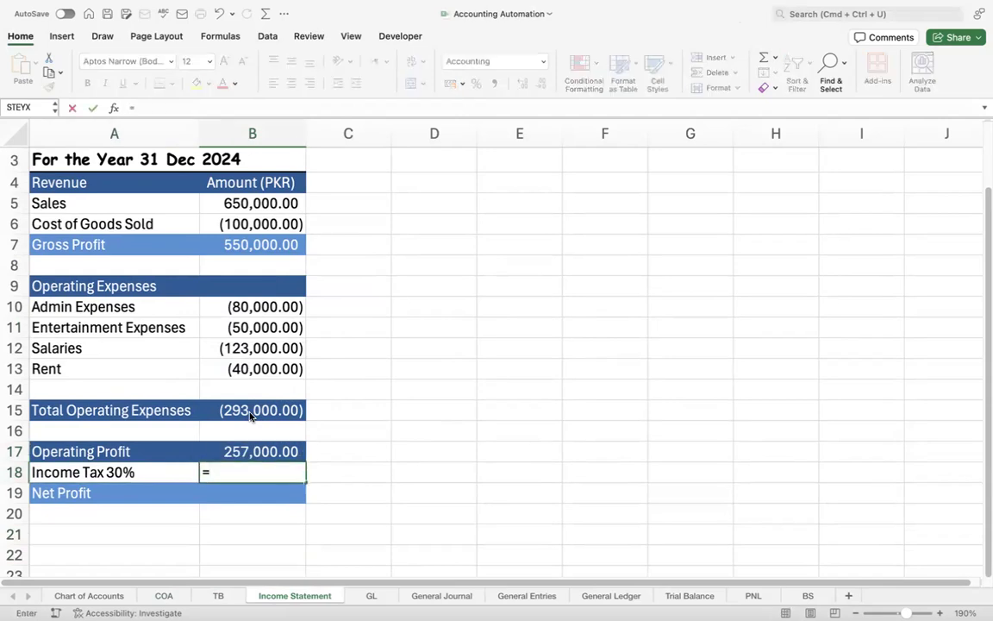
{"action": "type", "text": "-"}
{"action": "key", "text": "Up"}
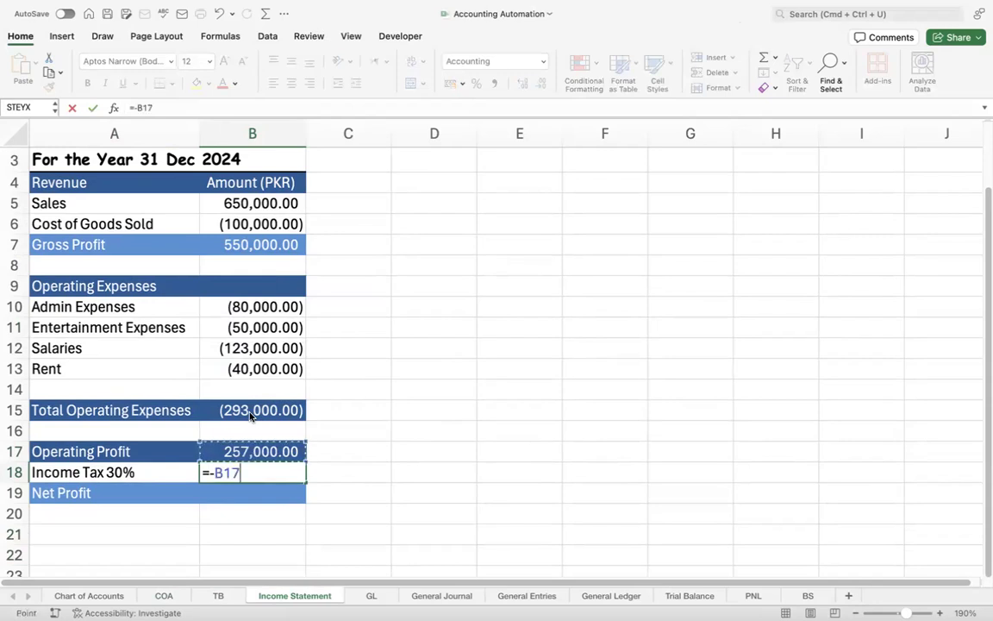
{"action": "type", "text": "*30"}
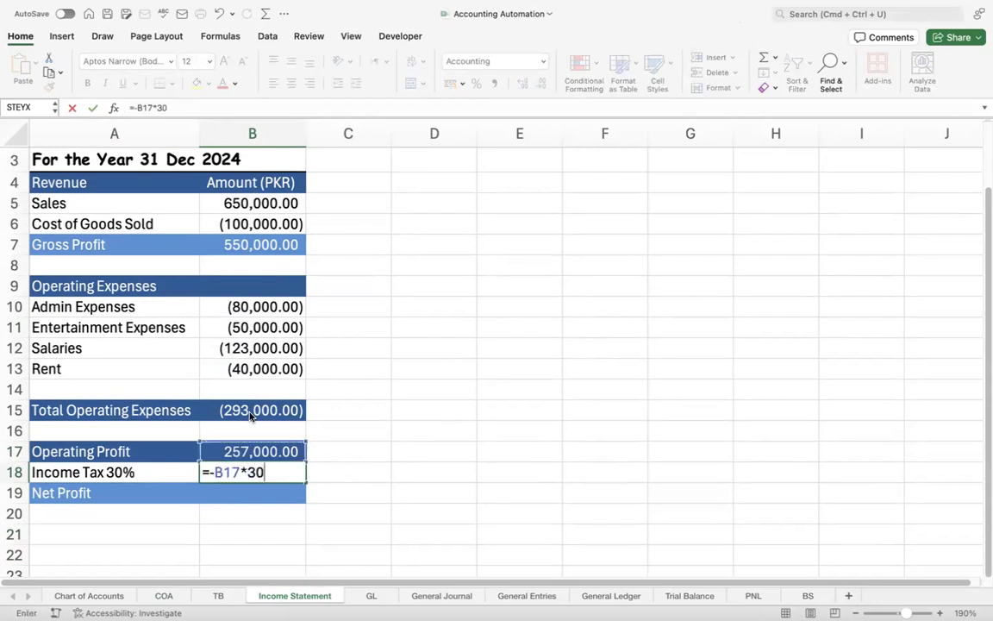
{"action": "type", "text": "/100"}
{"action": "key", "text": "Return"}
{"action": "key", "text": "Up"}
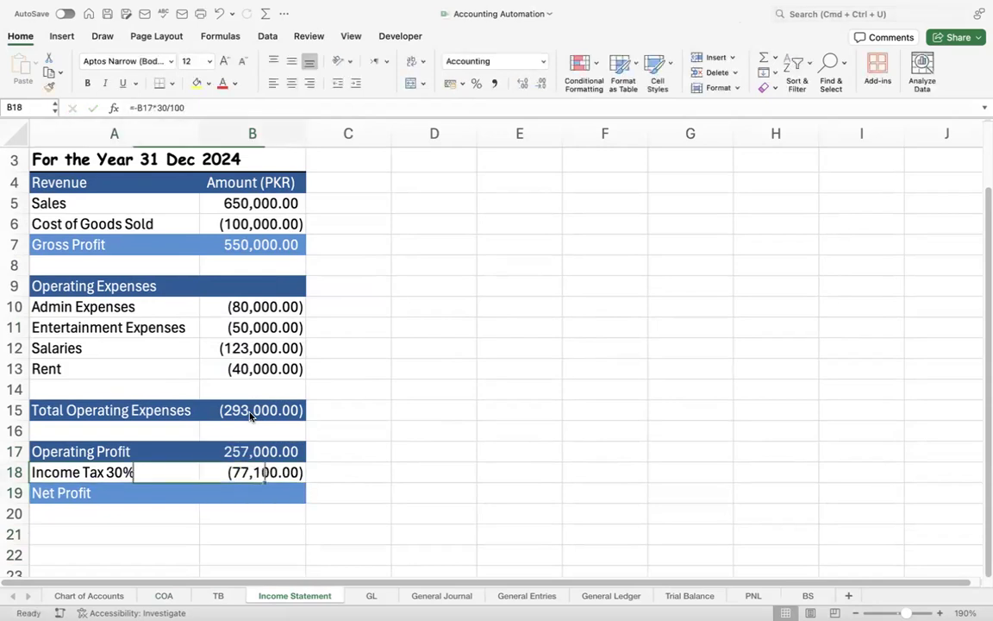
Calculate Net Profit in B19 with =B17+B18
{"action": "key", "text": "Down"}
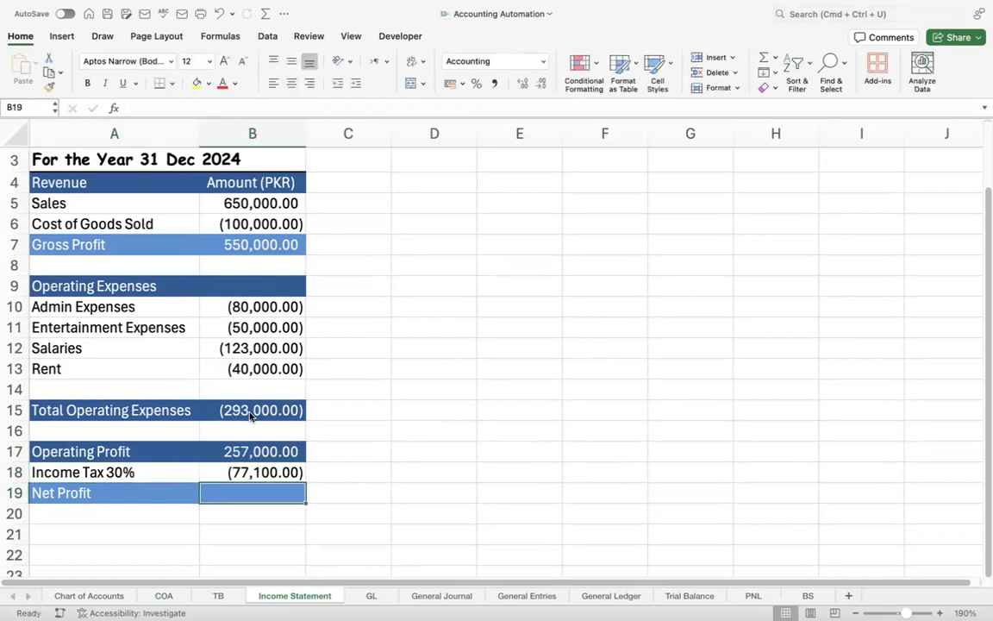
{"action": "type", "text": "="}
{"action": "key", "text": "Up"}
{"action": "key", "text": "Up"}
{"action": "type", "text": "+"}
{"action": "key", "text": "Up"}
{"action": "key", "text": "Return"}
{"action": "key", "text": "Up"}
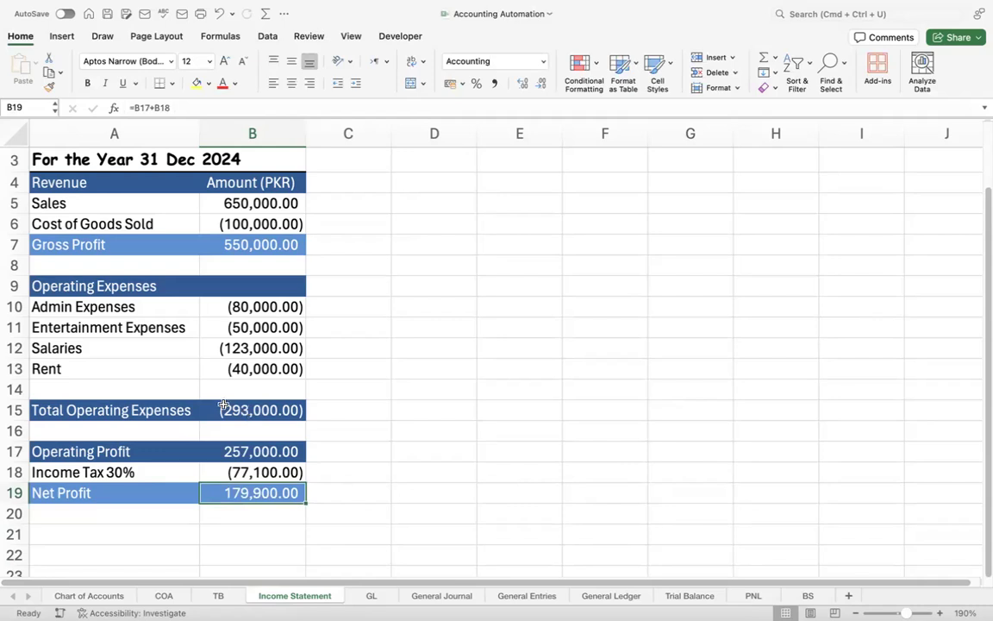
Change the statement title in A2 from Chart of Accounts to Income Statement
{"action": "left_click", "coordinate": [100, 159]}
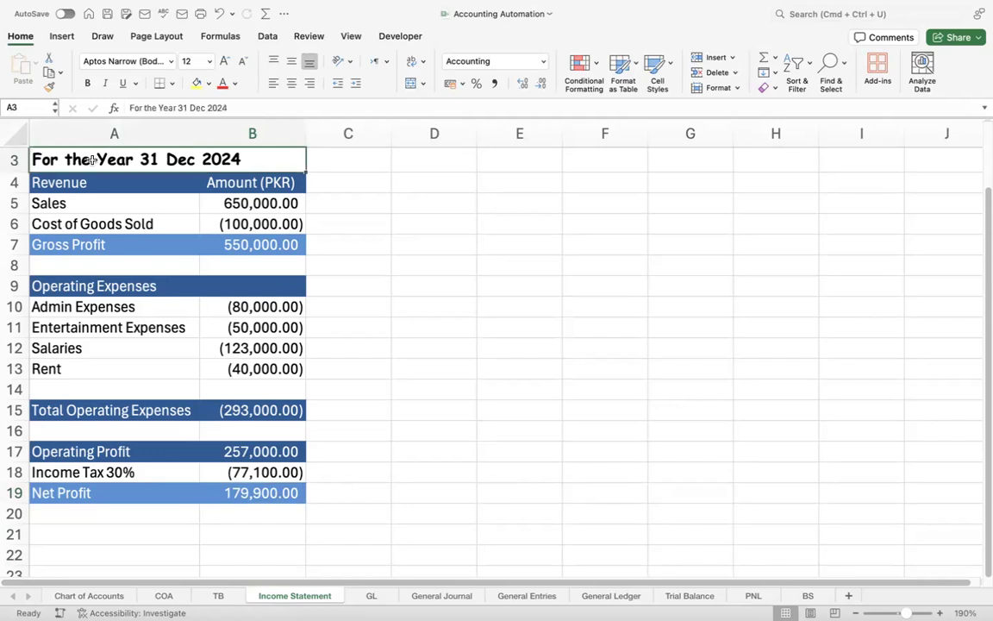
{"action": "scroll", "coordinate": [95, 159], "scroll_direction": "up", "scroll_amount": 2}
{"action": "left_click", "coordinate": [93, 161]}
{"action": "key", "text": "Down"}
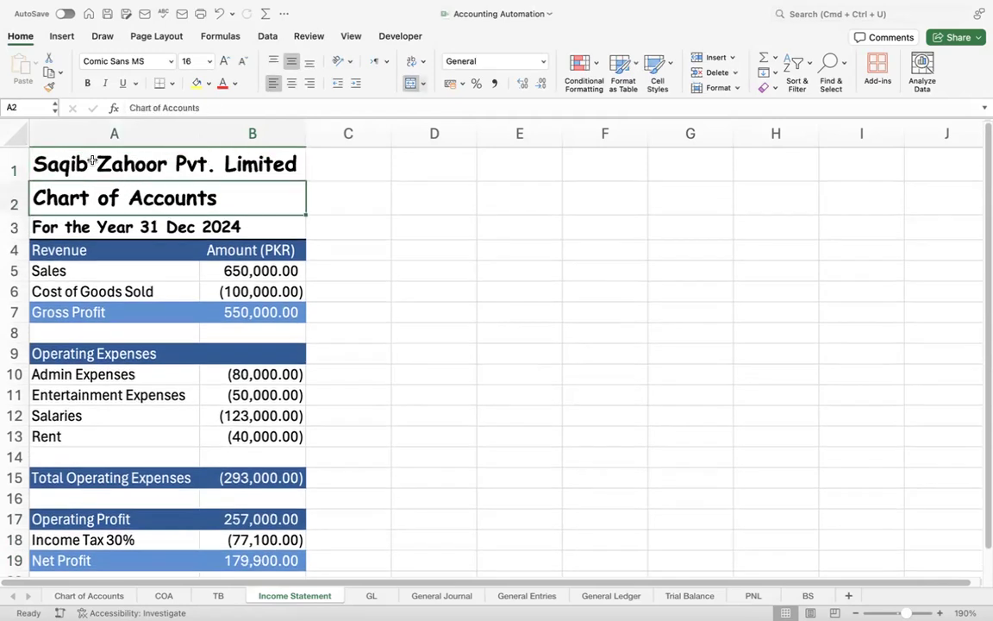
{"action": "type", "text": "Stat"}
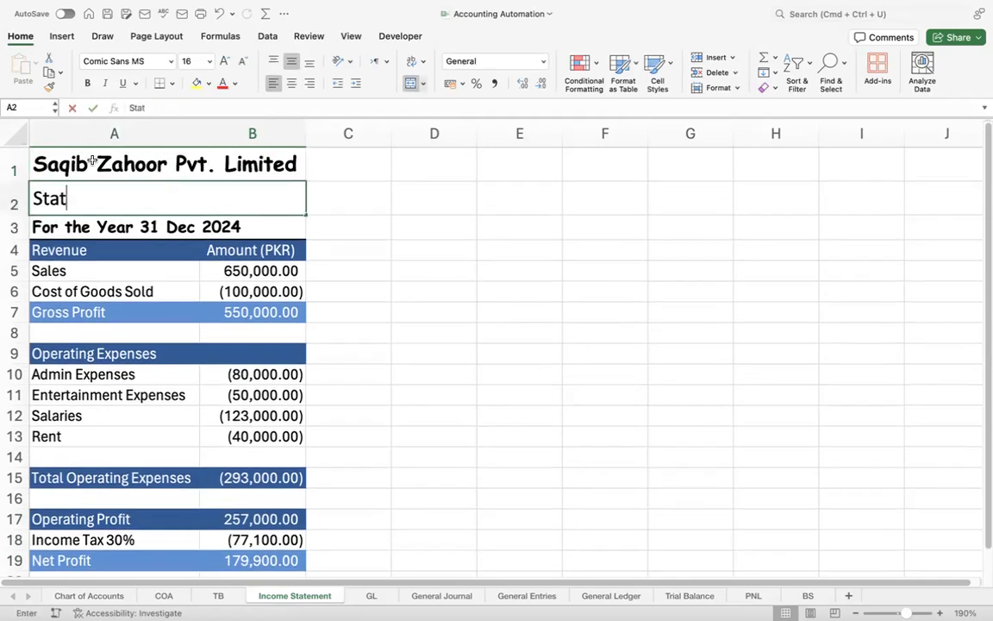
{"action": "type", "text": "ement of"}
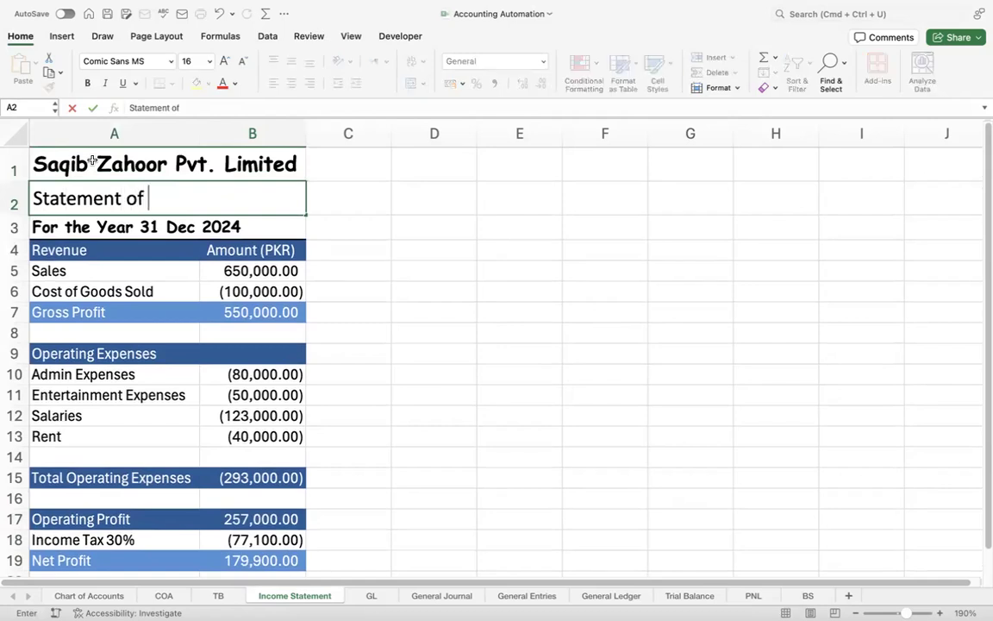
{"action": "key", "text": "BackSpace"}
{"action": "key", "text": "BackSpace"}
{"action": "key", "text": "BackSpace"}
{"action": "key", "text": "BackSpace"}
{"action": "key", "text": "BackSpace"}
{"action": "key", "text": "BackSpace"}
{"action": "key", "text": "BackSpace"}
{"action": "key", "text": "BackSpace"}
{"action": "key", "text": "BackSpace"}
{"action": "key", "text": "BackSpace"}
{"action": "key", "text": "BackSpace"}
{"action": "key", "text": "BackSpace"}
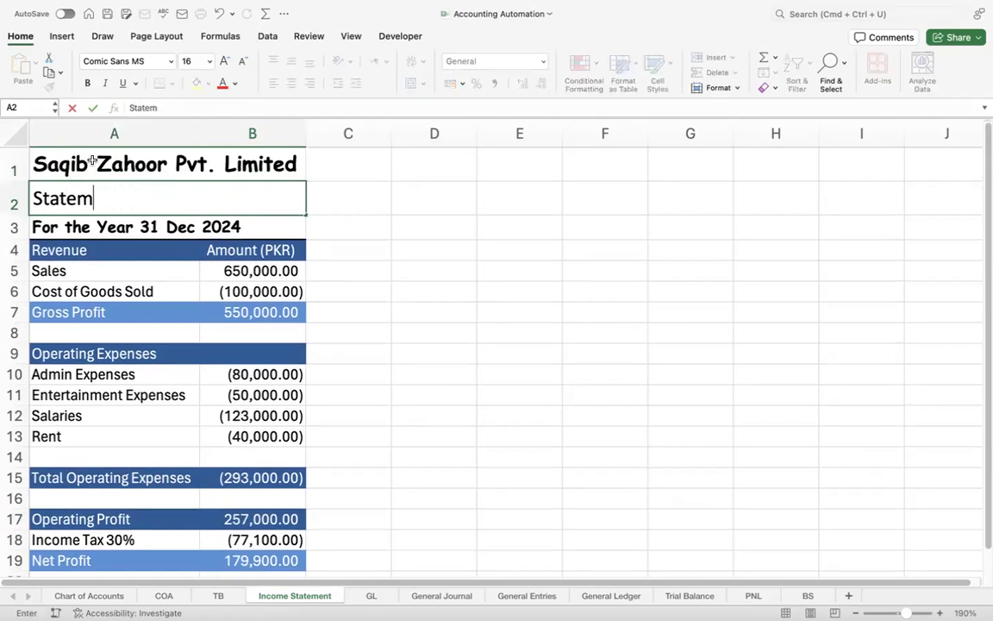
{"action": "type", "text": "Inco"}
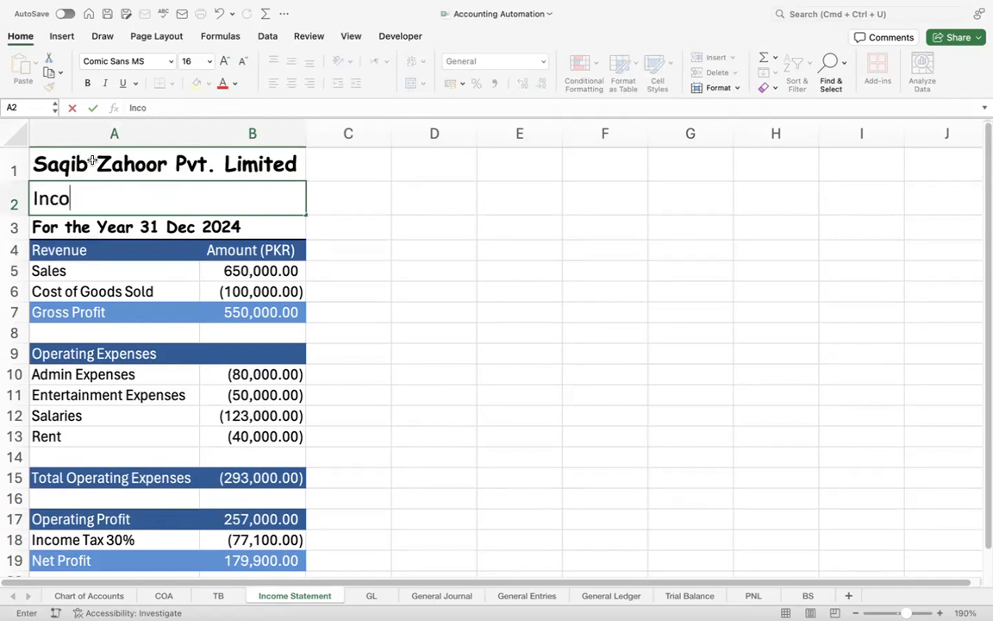
{"action": "type", "text": "me Statement"}
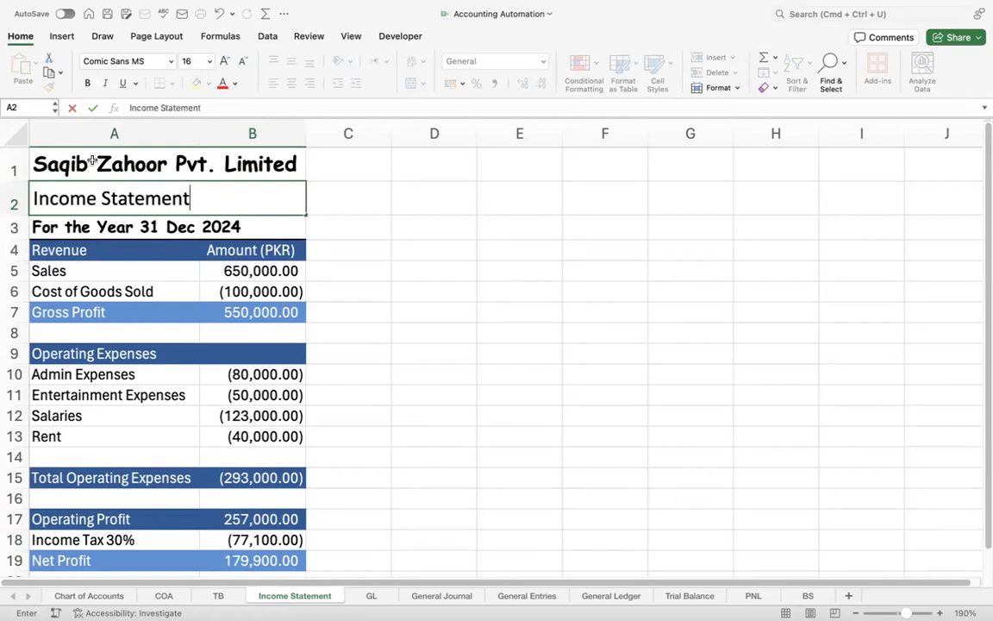
{"action": "key", "text": "Return"}
Reduce the font size of the company name in A1 and the Income Statement title in A2 by one step each
{"action": "key", "text": "Up"}
{"action": "key", "text": "Up"}
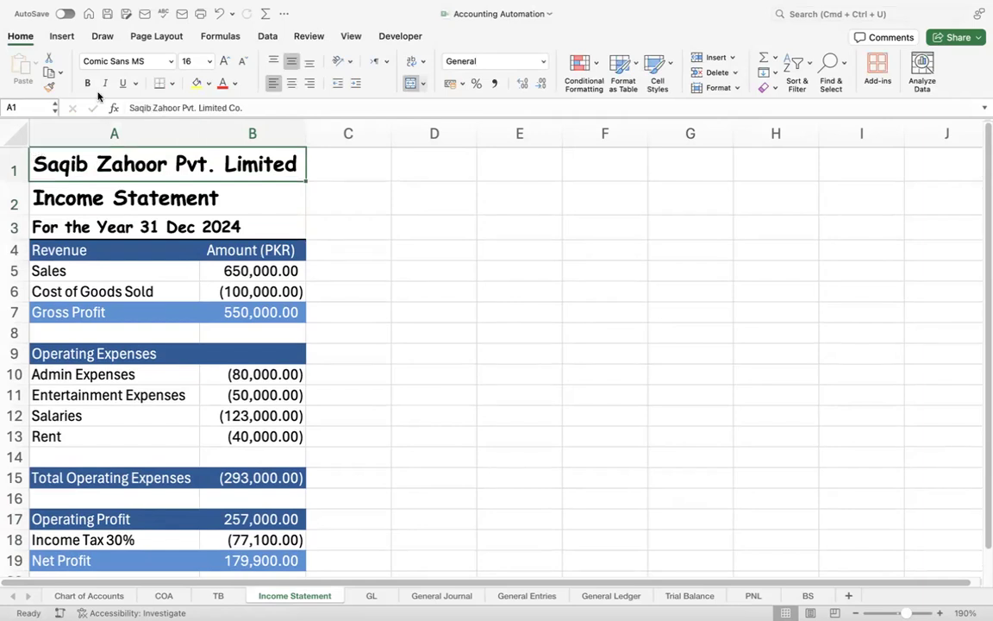
{"action": "left_click", "coordinate": [244, 61]}
{"action": "left_click", "coordinate": [87, 183]}
{"action": "left_click", "coordinate": [153, 160]}
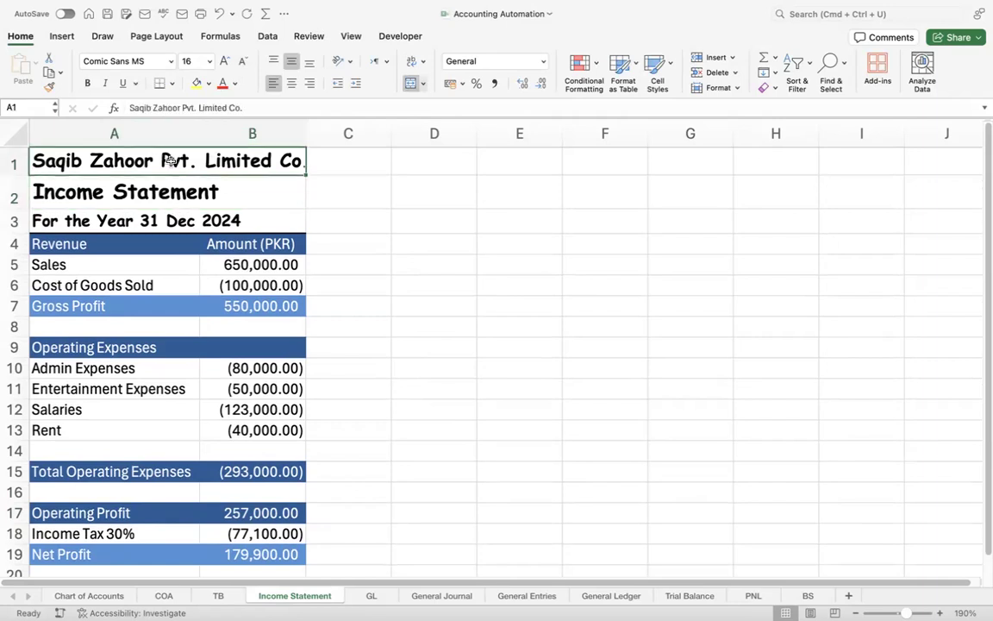
{"action": "left_click", "coordinate": [164, 191]}
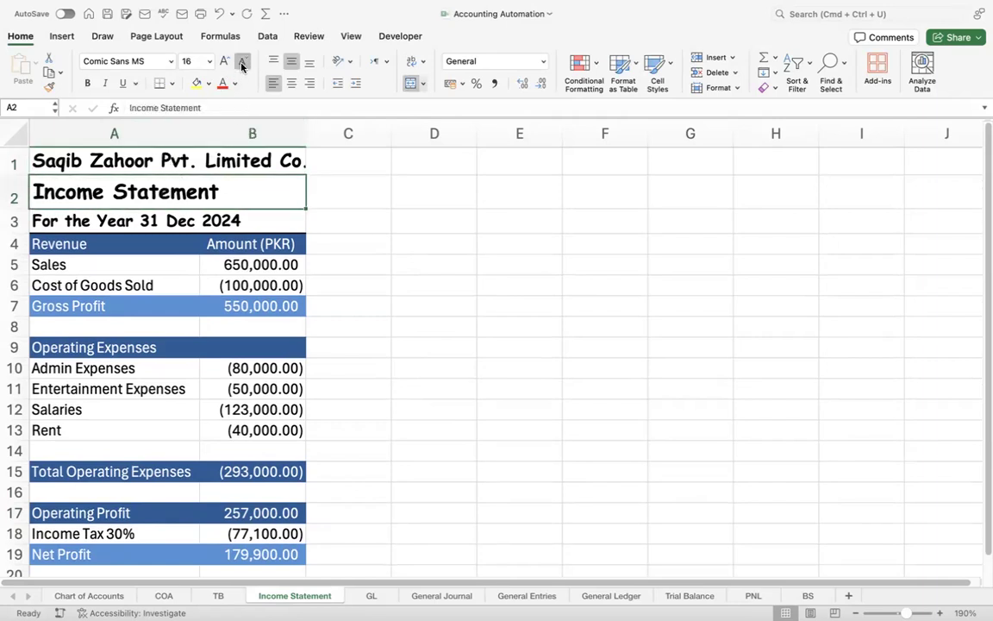
{"action": "left_click", "coordinate": [243, 61]}
{"action": "left_click", "coordinate": [354, 221]}
Center the three heading rows in A1:B3 horizontally
{"action": "left_click_drag", "start_coordinate": [210, 162], "coordinate": [217, 208]}
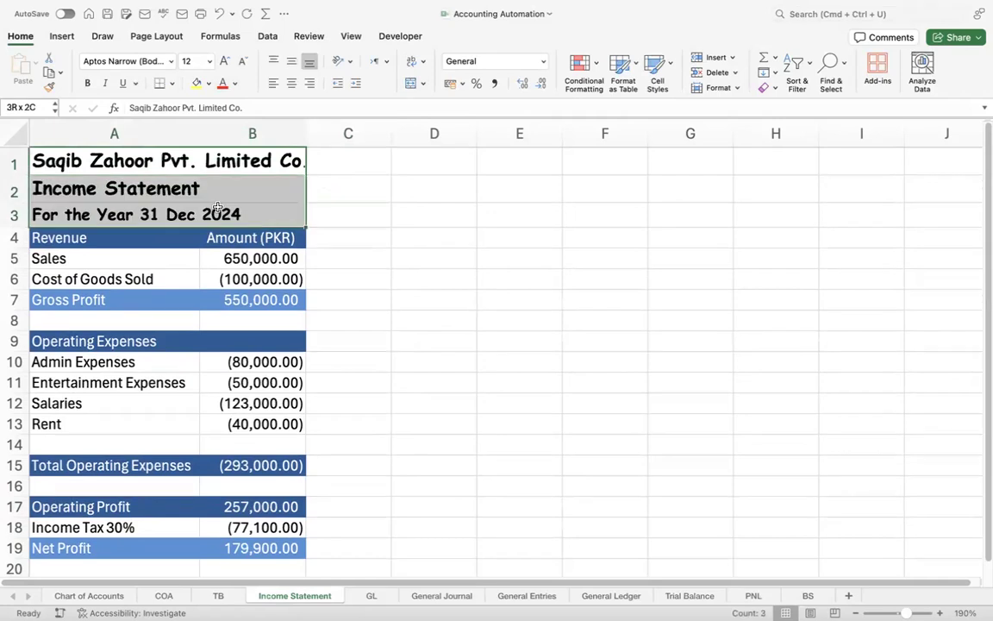
{"action": "left_click", "coordinate": [291, 83]}
{"action": "left_click", "coordinate": [374, 265]}
Remove both decimal places from the amounts in column B and save the workbook
{"action": "left_click", "coordinate": [252, 133]}
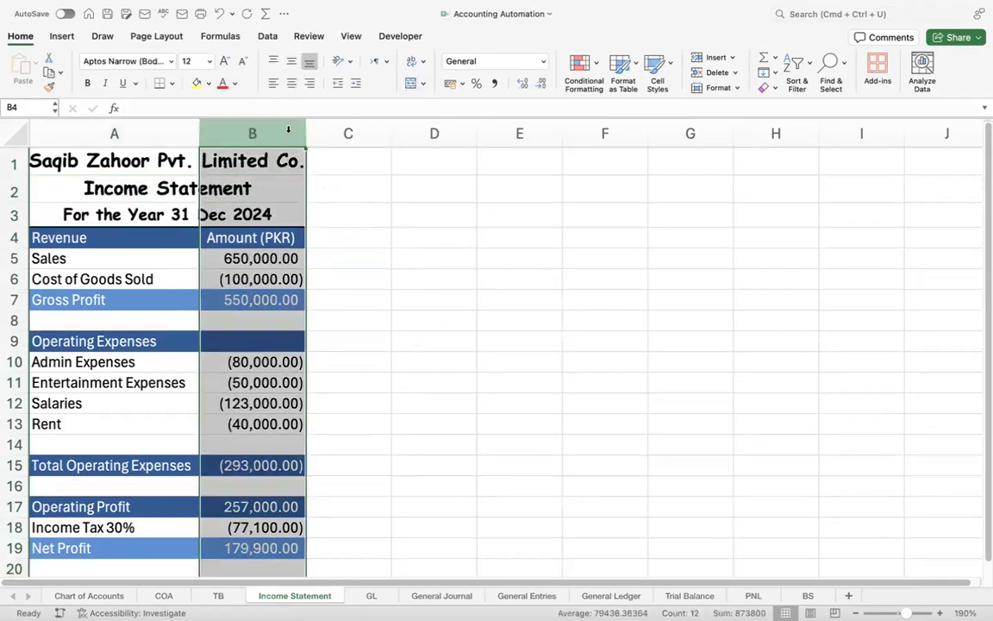
{"action": "left_click", "coordinate": [541, 86]}
{"action": "left_click", "coordinate": [542, 86]}
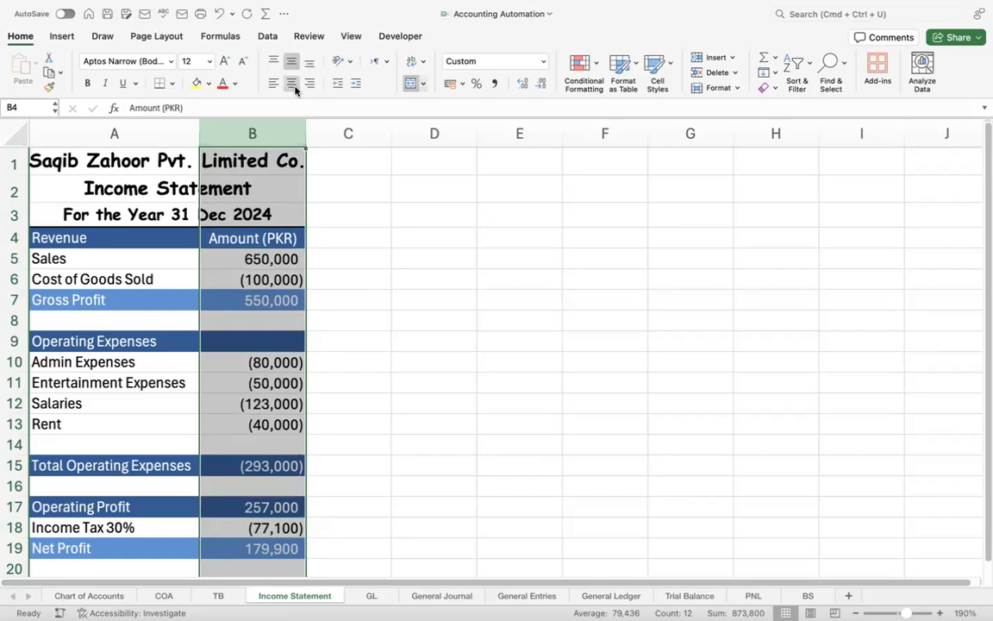
{"action": "left_click", "coordinate": [378, 279]}
{"action": "key", "text": "super+s"}
{"action": "left_click", "coordinate": [357, 391]}
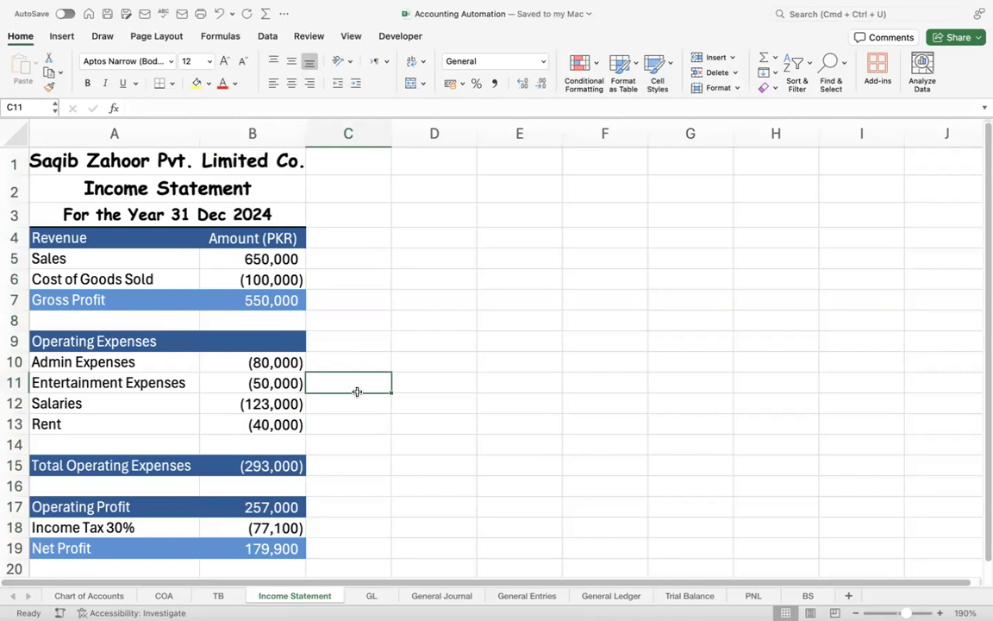
{"action": "left_click", "coordinate": [432, 492]}
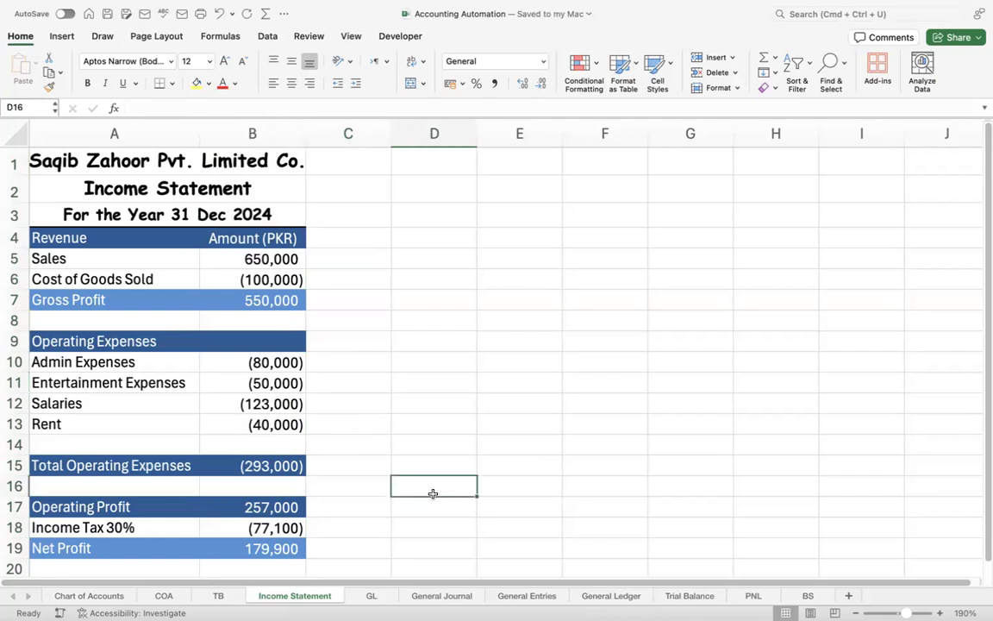
{"action": "left_click", "coordinate": [416, 382]}
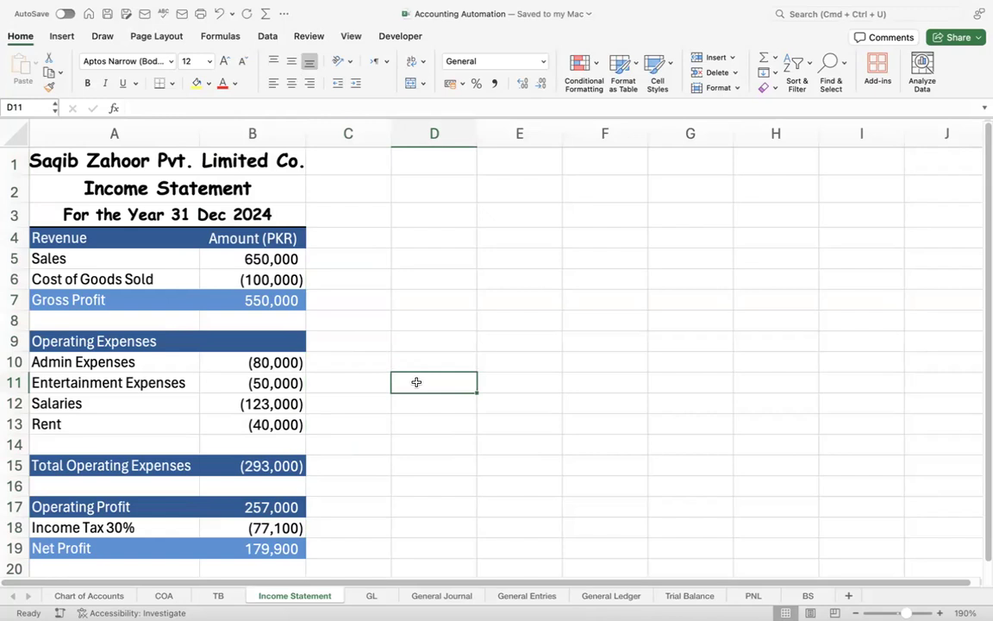
Add a new worksheet after the Income Statement sheet and rename it Balance Sheet
{"action": "left_click", "coordinate": [849, 595]}
{"action": "right_click", "coordinate": [370, 597]}
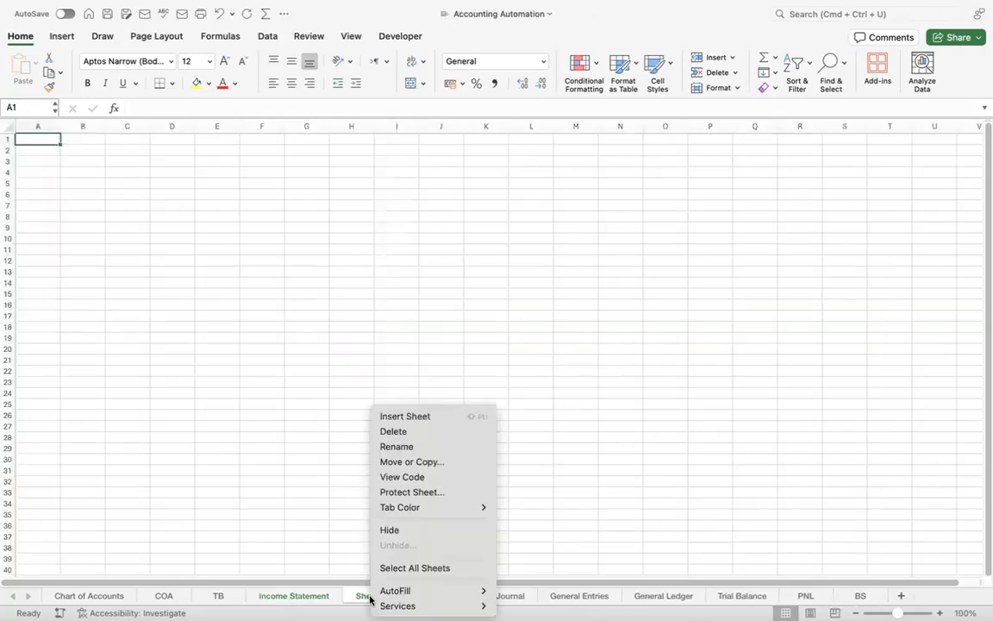
{"action": "left_click", "coordinate": [396, 446]}
{"action": "type", "text": "Balance Shewe"}
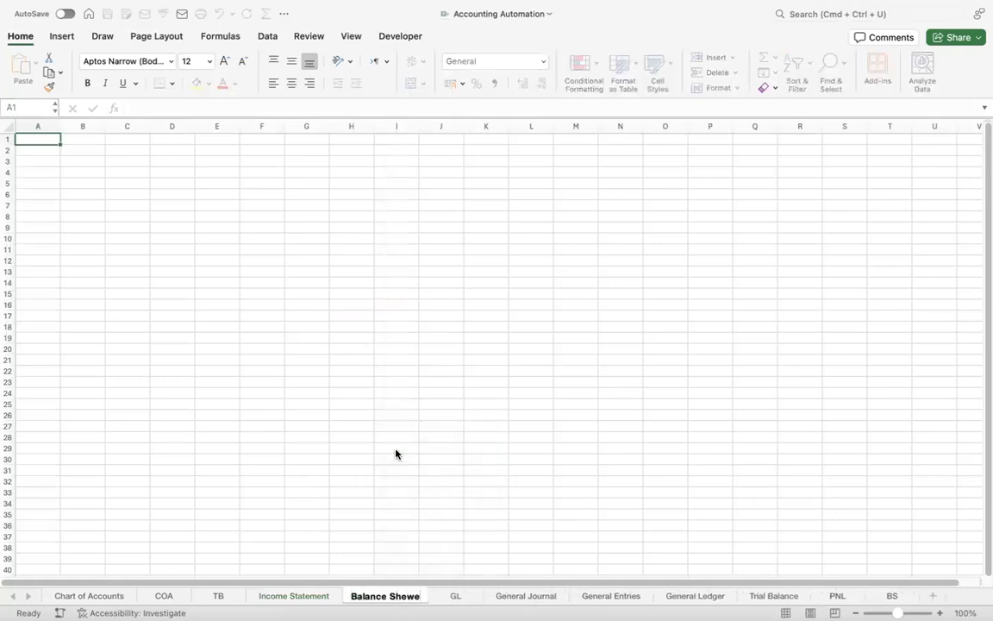
{"action": "key", "text": "BackSpace"}
{"action": "key", "text": "BackSpace"}
{"action": "type", "text": "et"}
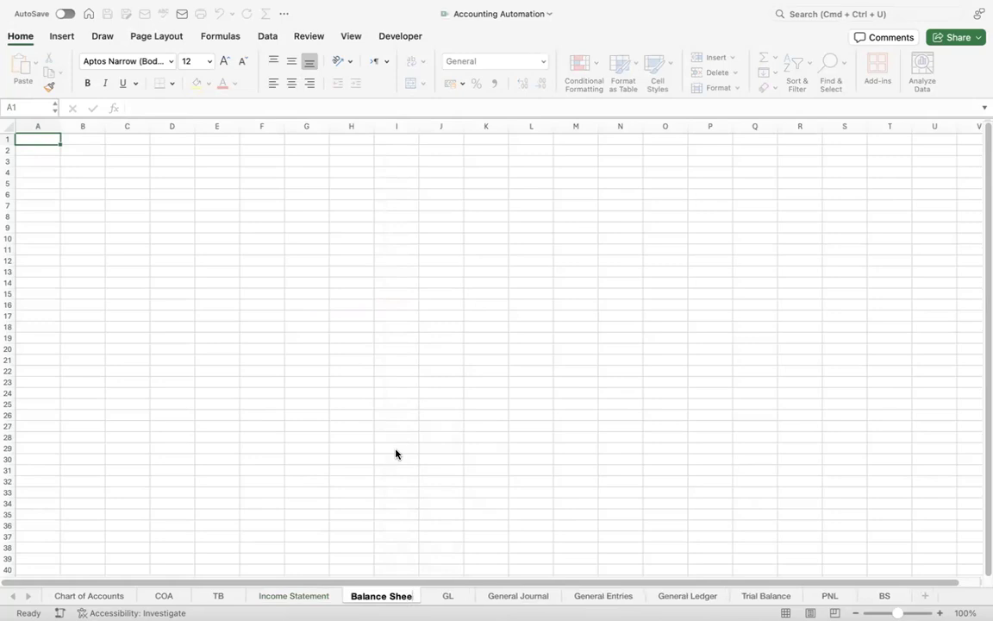
{"action": "key", "text": "Return"}
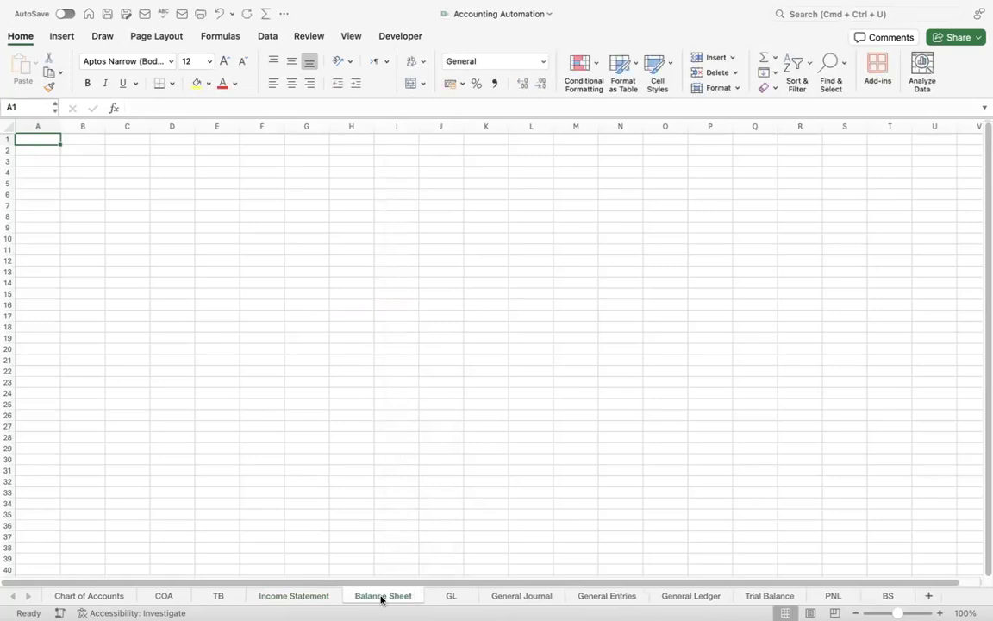
Copy the balance sheet layout A1:B37 from the BS sheet into the Balance Sheet worksheet starting at A1
{"action": "left_click", "coordinate": [888, 595]}
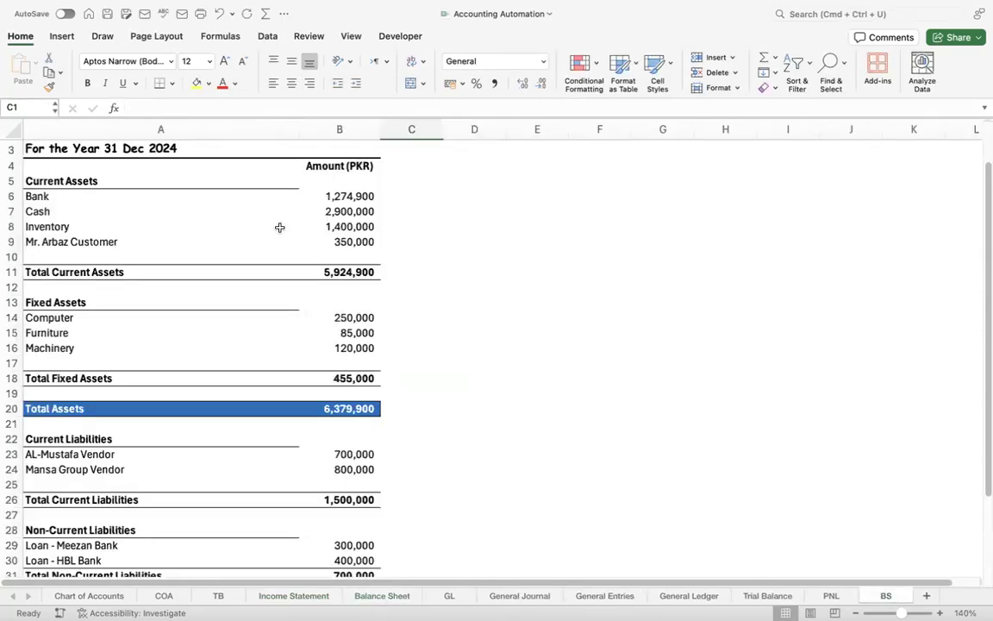
{"action": "left_click", "coordinate": [59, 150]}
{"action": "key", "text": "Up"}
{"action": "key", "text": "Up"}
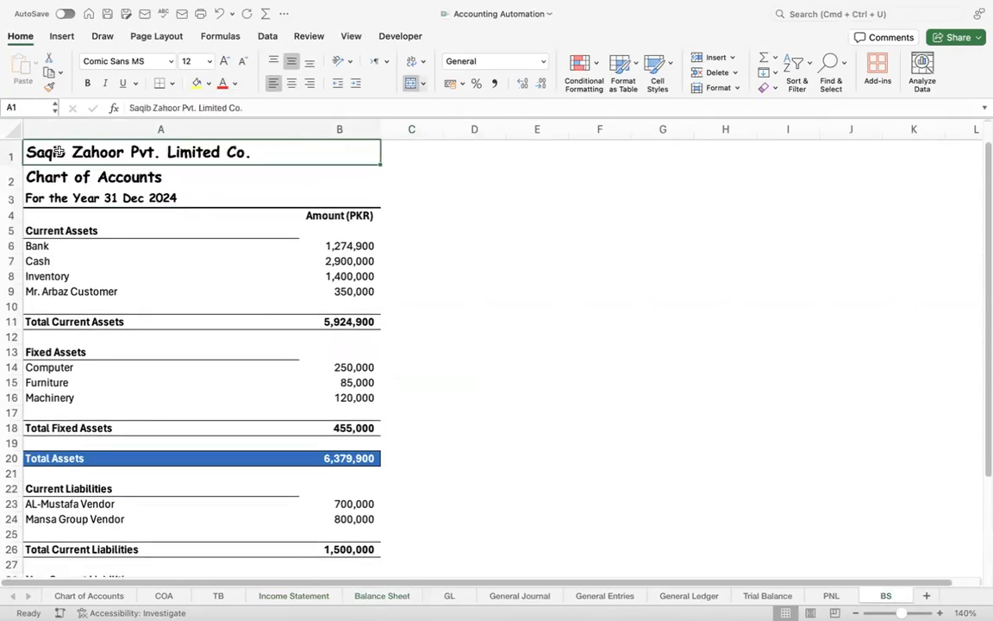
{"action": "key", "text": "shift+Down"}
{"action": "key", "text": "shift+Down"}
{"action": "key", "text": "shift+Down"}
{"action": "key", "text": "shift+Down"}
{"action": "key", "text": "shift+Down"}
{"action": "key", "text": "shift+Down"}
{"action": "key", "text": "shift+Down"}
{"action": "key", "text": "shift+Down"}
{"action": "key", "text": "shift+Down"}
{"action": "key", "text": "shift+Down"}
{"action": "key", "text": "shift+Down"}
{"action": "key", "text": "shift+Down"}
{"action": "key", "text": "shift+Down"}
{"action": "key", "text": "shift+Down"}
{"action": "key", "text": "shift+Down"}
{"action": "key", "text": "shift+Down"}
{"action": "key", "text": "shift+Down"}
{"action": "key", "text": "shift+Down"}
{"action": "key", "text": "shift+Down"}
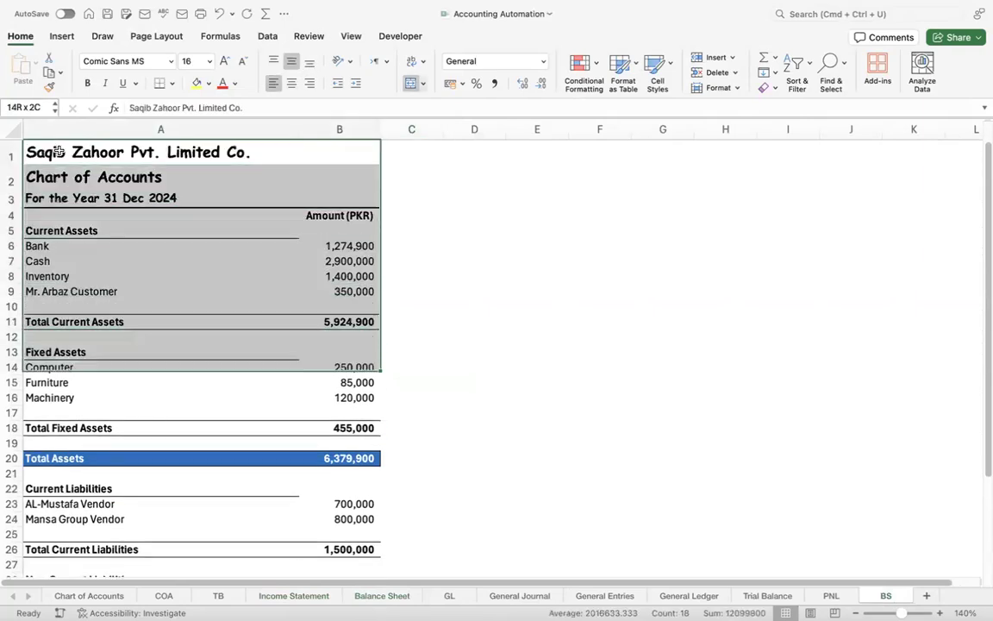
{"action": "key", "text": "shift+Down"}
{"action": "key", "text": "shift+Down"}
{"action": "key", "text": "shift+Down"}
{"action": "key", "text": "shift+Down"}
{"action": "key", "text": "shift+Down"}
{"action": "key", "text": "shift+Down"}
{"action": "key", "text": "shift+Down"}
{"action": "key", "text": "shift+Down"}
{"action": "key", "text": "shift+Down"}
{"action": "key", "text": "shift+Down"}
{"action": "key", "text": "shift+Down"}
{"action": "key", "text": "shift+Down"}
{"action": "key", "text": "shift+Down"}
{"action": "key", "text": "shift+Down"}
{"action": "key", "text": "shift+Down"}
{"action": "key", "text": "shift+Down"}
{"action": "key", "text": "shift+Down"}
{"action": "key", "text": "shift+Down"}
{"action": "key", "text": "shift+Down"}
{"action": "key", "text": "shift+Down"}
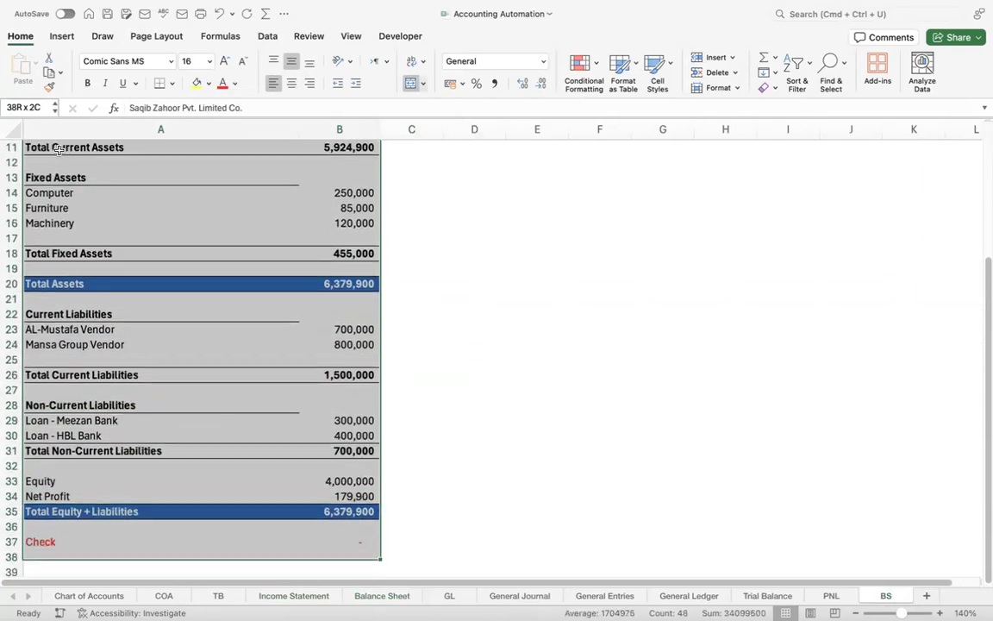
{"action": "key", "text": "shift+Up"}
{"action": "key", "text": "shift+Up"}
{"action": "key", "text": "shift+Up"}
{"action": "key", "text": "shift+Up"}
{"action": "key", "text": "shift+Up"}
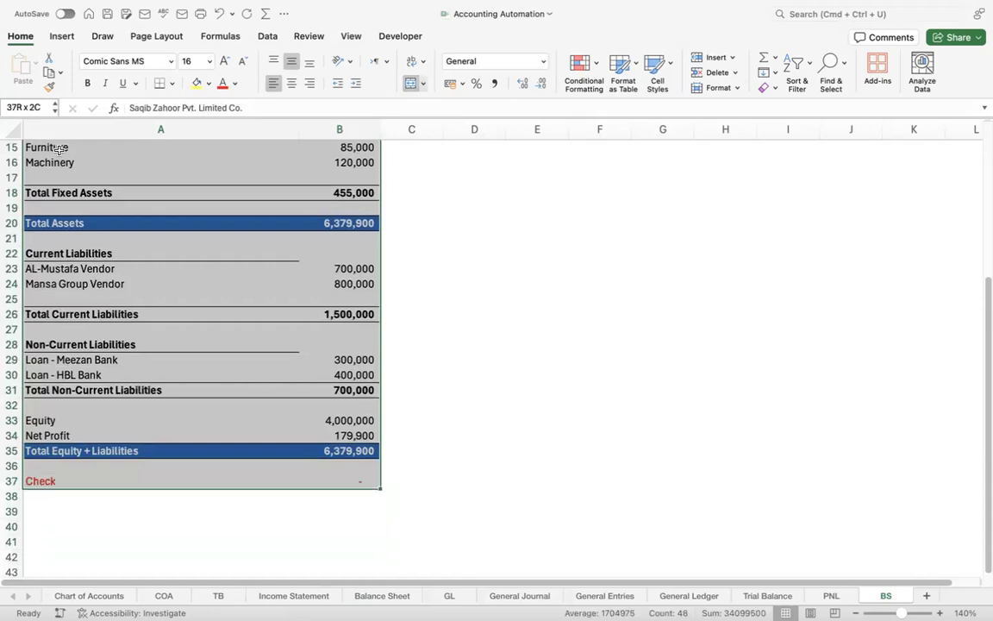
{"action": "key", "text": "super+c"}
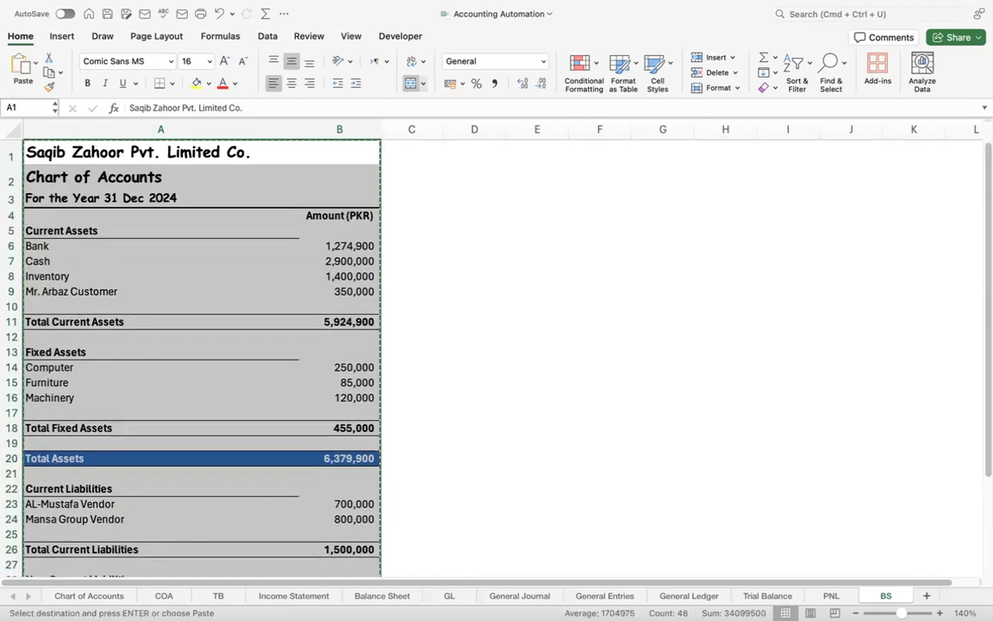
{"action": "left_click", "coordinate": [390, 596]}
{"action": "key", "text": "super+v"}
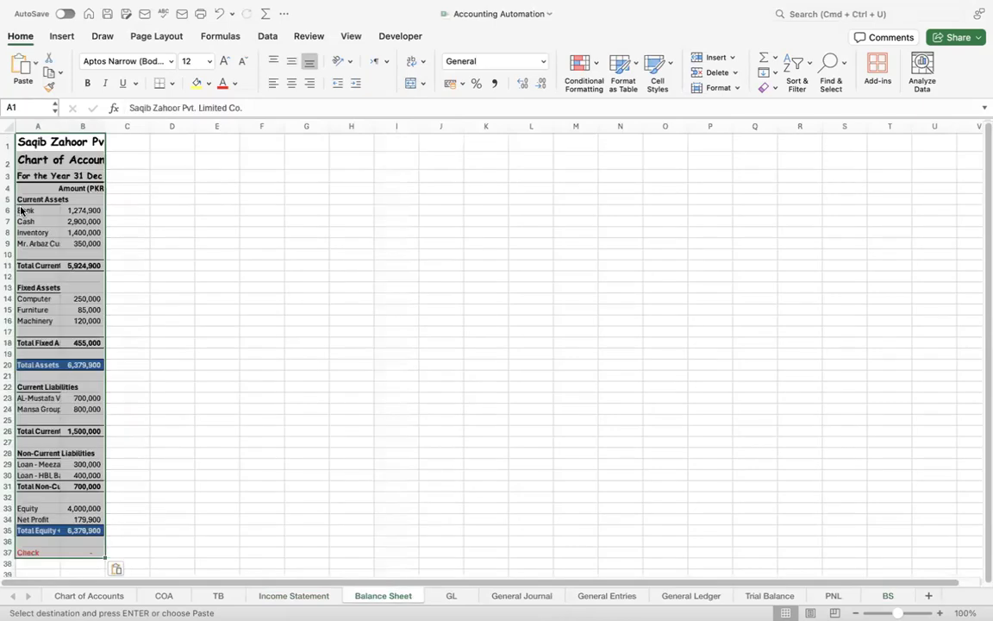
Autofit all columns of the Balance Sheet worksheet and widen column A further to fit the headings
{"action": "left_click", "coordinate": [54, 126]}
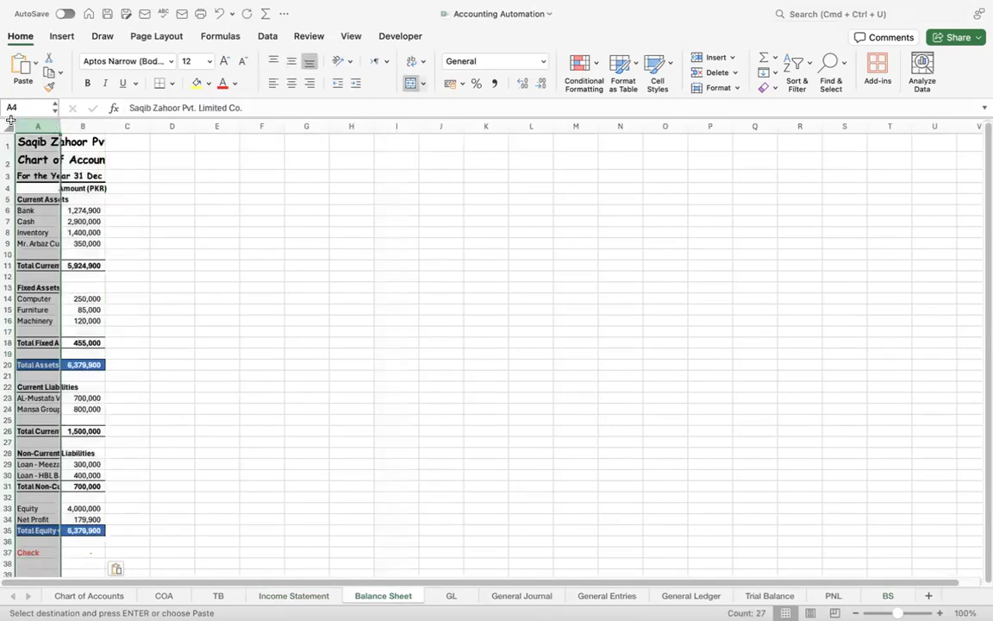
{"action": "left_click", "coordinate": [9, 124]}
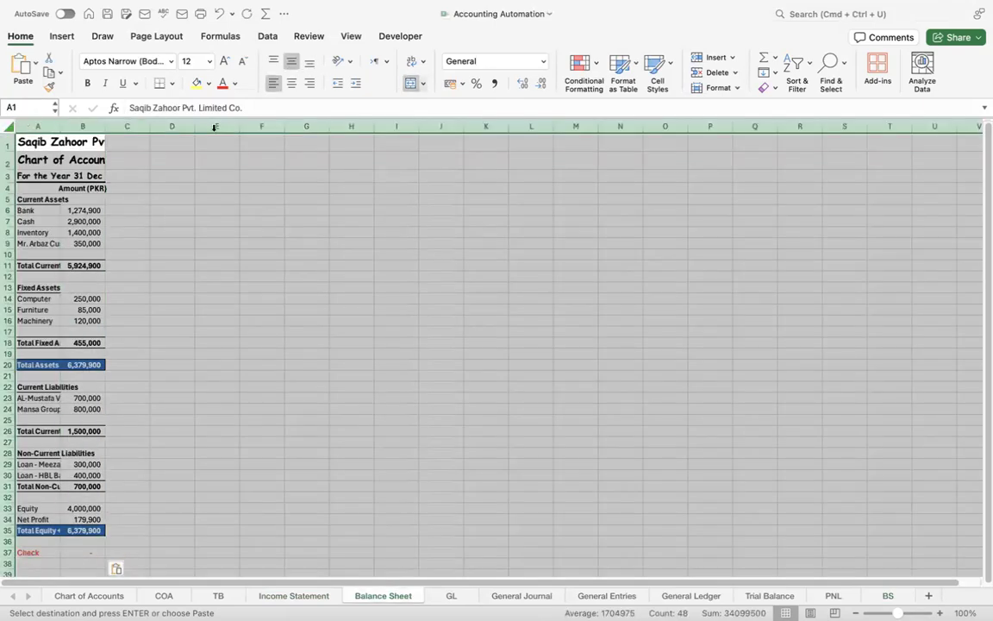
{"action": "double_click", "coordinate": [151, 125]}
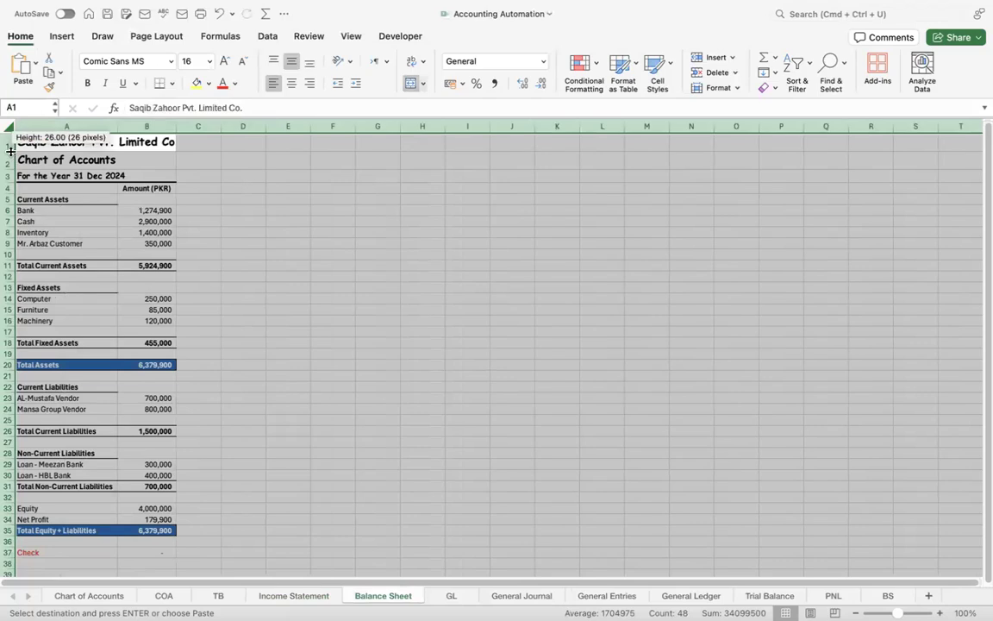
{"action": "left_click", "coordinate": [243, 276]}
{"action": "left_click_drag", "start_coordinate": [118, 125], "coordinate": [231, 127]}
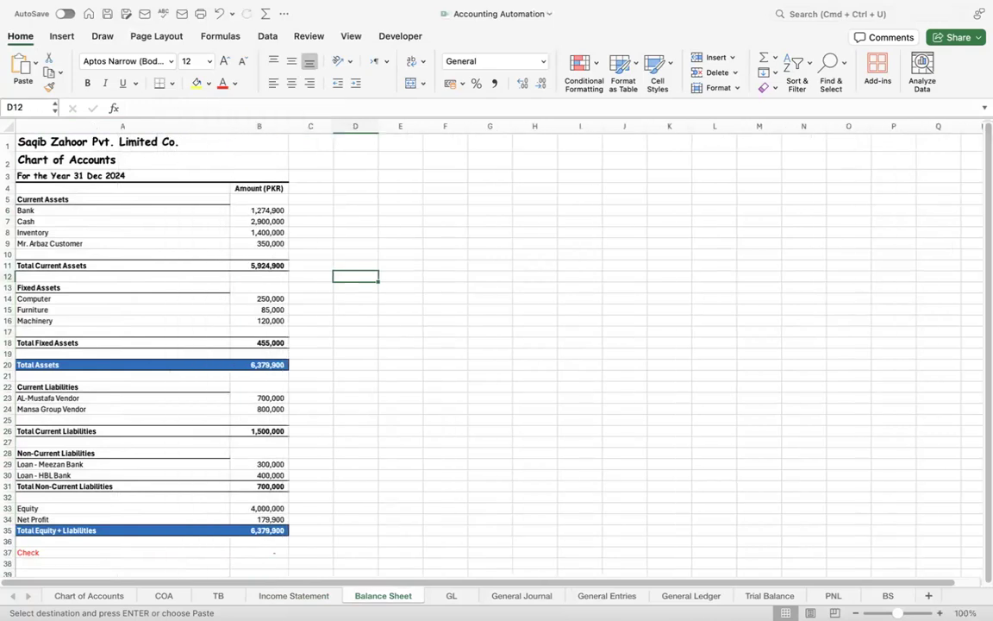
{"action": "left_click", "coordinate": [940, 613]}
{"action": "left_click", "coordinate": [940, 613]}
{"action": "left_click", "coordinate": [689, 445]}
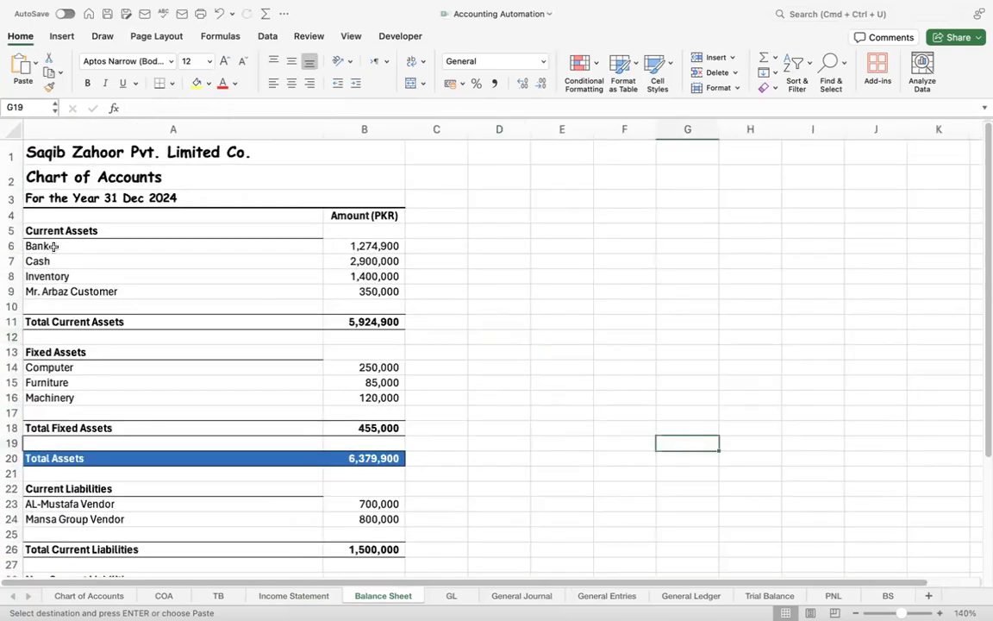
Clear the copied current asset amounts in B6:B9
{"action": "left_click", "coordinate": [380, 246]}
{"action": "key", "text": "shift+Down"}
{"action": "key", "text": "shift+Down"}
{"action": "key", "text": "shift+Down"}
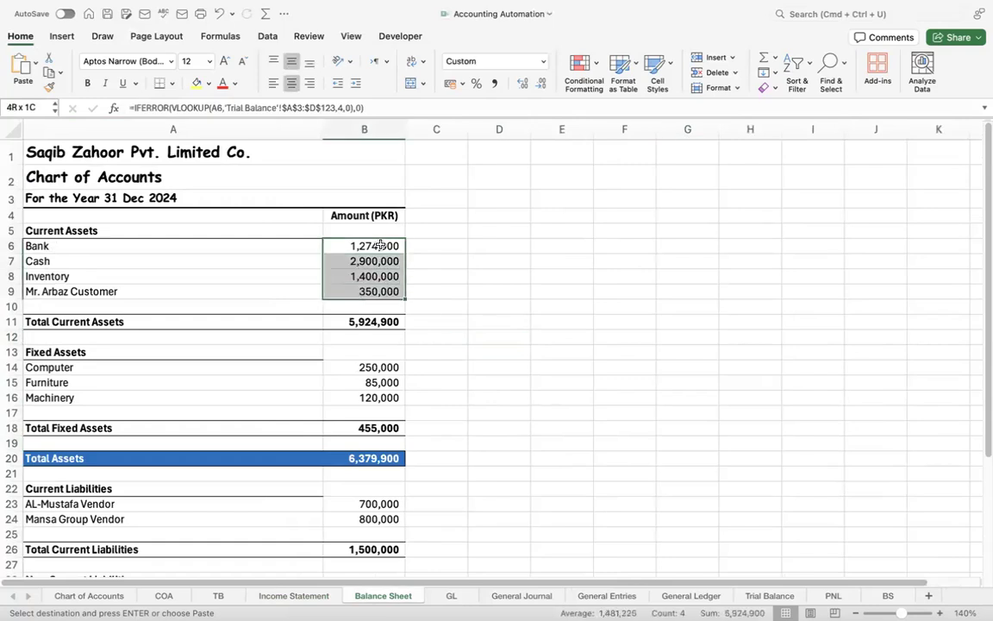
{"action": "key", "text": "Delete"}
Clear the copied fixed asset amounts in B14:B16
{"action": "key", "text": "Down"}
{"action": "key", "text": "Down"}
{"action": "key", "text": "Down"}
{"action": "key", "text": "Down"}
{"action": "key", "text": "Down"}
{"action": "key", "text": "Down"}
{"action": "key", "text": "Down"}
{"action": "key", "text": "Down"}
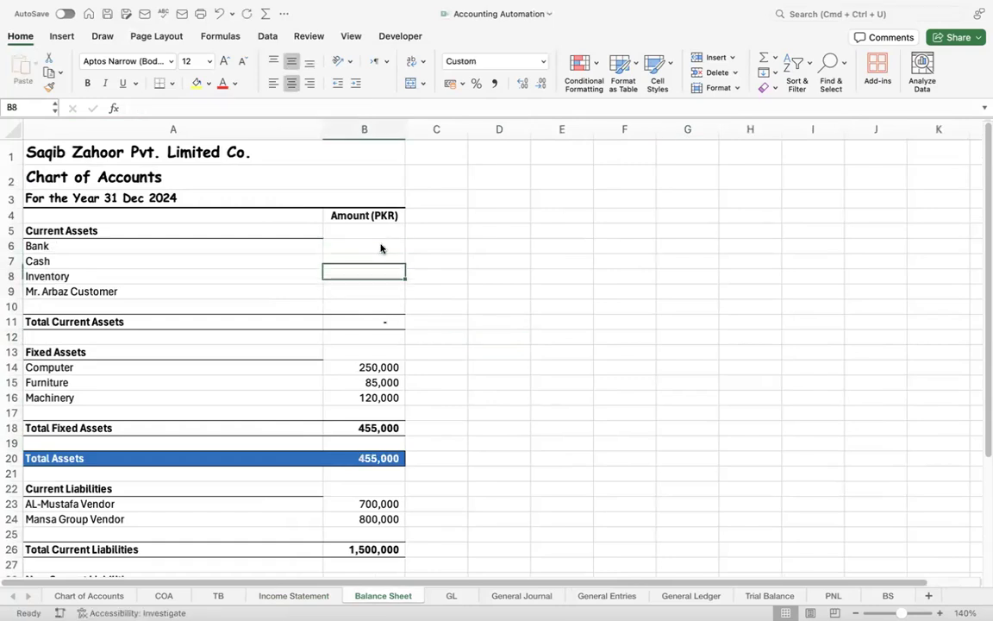
{"action": "key", "text": "shift+Down"}
{"action": "key", "text": "shift+Down"}
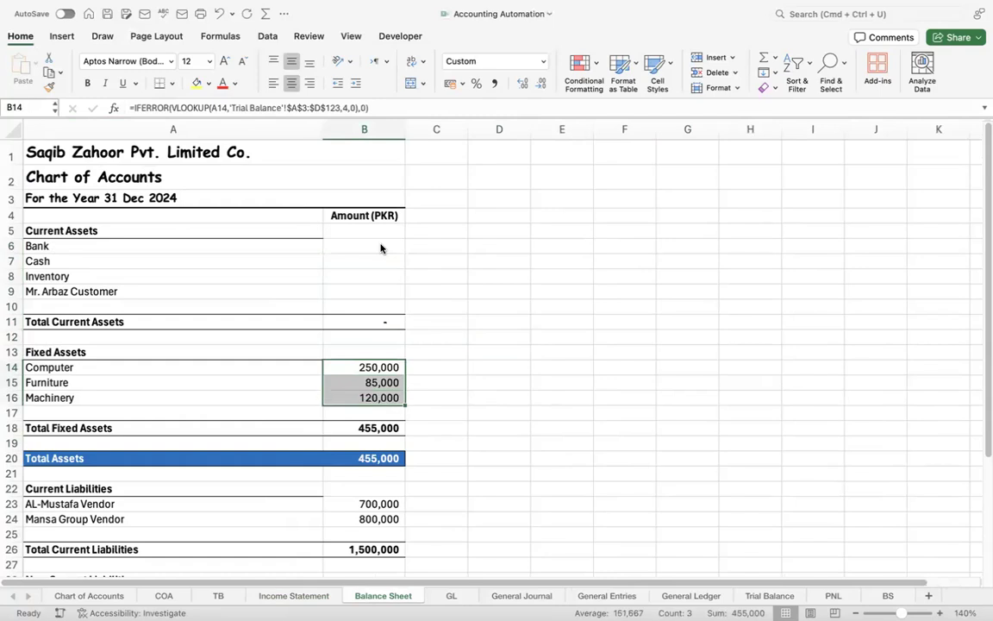
{"action": "key", "text": "Delete"}
Clear the copied current liability amounts in B23:B24
{"action": "key", "text": "Down"}
{"action": "key", "text": "Down"}
{"action": "key", "text": "Down"}
{"action": "key", "text": "Down"}
{"action": "key", "text": "Down"}
{"action": "key", "text": "Down"}
{"action": "key", "text": "Down"}
{"action": "key", "text": "Down"}
{"action": "key", "text": "Down"}
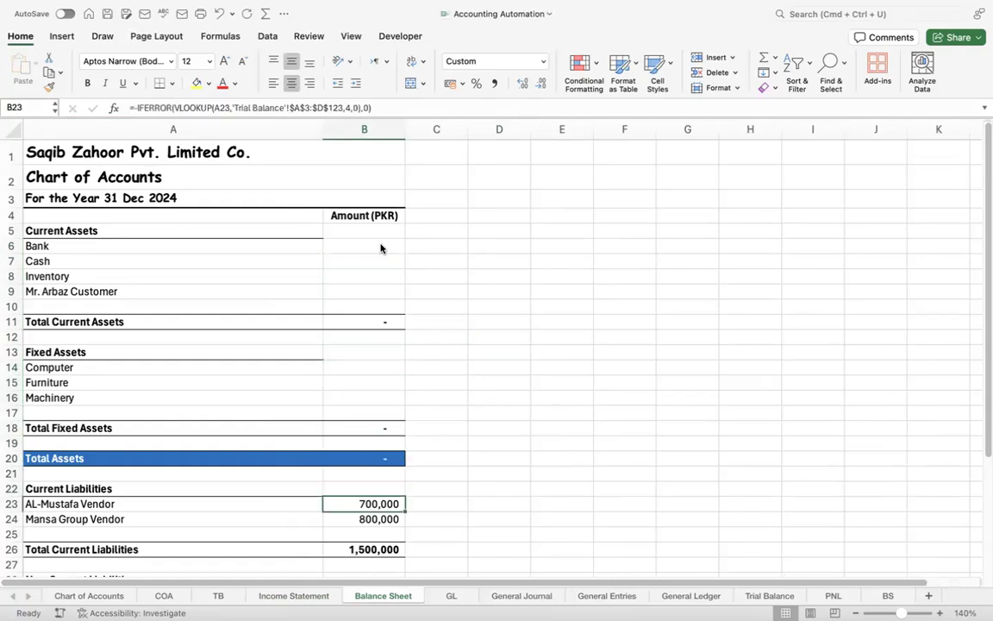
{"action": "key", "text": "shift+Down"}
{"action": "key", "text": "Delete"}
Clear the copied non-current liability amounts for the two loans in B29:B30
{"action": "key", "text": "Down"}
{"action": "key", "text": "Down"}
{"action": "key", "text": "Down"}
{"action": "key", "text": "Down"}
{"action": "key", "text": "Down"}
{"action": "key", "text": "Down"}
{"action": "key", "text": "Down"}
{"action": "key", "text": "Down"}
{"action": "key", "text": "Down"}
{"action": "key", "text": "Down"}
{"action": "key", "text": "Down"}
{"action": "key", "text": "Down"}
{"action": "key", "text": "Down"}
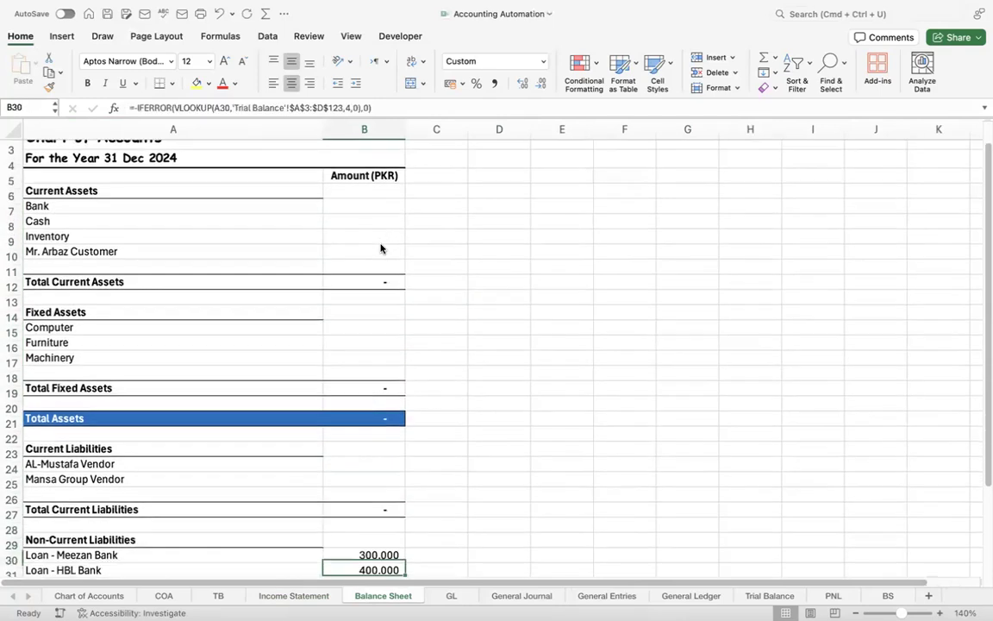
{"action": "key", "text": "Down"}
{"action": "key", "text": "Down"}
{"action": "key", "text": "Up"}
{"action": "key", "text": "Up"}
{"action": "key", "text": "Up"}
{"action": "key", "text": "Up"}
{"action": "key", "text": "Up"}
{"action": "key", "text": "Up"}
{"action": "key", "text": "Up"}
{"action": "key", "text": "Up"}
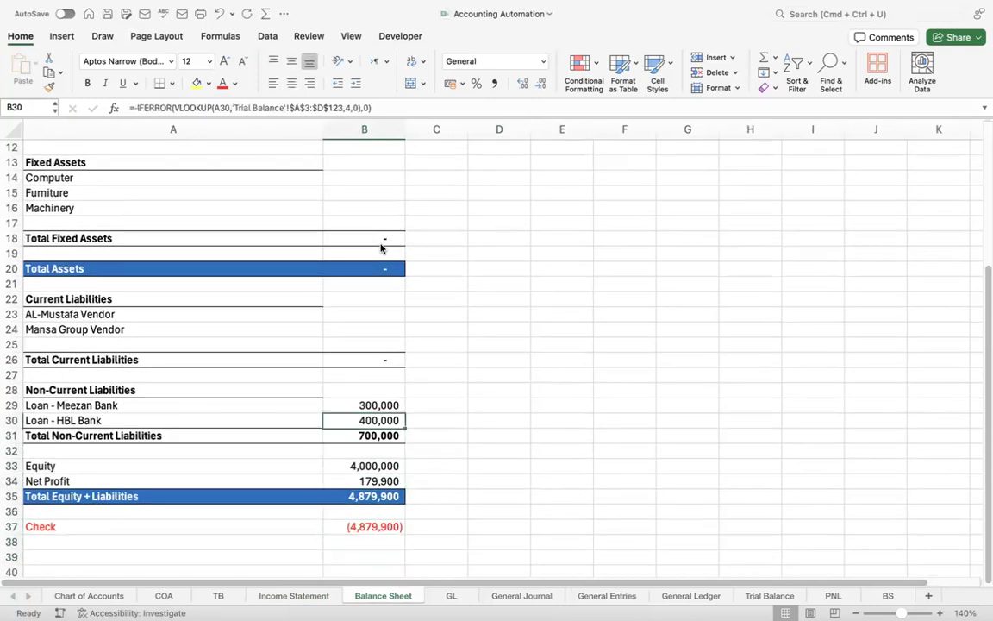
{"action": "key", "text": "shift+Up"}
{"action": "key", "text": "Delete"}
Clear the Equity and Net Profit amounts in B33:B34 and select the Bank amount cell B6
{"action": "key", "text": "Down"}
{"action": "key", "text": "Down"}
{"action": "key", "text": "Down"}
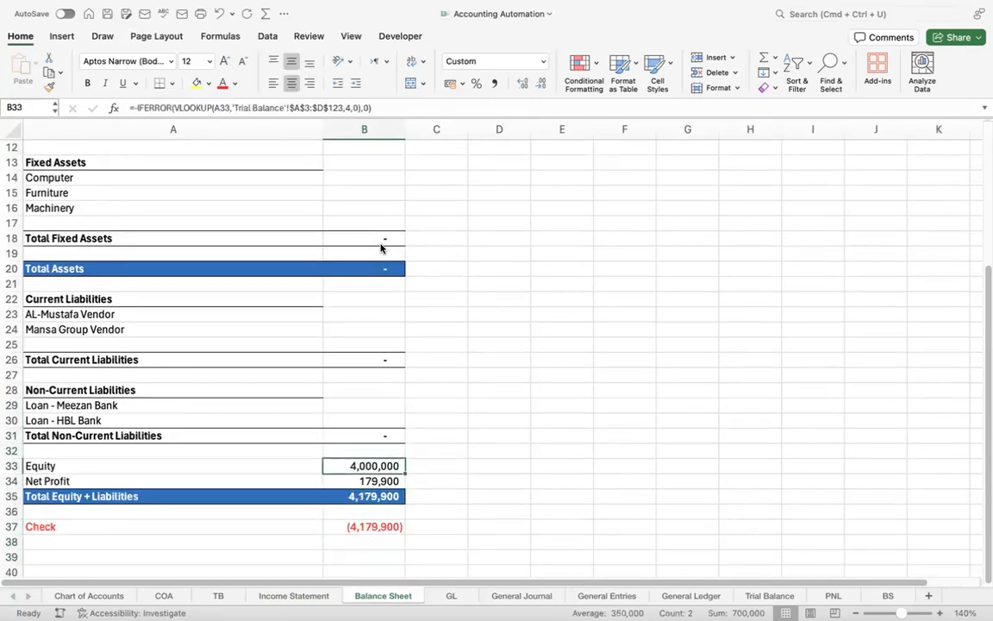
{"action": "key", "text": "Delete"}
{"action": "key", "text": "Down"}
{"action": "key", "text": "Delete"}
{"action": "key", "text": "Up"}
{"action": "key", "text": "Right"}
{"action": "key", "text": "ctrl+Up"}
{"action": "key", "text": "Left"}
{"action": "key", "text": "Down"}
{"action": "key", "text": "Down"}
{"action": "key", "text": "Down"}
{"action": "key", "text": "Down"}
{"action": "key", "text": "Down"}
{"action": "type", "text": "=VLOOKUP("}
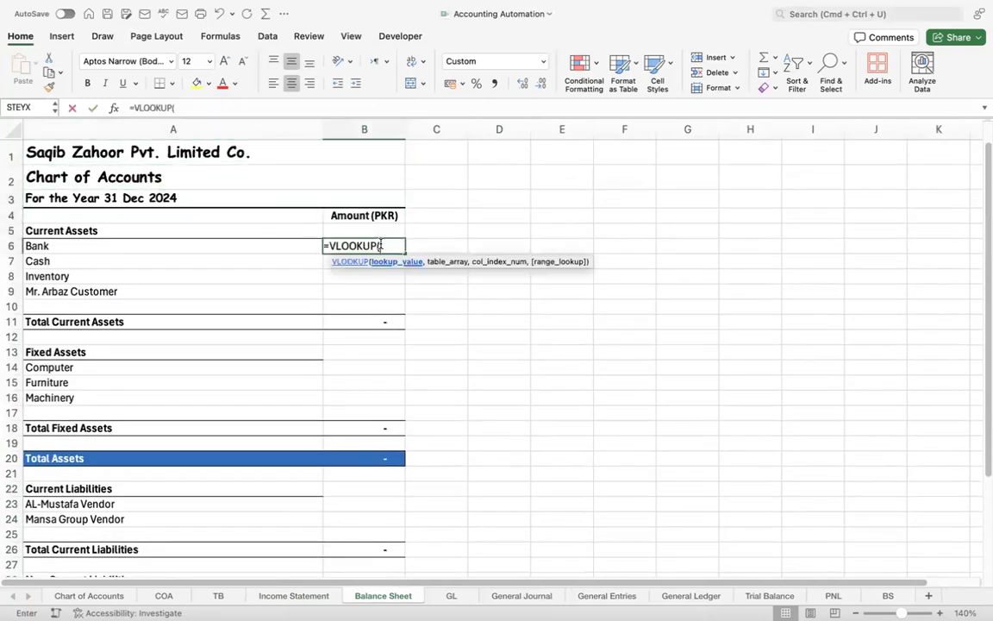
{"action": "key", "text": "Left"}
{"action": "type", "text": ","}
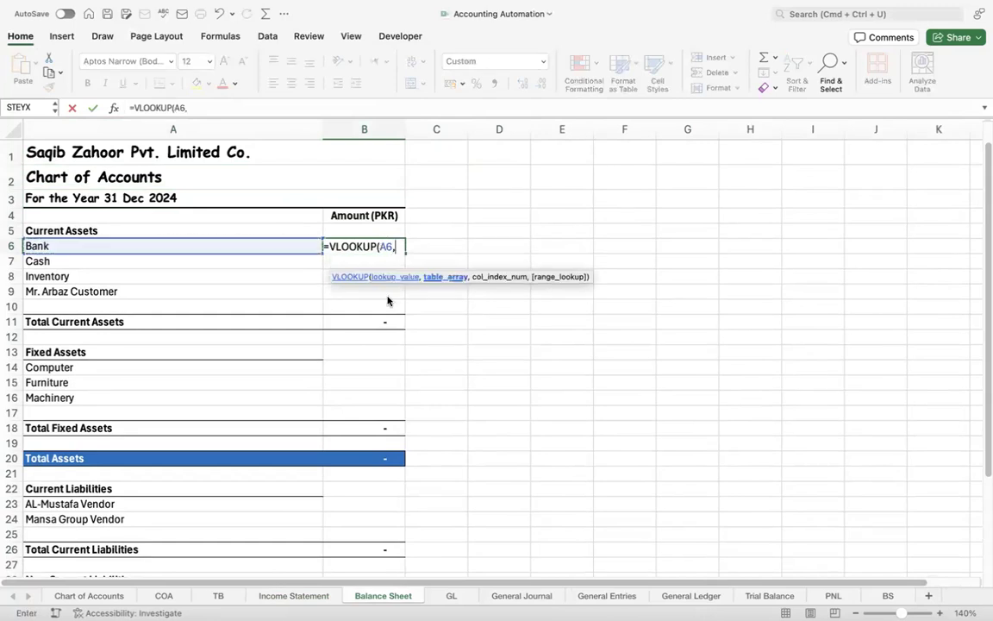
{"action": "left_click", "coordinate": [224, 599]}
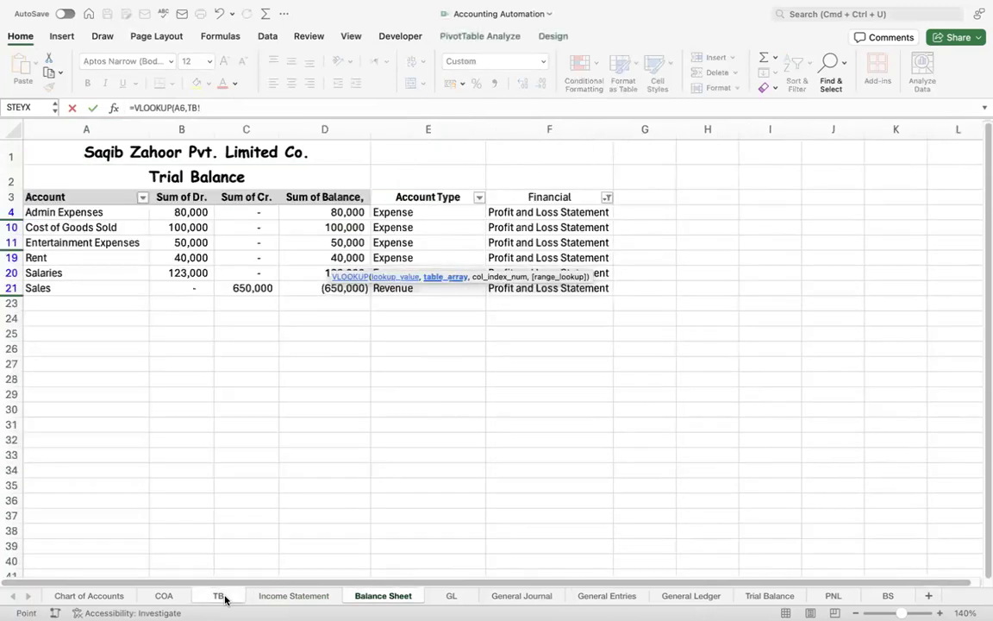
{"action": "key", "text": "Escape"}
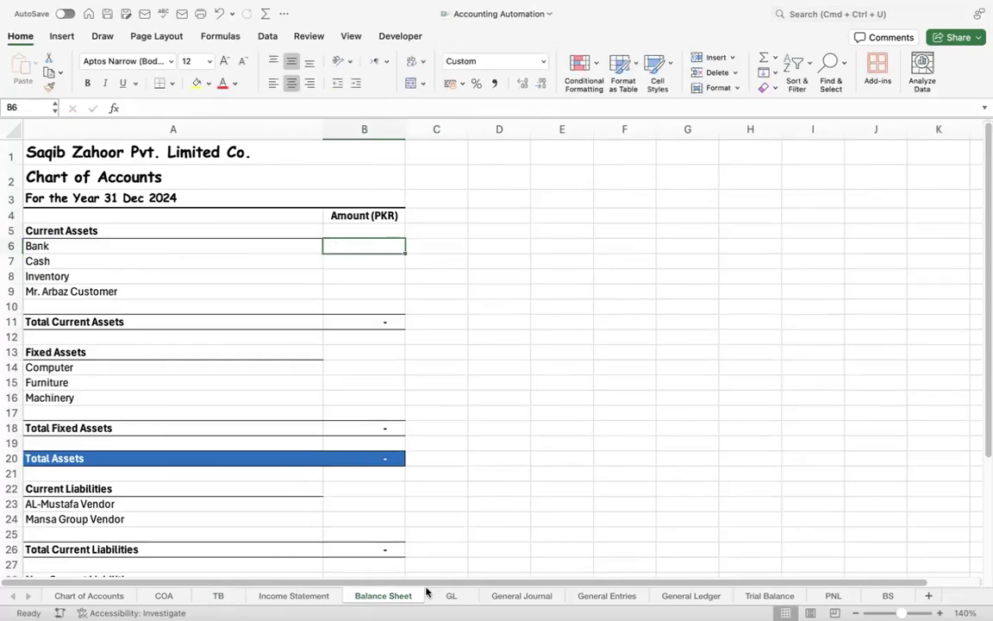
{"action": "left_click", "coordinate": [761, 596]}
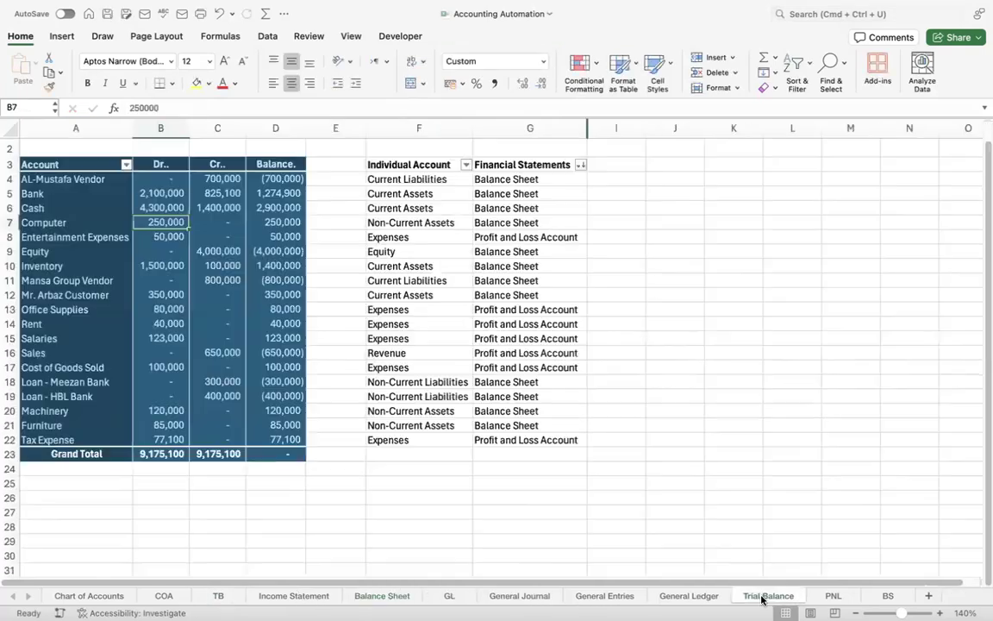
{"action": "left_click", "coordinate": [129, 288]}
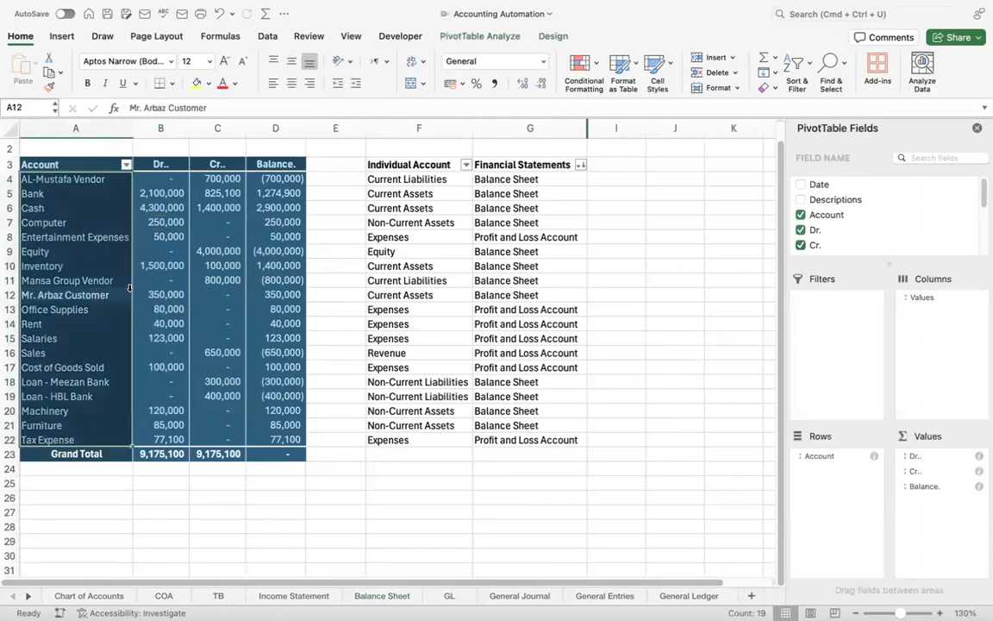
Remove the Financial column filter on the TB sheet so that all trial balance accounts are shown
{"action": "left_click", "coordinate": [222, 596]}
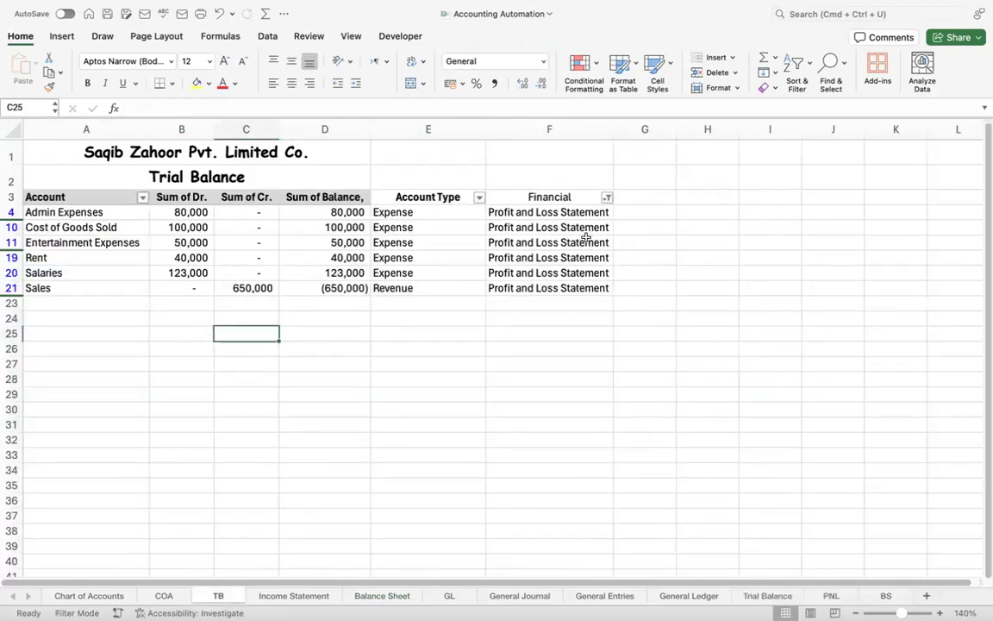
{"action": "left_click", "coordinate": [607, 199]}
{"action": "left_click", "coordinate": [650, 397]}
{"action": "left_click", "coordinate": [375, 352]}
{"action": "left_click", "coordinate": [219, 324]}
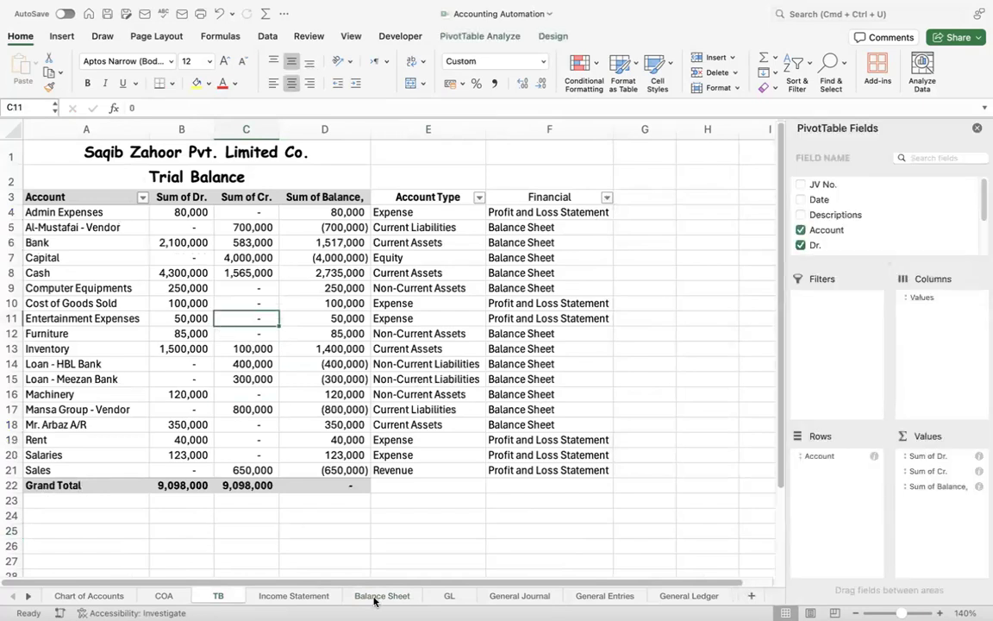
Start a VLOOKUP formula in the Balance Sheet's Bank amount cell B6, using A6 as the lookup value
{"action": "left_click", "coordinate": [377, 596]}
{"action": "type", "text": "="}
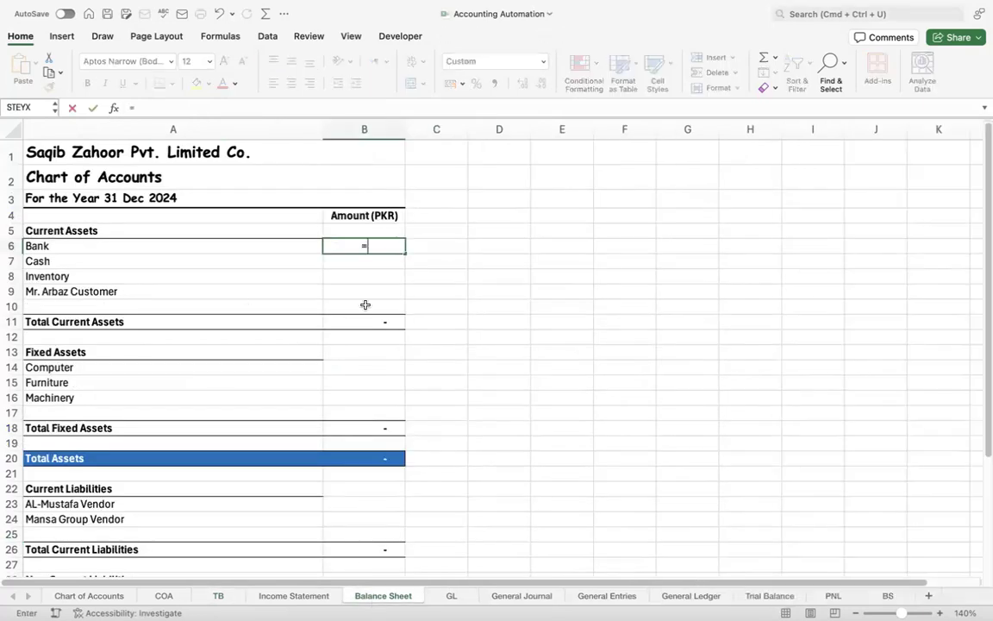
{"action": "type", "text": "VLOOKUP("}
{"action": "key", "text": "Left"}
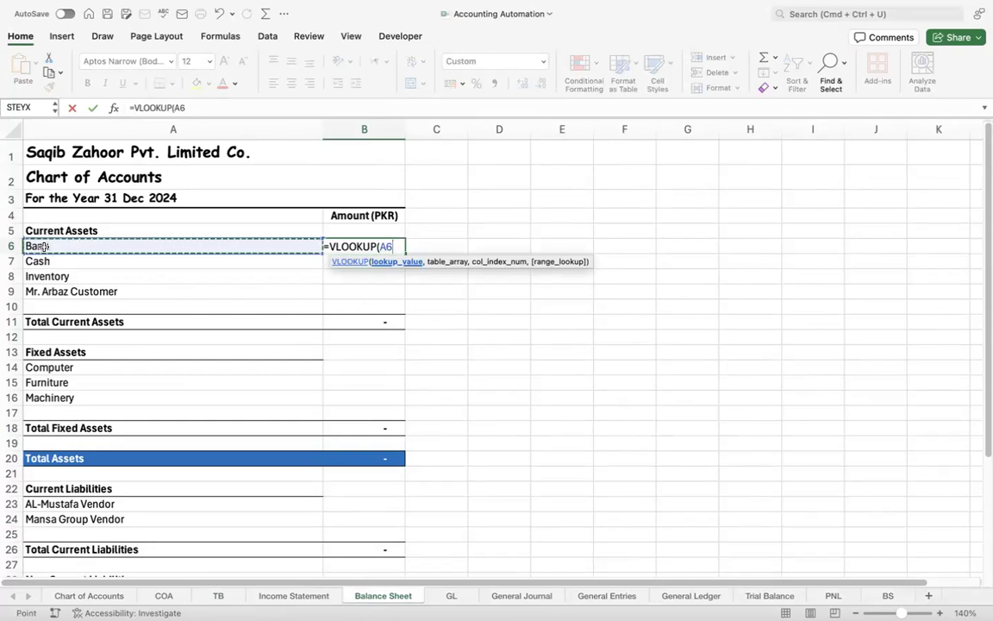
{"action": "type", "text": ","}
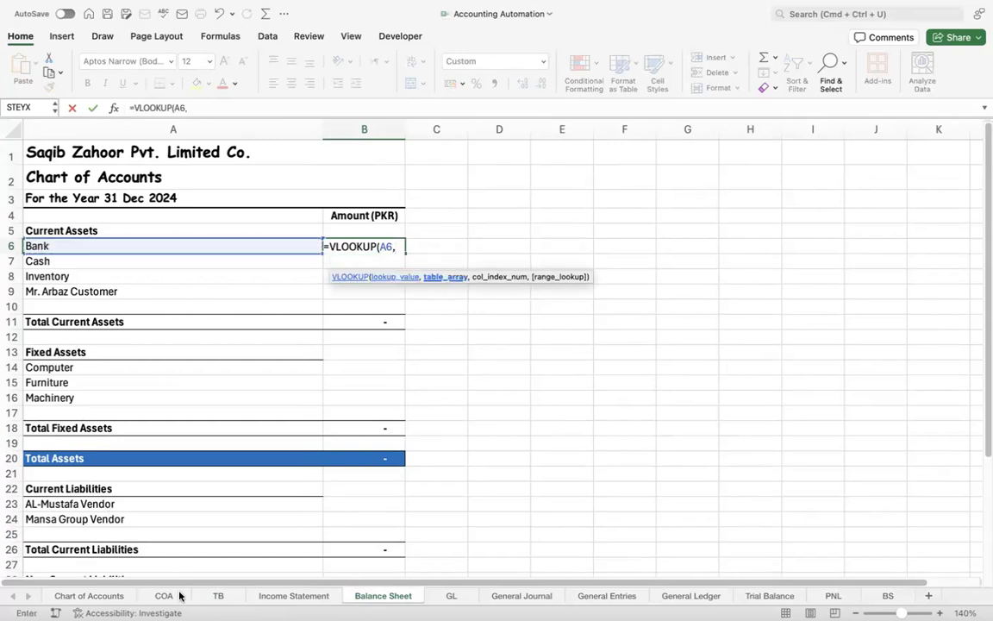
Complete the B6 lookup with the absolute table range TB!$A$3:$D$22, column index 4 and exact match 0
{"action": "left_click", "coordinate": [207, 598]}
{"action": "left_click", "coordinate": [52, 243]}
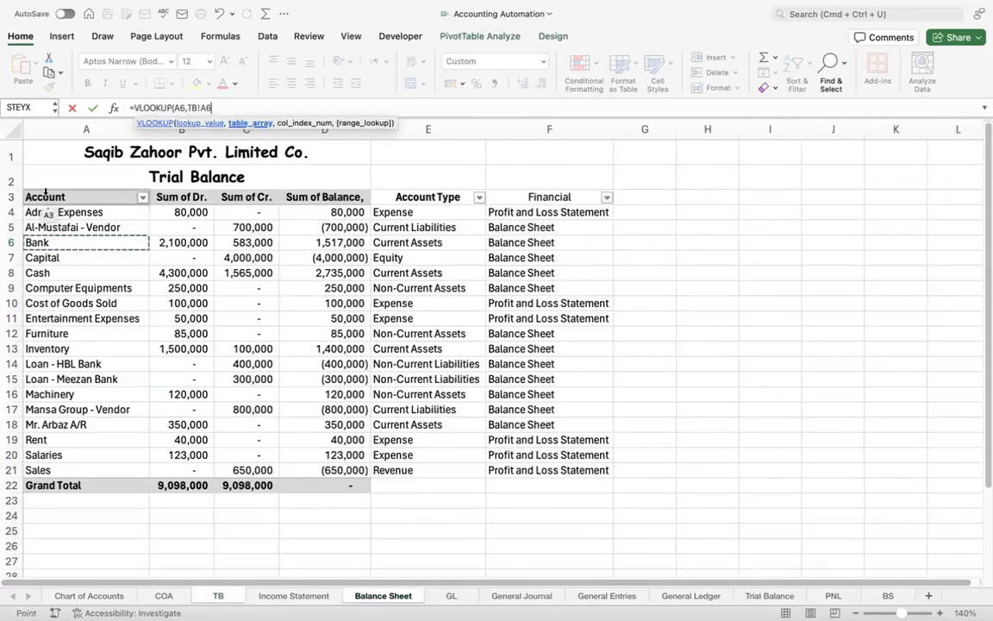
{"action": "left_click", "coordinate": [58, 211]}
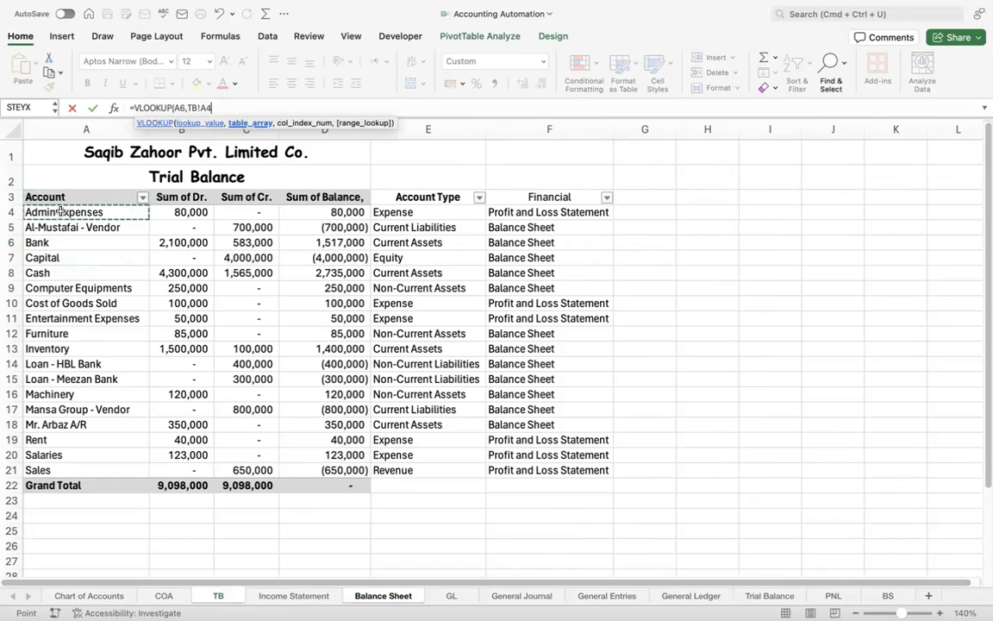
{"action": "key", "text": "Up"}
{"action": "key", "text": "shift+Right"}
{"action": "key", "text": "shift+Right"}
{"action": "key", "text": "shift+Right"}
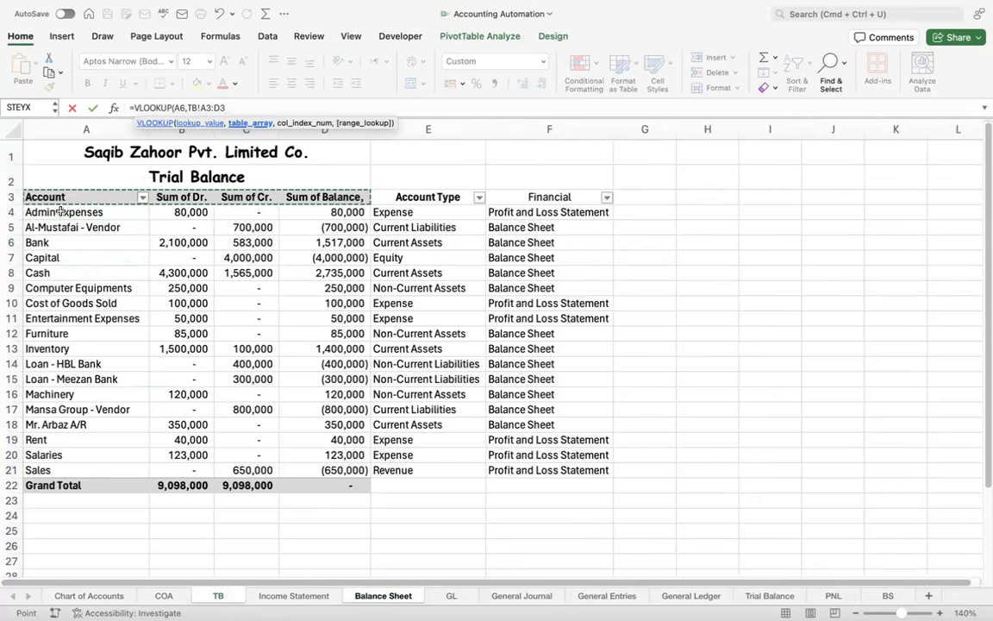
{"action": "key", "text": "super+shift+Down"}
{"action": "key", "text": "F4"}
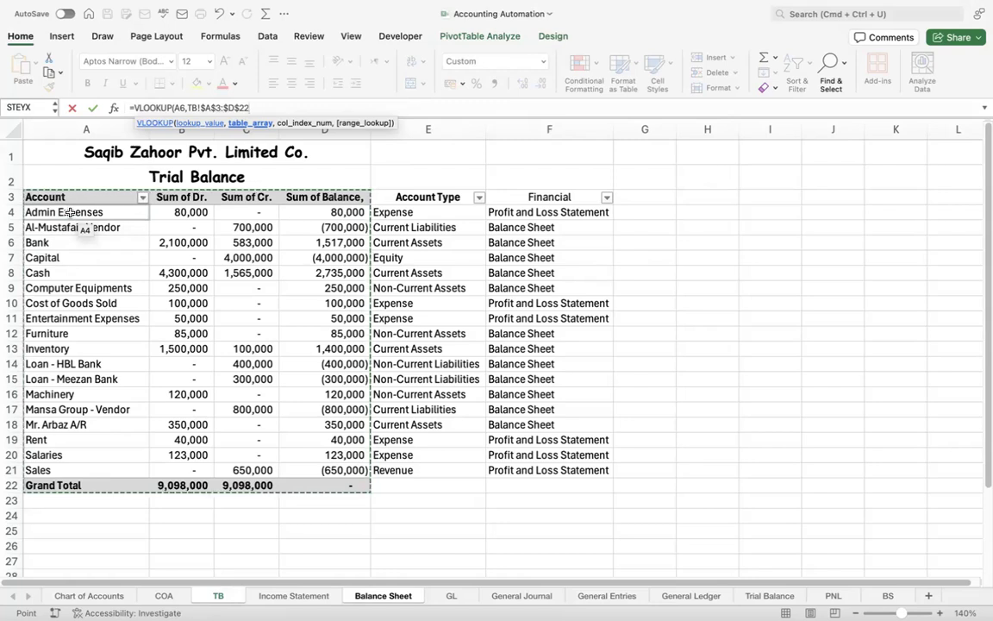
{"action": "type", "text": ",4,"}
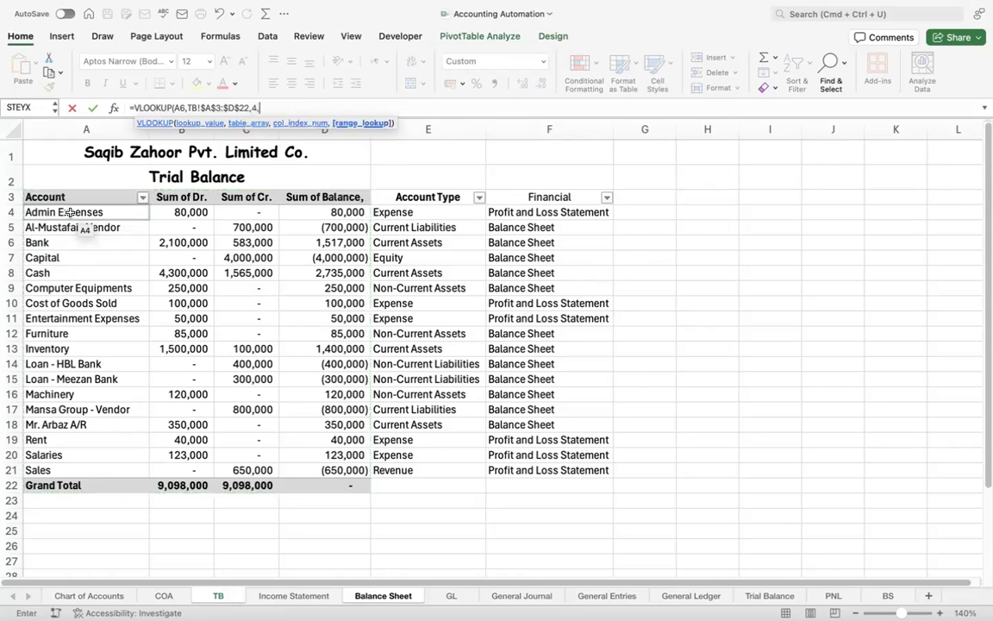
{"action": "type", "text": "0)"}
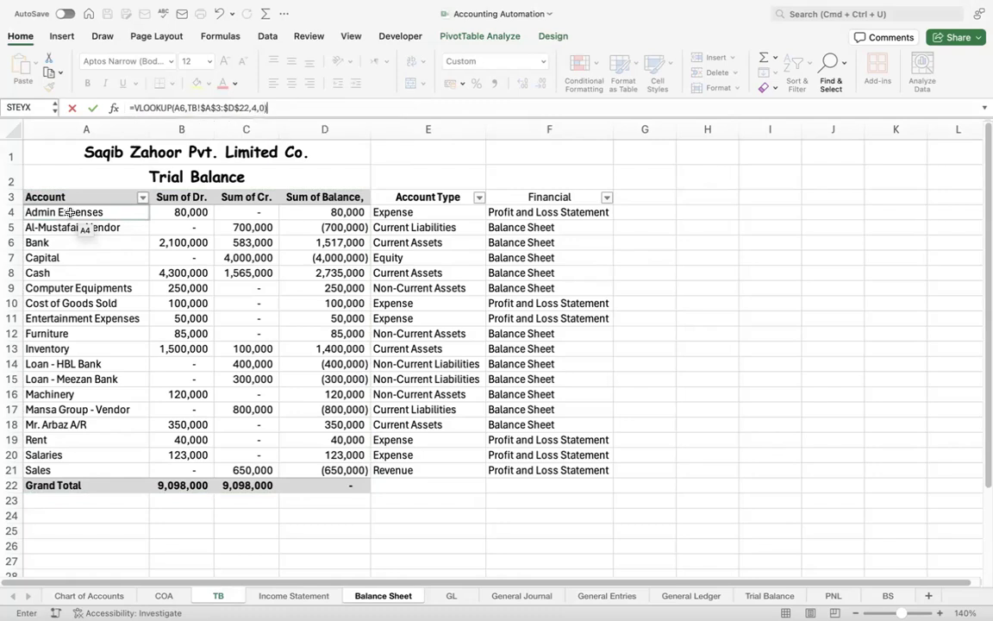
{"action": "key", "text": "Return"}
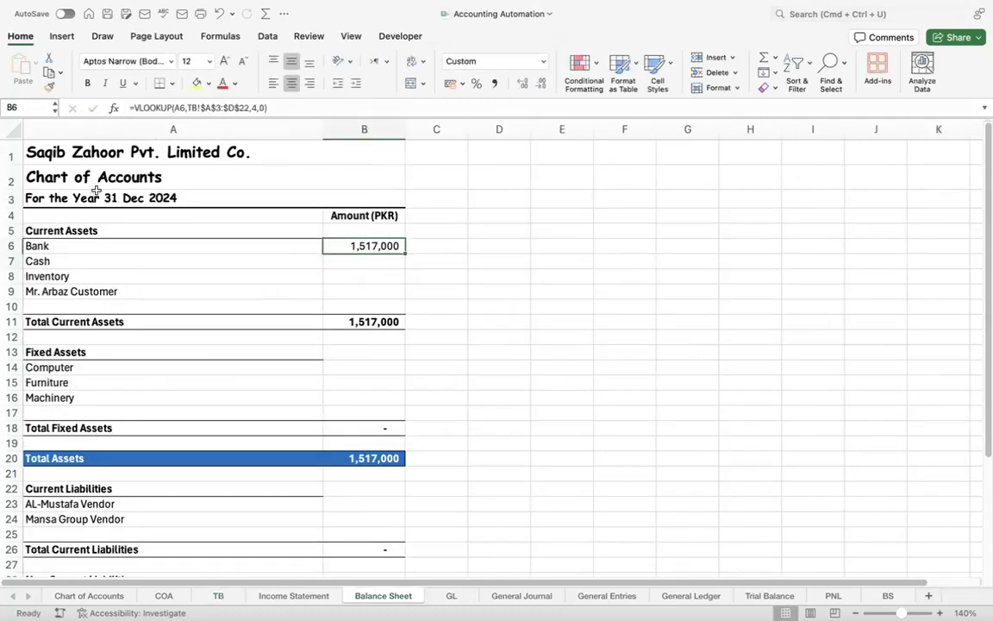
Fill the Bank lookup formula down through B7:B9 for the remaining current assets
{"action": "key", "text": "Down"}
{"action": "key", "text": "super+d"}
{"action": "key", "text": "Down"}
{"action": "key", "text": "super+d"}
{"action": "key", "text": "Down"}
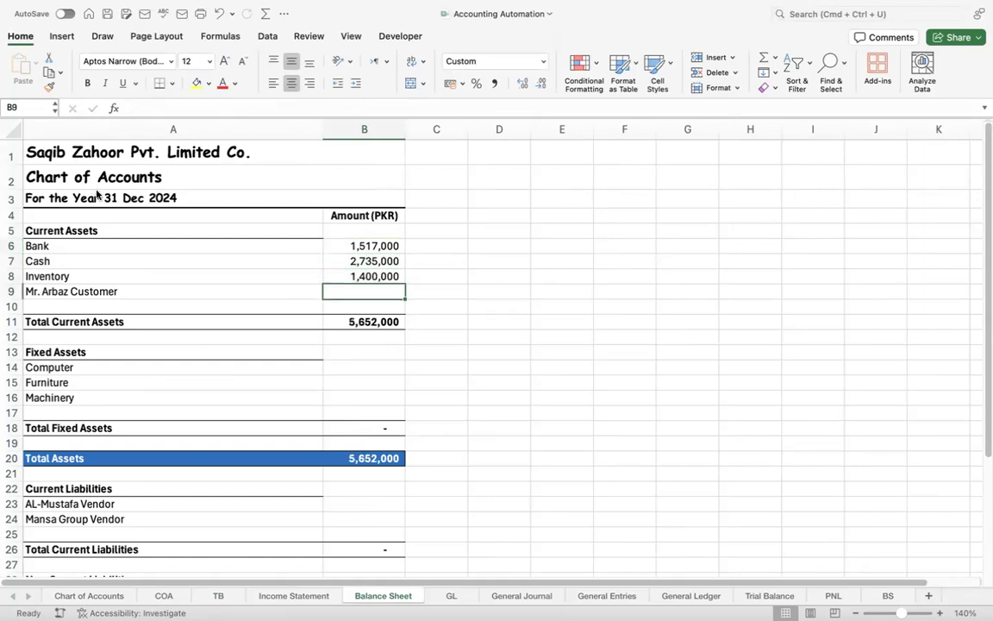
{"action": "key", "text": "super+d"}
Filter the Financial column on the TB sheet to show only the Balance Sheet accounts
{"action": "key", "text": "Left"}
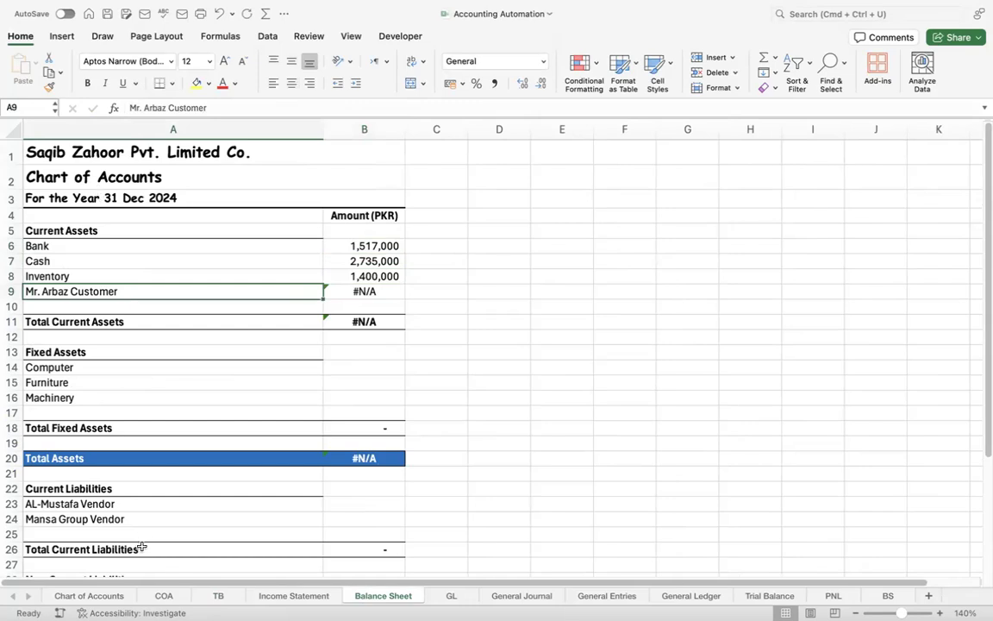
{"action": "left_click", "coordinate": [219, 596]}
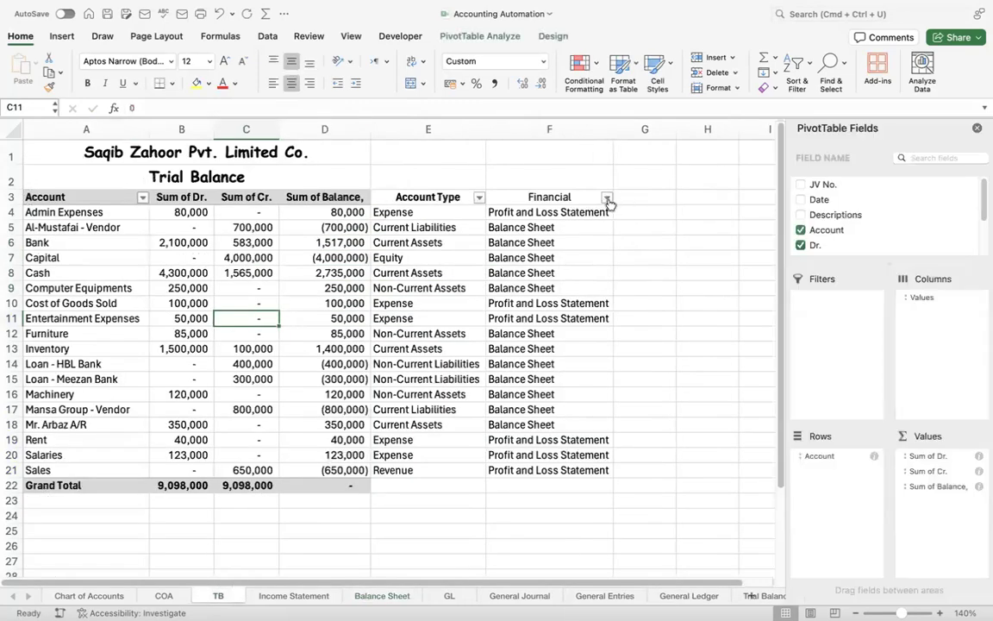
{"action": "left_click", "coordinate": [607, 199]}
{"action": "left_click", "coordinate": [681, 363]}
{"action": "left_click", "coordinate": [688, 376]}
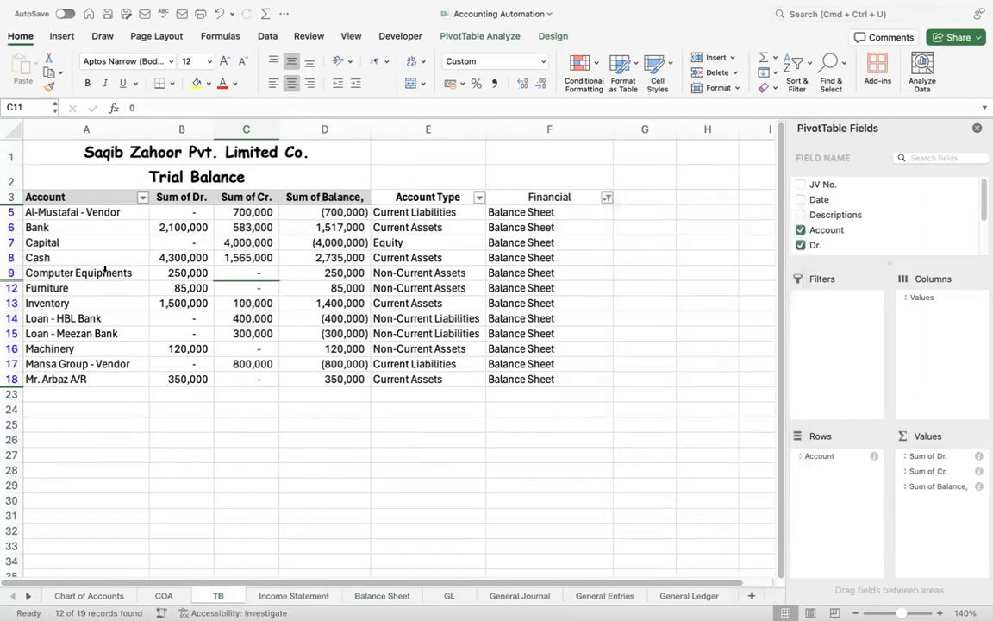
Replace the customer label in Balance Sheet A9 with the exact receivable account name copied from TB cell A18
{"action": "left_click", "coordinate": [87, 380]}
{"action": "left_click_drag", "start_coordinate": [212, 105], "coordinate": [62, 105]}
{"action": "key", "text": "super+c"}
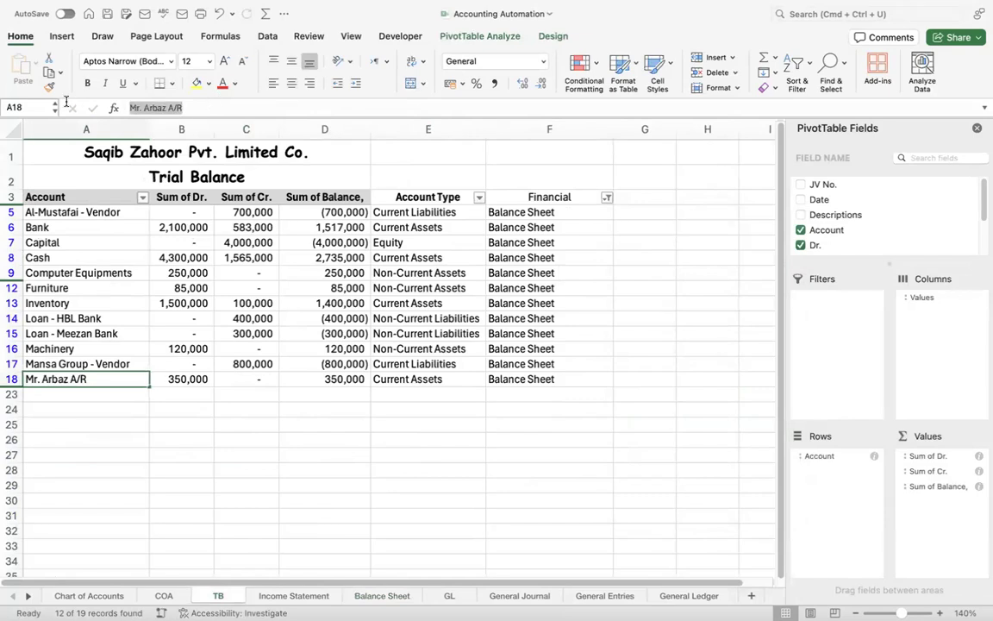
{"action": "left_click", "coordinate": [382, 595]}
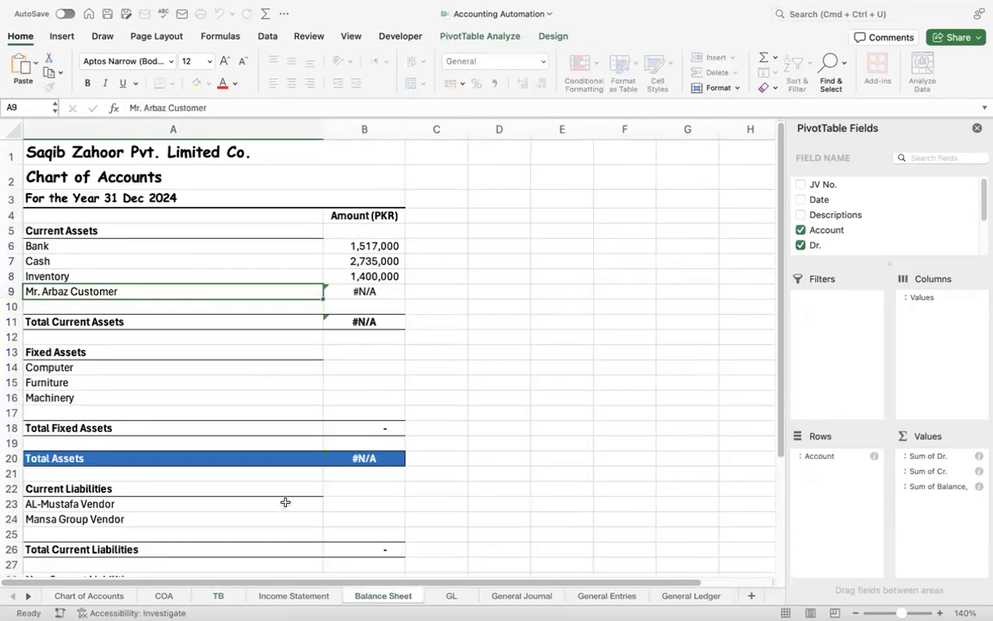
{"action": "left_click_drag", "start_coordinate": [207, 107], "coordinate": [26, 99]}
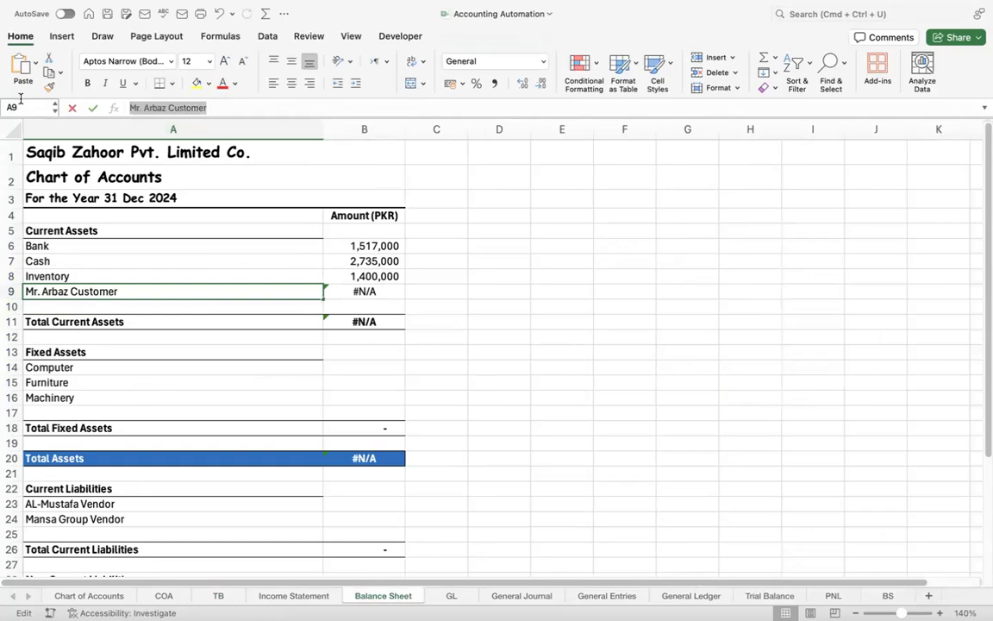
{"action": "key", "text": "super+v"}
{"action": "key", "text": "Return"}
{"action": "key", "text": "Up"}
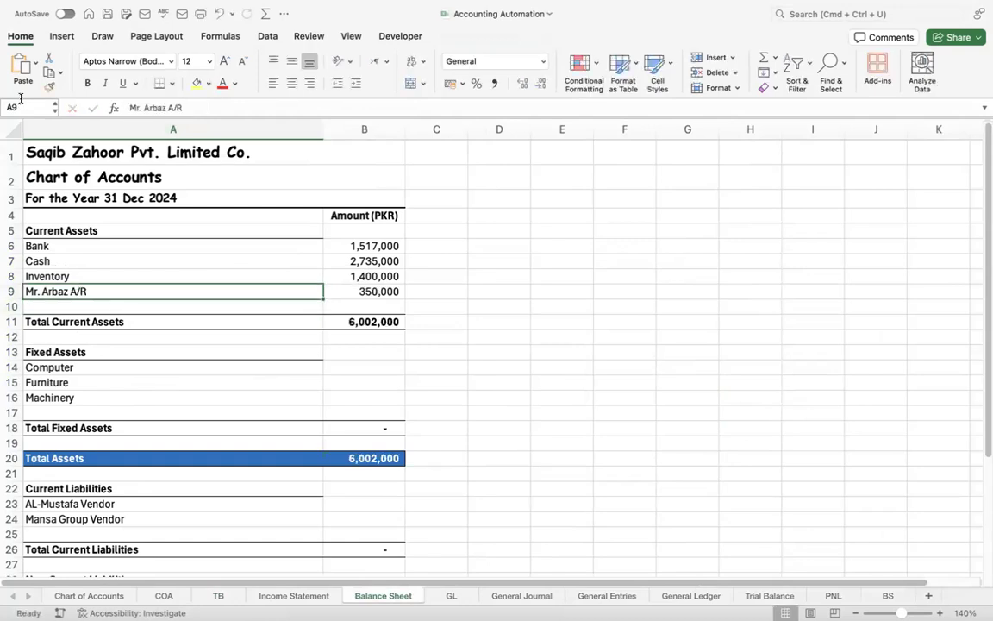
Copy the lookup formula from B9 to the Computer amount cell B14 under Fixed Assets
{"action": "key", "text": "Right"}
{"action": "key", "text": "super+c"}
{"action": "key", "text": "Down"}
{"action": "key", "text": "Down"}
{"action": "key", "text": "Down"}
{"action": "key", "text": "Down"}
{"action": "key", "text": "Down"}
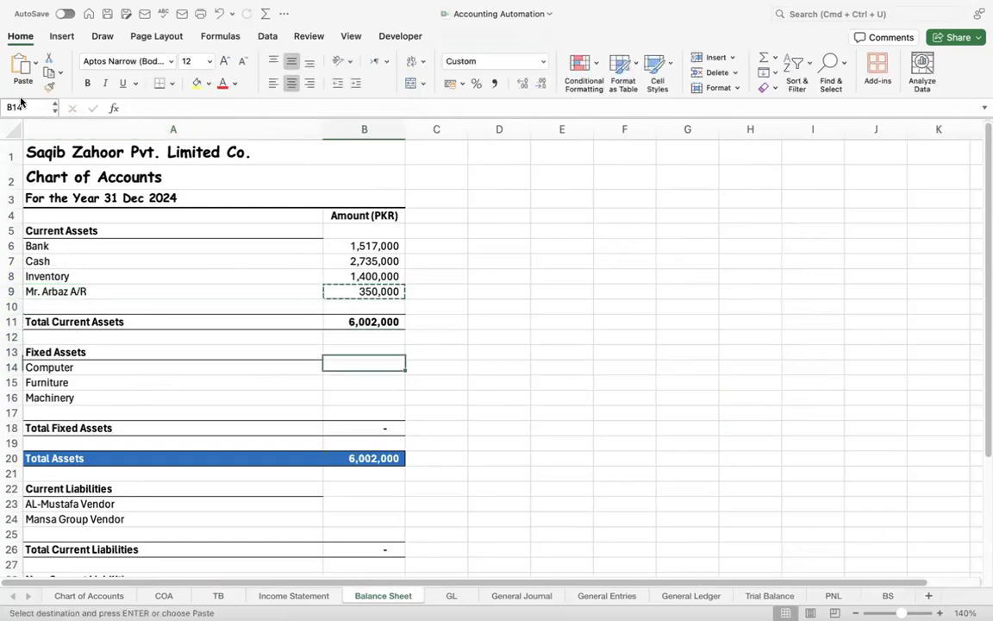
{"action": "key", "text": "Return"}
{"action": "key", "text": "Down"}
{"action": "key", "text": "Up"}
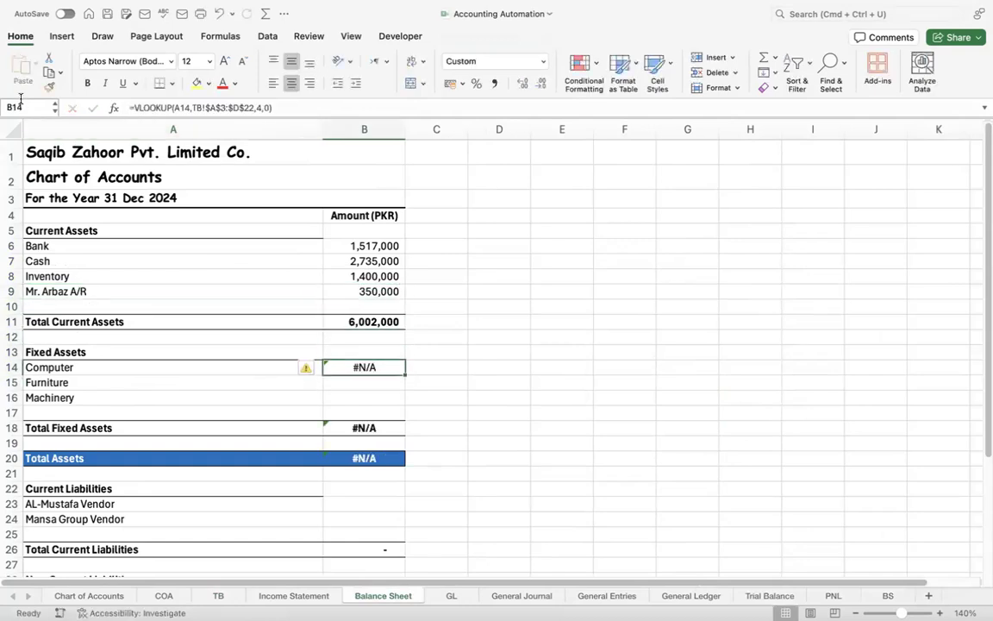
Try changing the fixed asset label in A14 to Computers
{"action": "key", "text": "Left"}
{"action": "left_click", "coordinate": [190, 107]}
{"action": "type", "text": "s"}
{"action": "key", "text": "Return"}
{"action": "key", "text": "Up"}
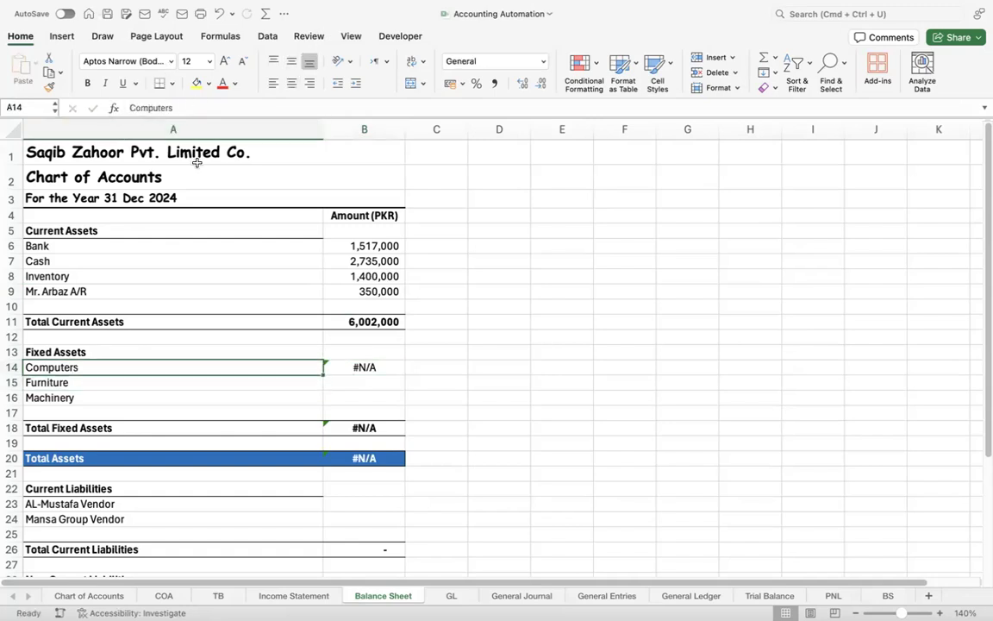
Replace the label in Balance Sheet A14 with Computer Equipments, copied from TB cell A9
{"action": "left_click", "coordinate": [218, 596]}
{"action": "left_click", "coordinate": [86, 272]}
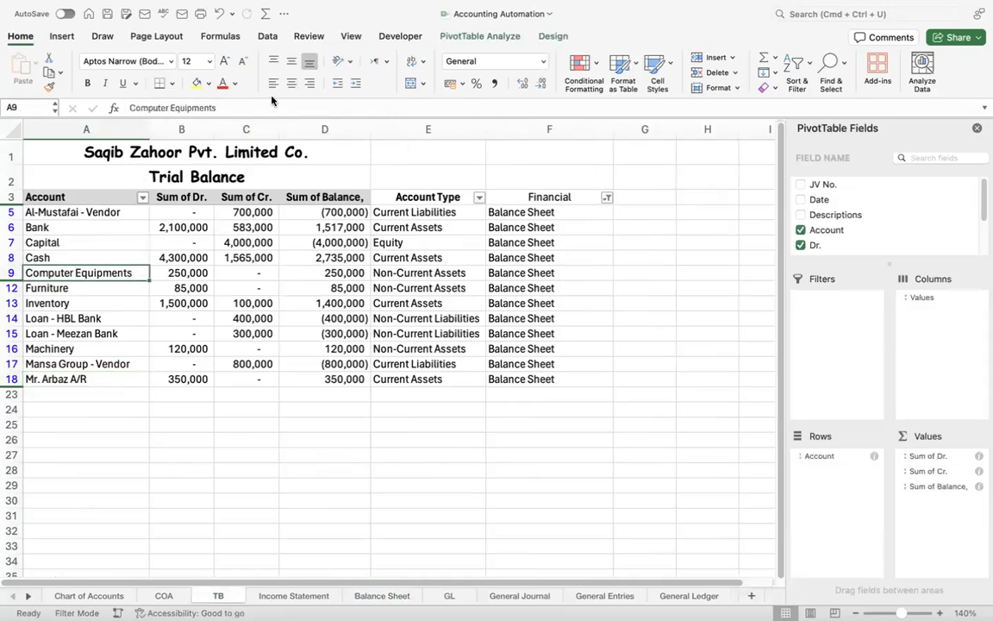
{"action": "left_click_drag", "start_coordinate": [254, 107], "coordinate": [27, 90]}
{"action": "key", "text": "super+c"}
{"action": "left_click", "coordinate": [384, 595]}
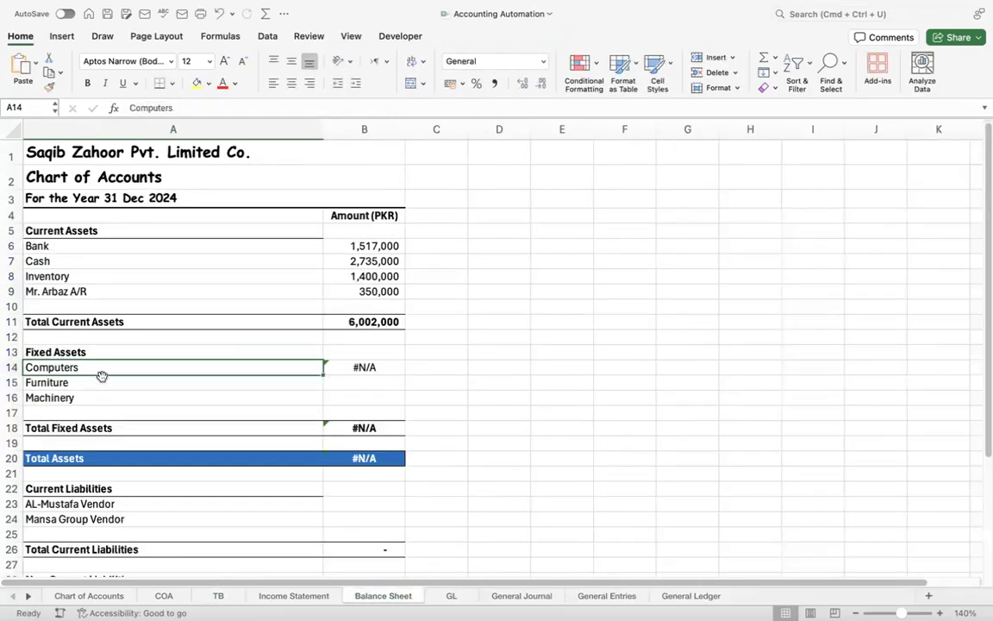
{"action": "double_click", "coordinate": [100, 367]}
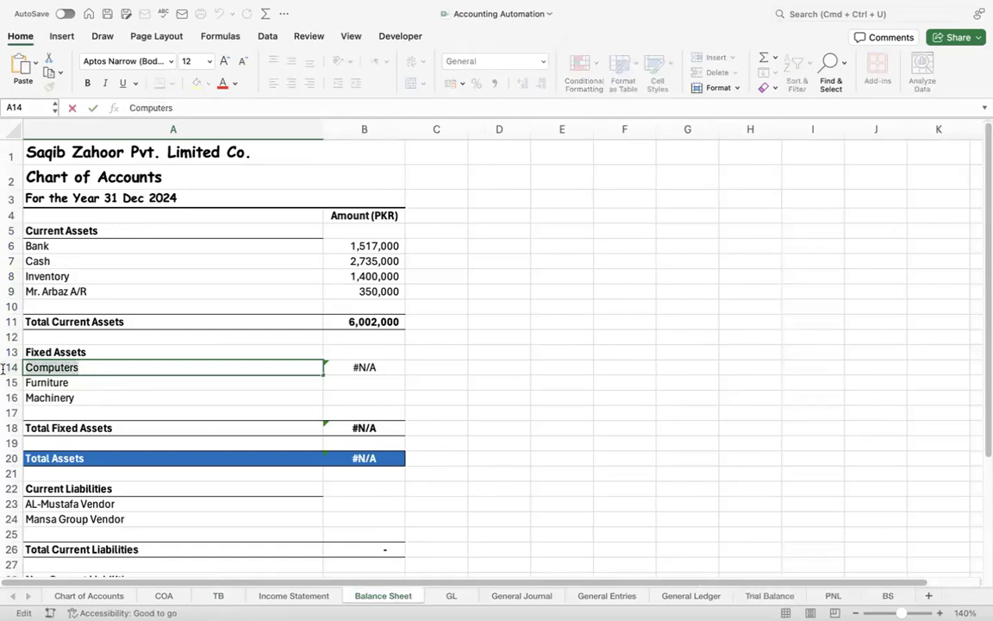
{"action": "key", "text": "super+v"}
{"action": "key", "text": "Return"}
Fill the Computer Equipments lookup formula down to the Furniture and Machinery amounts in B15:B16
{"action": "key", "text": "Down"}
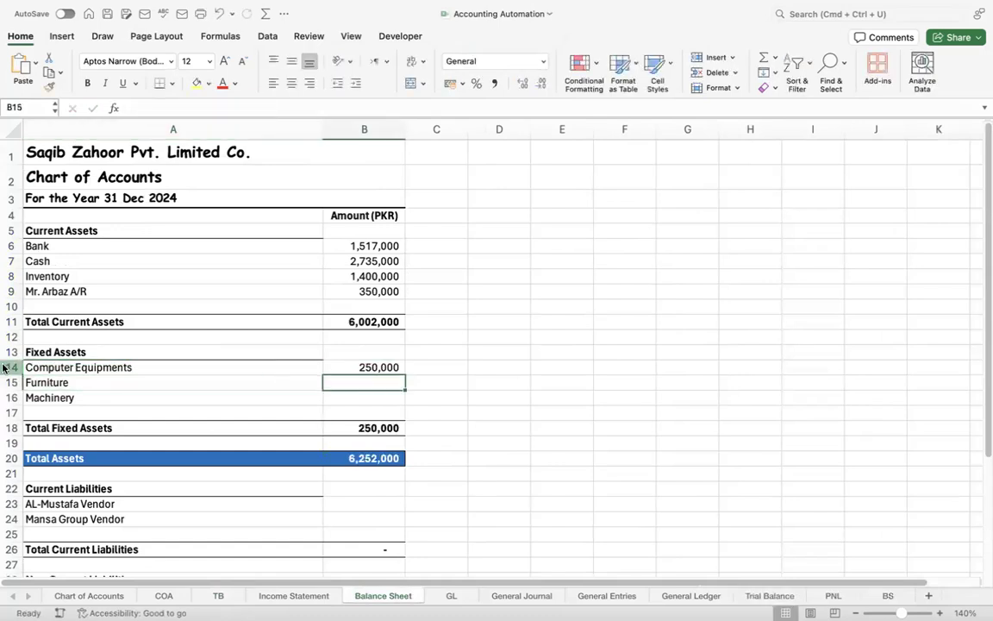
{"action": "key", "text": "ctrl+d"}
{"action": "key", "text": "Down"}
{"action": "key", "text": "ctrl+d"}
{"action": "key", "text": "Down"}
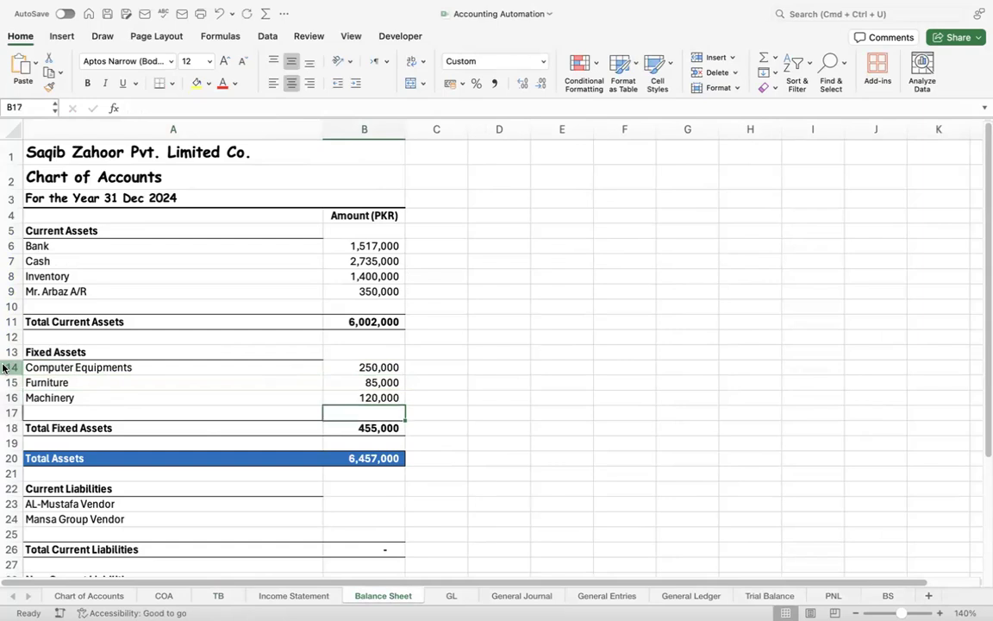
{"action": "key", "text": "ctrl+d"}
{"action": "key", "text": "Delete"}
{"action": "key", "text": "Left"}
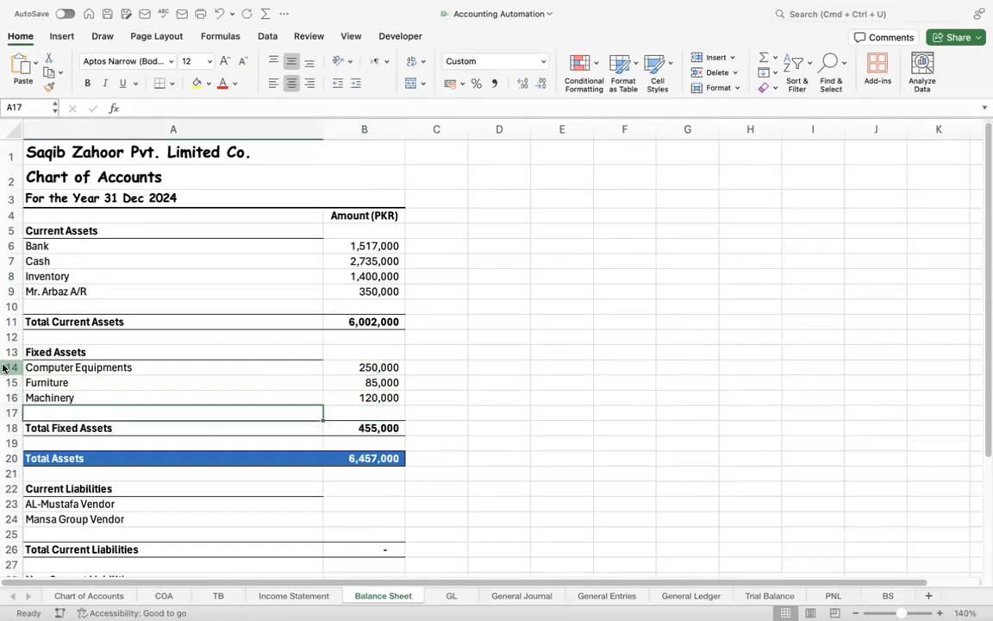
Copy the Machinery lookup formula from B16 to the first current liability amount cell B23
{"action": "key", "text": "Up"}
{"action": "key", "text": "Right"}
{"action": "key", "text": "ctrl+c"}
{"action": "key", "text": "Down"}
{"action": "key", "text": "Down"}
{"action": "key", "text": "Down"}
{"action": "key", "text": "Down"}
{"action": "key", "text": "Down"}
{"action": "key", "text": "Down"}
{"action": "key", "text": "Down"}
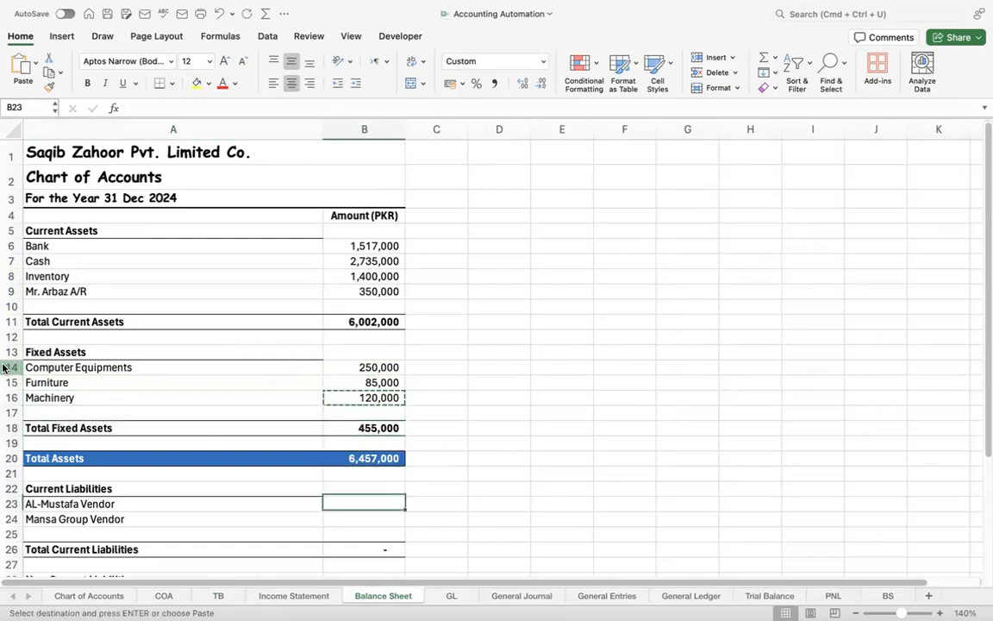
{"action": "key", "text": "Return"}
Replace the vendor label in Balance Sheet A23 with Al-Mustafai - Vendor, copied from TB cell A5
{"action": "key", "text": "Left"}
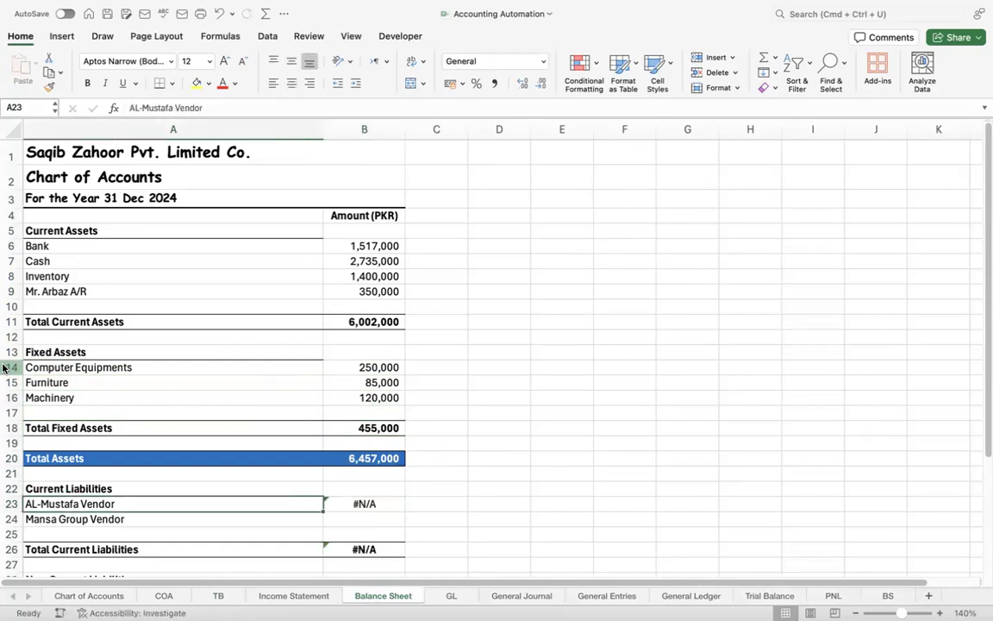
{"action": "left_click", "coordinate": [218, 595]}
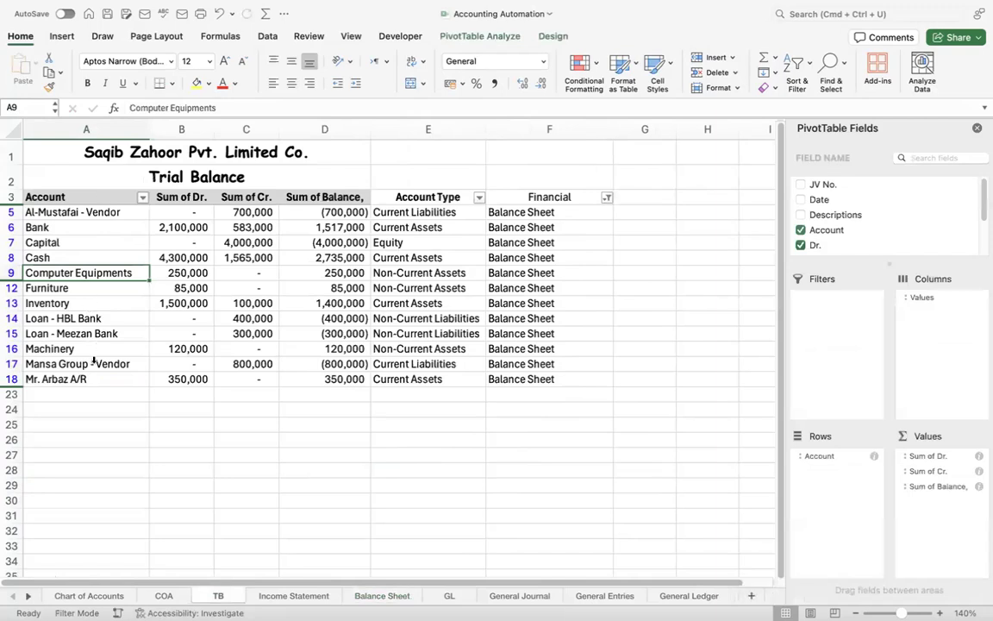
{"action": "left_click", "coordinate": [64, 211]}
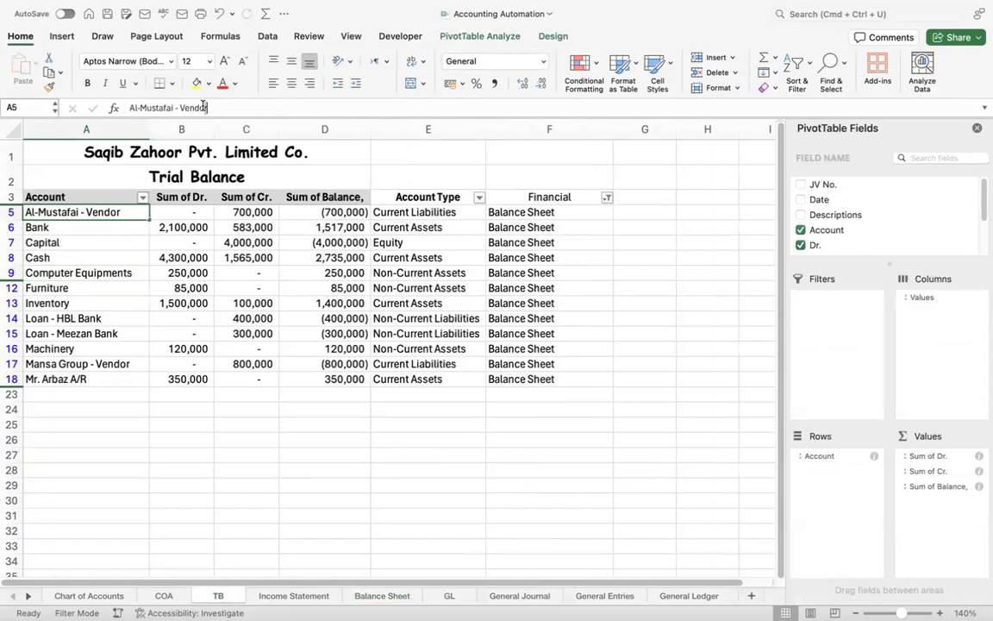
{"action": "left_click", "coordinate": [396, 593]}
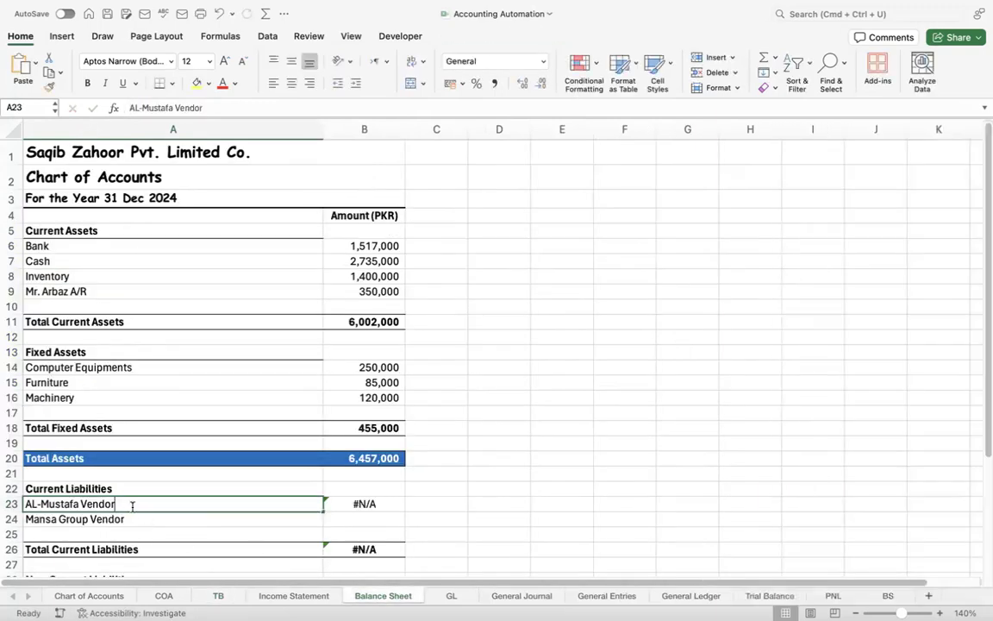
{"action": "left_click_drag", "start_coordinate": [132, 506], "coordinate": [8, 499]}
{"action": "key", "text": "super+v"}
{"action": "key", "text": "Return"}
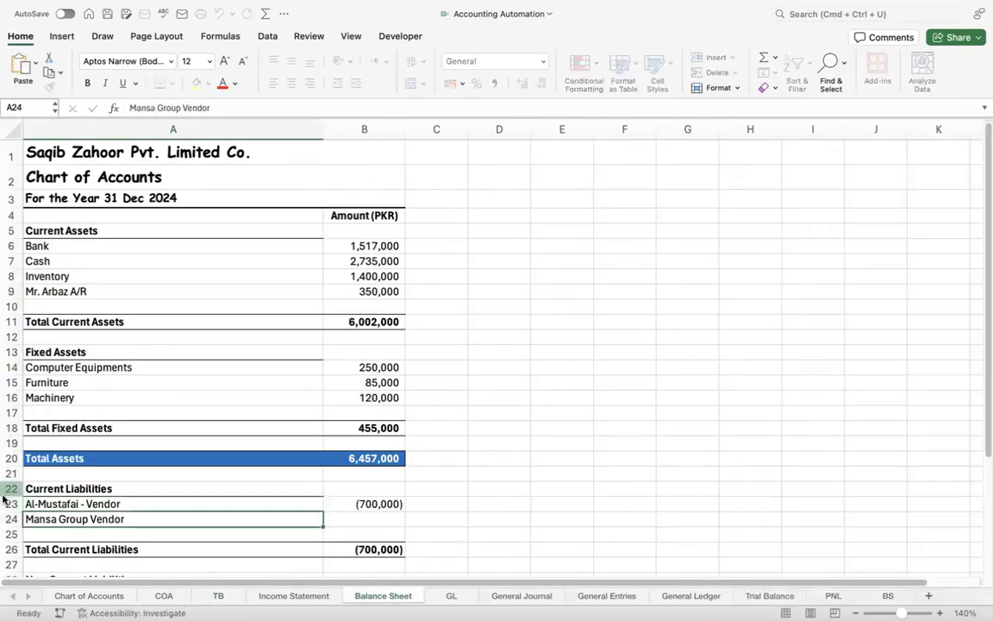
Negate the VLOOKUP in Balance Sheet B23 with a leading minus sign and fill it down to the Mansa Group amount in B24
{"action": "key", "text": "Up"}
{"action": "key", "text": "Right"}
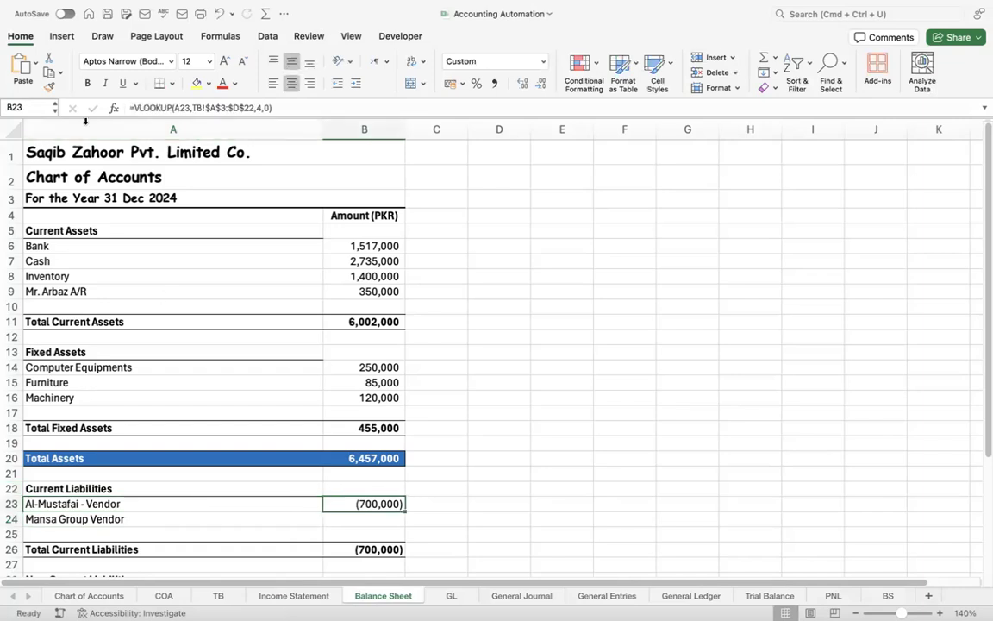
{"action": "left_click", "coordinate": [132, 107]}
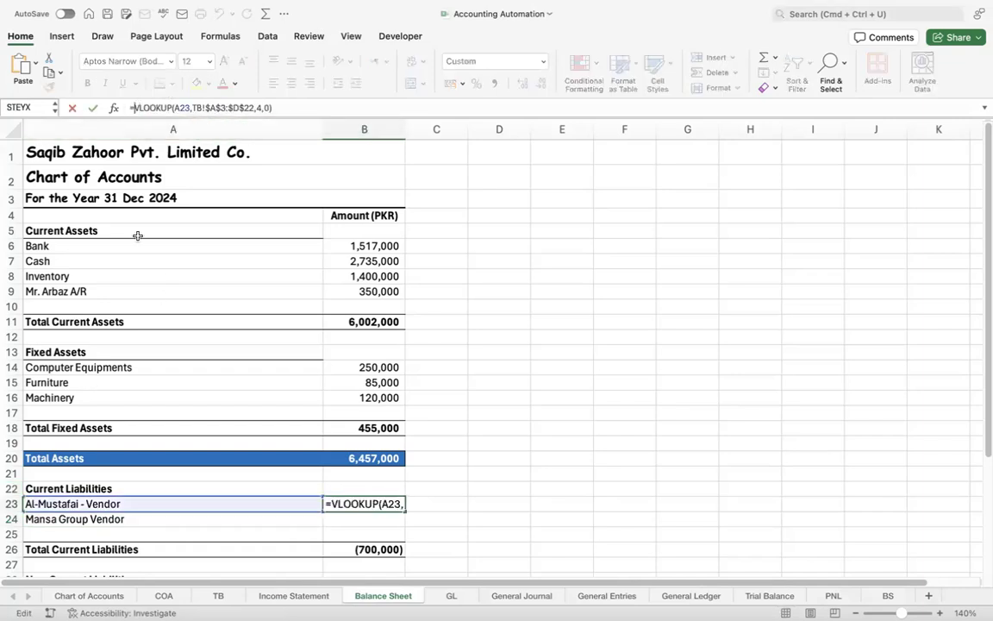
{"action": "key", "text": "Return"}
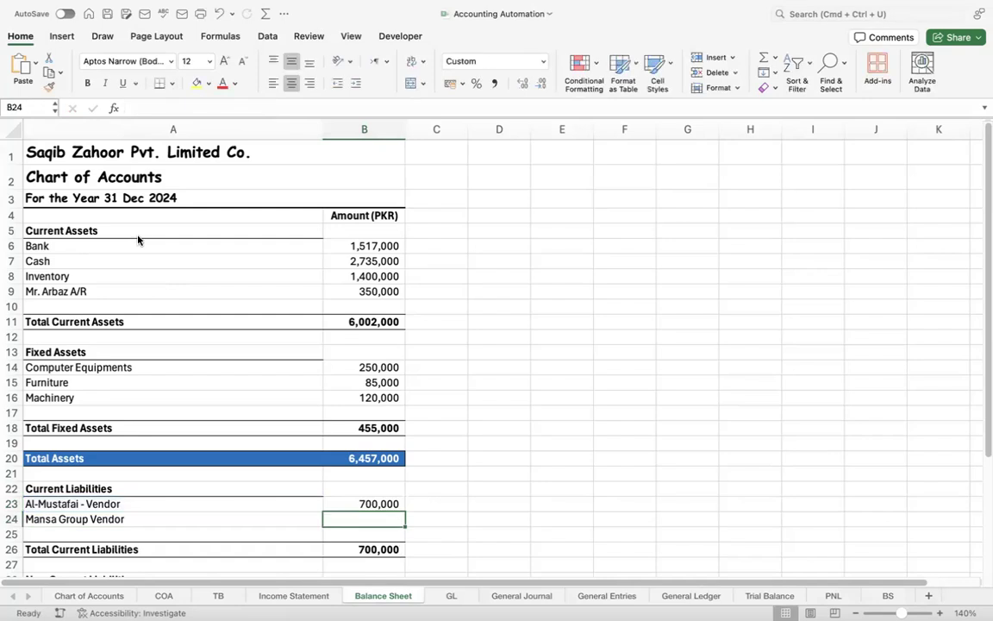
{"action": "key", "text": "super+d"}
Replace the vendor label in Balance Sheet A24 with Mansa Group - Vendor, copied from TB cell A17
{"action": "key", "text": "Left"}
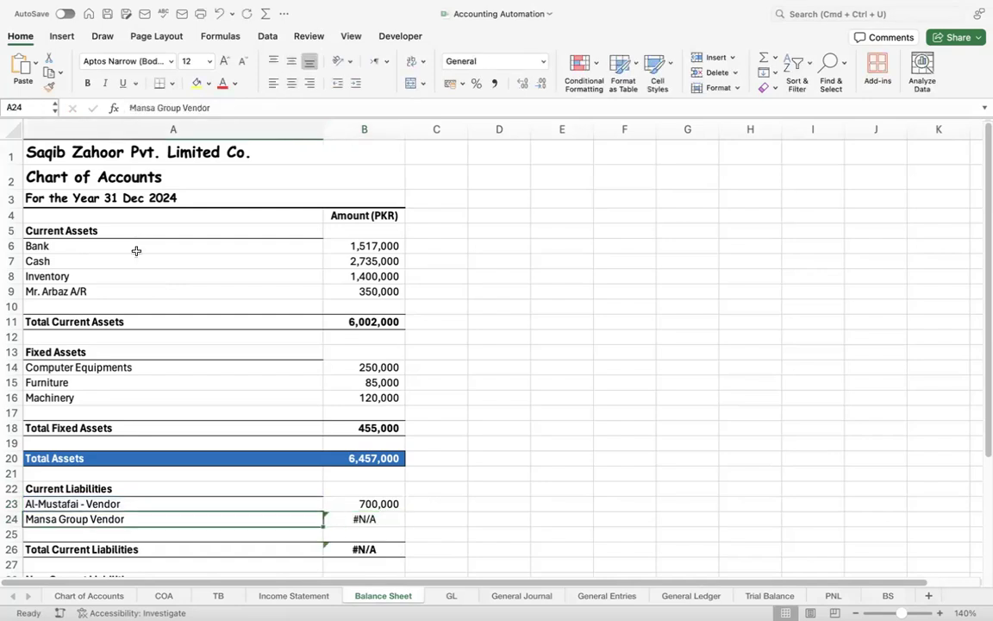
{"action": "left_click", "coordinate": [218, 595]}
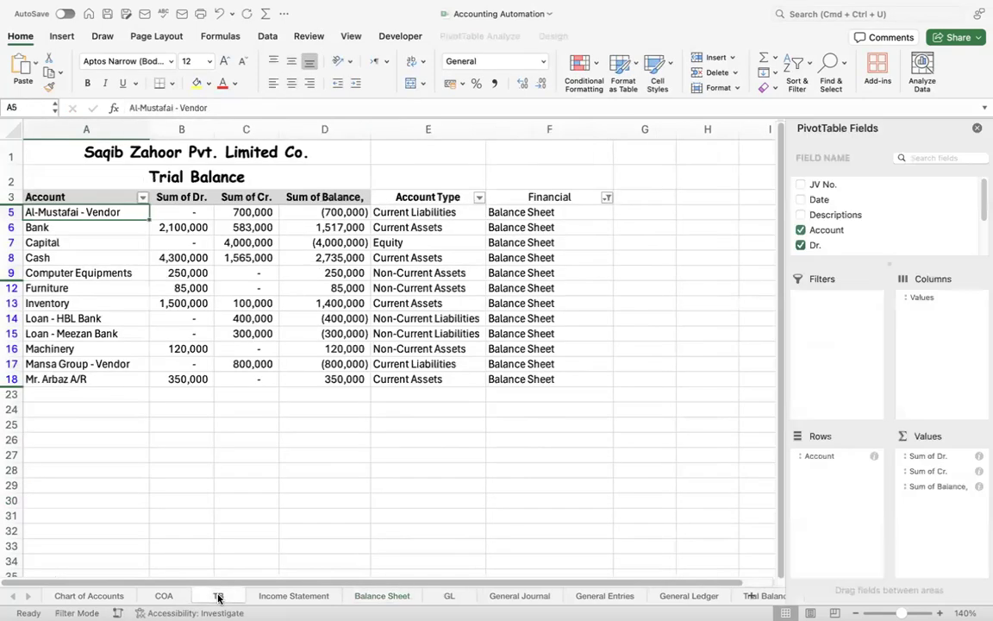
{"action": "left_click", "coordinate": [76, 368]}
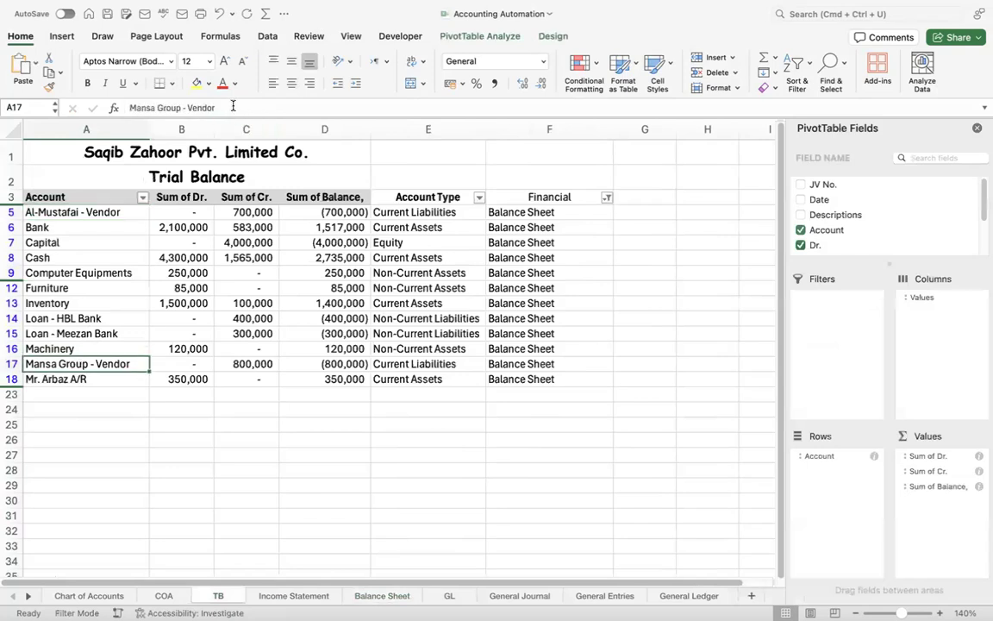
{"action": "left_click_drag", "start_coordinate": [217, 108], "coordinate": [3, 98]}
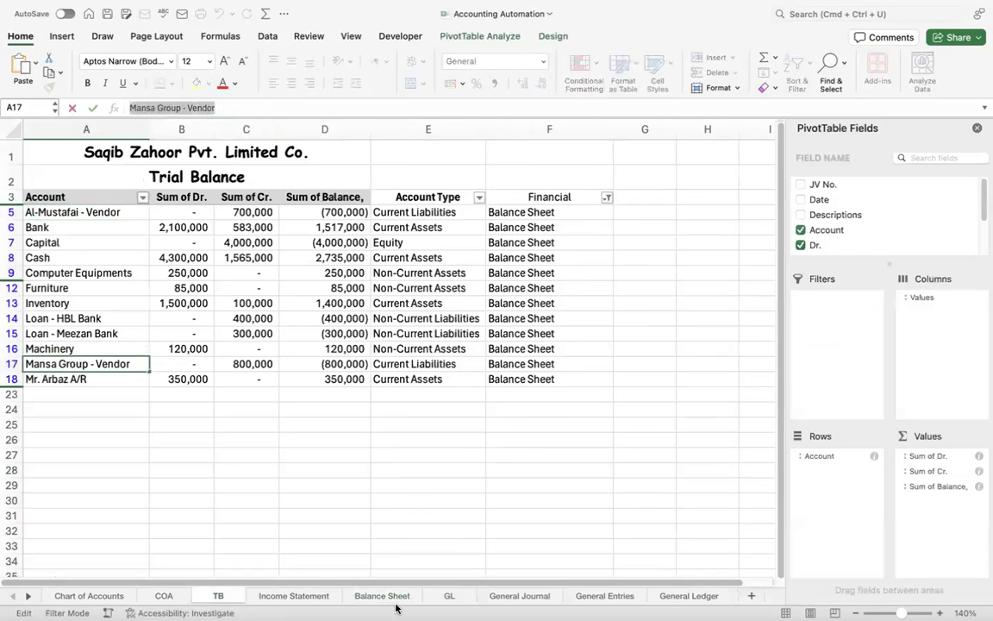
{"action": "left_click", "coordinate": [384, 596]}
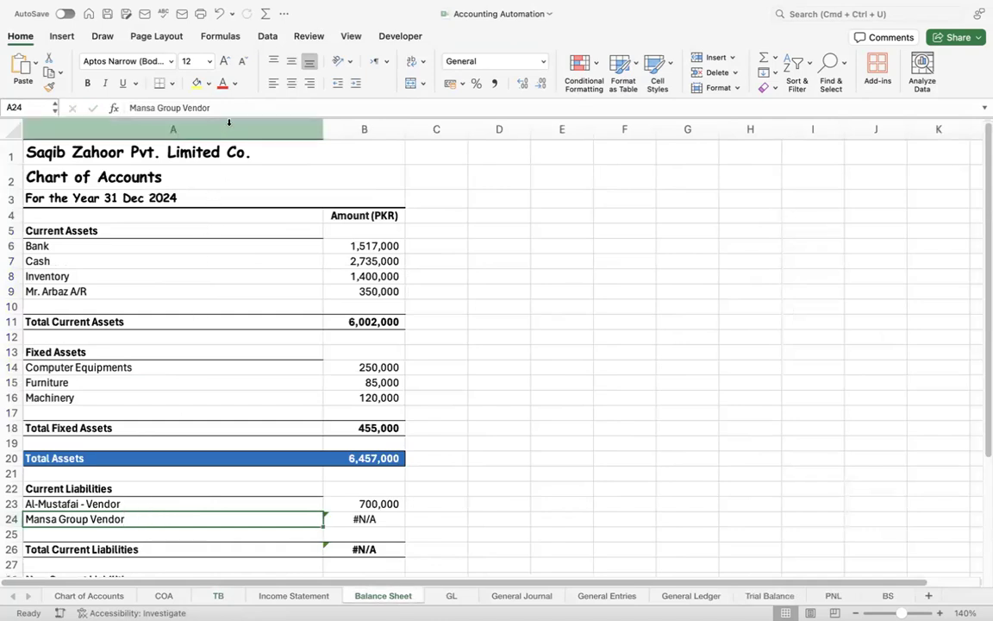
{"action": "left_click_drag", "start_coordinate": [224, 102], "coordinate": [95, 106]}
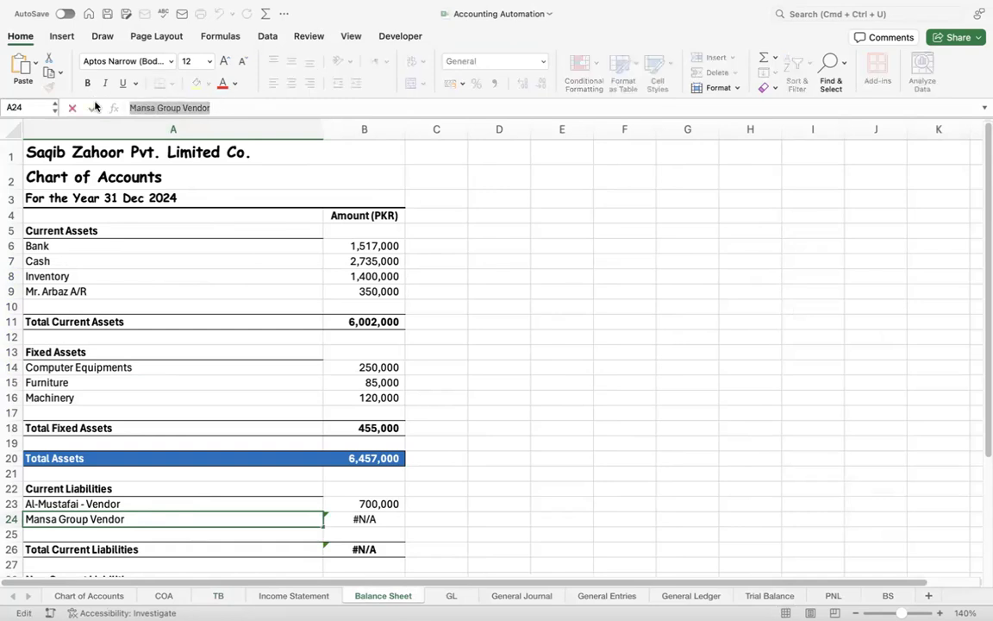
{"action": "type", "text": "Mansa Group - Vendor"}
{"action": "key", "text": "Return"}
Copy the negated lookup formula from B24 to the Meezan Bank and HBL Bank loan amounts in B29:B30
{"action": "key", "text": "Down"}
{"action": "key", "text": "Down"}
{"action": "key", "text": "Down"}
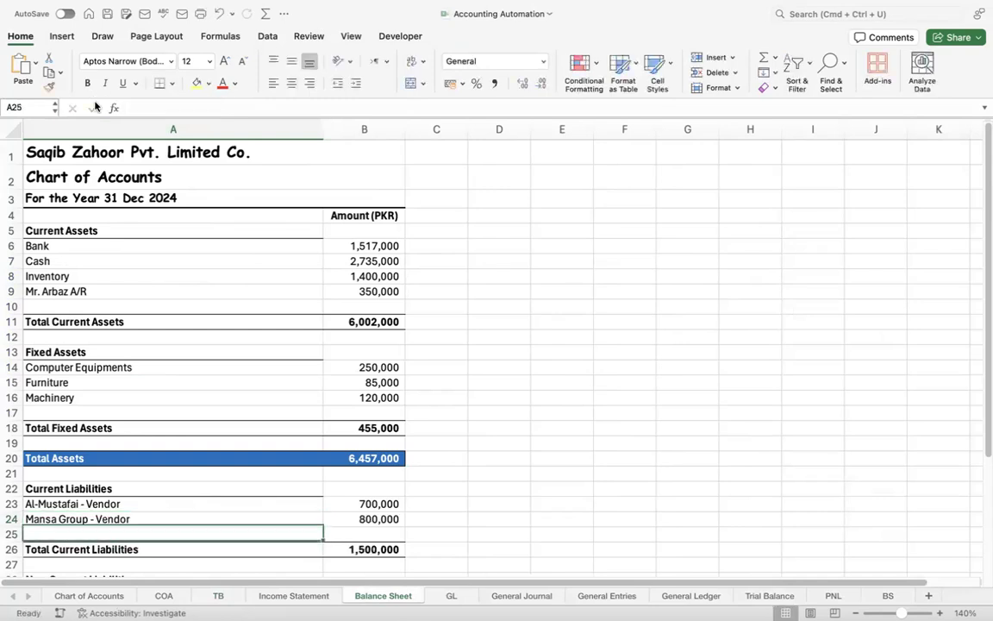
{"action": "key", "text": "Down"}
{"action": "key", "text": "Down"}
{"action": "key", "text": "Down"}
{"action": "key", "text": "Down"}
{"action": "key", "text": "Down"}
{"action": "key", "text": "Down"}
{"action": "key", "text": "Down"}
{"action": "key", "text": "Down"}
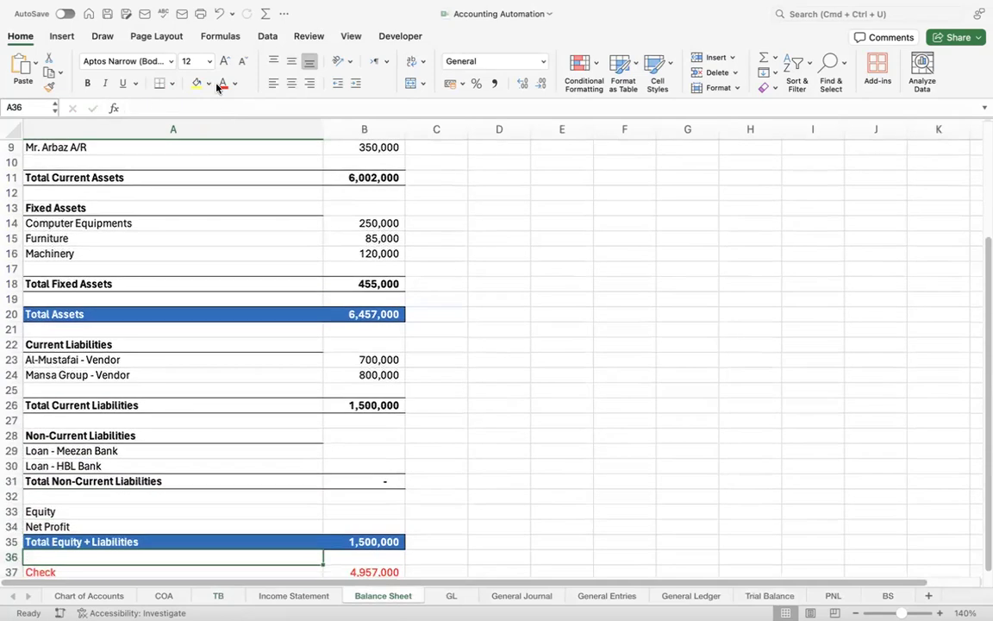
{"action": "left_click", "coordinate": [371, 376]}
{"action": "key", "text": "super+c"}
{"action": "key", "text": "Down"}
{"action": "key", "text": "Down"}
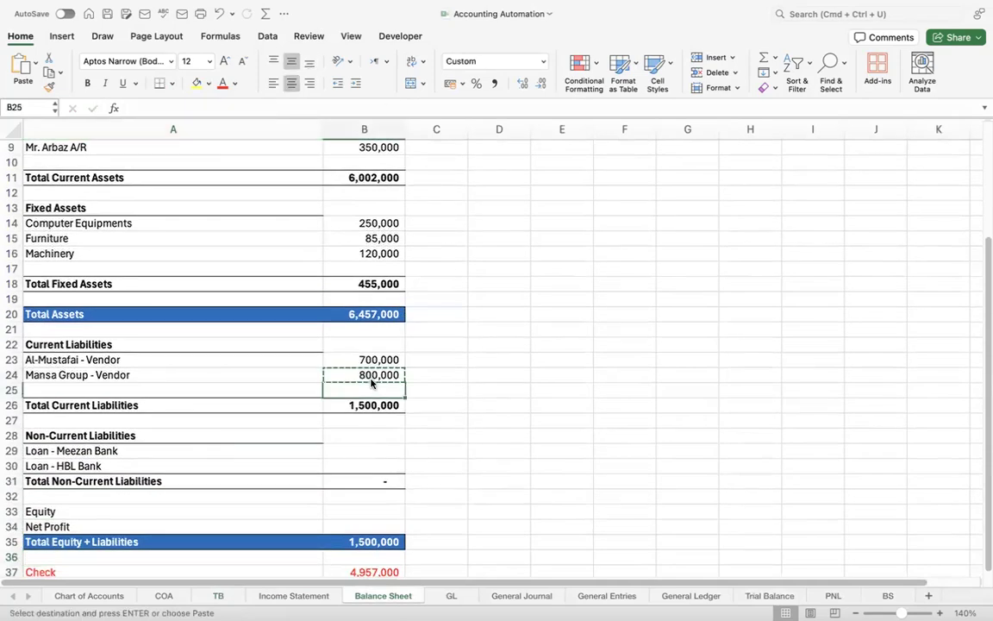
{"action": "key", "text": "Down"}
{"action": "key", "text": "Down"}
{"action": "key", "text": "Down"}
{"action": "key", "text": "Left"}
{"action": "key", "text": "Right"}
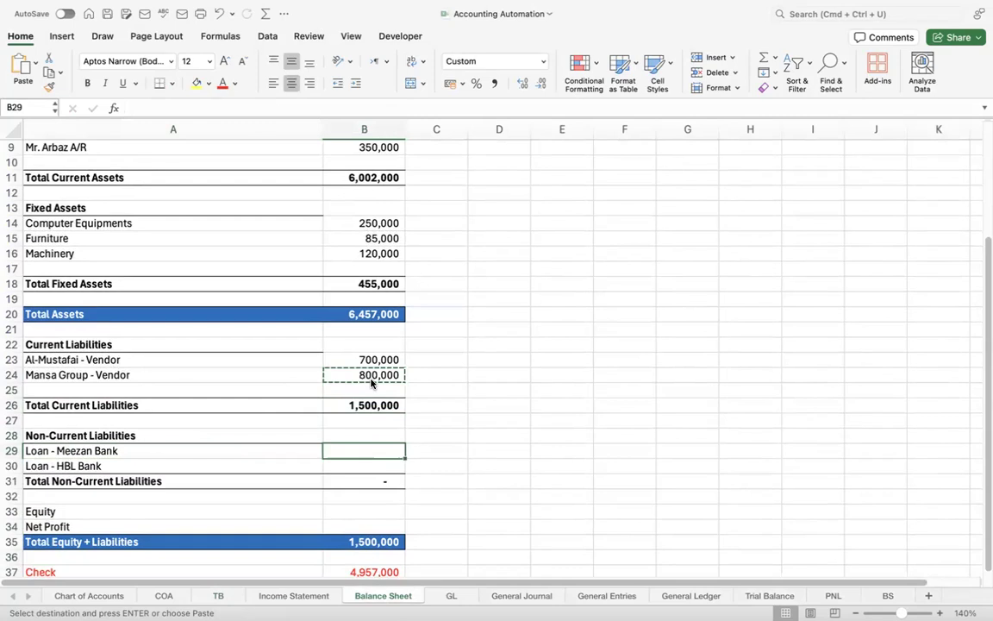
{"action": "key", "text": "Return"}
{"action": "key", "text": "Down"}
{"action": "key", "text": "super+v"}
Copy the HBL Bank loan lookup formula from B30 to the Equity amount cell B33
{"action": "key", "text": "Down"}
{"action": "key", "text": "Down"}
{"action": "key", "text": "Left"}
{"action": "key", "text": "Up"}
{"action": "key", "text": "Up"}
{"action": "key", "text": "Right"}
{"action": "key", "text": "super+c"}
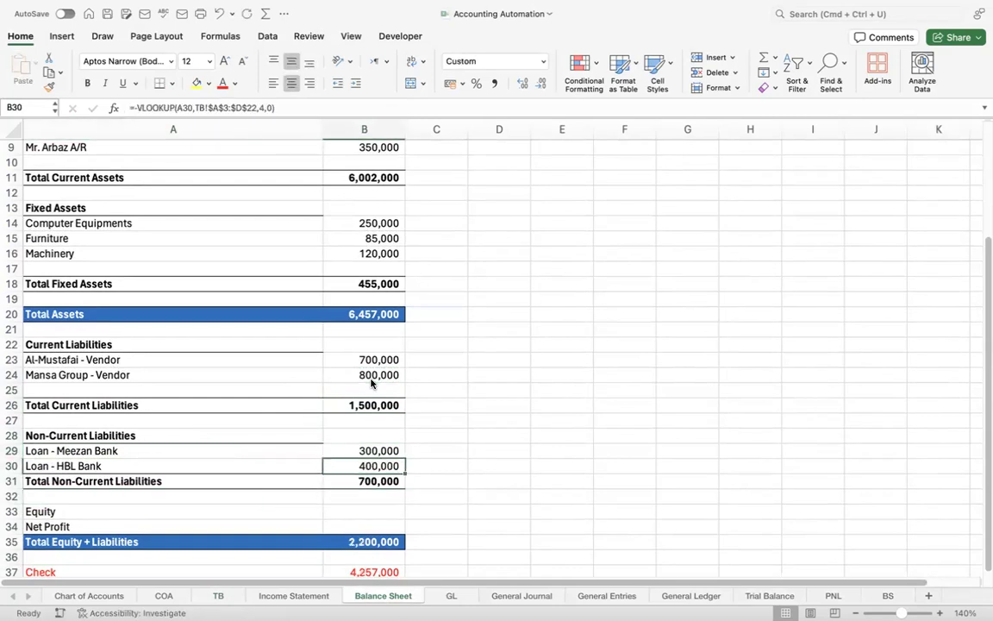
{"action": "key", "text": "Down"}
{"action": "key", "text": "Down"}
{"action": "key", "text": "Down"}
{"action": "key", "text": "Return"}
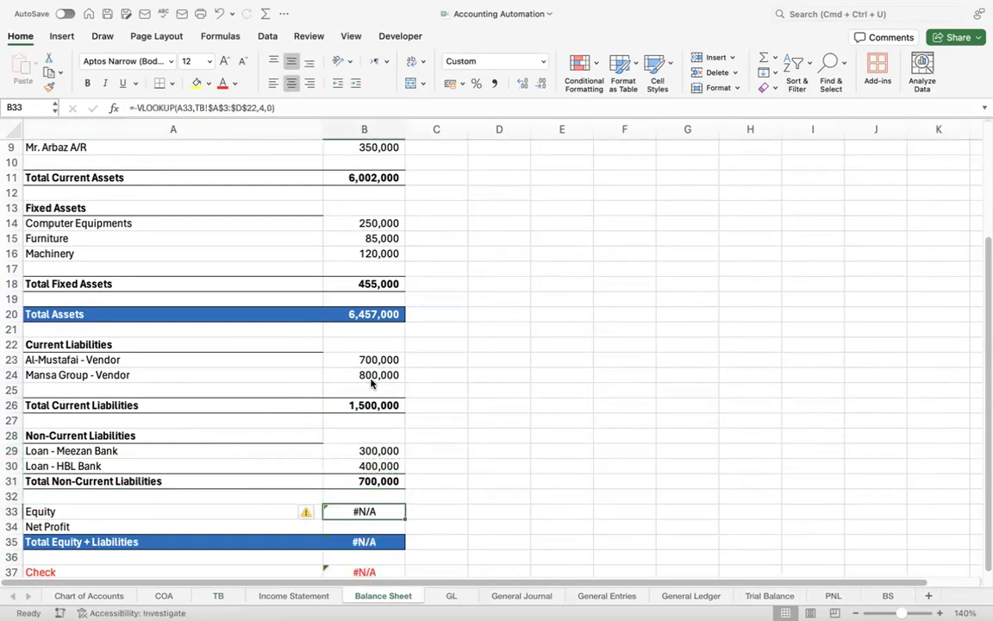
Replace the Equity label in Balance Sheet A33 with Capital, copied from TB cell A7
{"action": "left_click", "coordinate": [218, 596]}
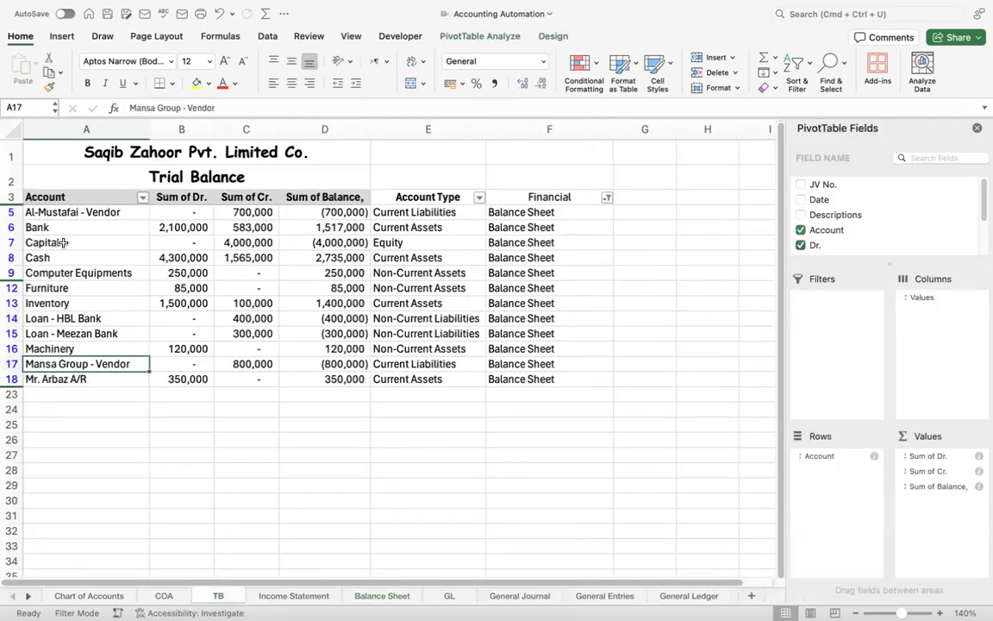
{"action": "left_click", "coordinate": [63, 243]}
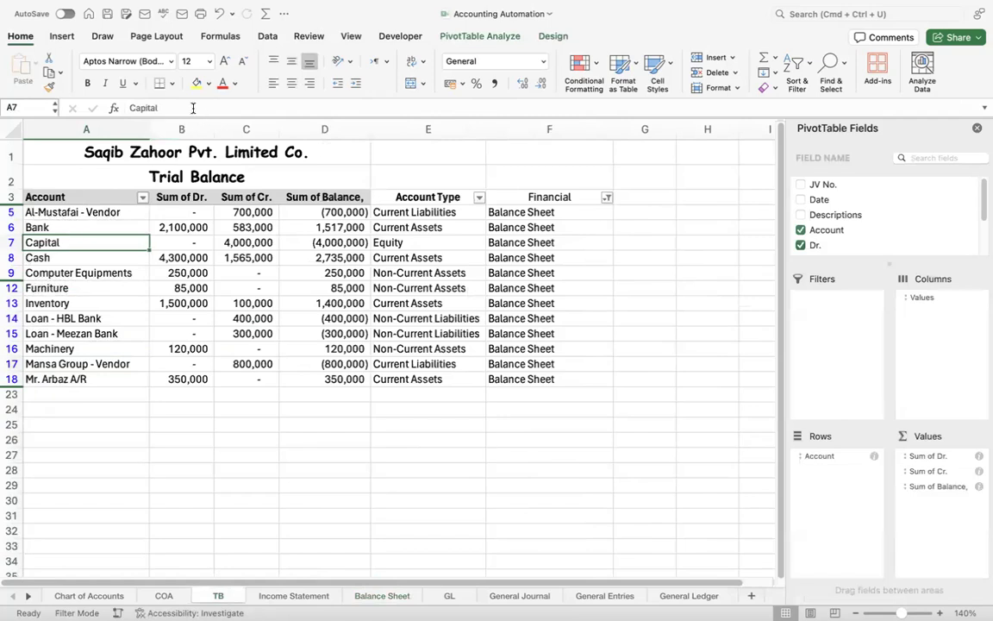
{"action": "left_click_drag", "start_coordinate": [175, 107], "coordinate": [106, 104]}
{"action": "key", "text": "super+c"}
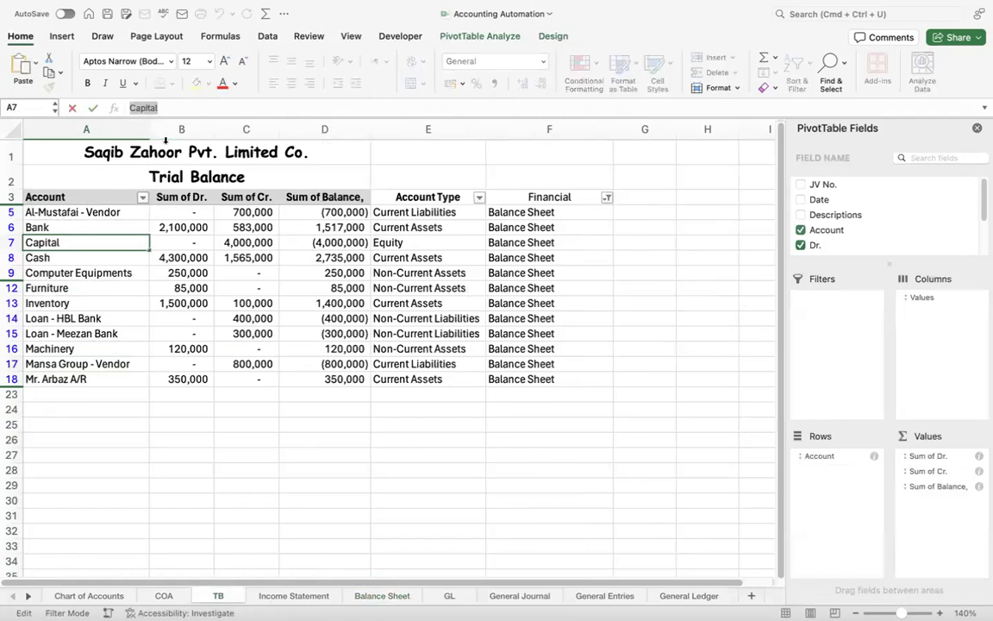
{"action": "key", "text": "Escape"}
{"action": "left_click", "coordinate": [382, 596]}
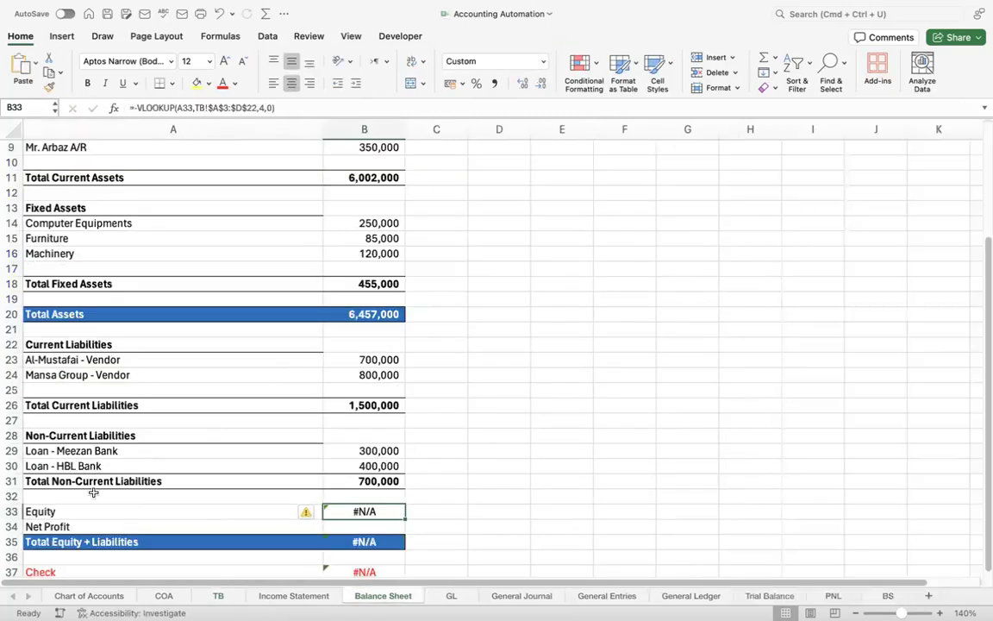
{"action": "left_click", "coordinate": [83, 511]}
{"action": "double_click", "coordinate": [65, 510]}
{"action": "left_click_drag", "start_coordinate": [65, 509], "coordinate": [13, 508]}
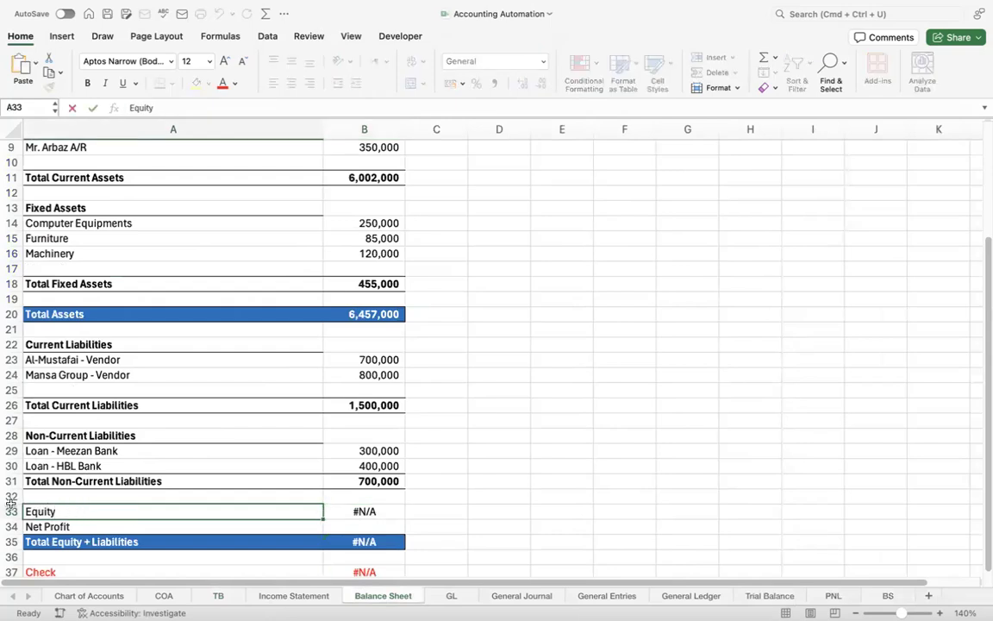
{"action": "left_click_drag", "start_coordinate": [164, 107], "coordinate": [125, 106]}
{"action": "type", "text": "Capital"}
{"action": "key", "text": "Return"}
Link the Net Profit amount in Balance Sheet B34 to Income Statement cell B19, and review the Check difference in B37
{"action": "key", "text": "Up"}
{"action": "key", "text": "Down"}
{"action": "key", "text": "Right"}
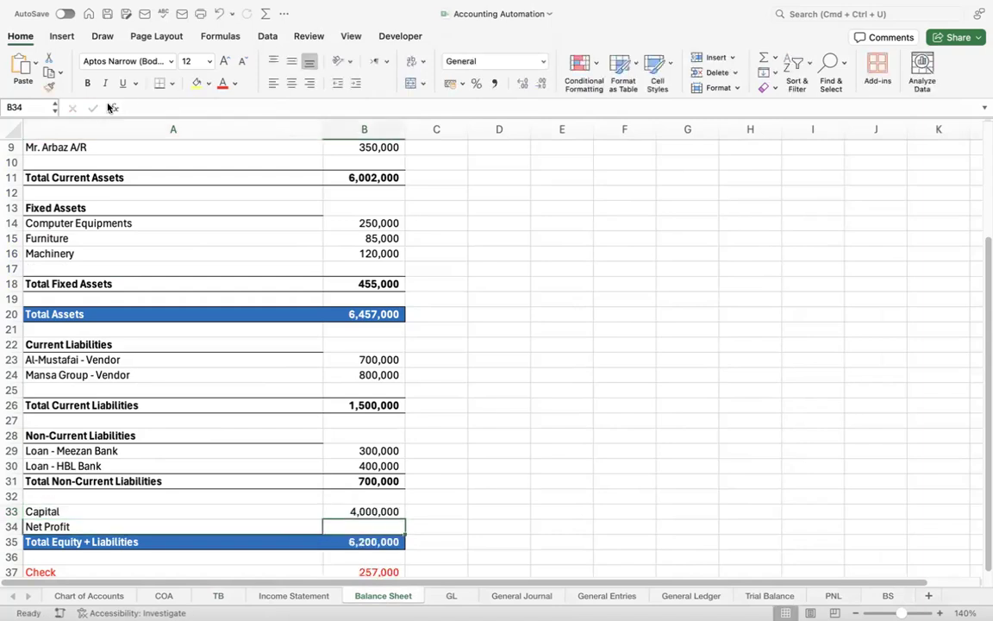
{"action": "type", "text": "="}
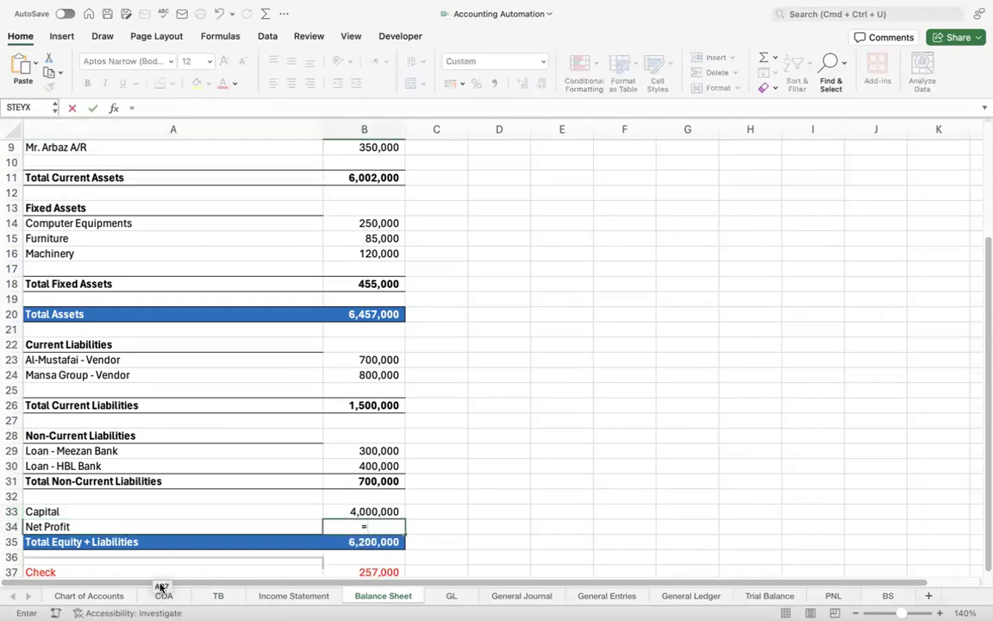
{"action": "left_click", "coordinate": [269, 596]}
{"action": "left_click", "coordinate": [274, 552]}
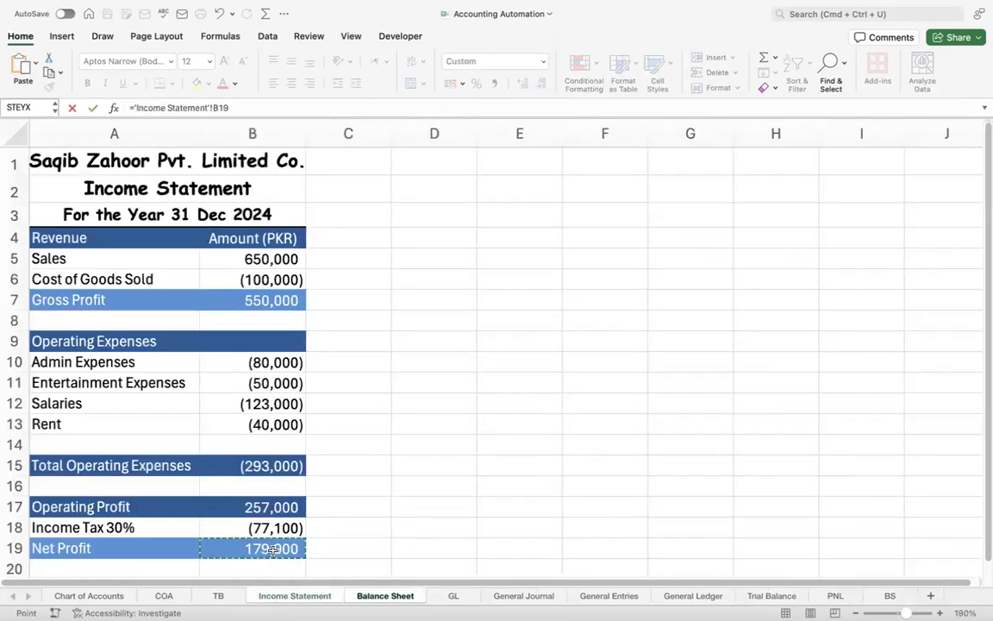
{"action": "key", "text": "Return"}
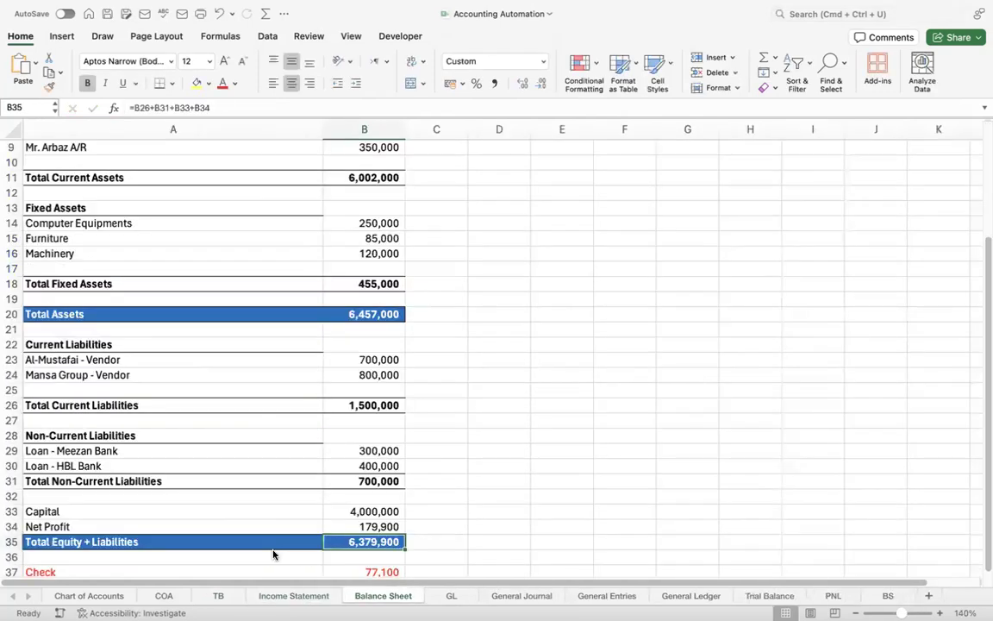
{"action": "key", "text": "Up"}
{"action": "key", "text": "Left"}
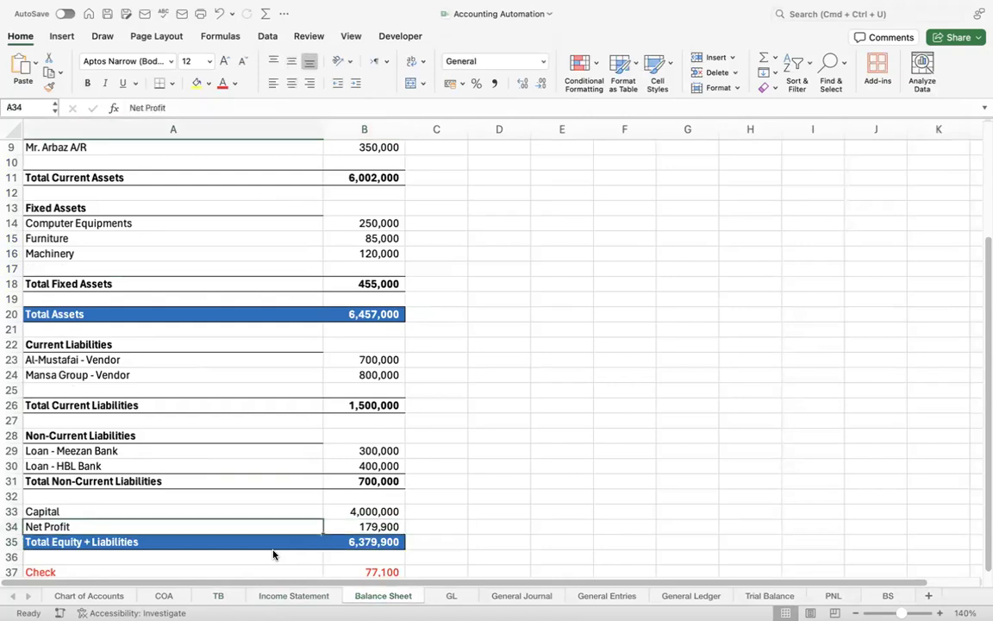
{"action": "key", "text": "Right"}
{"action": "key", "text": "Down"}
{"action": "key", "text": "Down"}
{"action": "key", "text": "Down"}
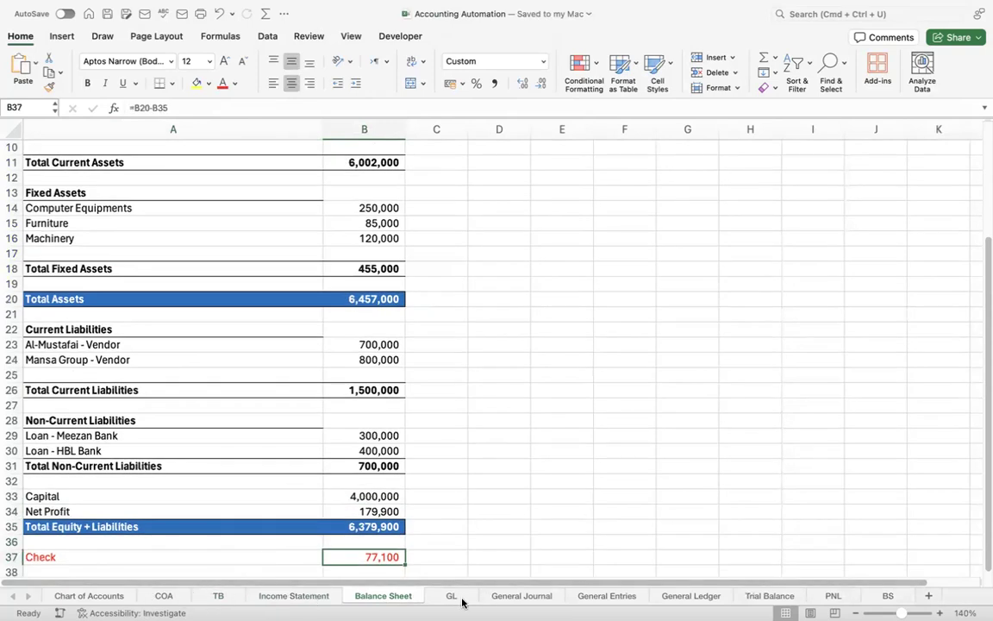
Add two rows for JV No. 17 at the end of the General Journal table, in A37 and A38
{"action": "left_click", "coordinate": [518, 595]}
{"action": "left_click", "coordinate": [382, 383]}
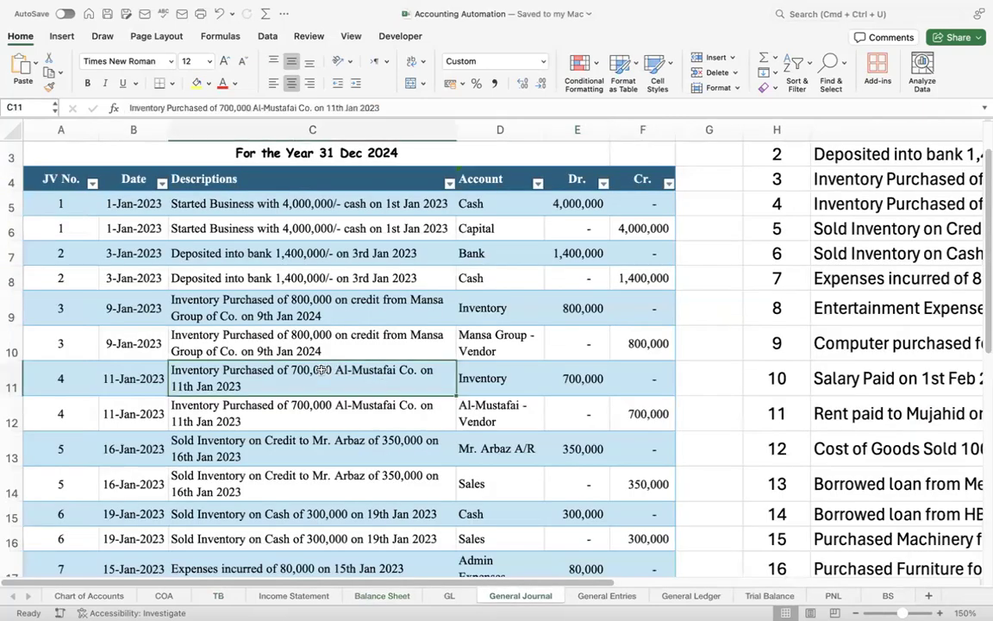
{"action": "key", "text": "ctrl+Down"}
{"action": "key", "text": "Down"}
{"action": "key", "text": "Down"}
{"action": "key", "text": "Down"}
{"action": "key", "text": "Down"}
{"action": "key", "text": "Up"}
{"action": "key", "text": "Up"}
{"action": "key", "text": "Up"}
{"action": "key", "text": "Left"}
{"action": "key", "text": "Left"}
{"action": "type", "text": "17"}
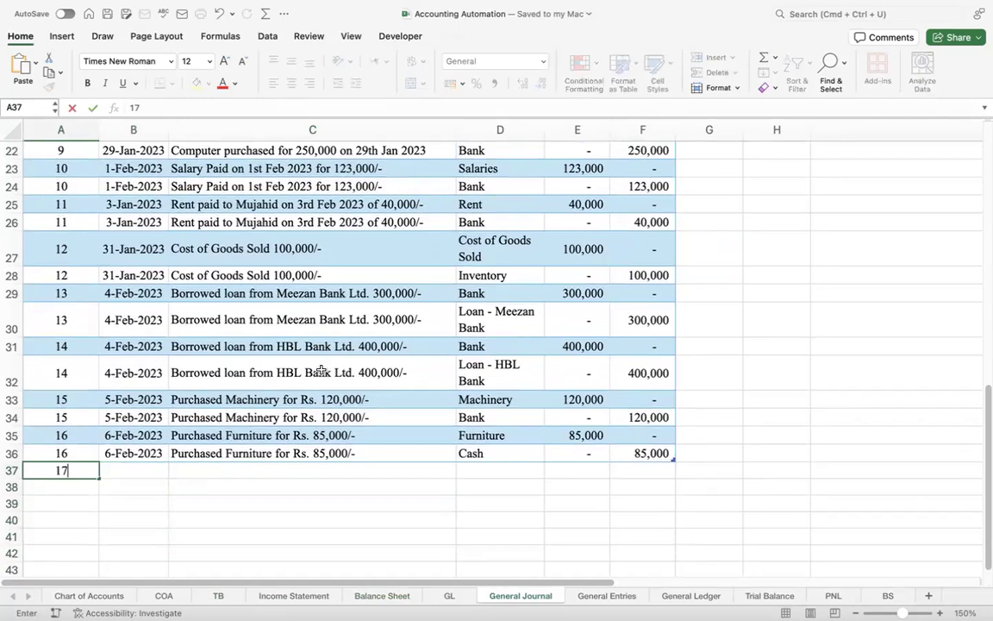
{"action": "key", "text": "Return"}
{"action": "type", "text": "17"}
{"action": "key", "text": "Up"}
Enter the date 28/2/23 in B37 for journal entry 17 and fill it down to B38
{"action": "key", "text": "Right"}
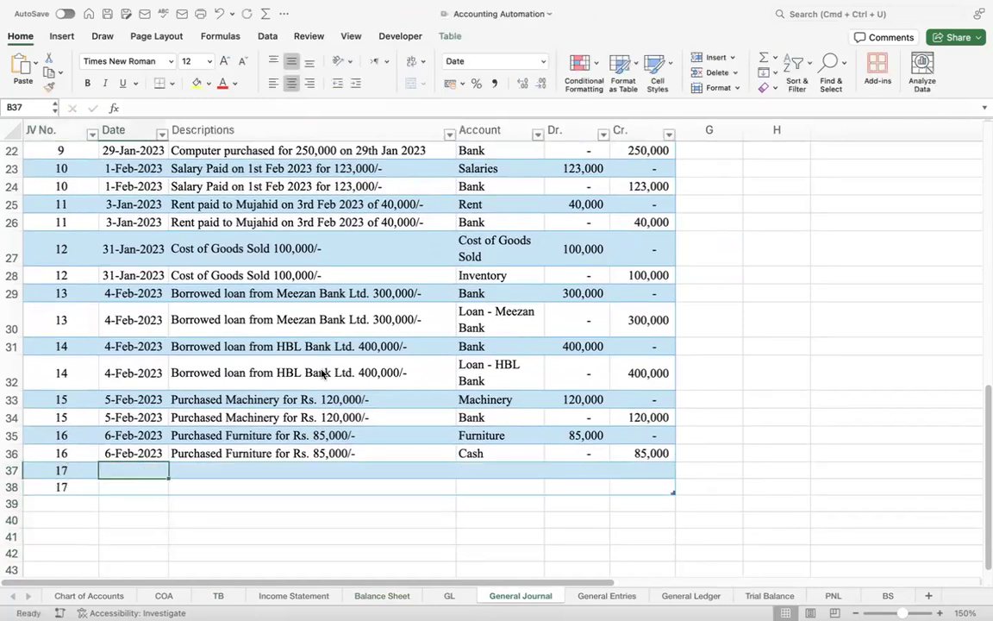
{"action": "key", "text": "Right"}
{"action": "key", "text": "Right"}
{"action": "key", "text": "Right"}
{"action": "key", "text": "Left"}
{"action": "key", "text": "Left"}
{"action": "key", "text": "Left"}
{"action": "type", "text": "2"}
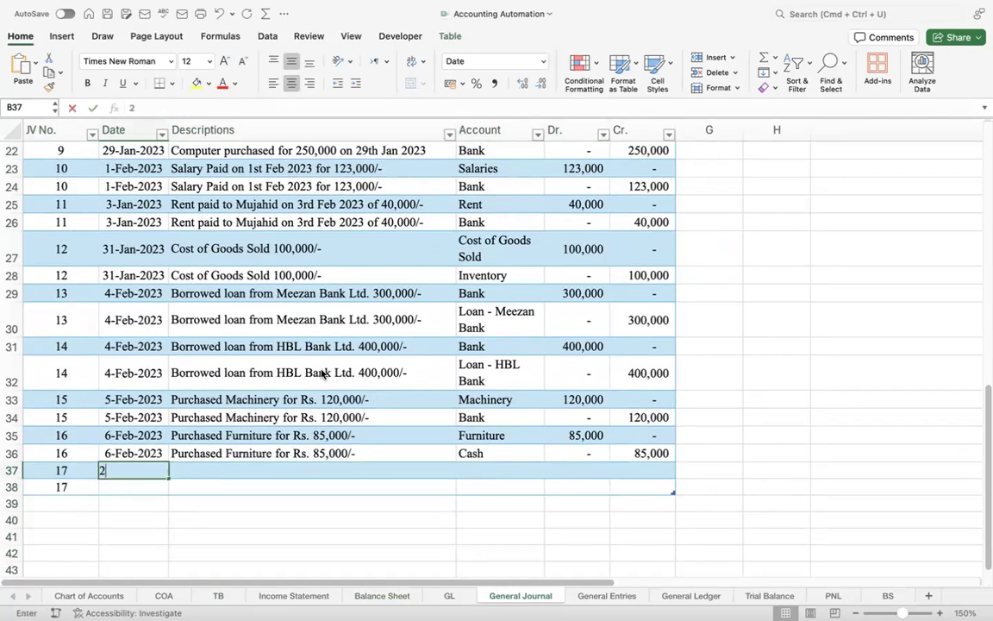
{"action": "type", "text": "8/2/"}
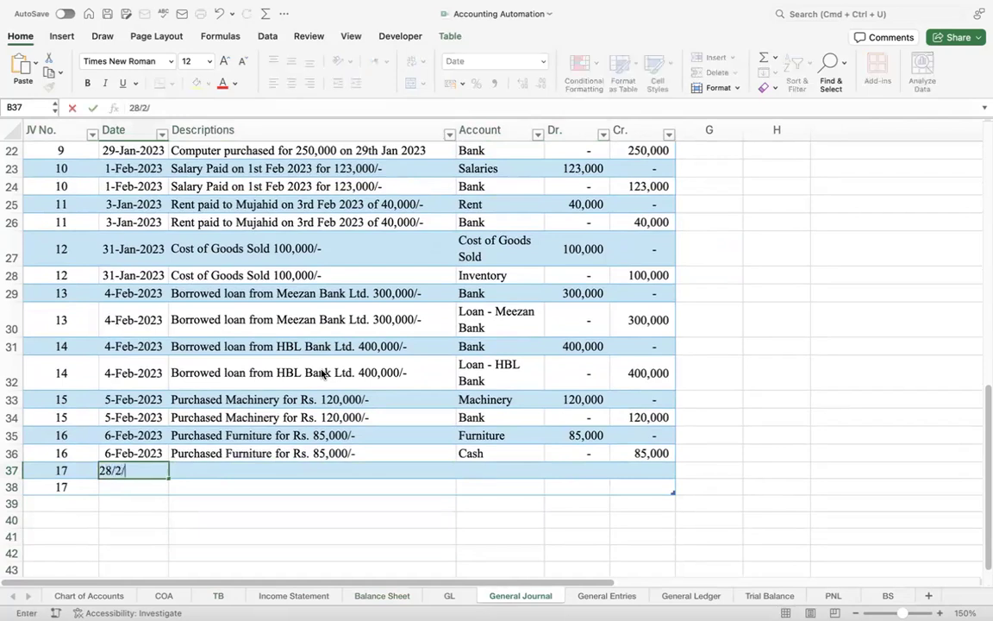
{"action": "type", "text": "23"}
{"action": "key", "text": "Return"}
{"action": "key", "text": "ctrl+d"}
Copy the transaction 17 text "Income Tax paid 30% Rs. 77,100/-" from General Journal cell I18
{"action": "key", "text": "Up"}
{"action": "key", "text": "Right"}
{"action": "key", "text": "Right"}
{"action": "key", "text": "Right"}
{"action": "key", "text": "Right"}
{"action": "key", "text": "Right"}
{"action": "key", "text": "Right"}
{"action": "key", "text": "Right"}
{"action": "key", "text": "ctrl+Up"}
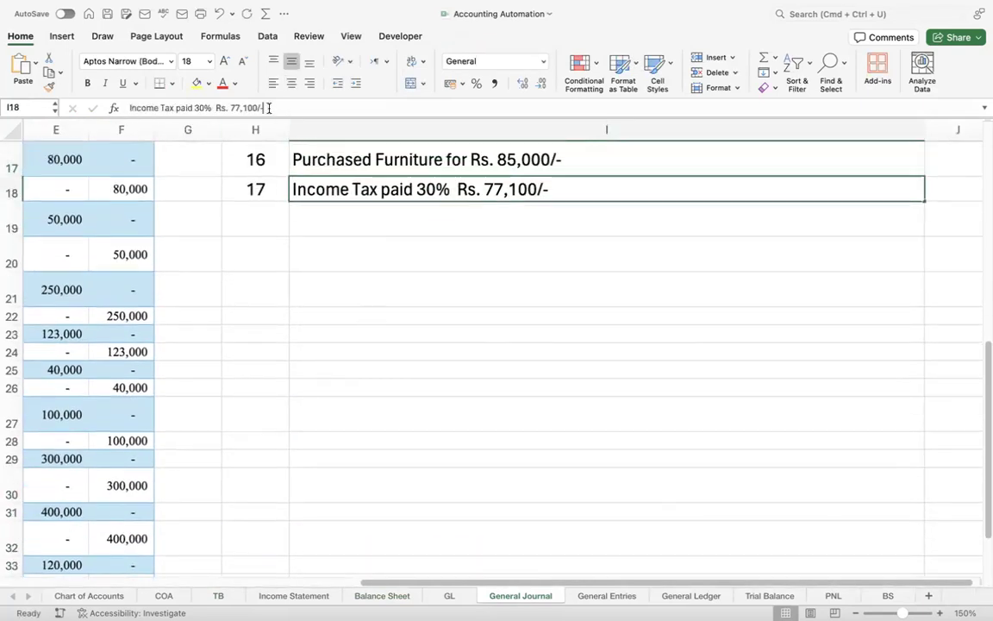
{"action": "left_click_drag", "start_coordinate": [268, 108], "coordinate": [44, 95]}
{"action": "key", "text": "super+c"}
{"action": "double_click", "coordinate": [185, 398]}
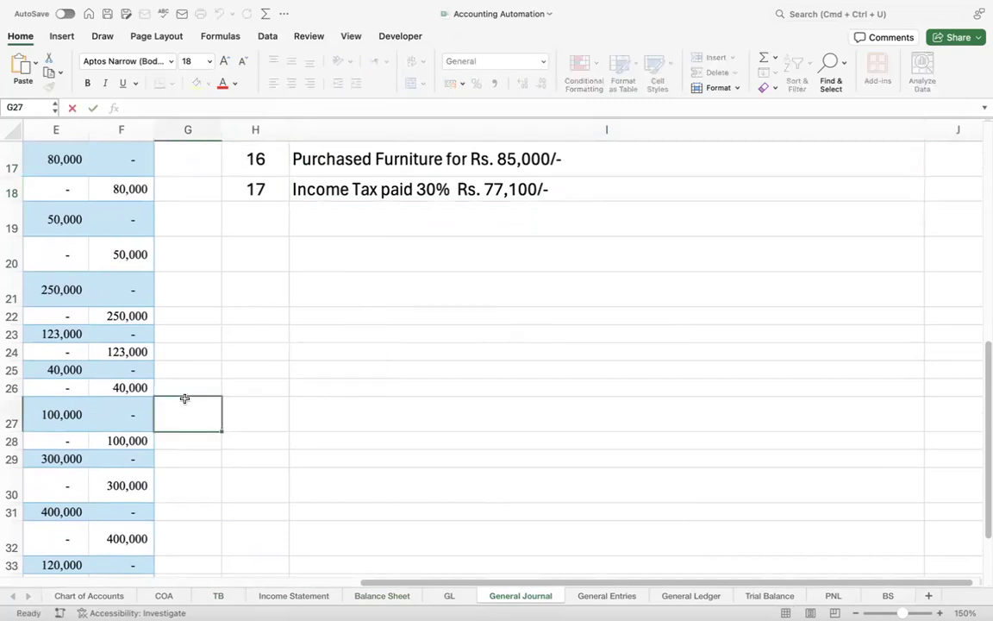
{"action": "key", "text": "Escape"}
Paste the copied income tax description into C37 of the journal table and fill it down to C38
{"action": "key", "text": "Left"}
{"action": "key", "text": "Left"}
{"action": "key", "text": "Left"}
{"action": "key", "text": "Left"}
{"action": "key", "text": "Left"}
{"action": "key", "text": "Right"}
{"action": "key", "text": "ctrl+Down"}
{"action": "key", "text": "Down"}
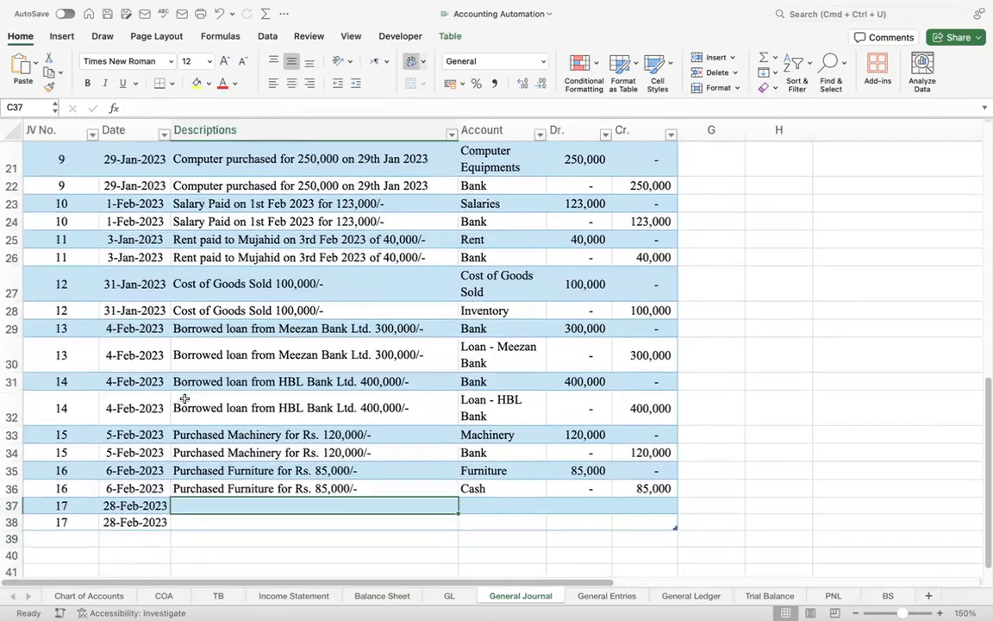
{"action": "left_click", "coordinate": [232, 107]}
{"action": "key", "text": "super+v"}
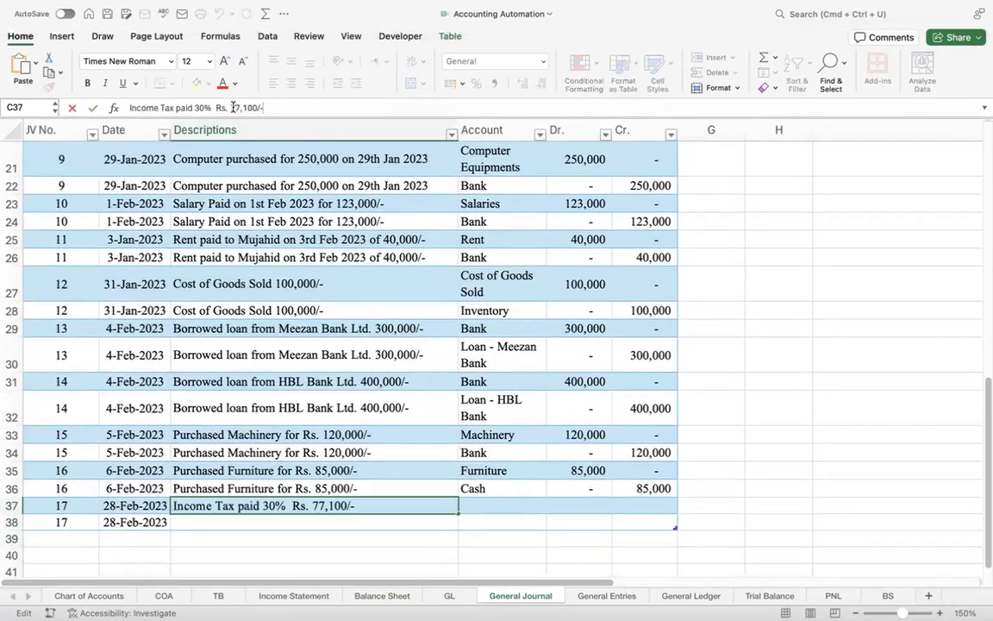
{"action": "key", "text": "Return"}
{"action": "key", "text": "ctrl+d"}
{"action": "key", "text": "Up"}
{"action": "key", "text": "Right"}
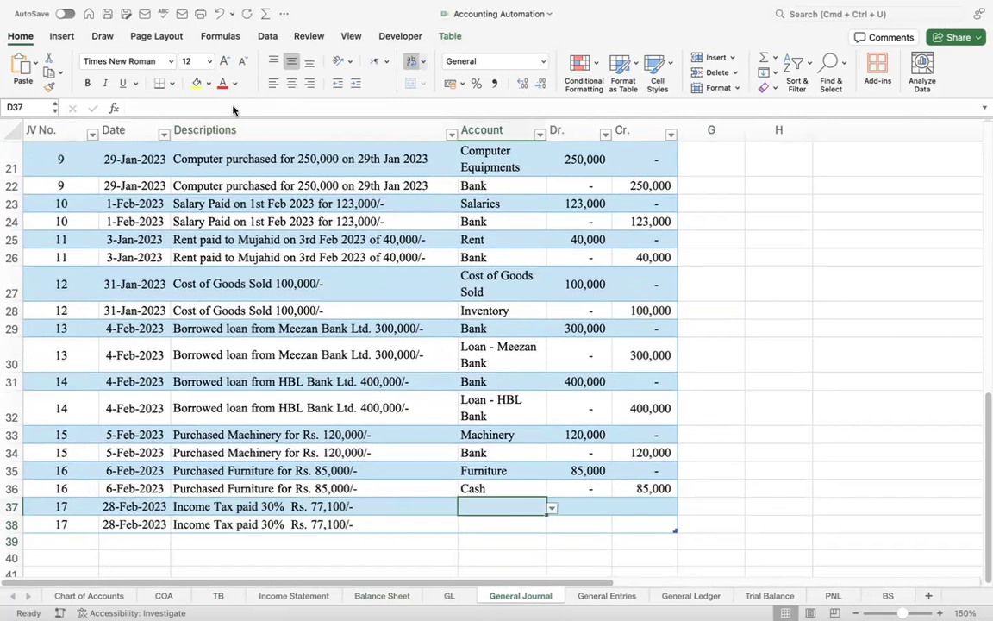
{"action": "type", "text": "T"}
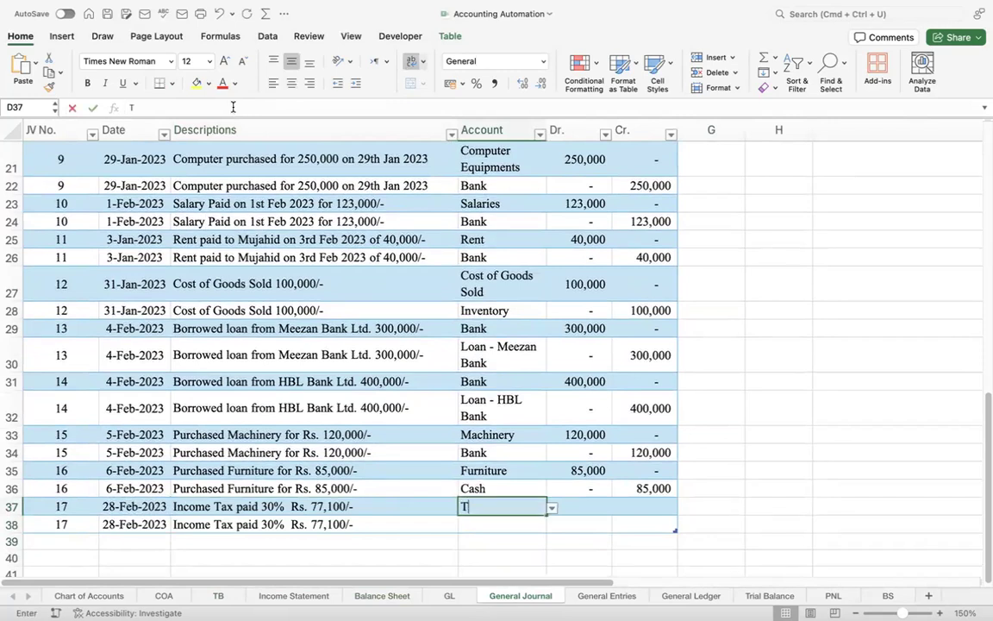
{"action": "key", "text": "BackSpace"}
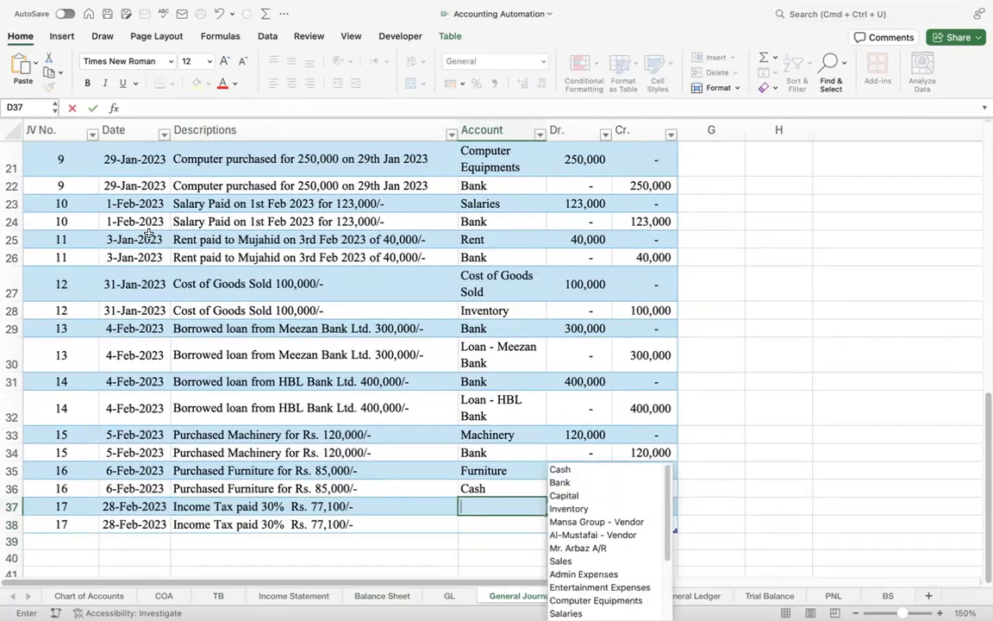
Add the account Income Tax Expense in COA cell D23, below Furniture
{"action": "left_click", "coordinate": [160, 597]}
{"action": "left_click", "coordinate": [531, 417]}
{"action": "key", "text": "Down"}
{"action": "key", "text": "Down"}
{"action": "key", "text": "Down"}
{"action": "key", "text": "Down"}
{"action": "key", "text": "Down"}
{"action": "key", "text": "Down"}
{"action": "key", "text": "Down"}
{"action": "key", "text": "Down"}
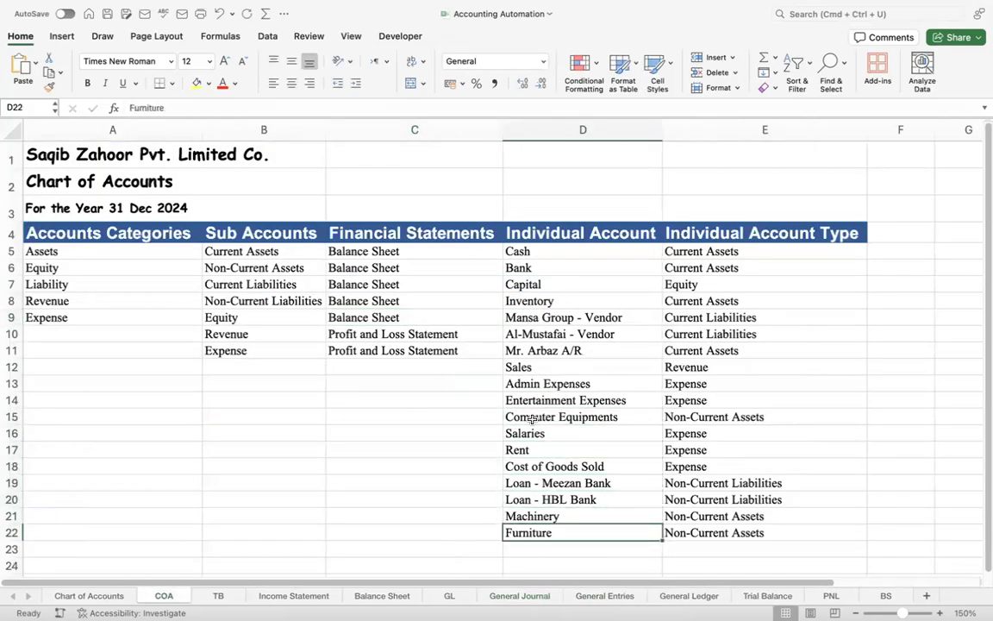
{"action": "type", "text": "I"}
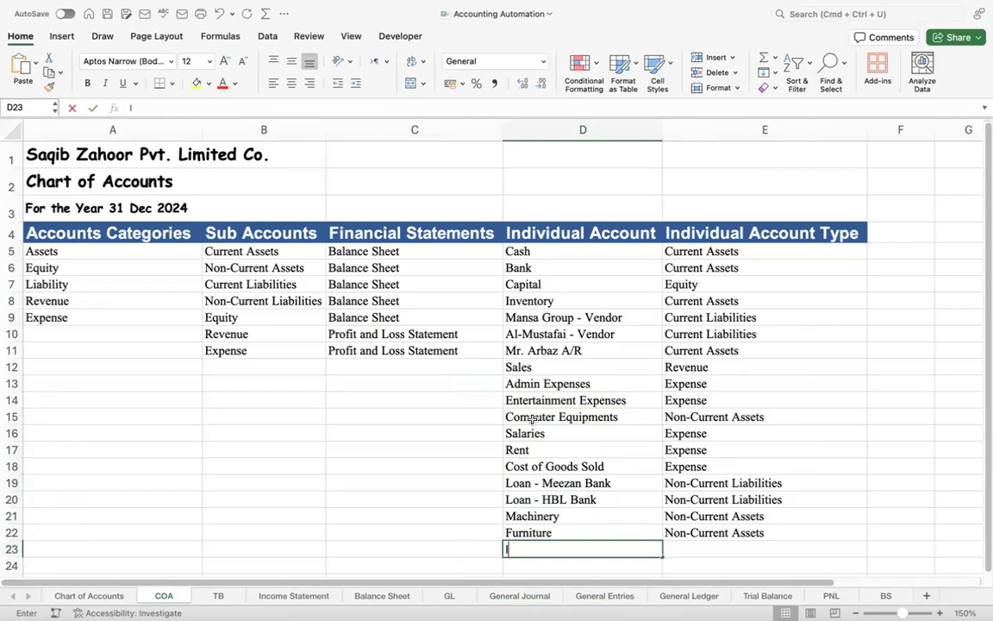
{"action": "type", "text": "ncome Tax"}
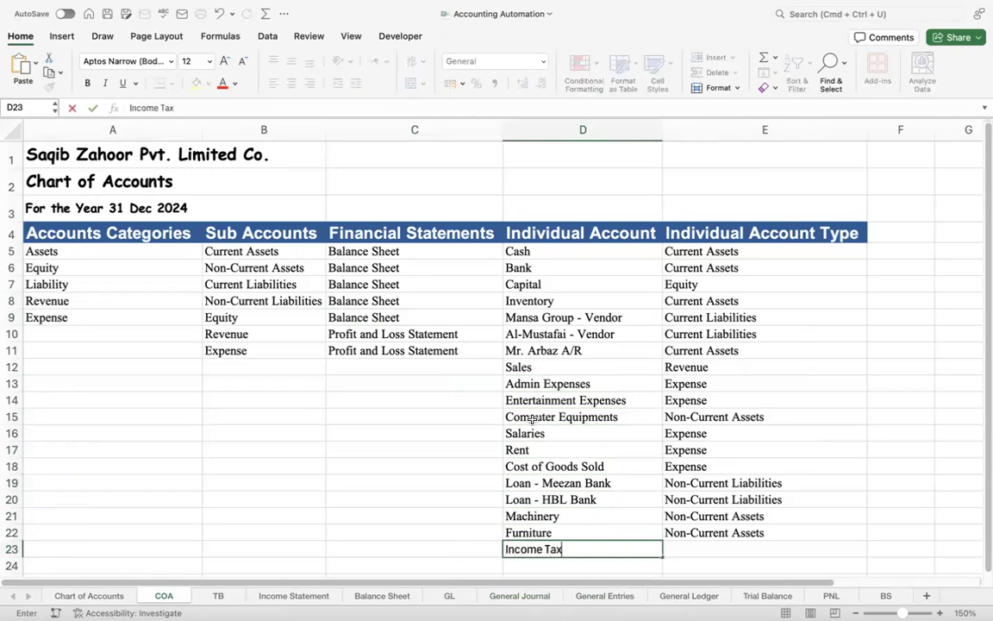
{"action": "type", "text": " Expense"}
{"action": "key", "text": "Return"}
Fill the account type Non-Current Assets down from E22 to E23 for Income Tax Expense
{"action": "key", "text": "Up"}
{"action": "key", "text": "Right"}
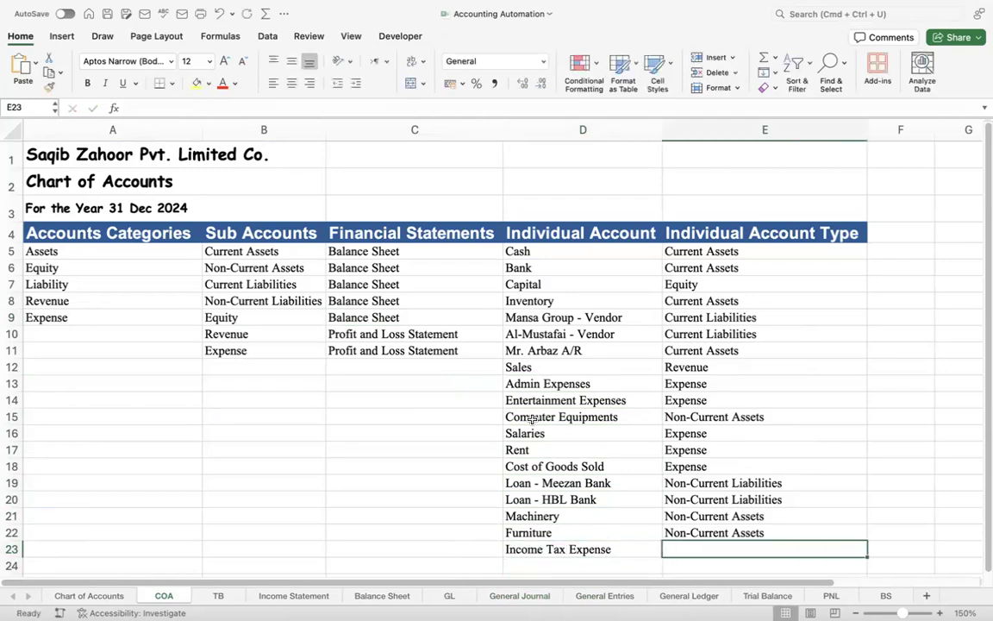
{"action": "key", "text": "ctrl+d"}
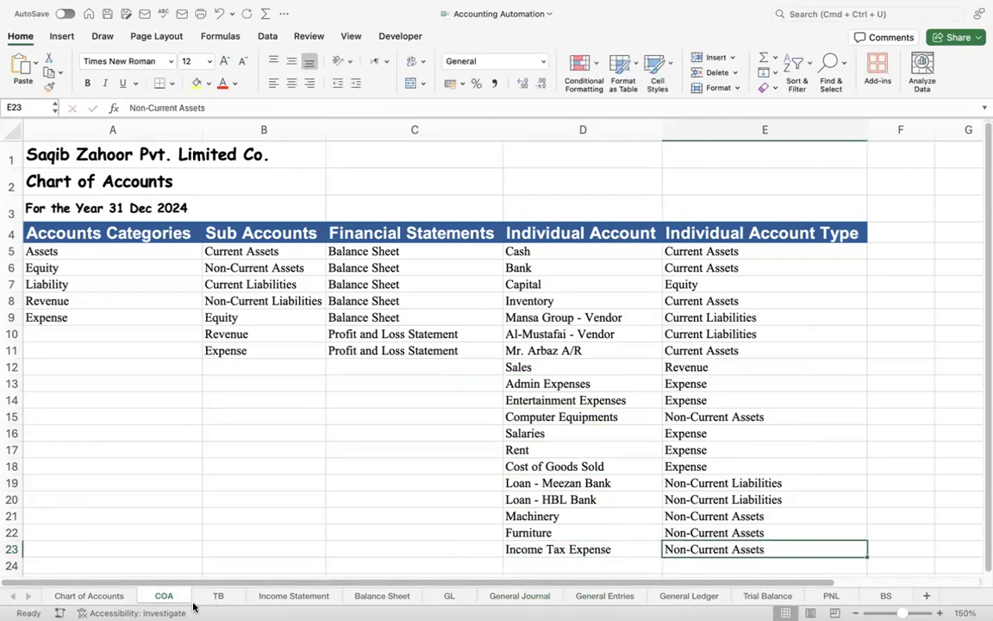
Move the General Journal sheet directly after COA, and view the Income Statement for the tax amount
{"action": "left_click", "coordinate": [284, 597]}
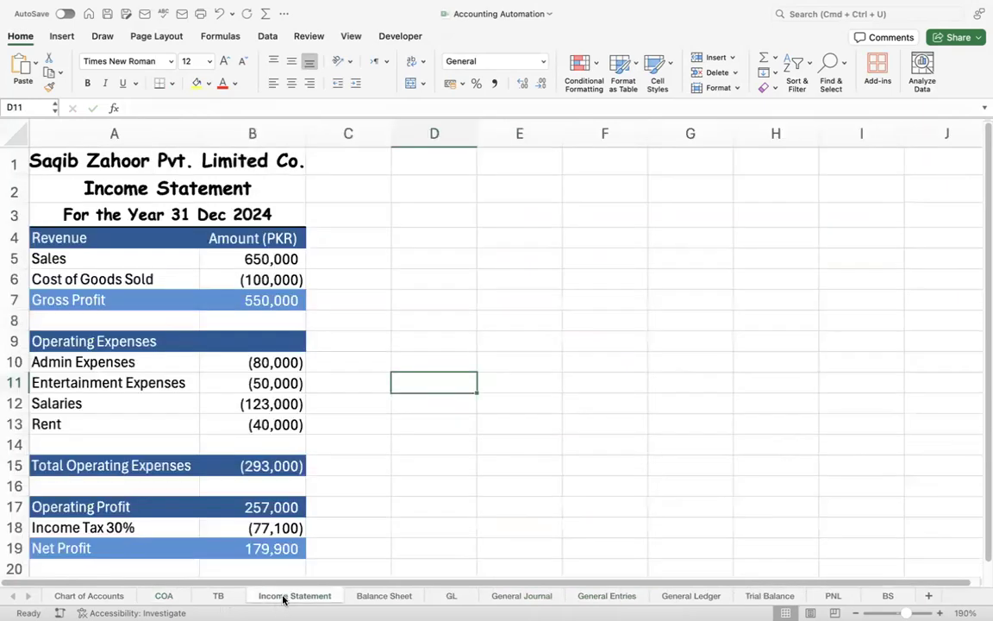
{"action": "left_click", "coordinate": [520, 595]}
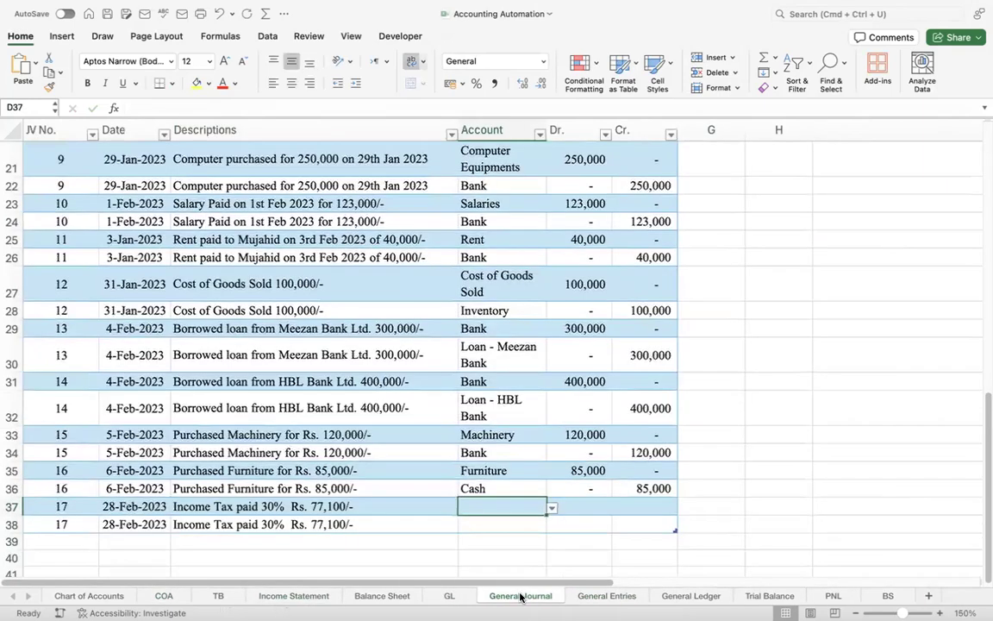
{"action": "left_click_drag", "start_coordinate": [230, 585], "coordinate": [197, 599]}
{"action": "mouse_move", "coordinate": [395, 597]}
{"action": "left_mouse_down"}
{"action": "mouse_move", "coordinate": [312, 594]}
{"action": "mouse_move", "coordinate": [395, 603]}
{"action": "left_mouse_up"}
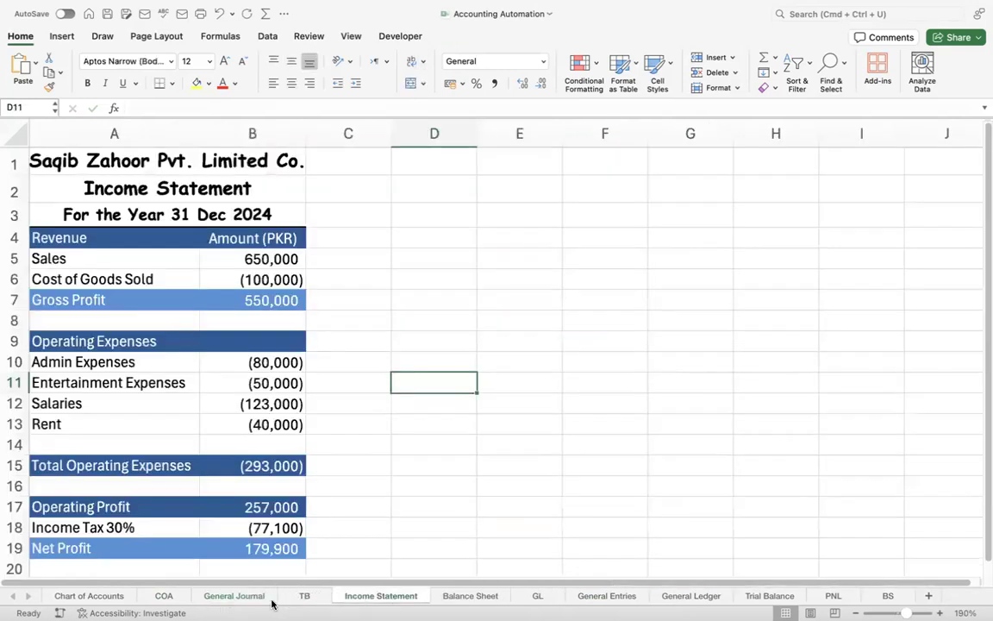
Set the account in General Journal cell D37 to Income Tax Expense
{"action": "left_click", "coordinate": [233, 600]}
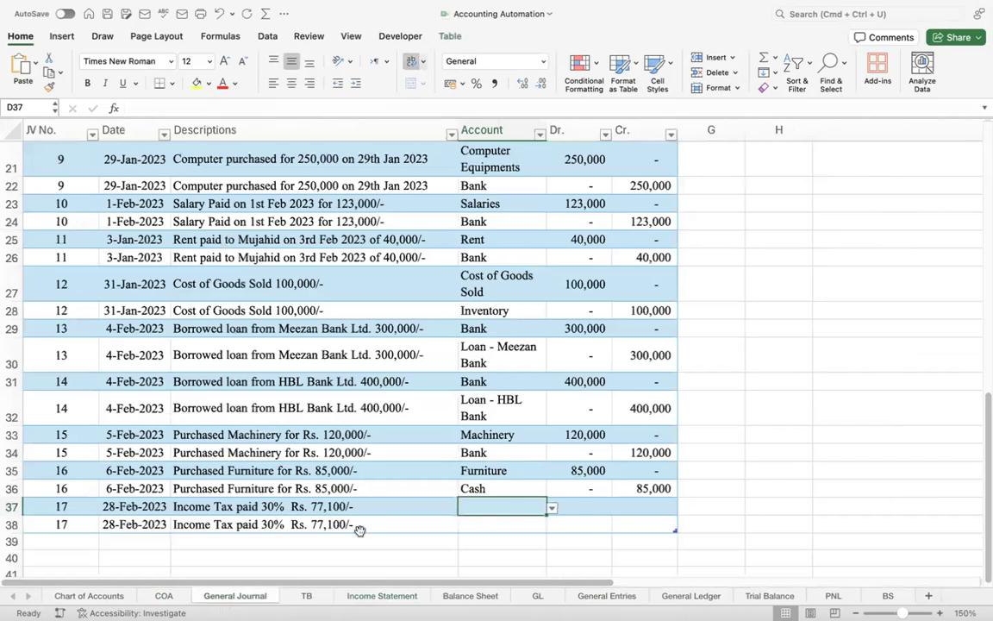
{"action": "type", "text": "Inc"}
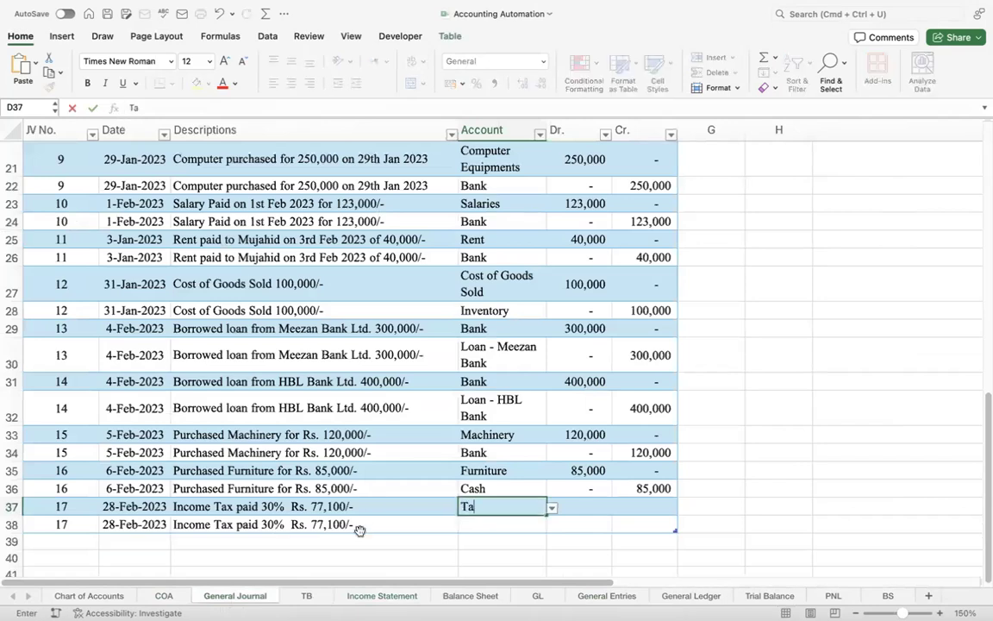
{"action": "key", "text": "Return"}
{"action": "key", "text": "Tab"}
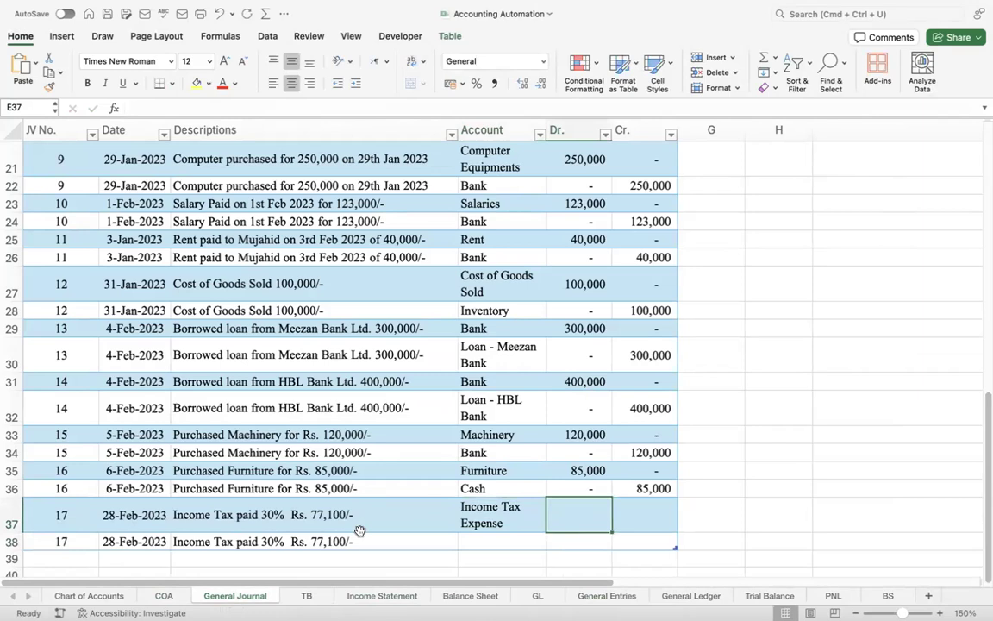
Enter a debit of 77100 in E37 and a credit of 0 in F37 for Income Tax Expense
{"action": "key", "text": "Right"}
{"action": "key", "text": "Right"}
{"action": "key", "text": "Left"}
{"action": "key", "text": "Left"}
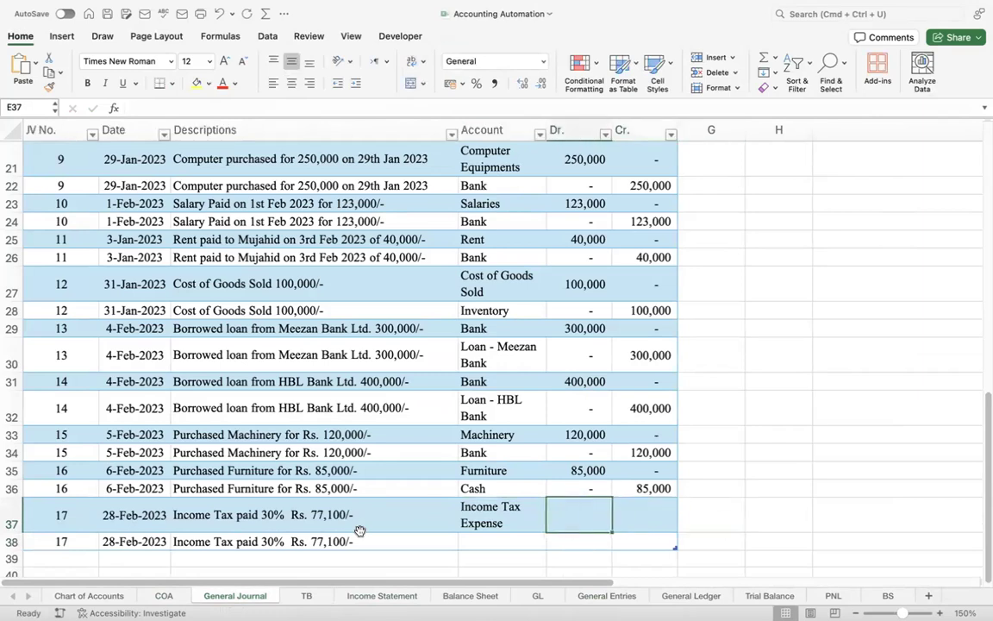
{"action": "type", "text": "7710"}
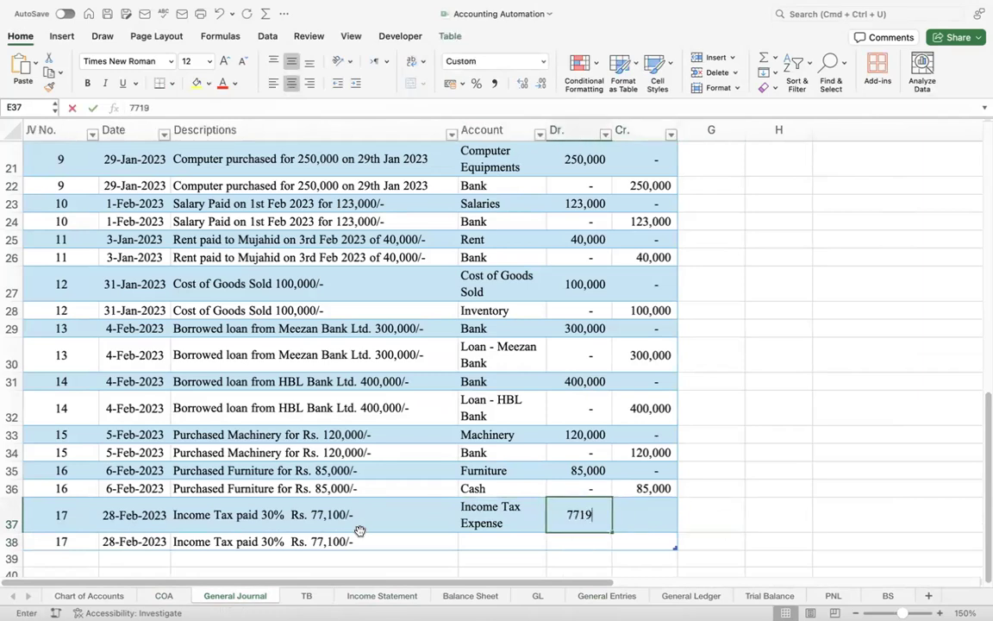
{"action": "key", "text": "BackSpace"}
{"action": "type", "text": "00"}
{"action": "key", "text": "Return"}
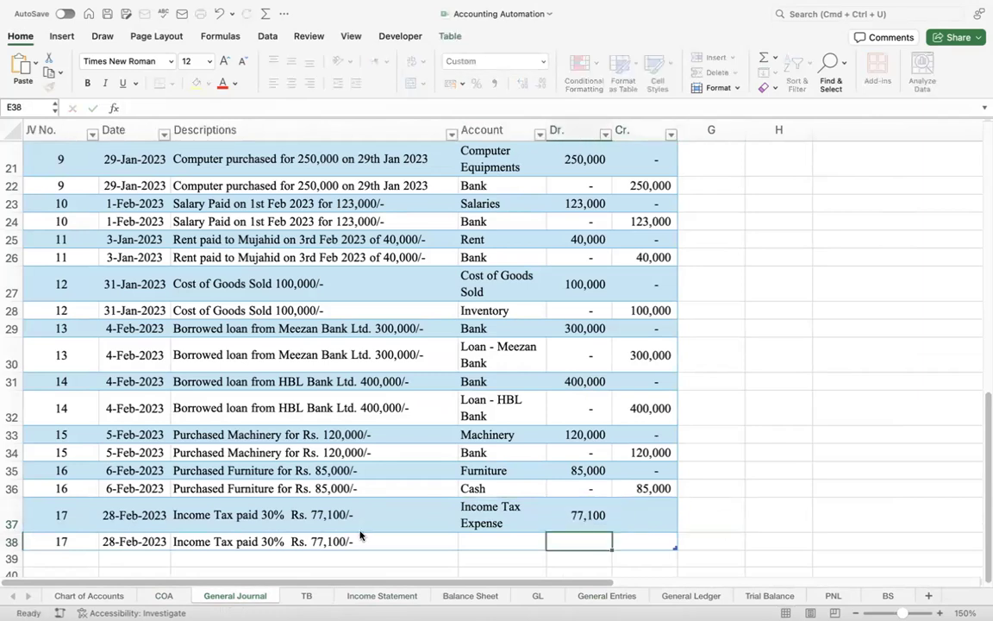
{"action": "key", "text": "Up"}
{"action": "key", "text": "Right"}
{"action": "type", "text": "0"}
{"action": "key", "text": "Return"}
Complete journal row 38 with credit 77100, debit 0 and account Bank, and save the workbook
{"action": "type", "text": "77100"}
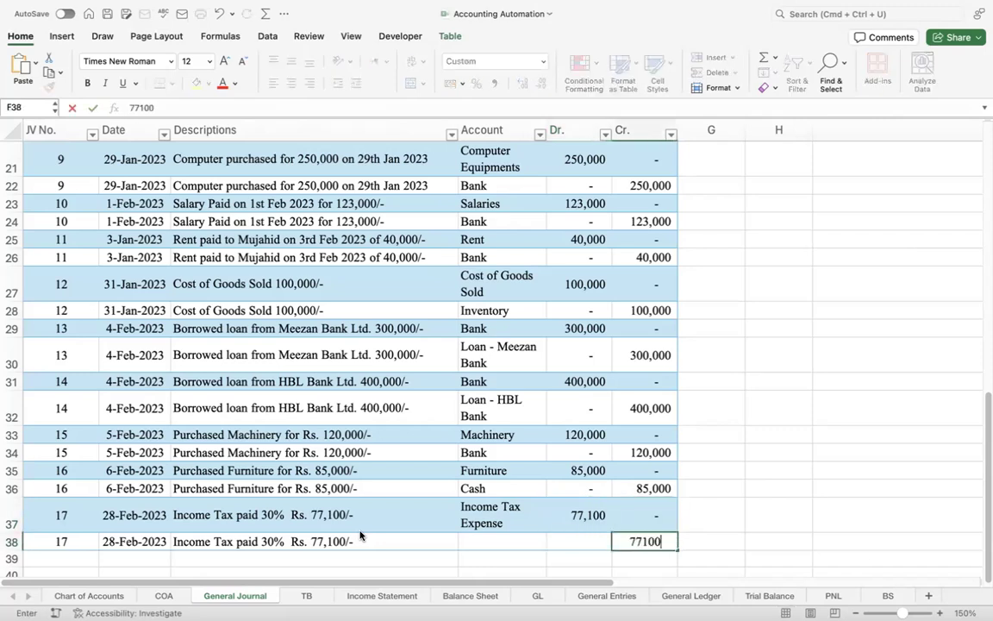
{"action": "key", "text": "Left"}
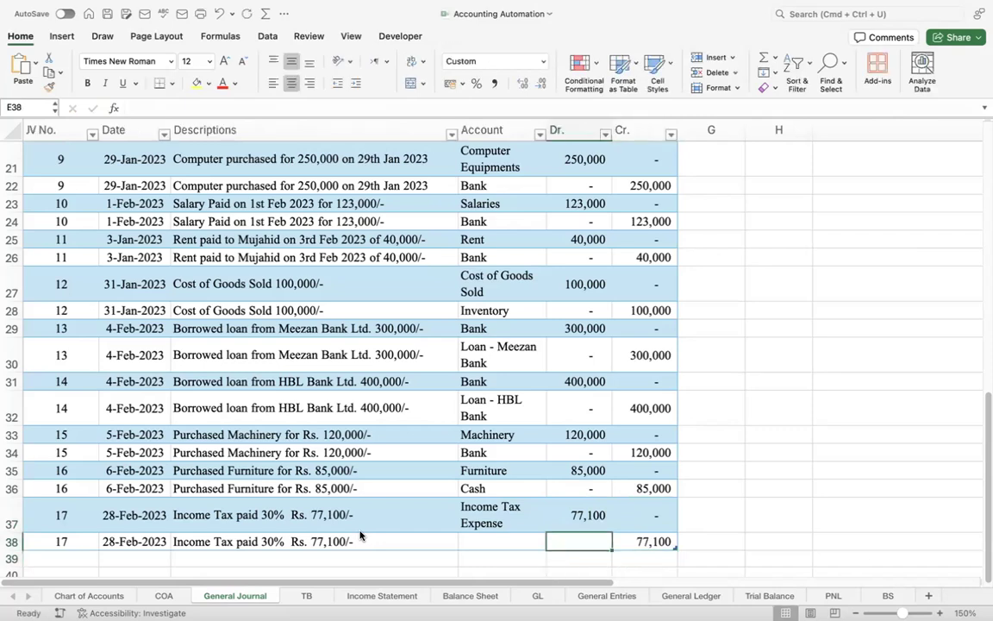
{"action": "type", "text": "0"}
{"action": "key", "text": "Left"}
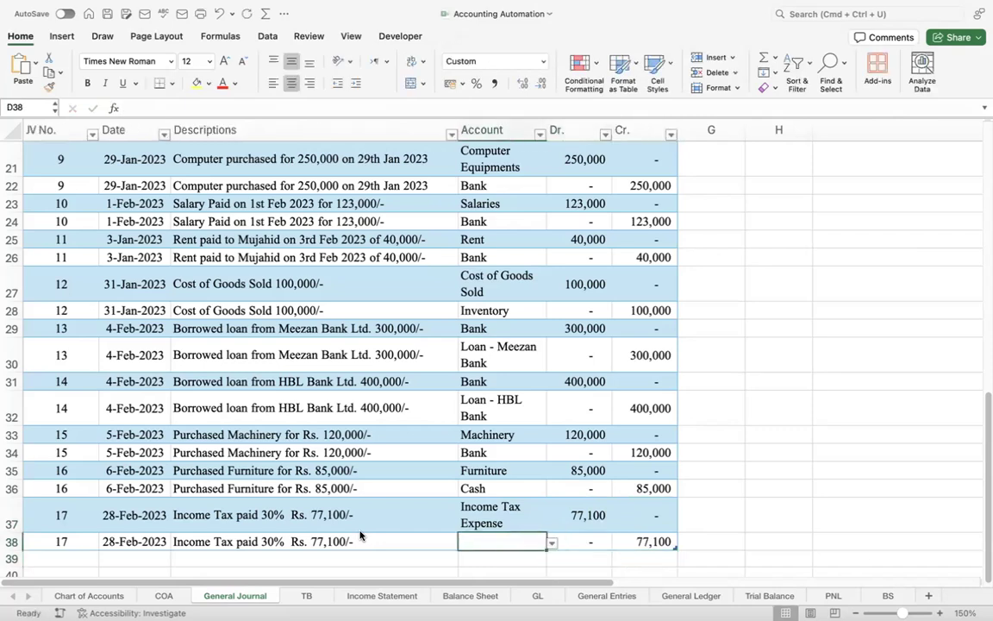
{"action": "type", "text": "Ba"}
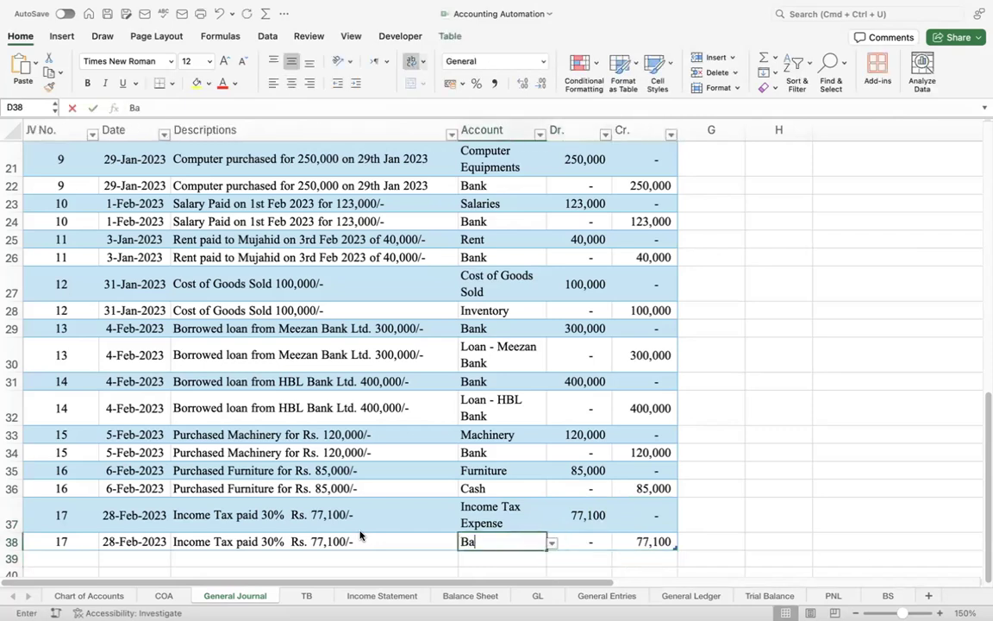
{"action": "key", "text": "Return"}
{"action": "key", "text": "super+s"}
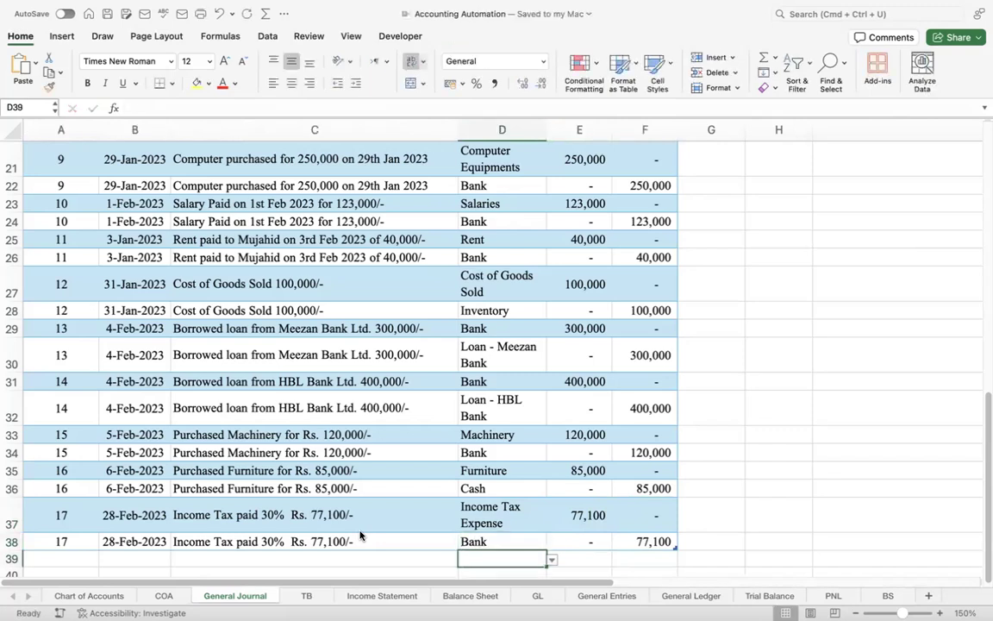
Refresh the Trial Balance pivot table on the TB sheet to include the income tax entry
{"action": "key", "text": "Right"}
{"action": "key", "text": "Down"}
{"action": "key", "text": "Down"}
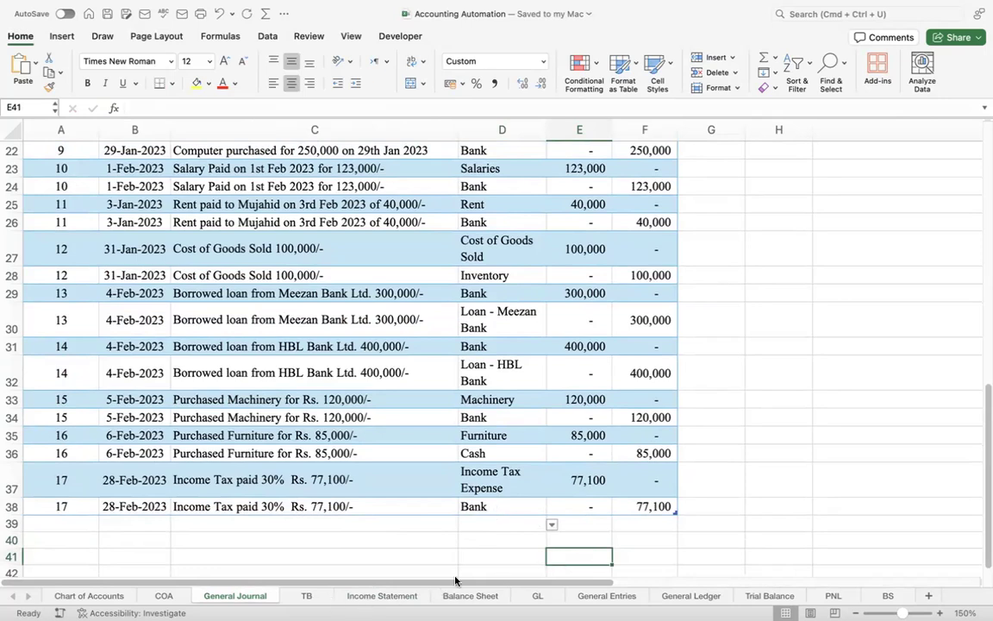
{"action": "left_click", "coordinate": [307, 595]}
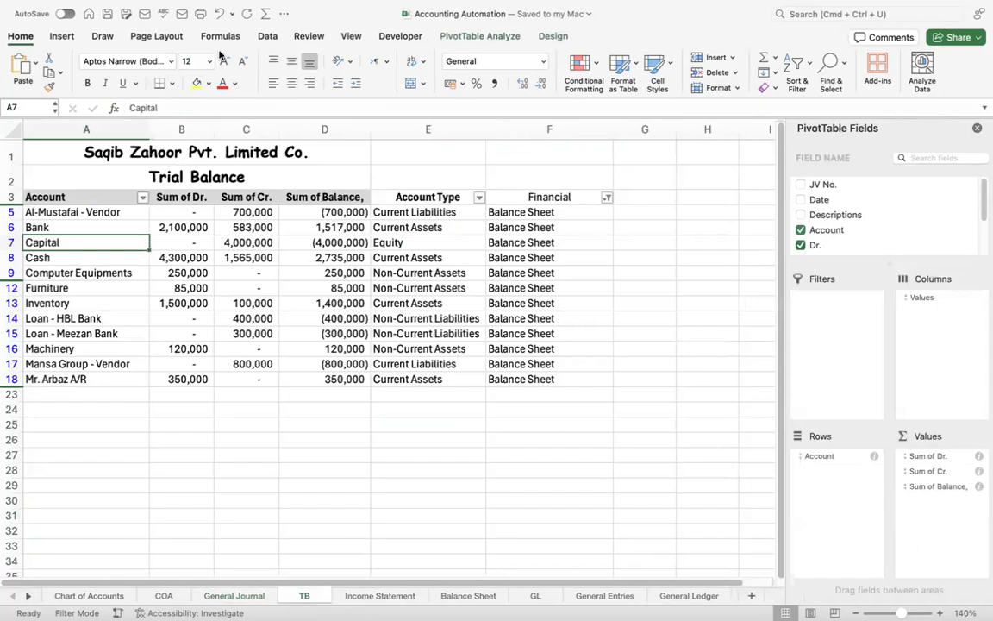
{"action": "left_click", "coordinate": [268, 37]}
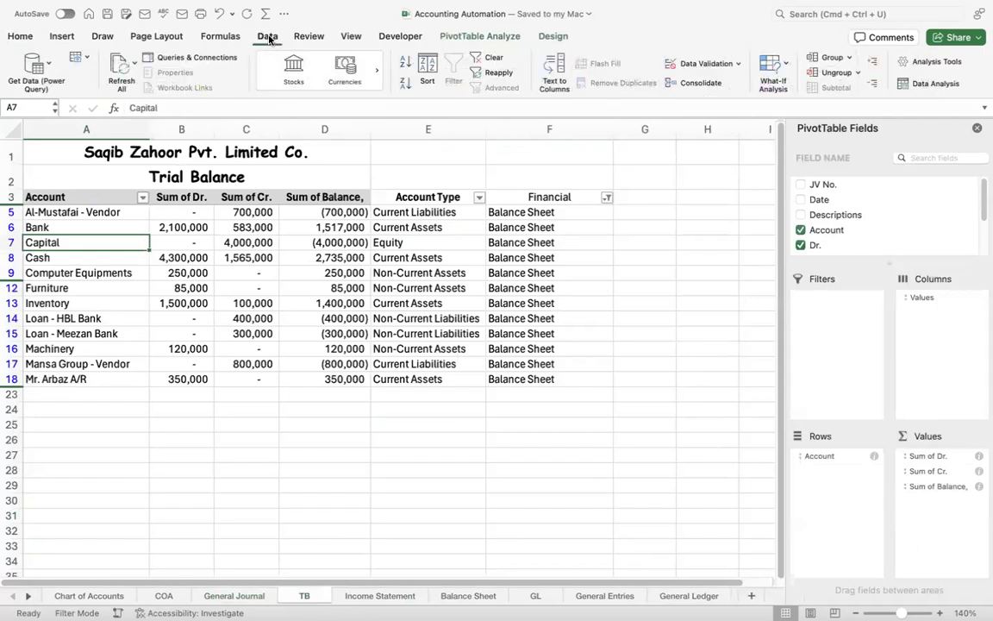
{"action": "left_click", "coordinate": [133, 63]}
{"action": "left_click", "coordinate": [145, 85]}
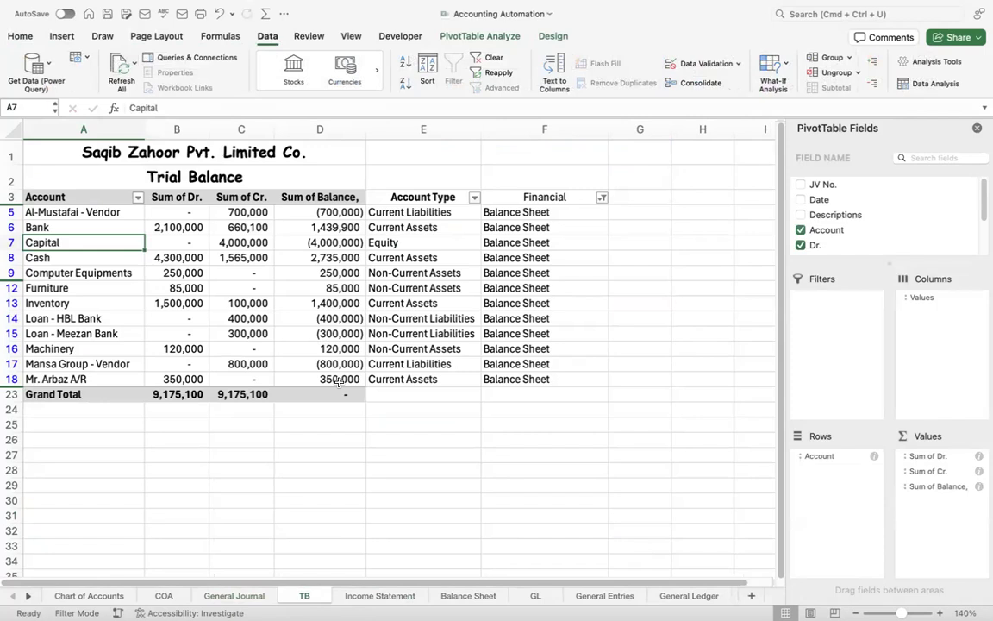
Examine the Check difference in Balance Sheet B37 and the Total Equity + Liabilities formula in B35
{"action": "left_click", "coordinate": [402, 499]}
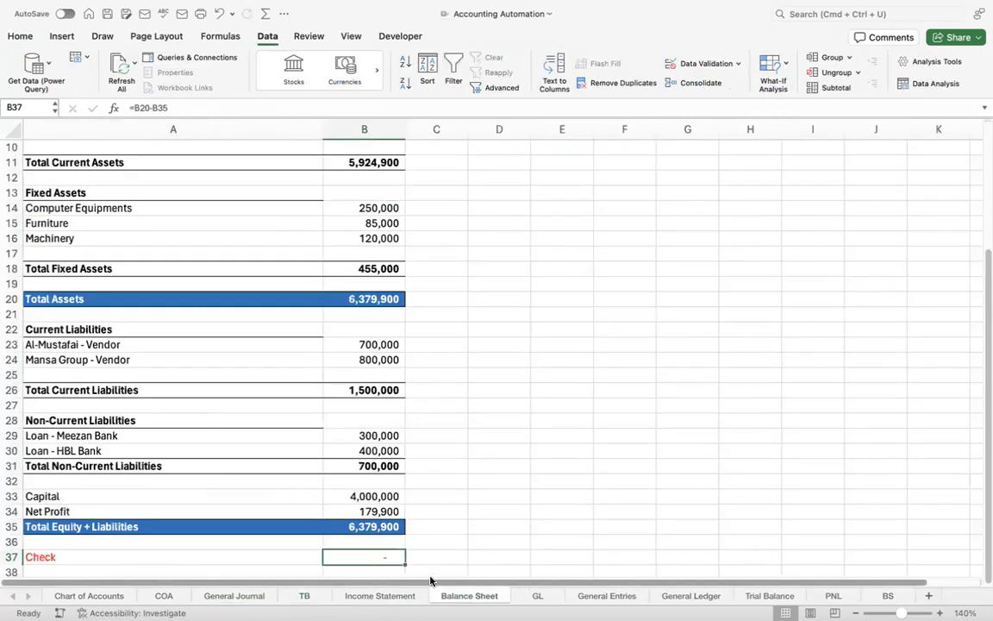
{"action": "scroll", "coordinate": [386, 550], "scroll_direction": "down", "scroll_amount": 2}
{"action": "left_click", "coordinate": [386, 552]}
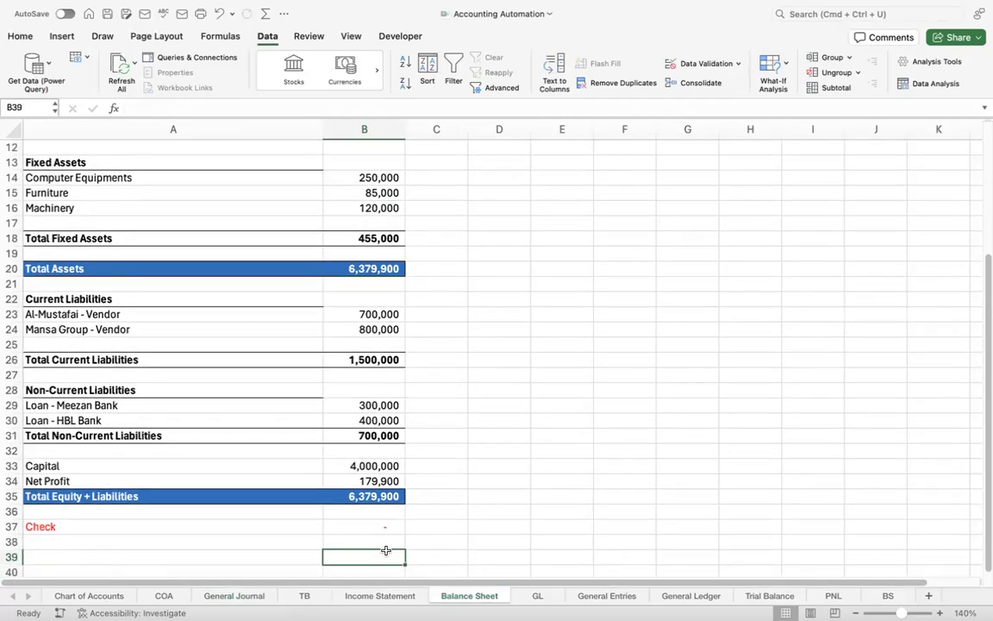
{"action": "left_click", "coordinate": [378, 518]}
{"action": "key", "text": "Up"}
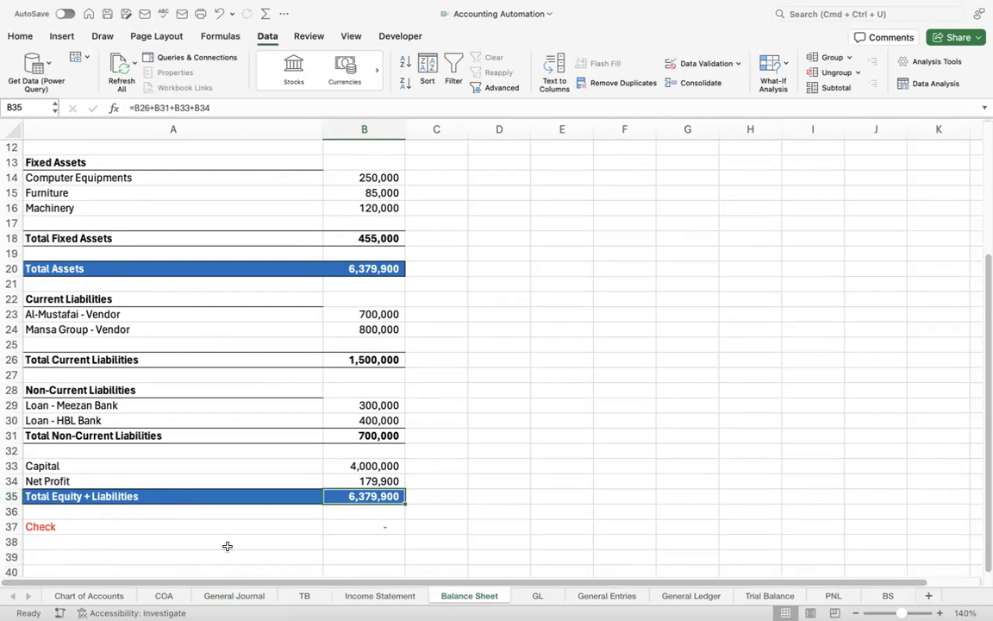
{"action": "left_click", "coordinate": [443, 466]}
{"action": "key", "text": "super+Up"}
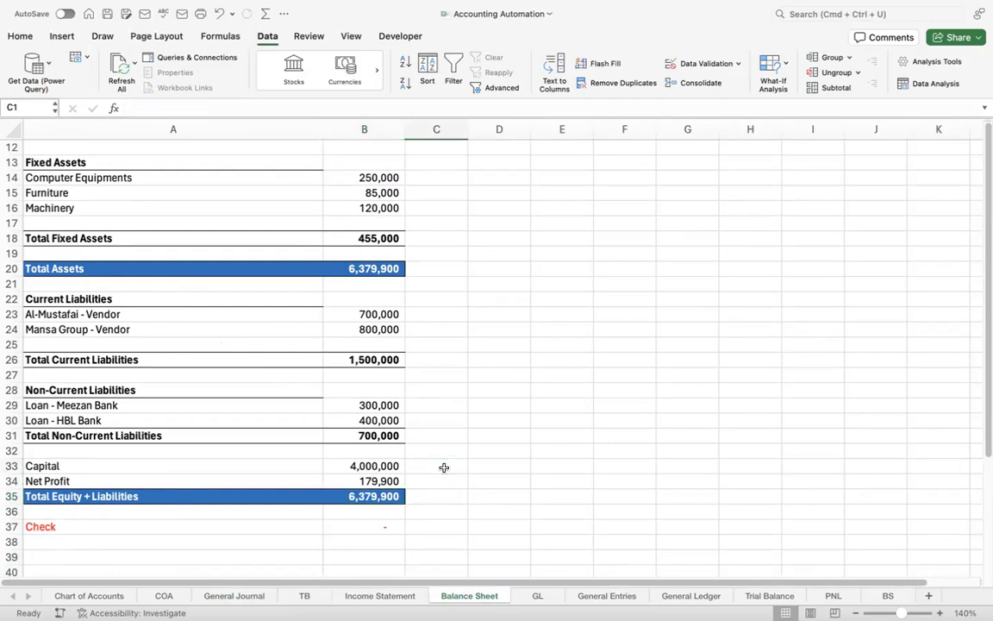
Review the Income Tax Expense account on the COA sheet and its journal entry on the General Journal sheet
{"action": "left_click", "coordinate": [177, 597]}
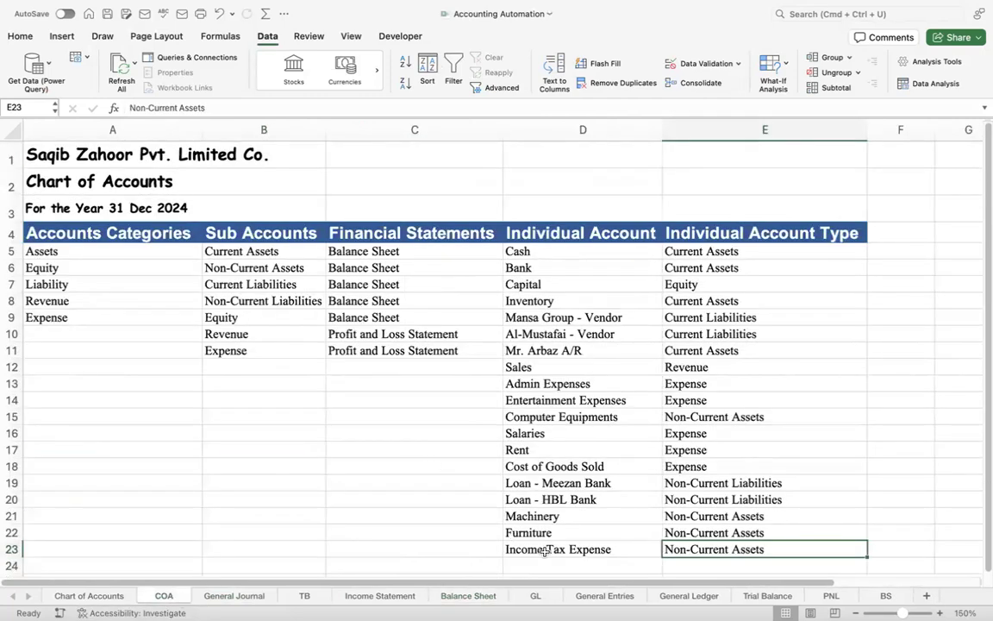
{"action": "left_click", "coordinate": [246, 596]}
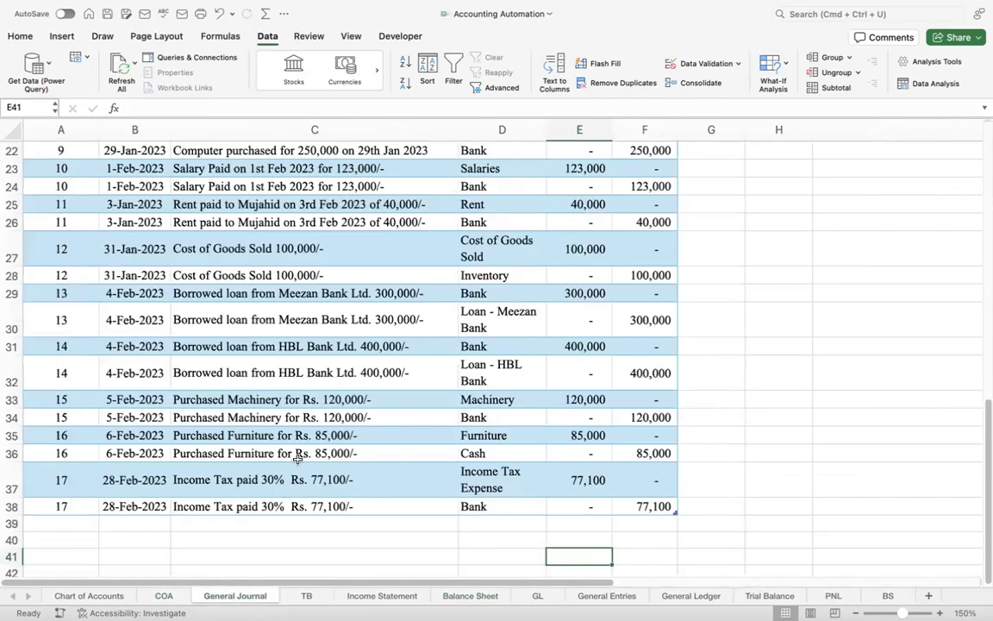
{"action": "left_click", "coordinate": [163, 596]}
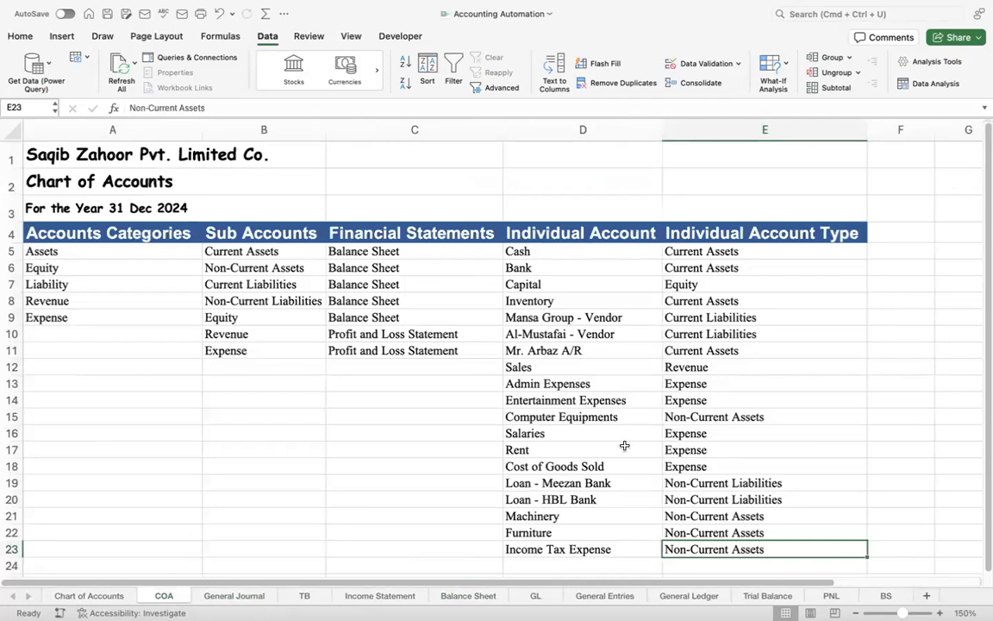
{"action": "left_click", "coordinate": [248, 596]}
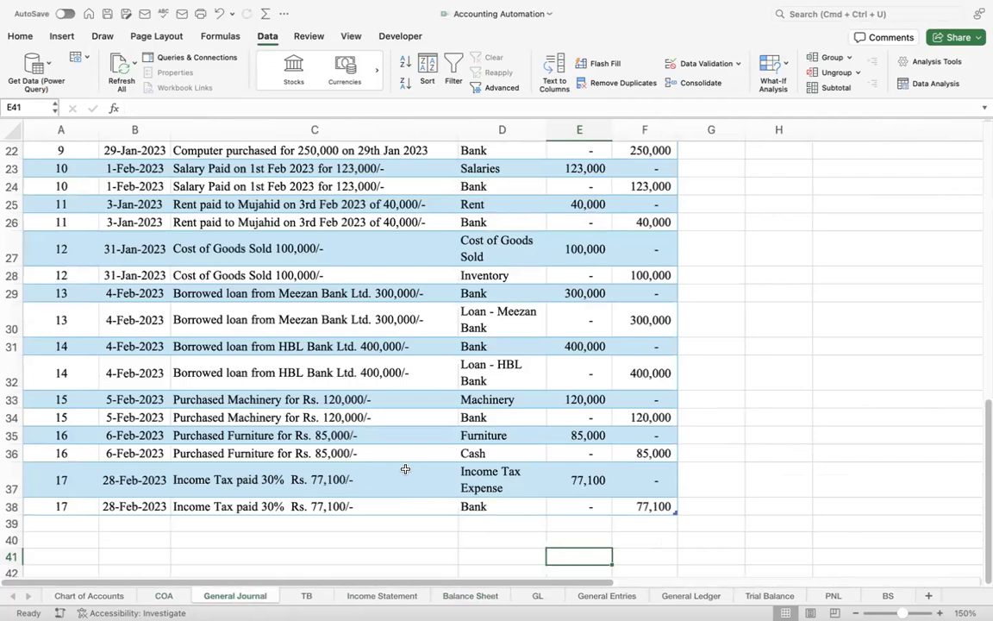
Refresh all workbook data and move the GL sheet between General Journal and TB
{"action": "left_click", "coordinate": [133, 64]}
{"action": "left_click", "coordinate": [138, 82]}
{"action": "left_click", "coordinate": [535, 596]}
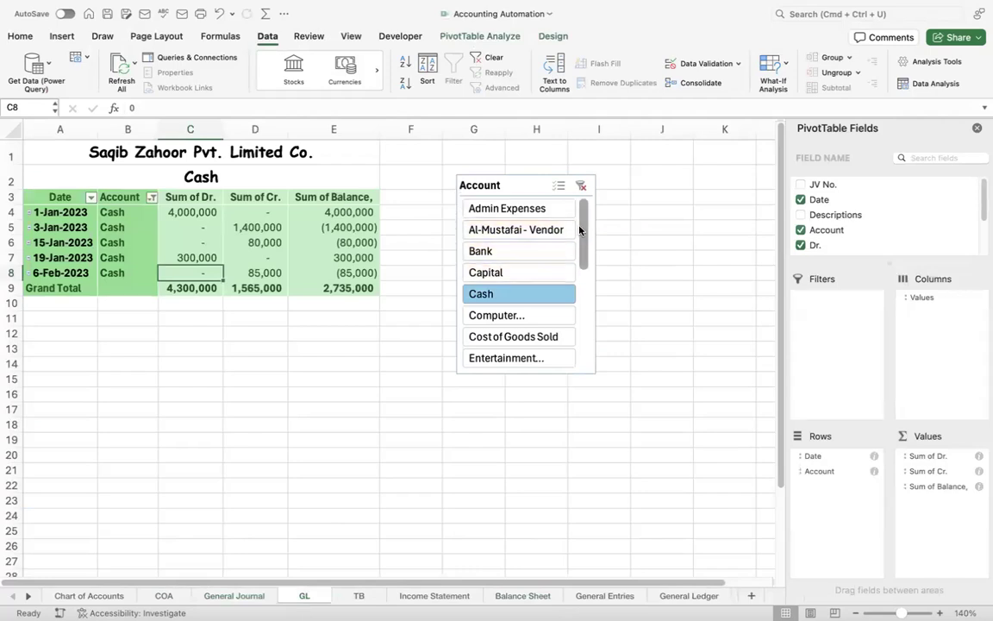
Filter the GL pivot table to the Income Tax Expense account and widen column A to fit the date
{"action": "left_click_drag", "start_coordinate": [580, 232], "coordinate": [581, 310]}
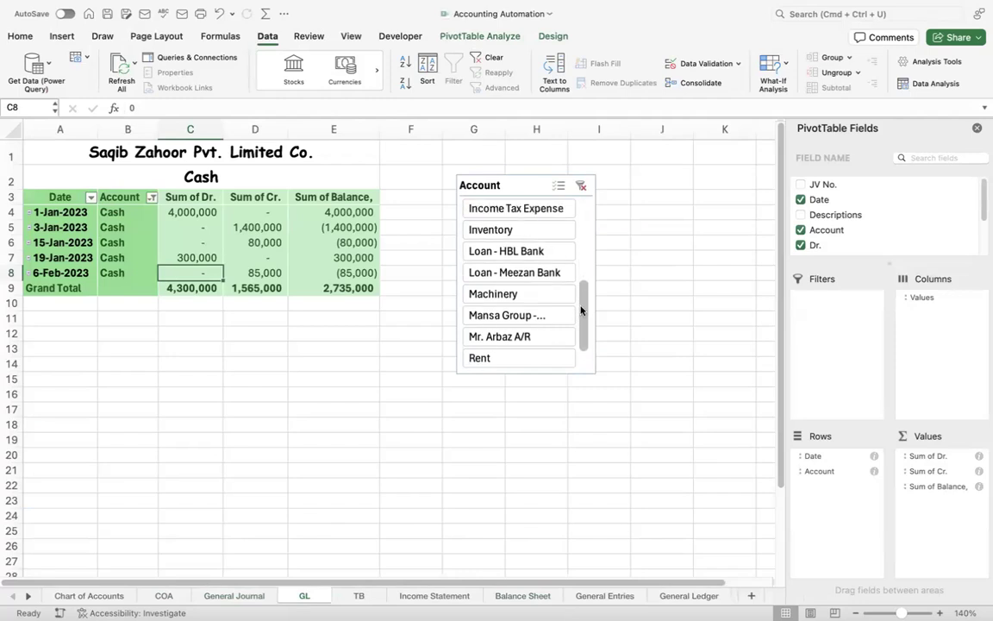
{"action": "left_click", "coordinate": [545, 213]}
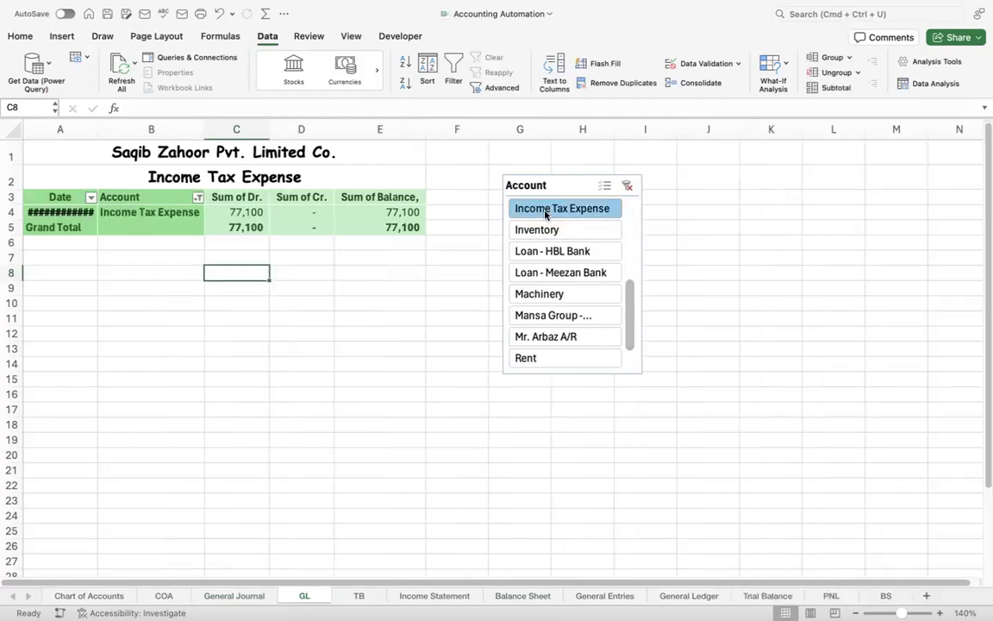
{"action": "left_click_drag", "start_coordinate": [97, 128], "coordinate": [105, 128]}
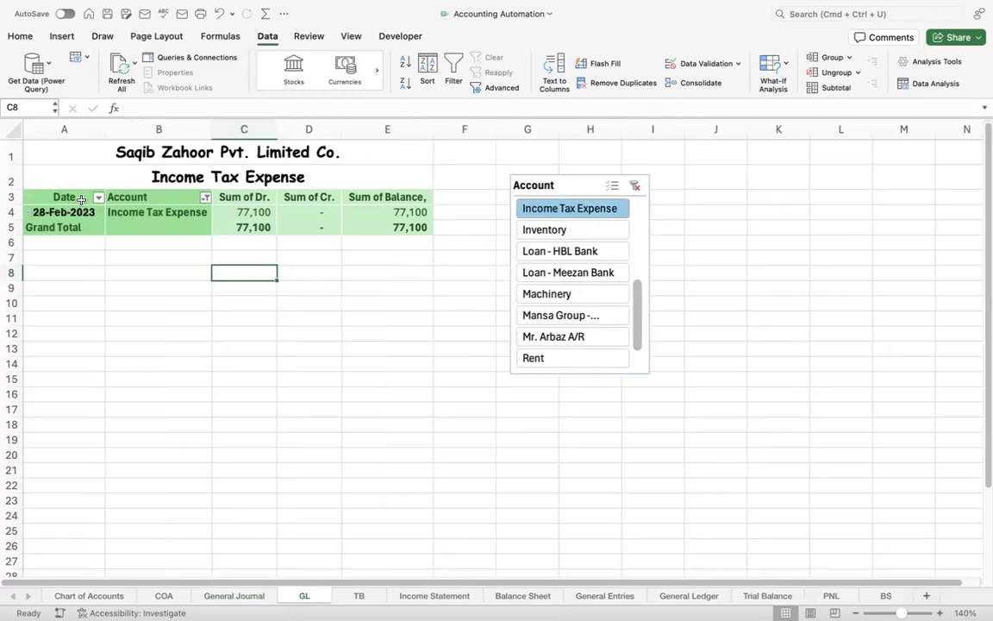
Center column A of the GL sheet horizontally and vertically
{"action": "left_click", "coordinate": [65, 130]}
{"action": "left_click", "coordinate": [18, 38]}
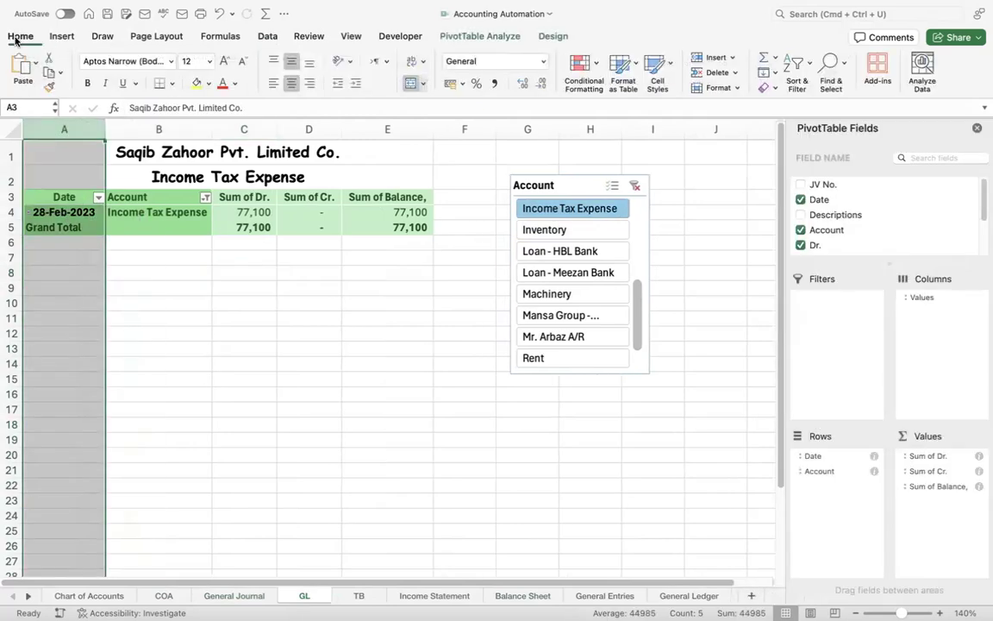
{"action": "left_click", "coordinate": [305, 66]}
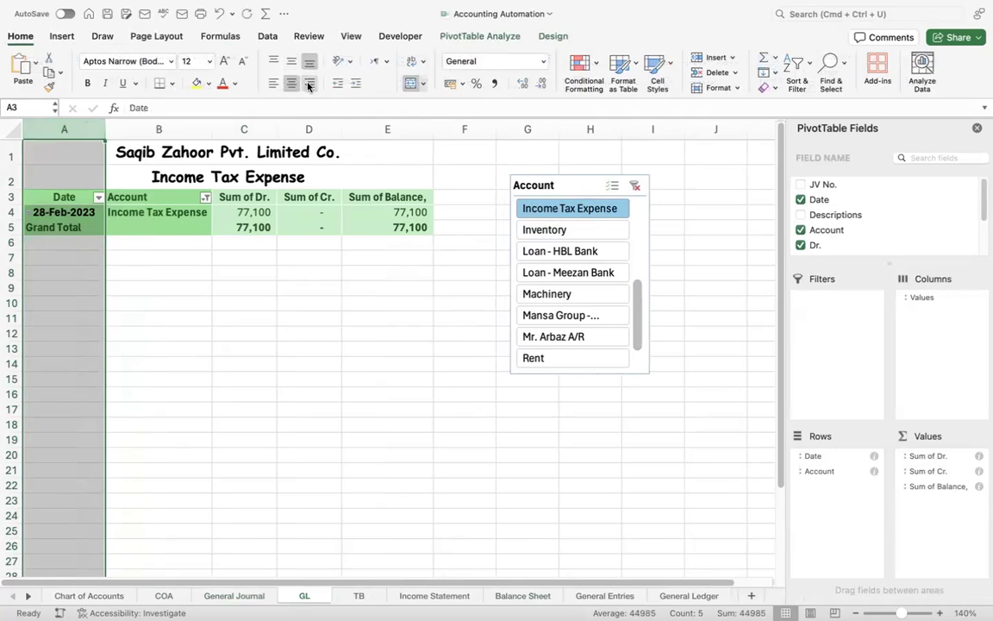
{"action": "left_click", "coordinate": [289, 65]}
{"action": "left_click", "coordinate": [276, 86]}
{"action": "left_click", "coordinate": [291, 84]}
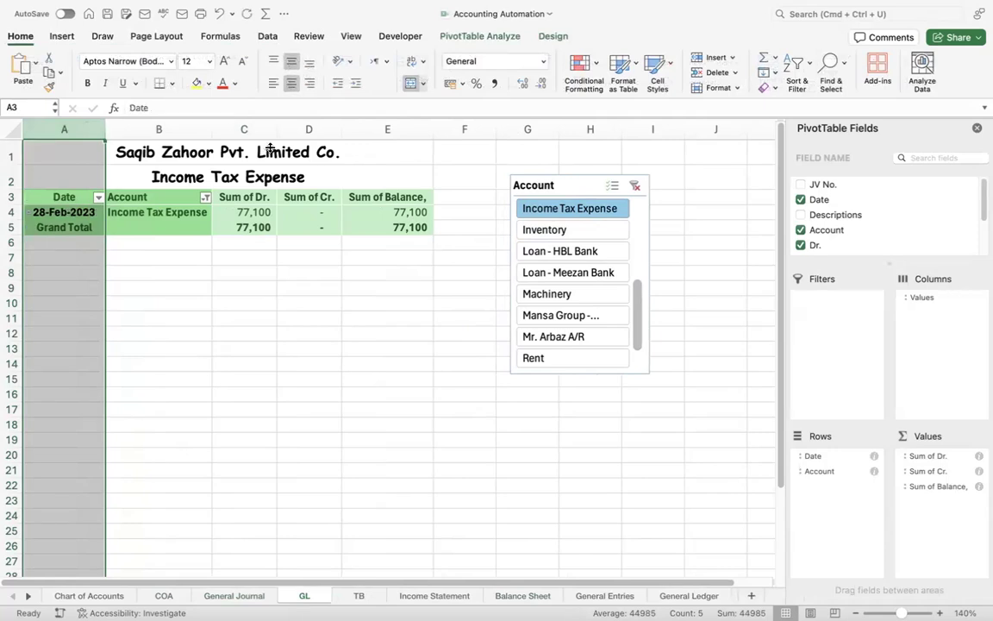
Filter the GL pivot table to Loan - Meezan Bank and refresh all workbook data
{"action": "left_click", "coordinate": [556, 272]}
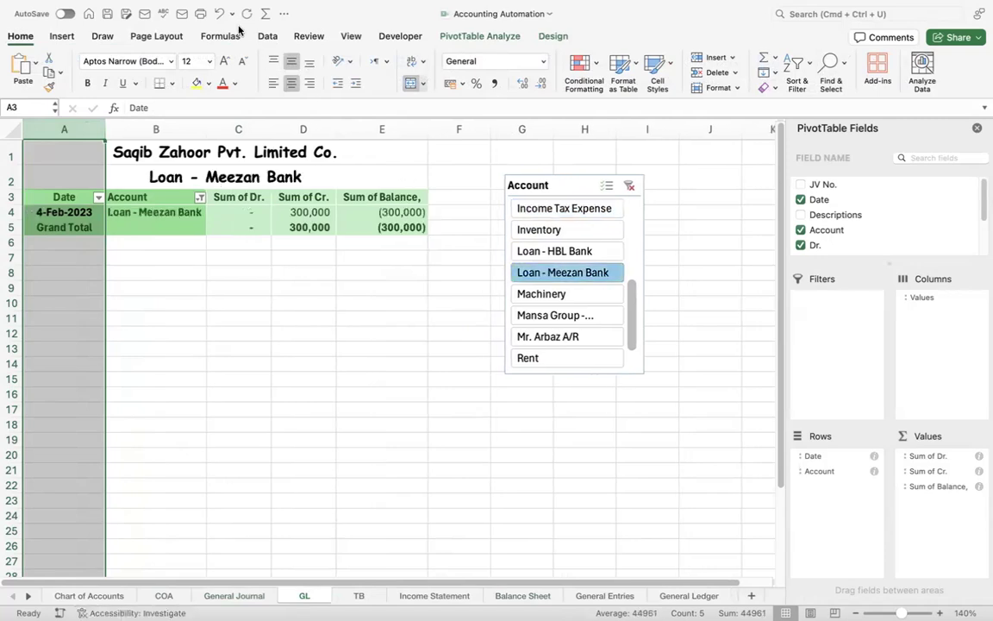
{"action": "left_click", "coordinate": [268, 36]}
{"action": "left_click", "coordinate": [120, 84]}
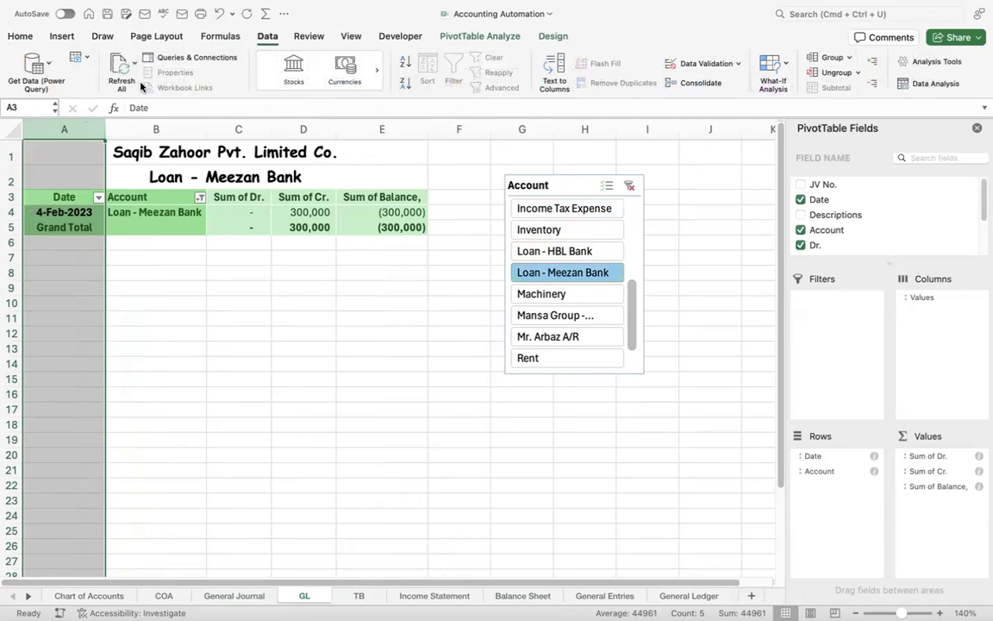
Show all accounts in the TB sheet by selecting every value in the Financial column filter
{"action": "left_click", "coordinate": [358, 595]}
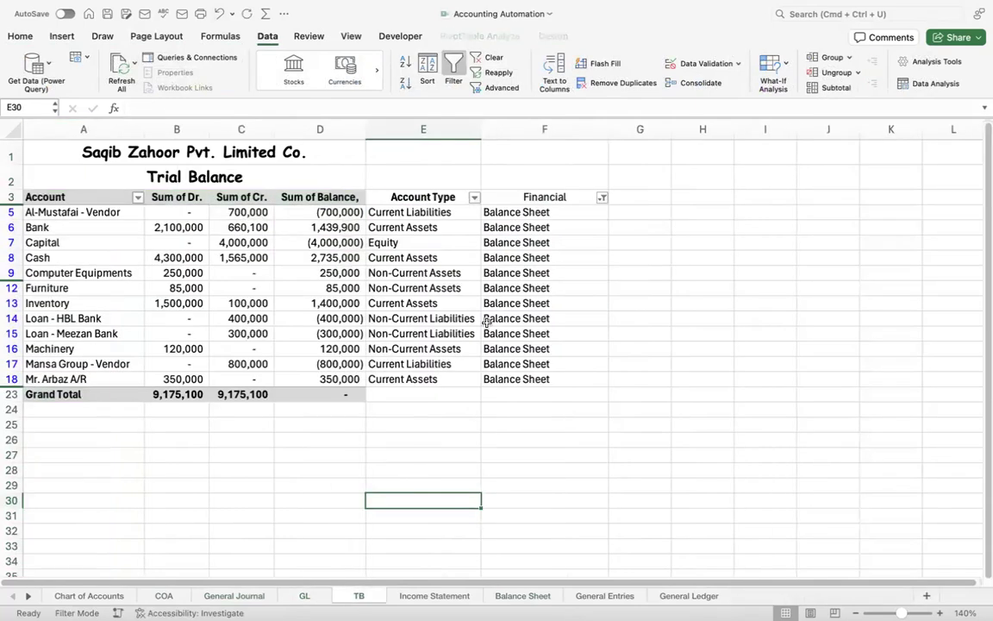
{"action": "left_click", "coordinate": [602, 197]}
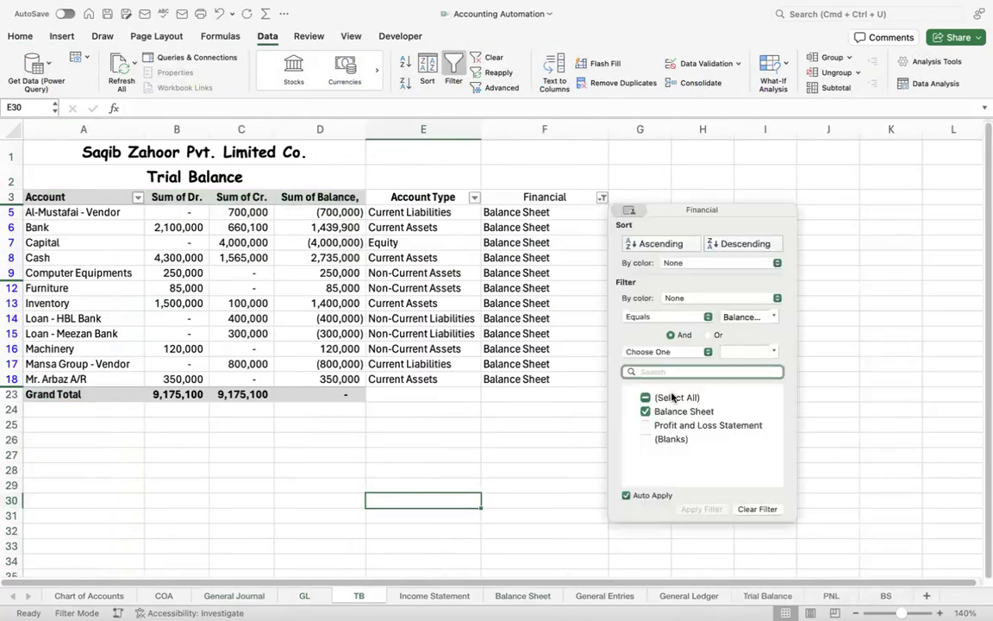
{"action": "left_click", "coordinate": [672, 397]}
{"action": "left_click", "coordinate": [219, 442]}
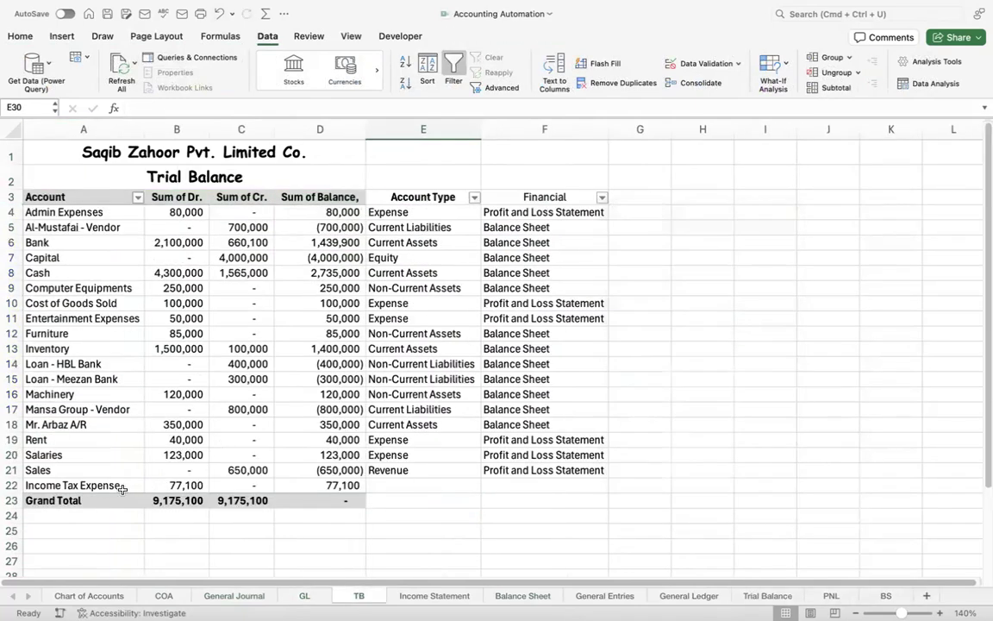
Try to fill the Account Type down into E22 for Income Tax Expense and clear the cell
{"action": "left_click", "coordinate": [76, 486]}
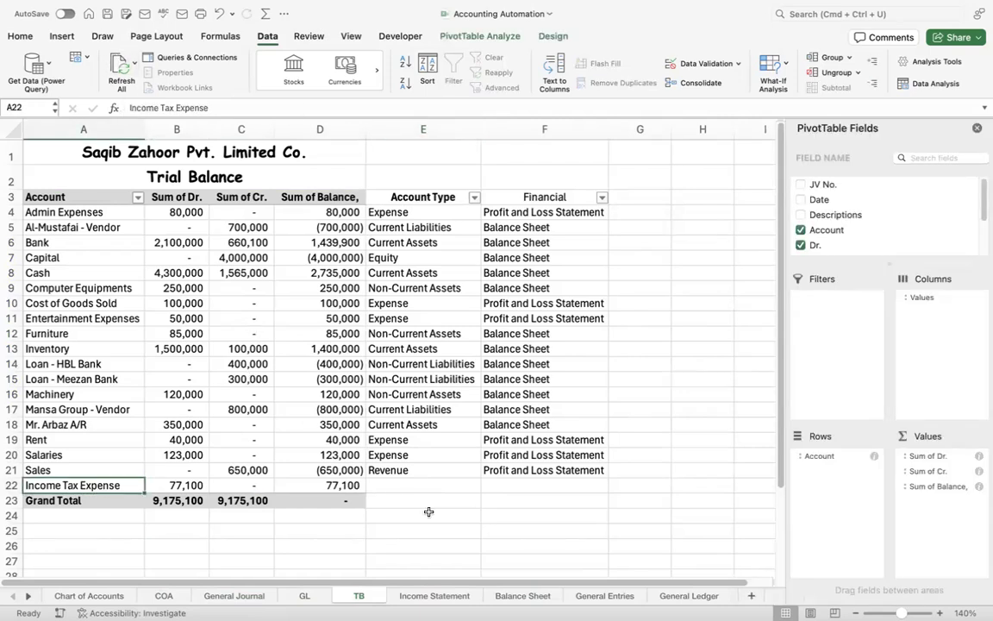
{"action": "left_click", "coordinate": [416, 485]}
{"action": "key", "text": "super+d"}
{"action": "key", "text": "Right"}
{"action": "key", "text": "Left"}
{"action": "key", "text": "Delete"}
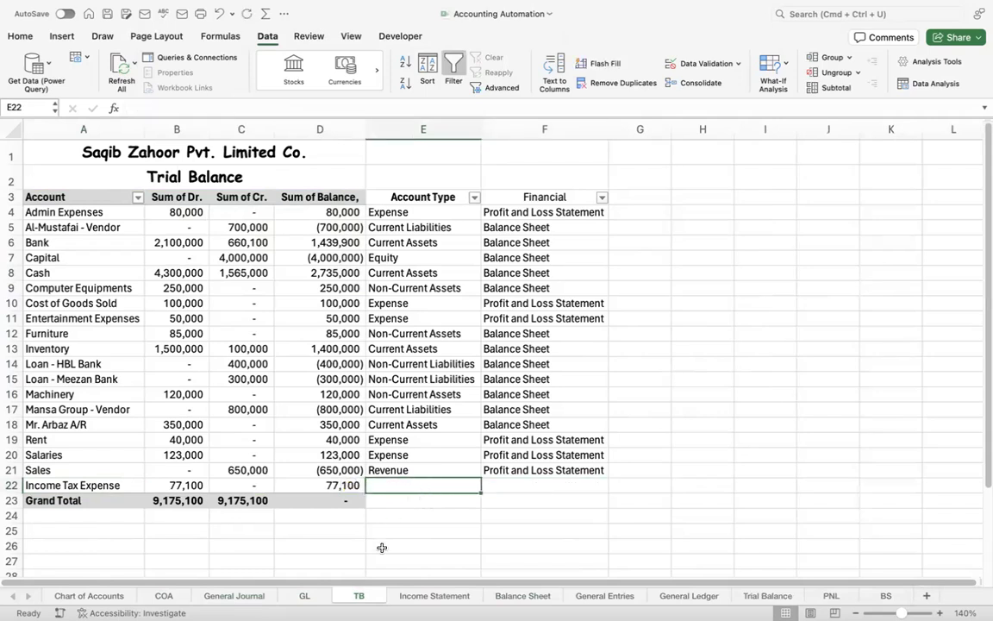
Review the Income Statement and Balance Sheet with the income tax entry included
{"action": "left_click", "coordinate": [444, 596]}
{"action": "left_click", "coordinate": [516, 597]}
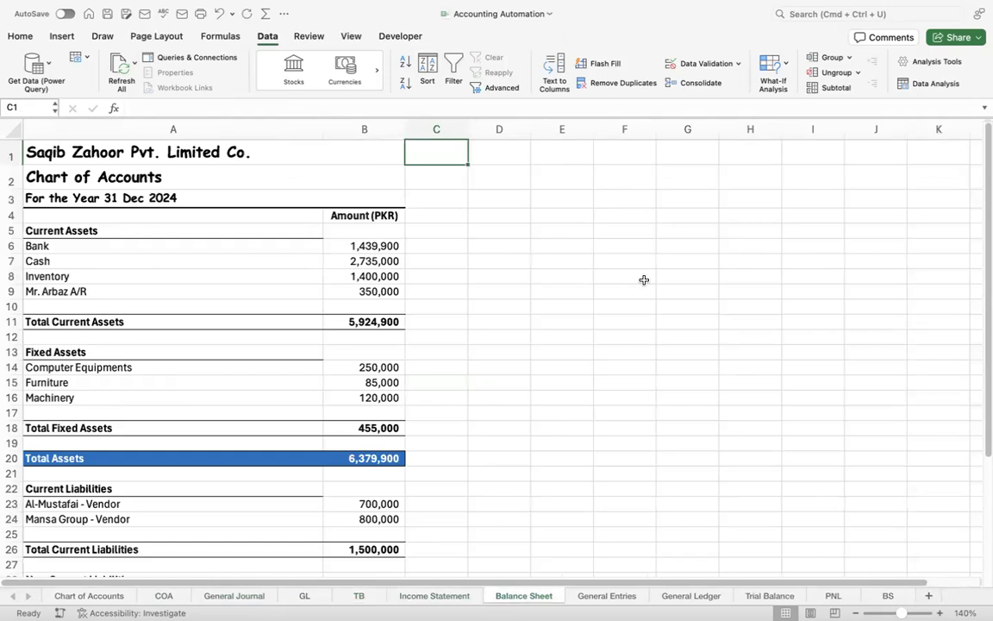
{"action": "mouse_move", "coordinate": [645, 13]}
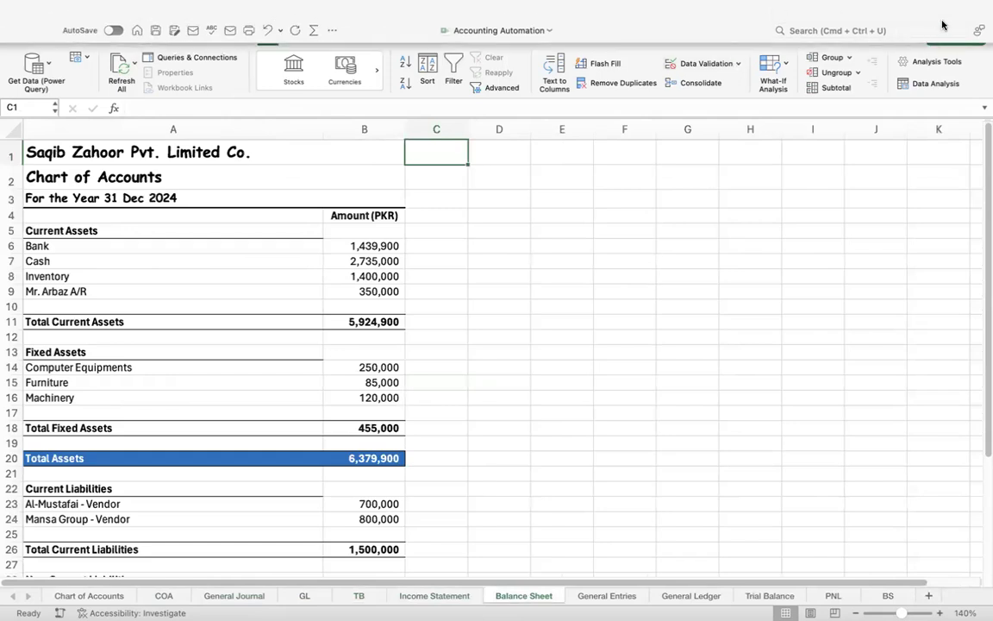